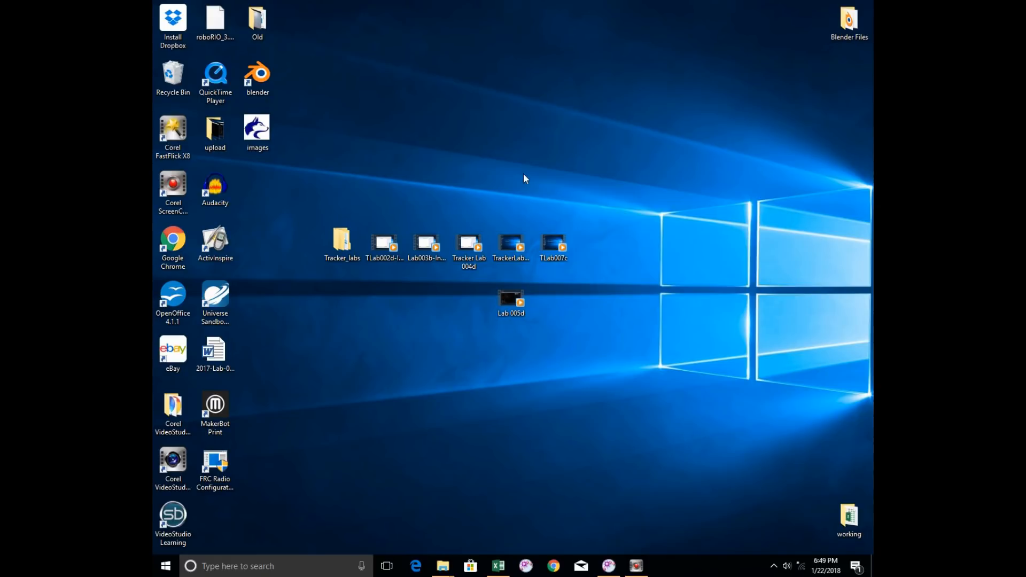
Review the collision videos in the Tracker_labs TLab008c group folders and the instructor's folder, then close the file window
mouse_move(609, 571)
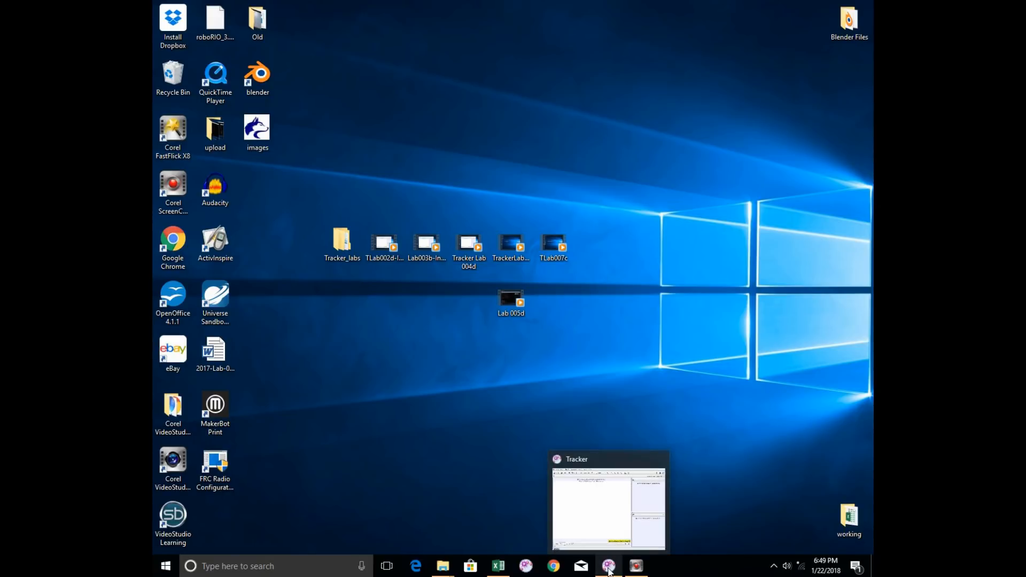
double_click(339, 251)
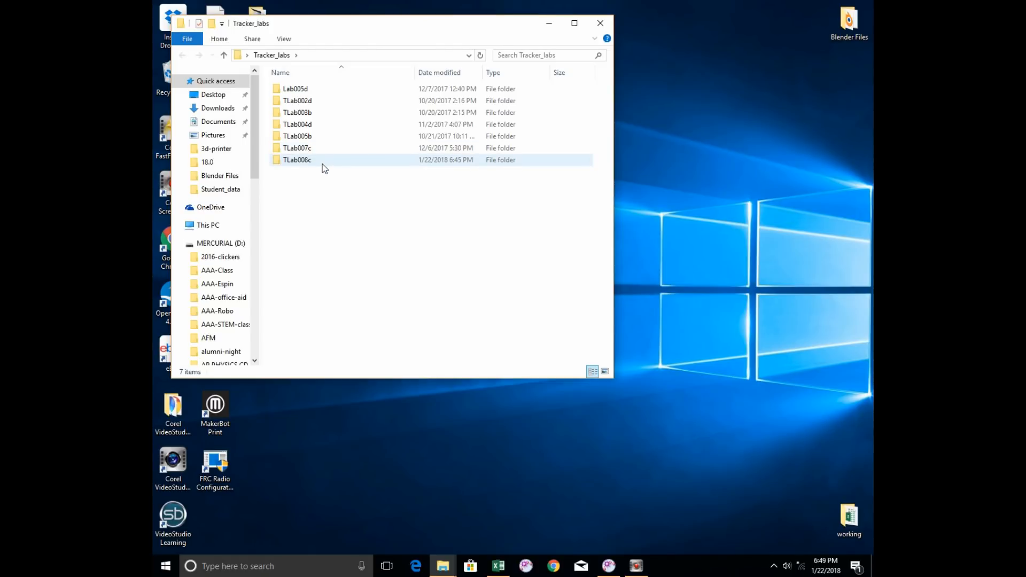
double_click(322, 163)
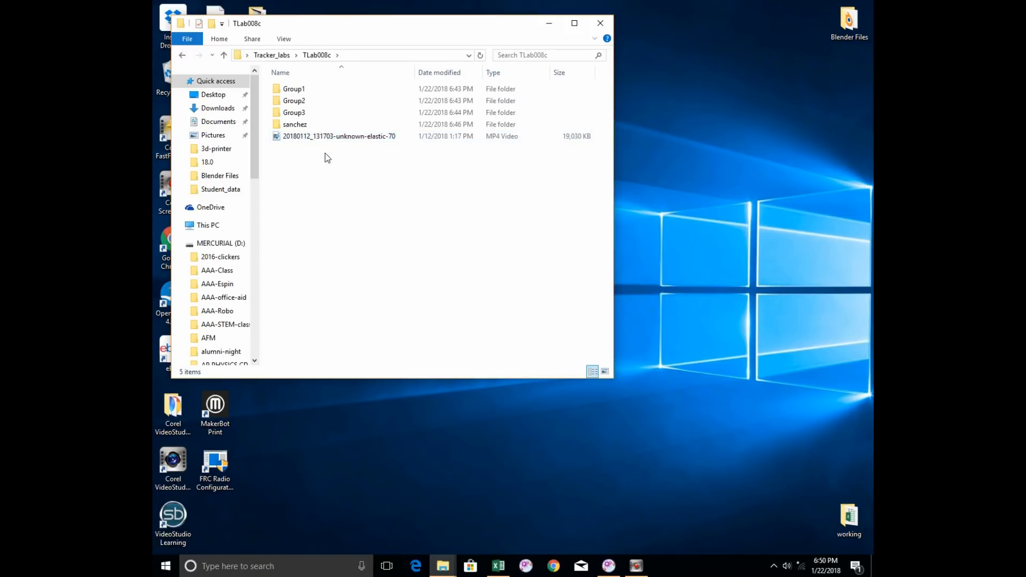
double_click(323, 126)
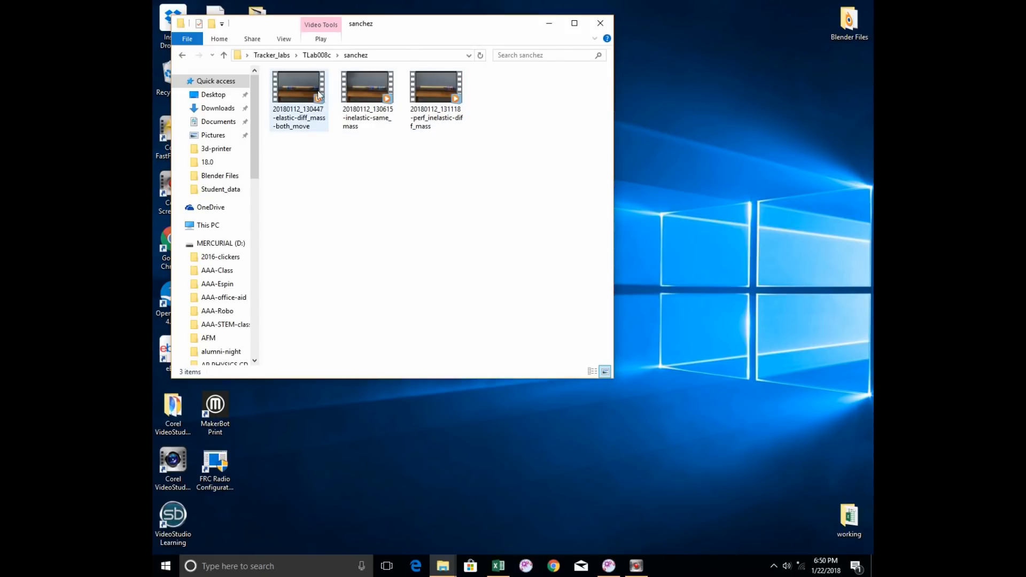
left_click(316, 55)
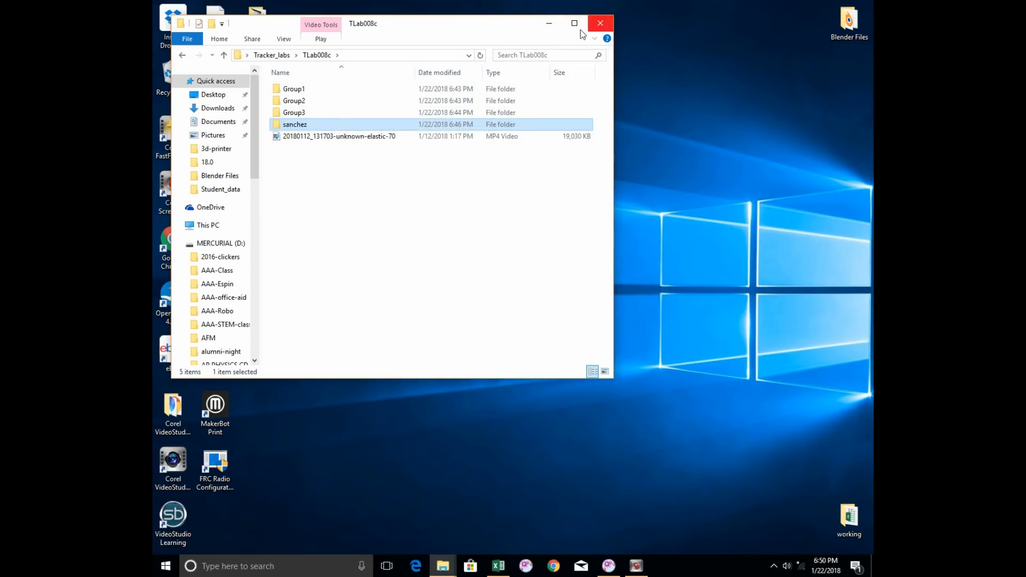
double_click(307, 91)
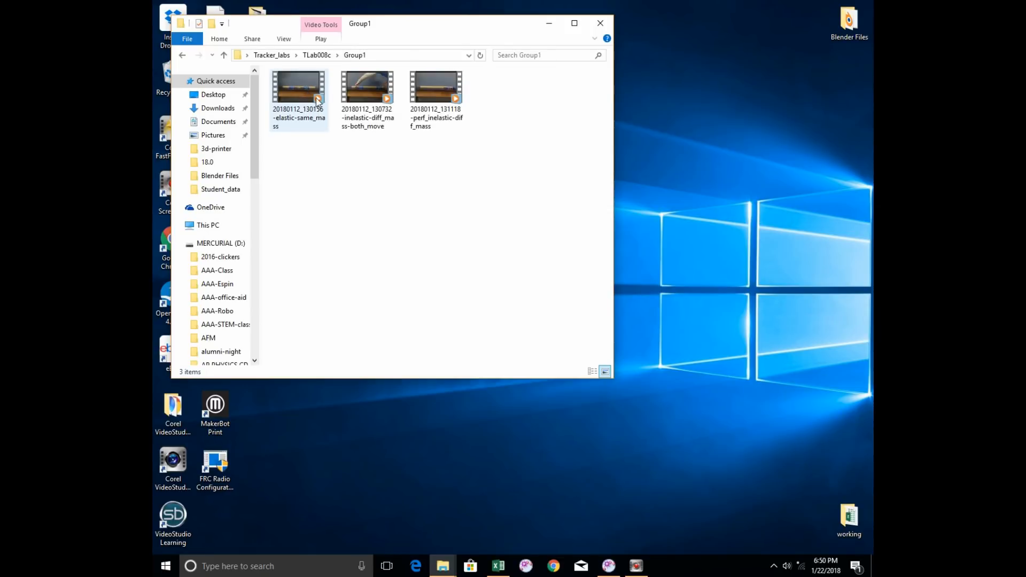
left_click(317, 55)
double_click(317, 97)
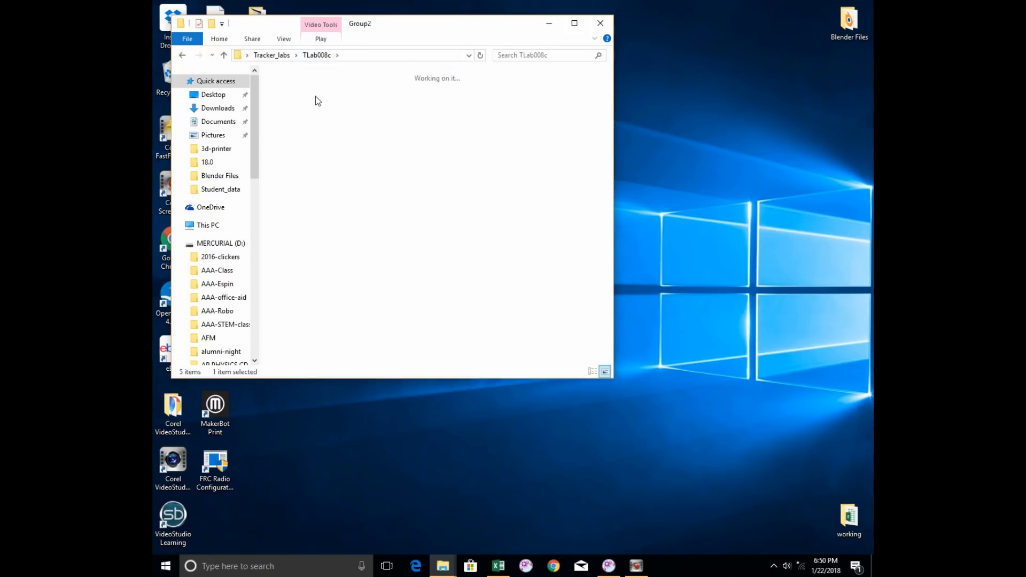
left_click(316, 55)
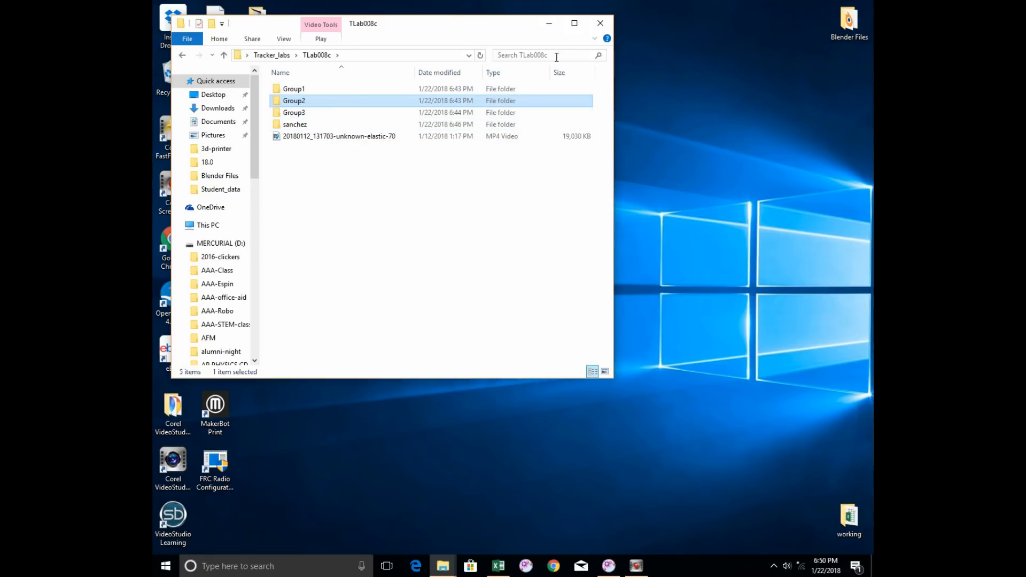
left_click(606, 27)
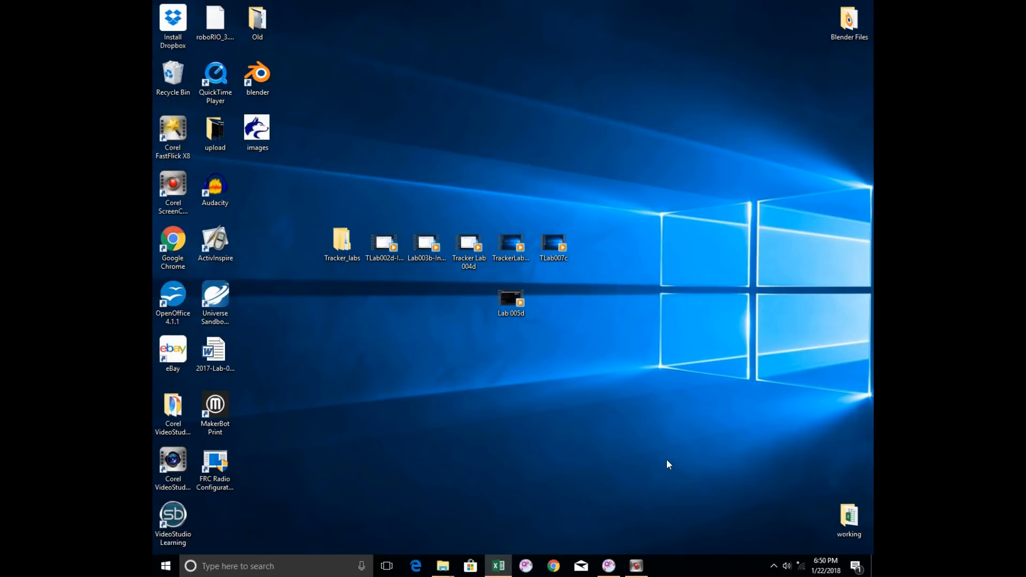
In Tracker, import 20180112_130447-elastic-diff_mass-both_move.mp4 from the instructor's folder inside Desktop, Tracker_labs, TLab008c
left_click(608, 566)
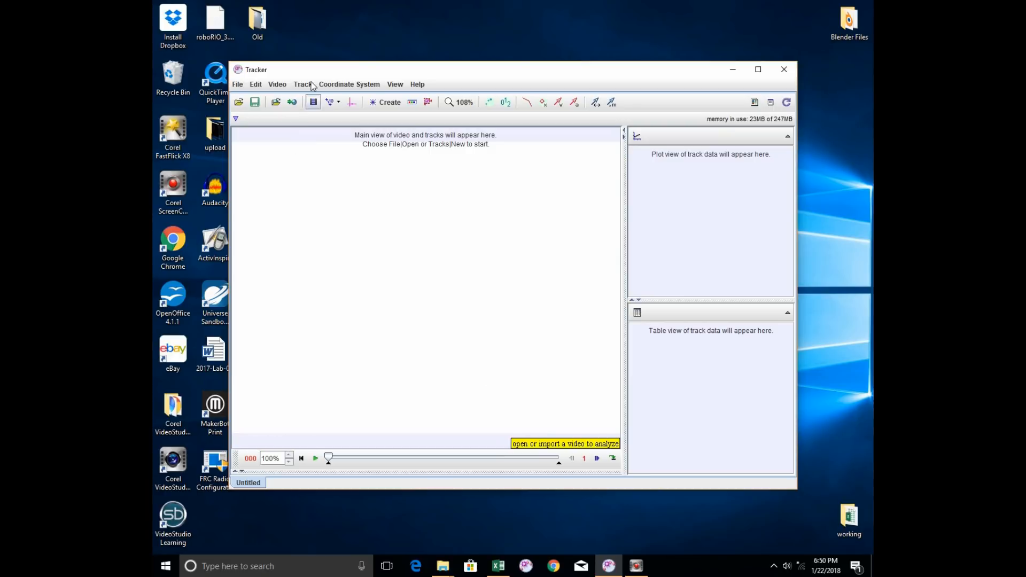
left_click(237, 85)
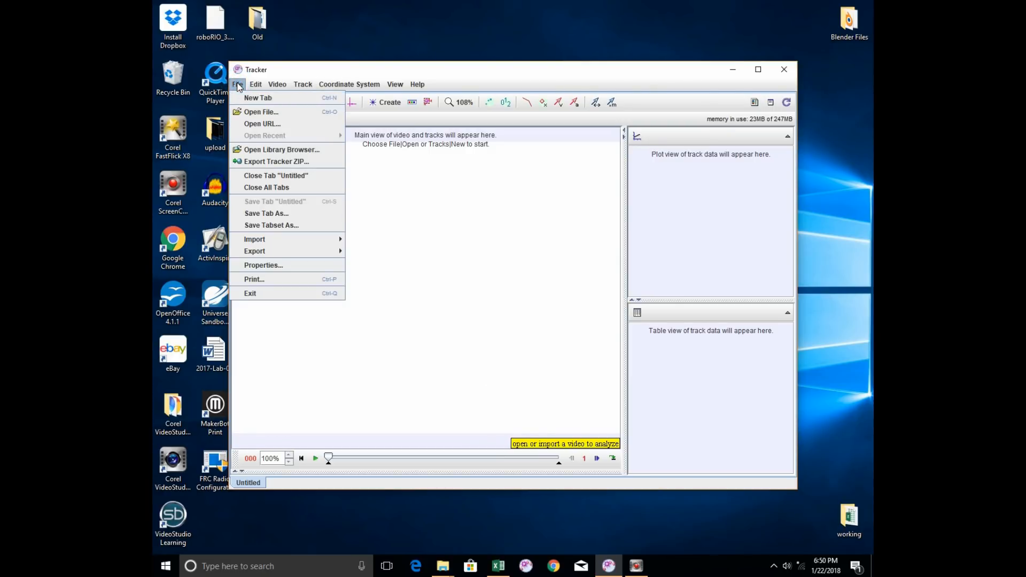
mouse_move(269, 239)
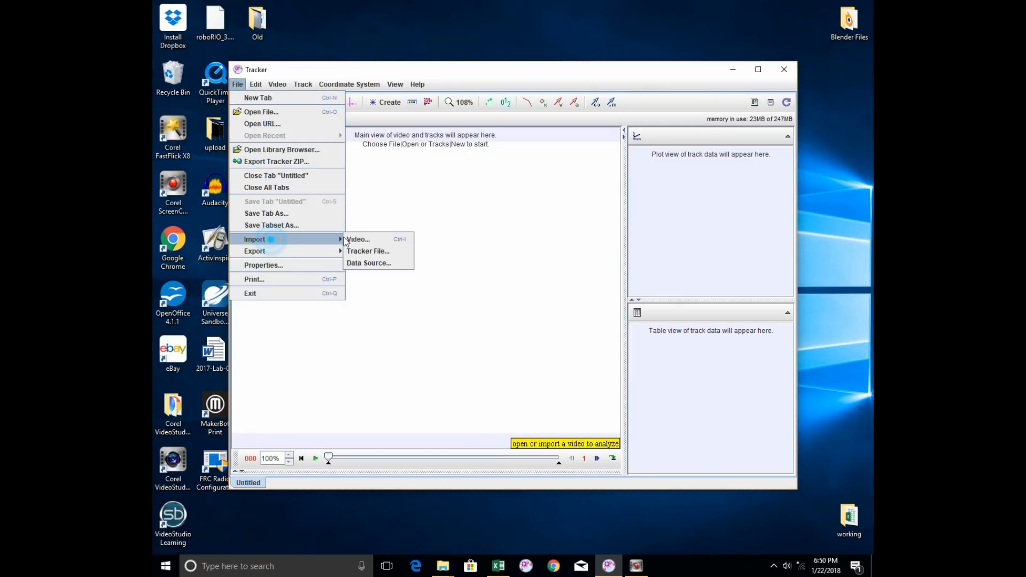
left_click(377, 239)
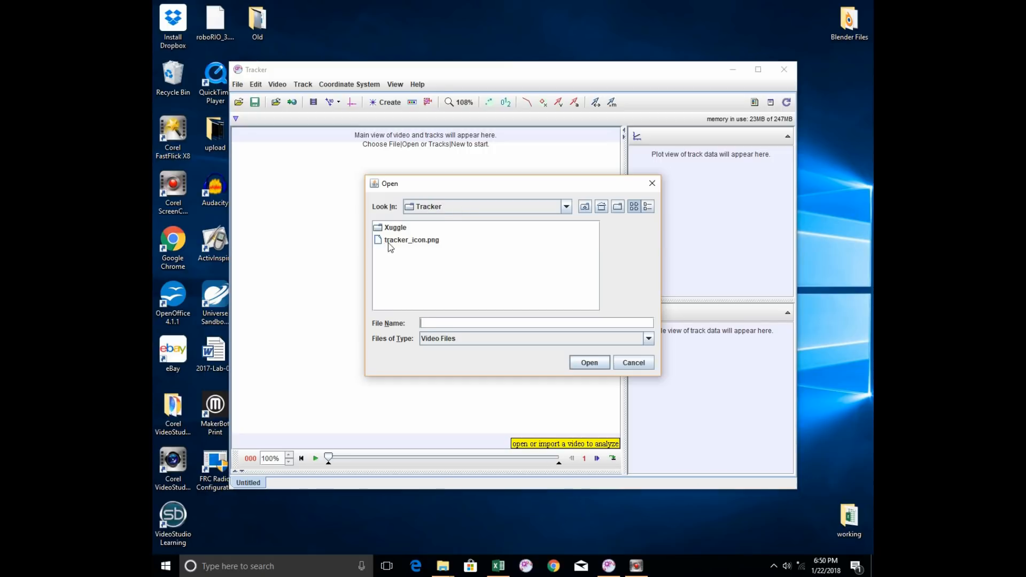
left_click(602, 206)
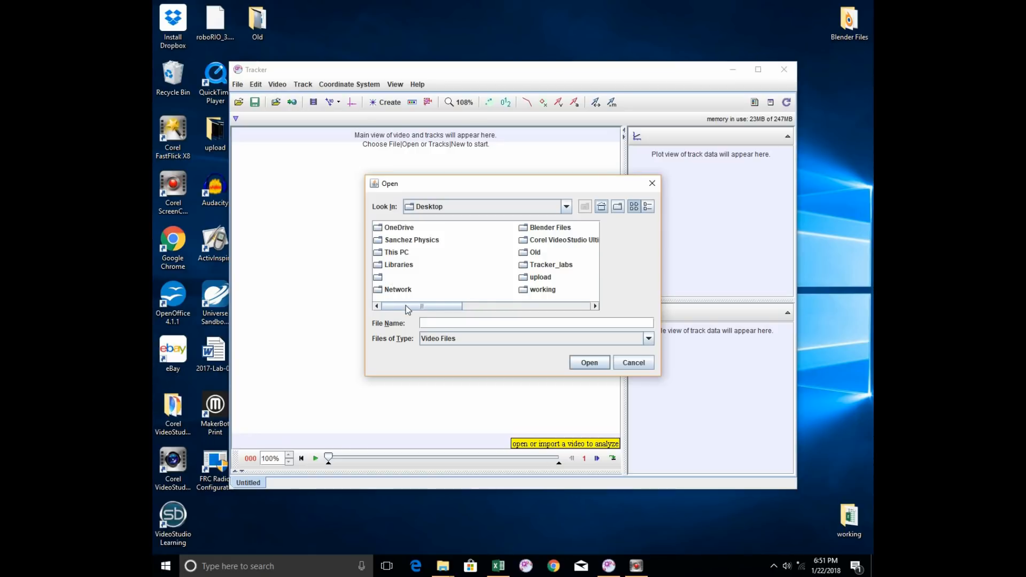
left_click_drag(405, 305, 449, 302)
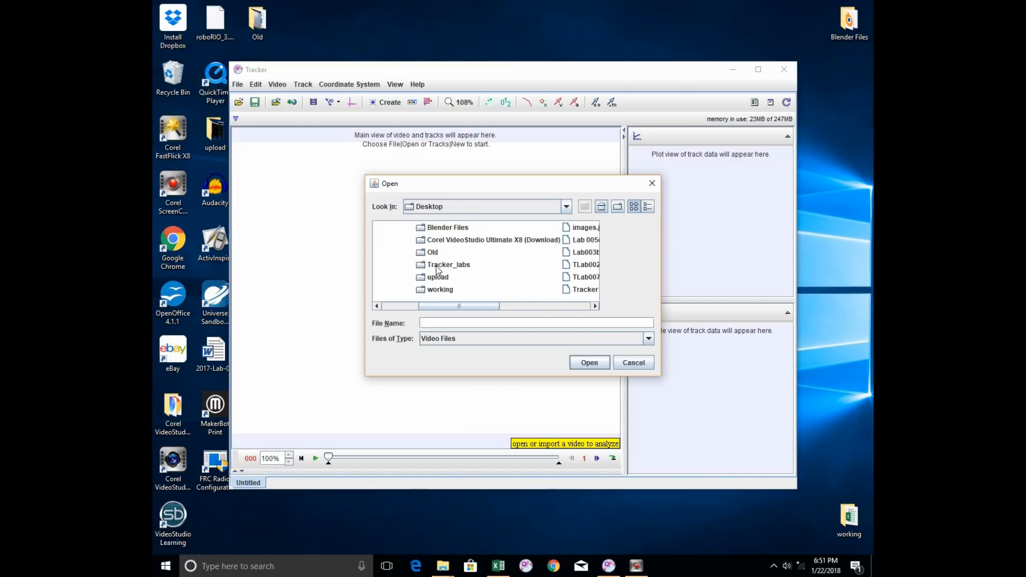
double_click(437, 267)
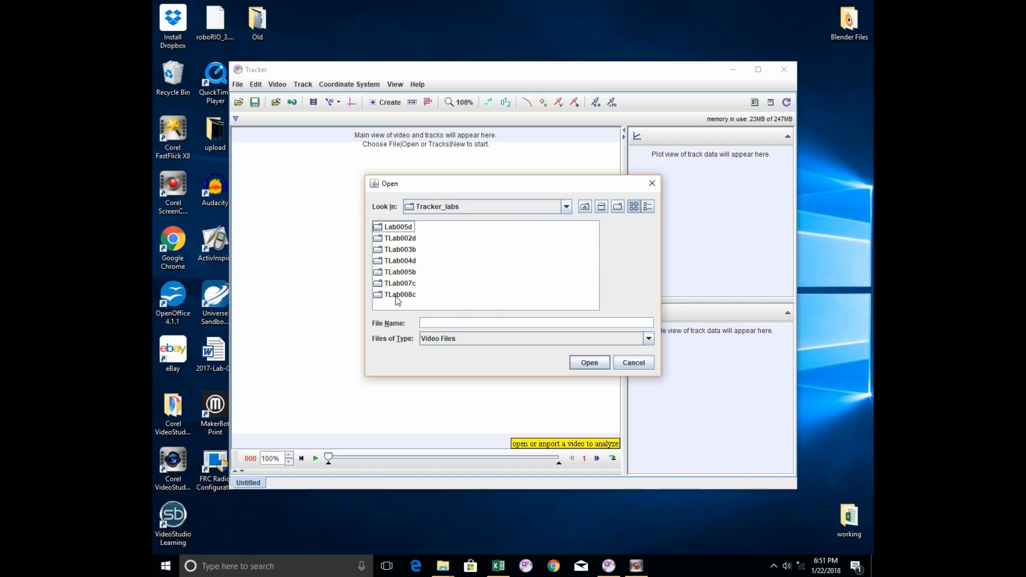
double_click(395, 296)
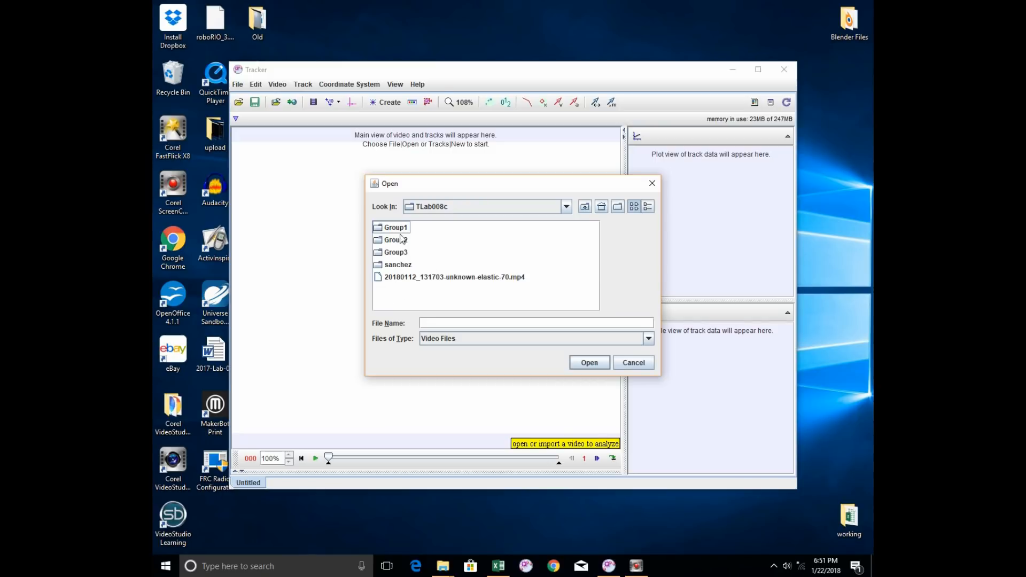
double_click(398, 266)
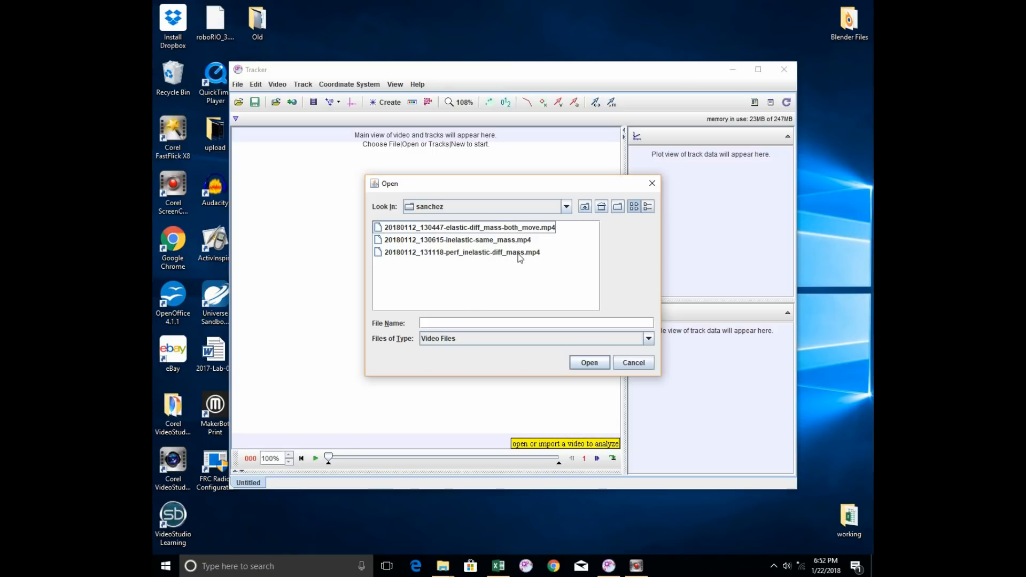
double_click(399, 230)
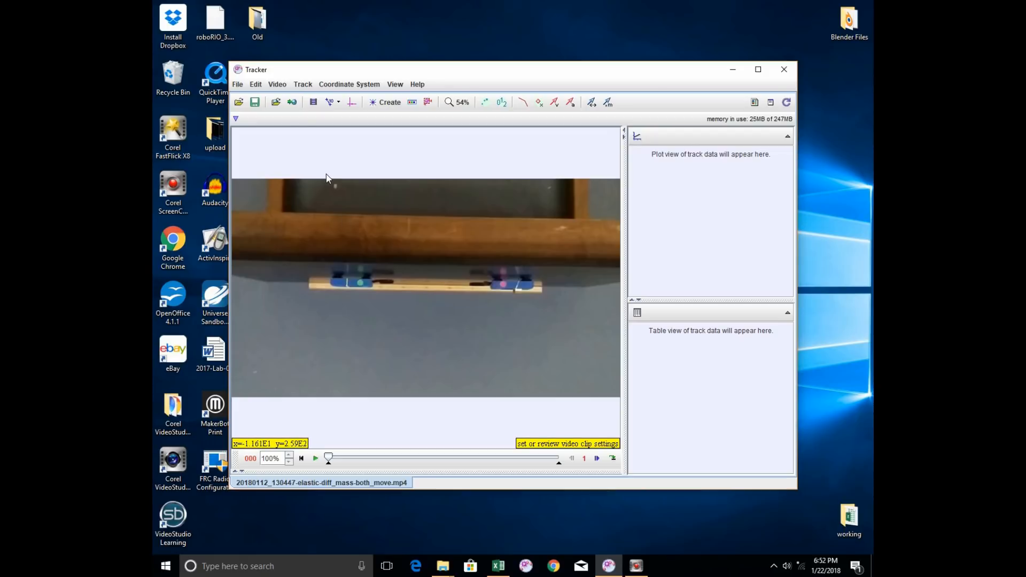
Add a Rotate filter to the video and set its rotation to 180°
left_click(283, 85)
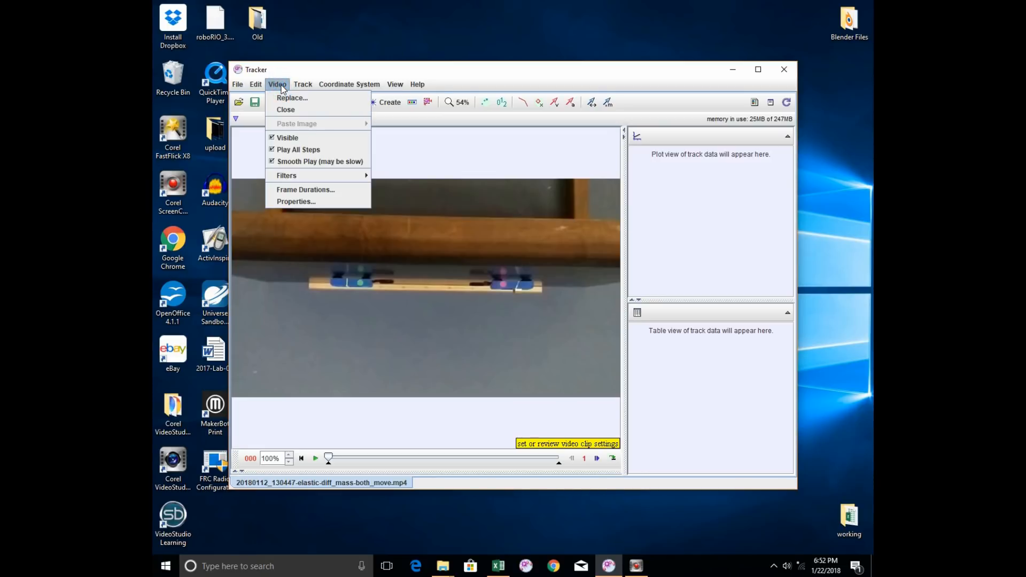
mouse_move(314, 178)
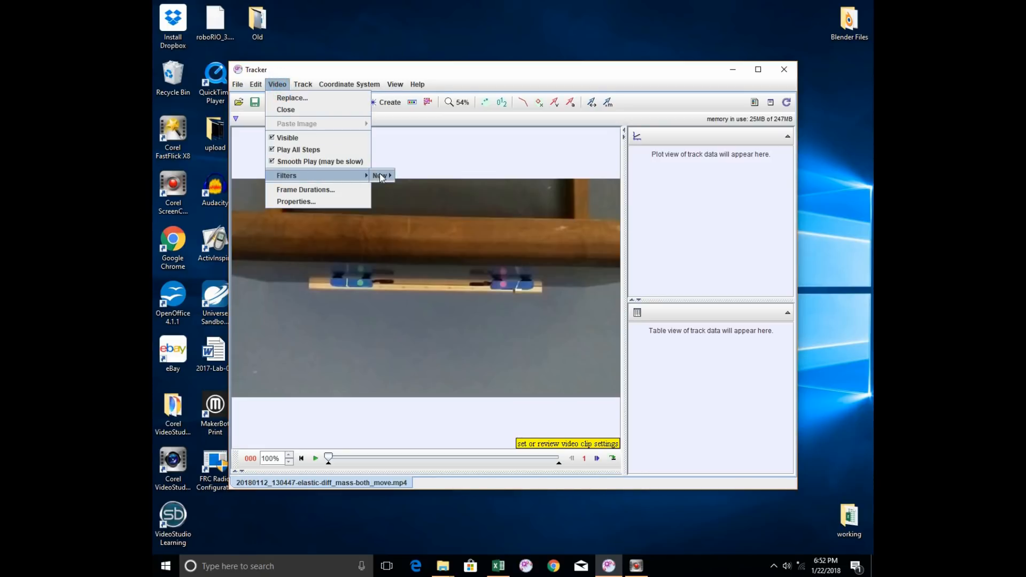
mouse_move(384, 178)
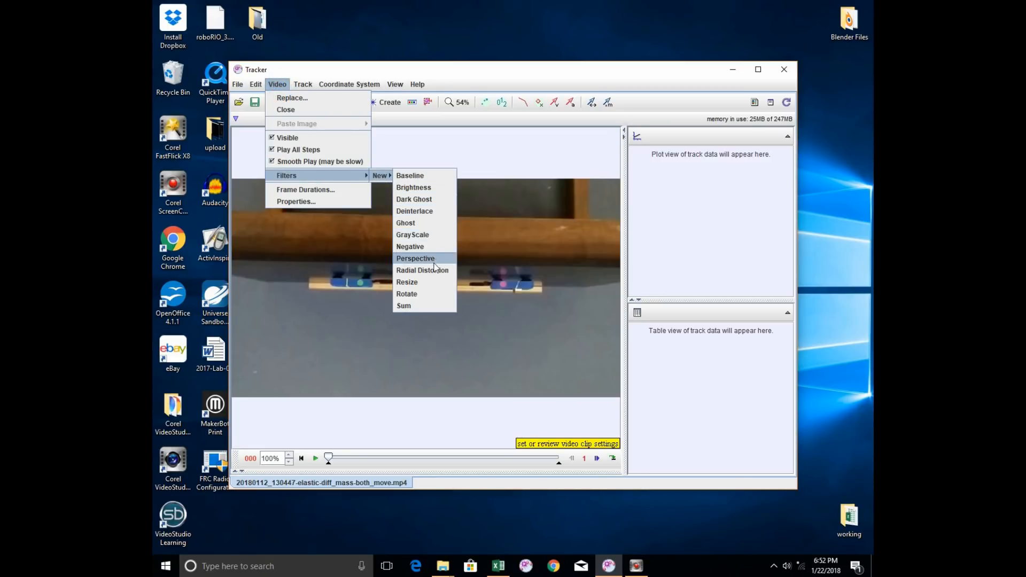
left_click(432, 296)
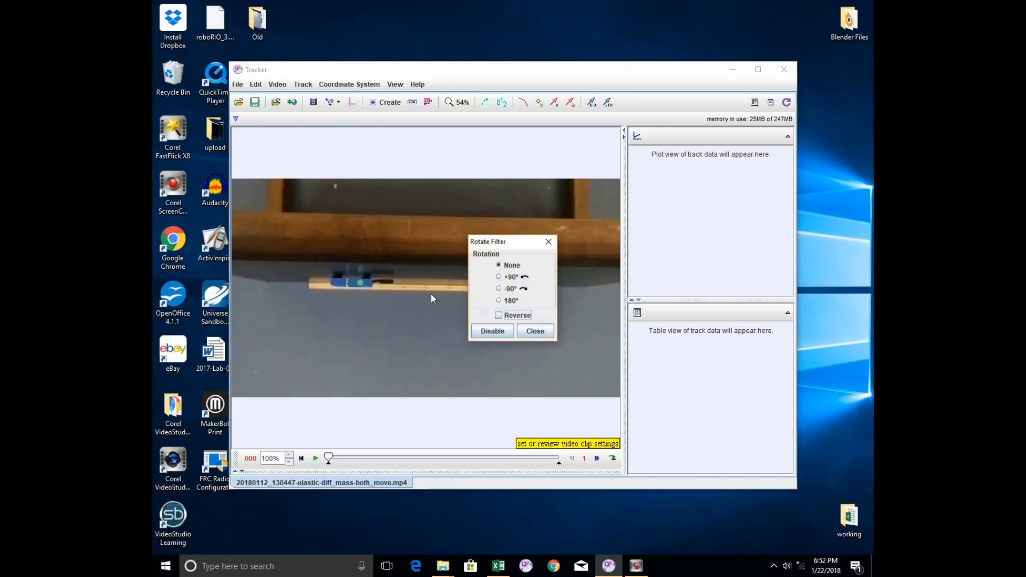
left_click(499, 300)
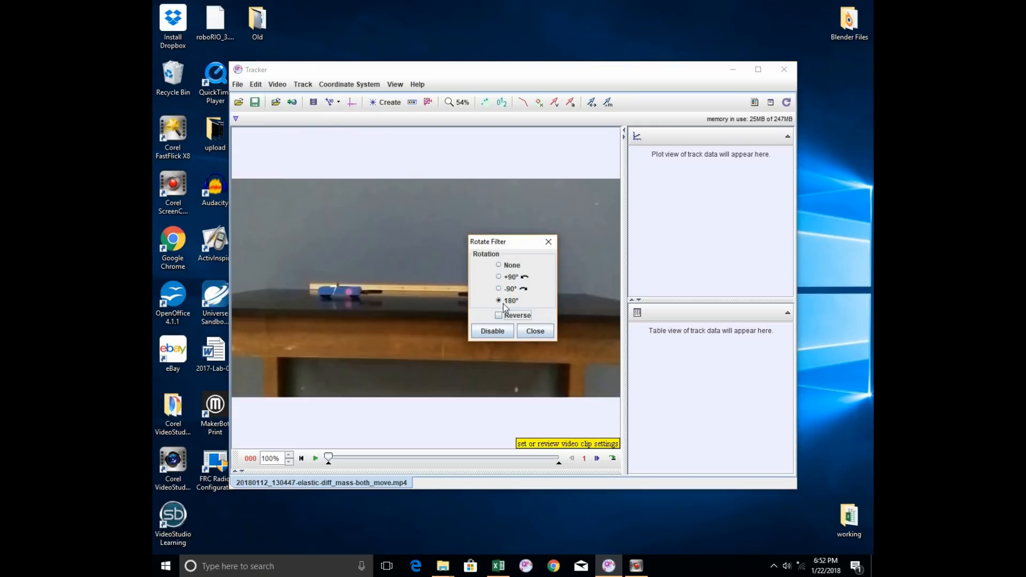
left_click(528, 332)
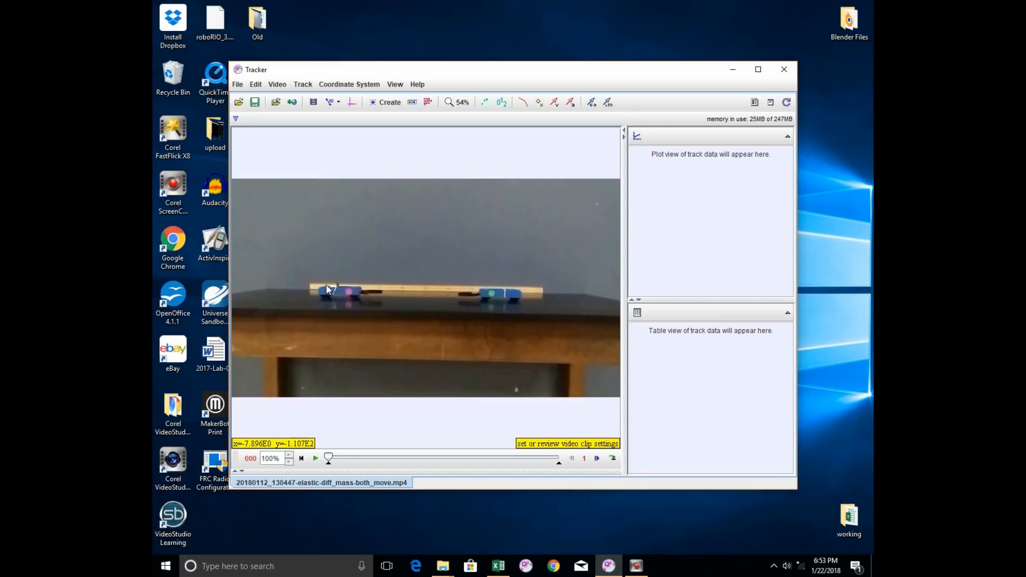
Examine the carts and go through the video to frame 432 to find where both carts move freely after release
scroll(326, 286, "up", 6)
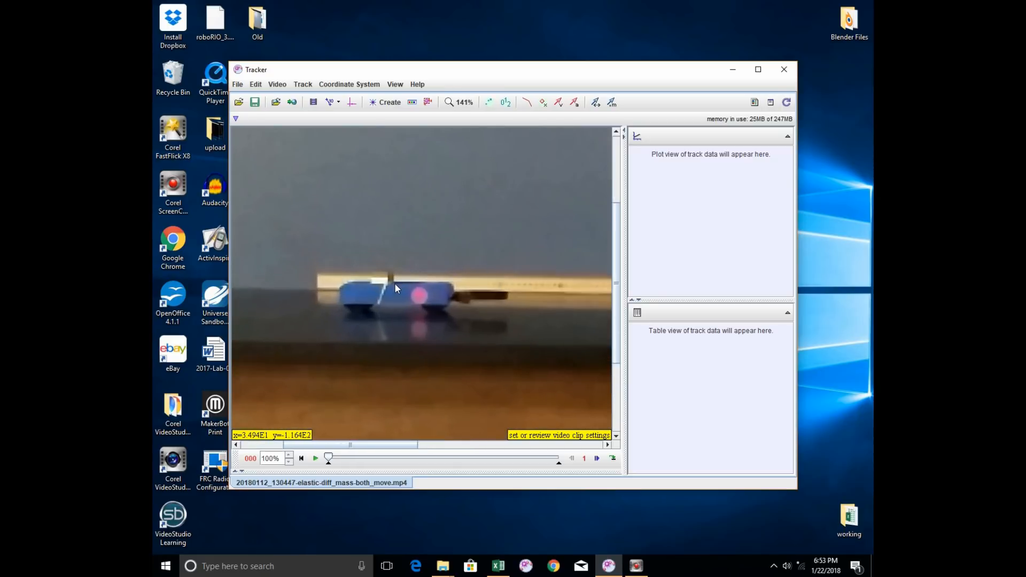
scroll(387, 290, "up", 1)
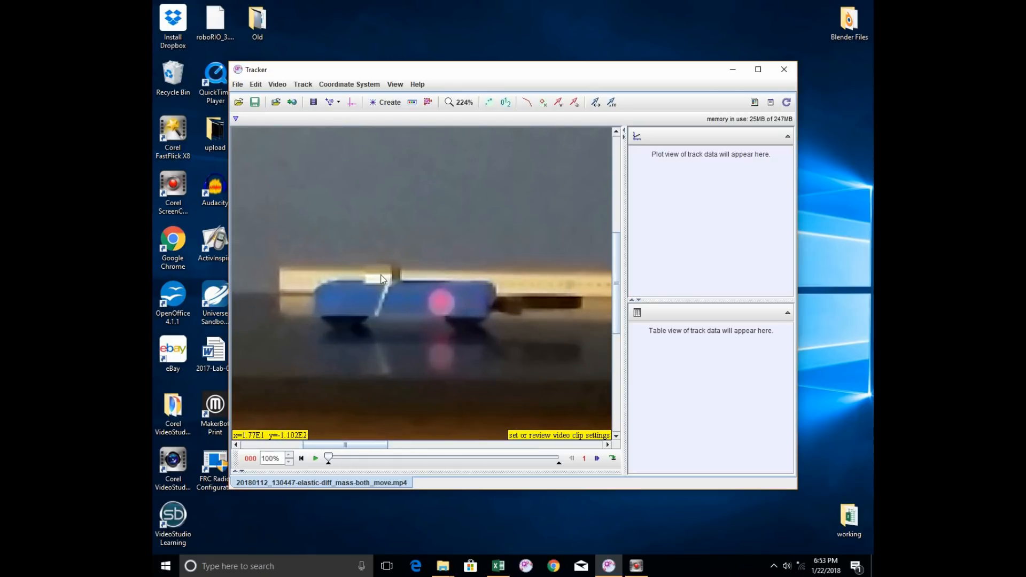
scroll(386, 273, "down", 6)
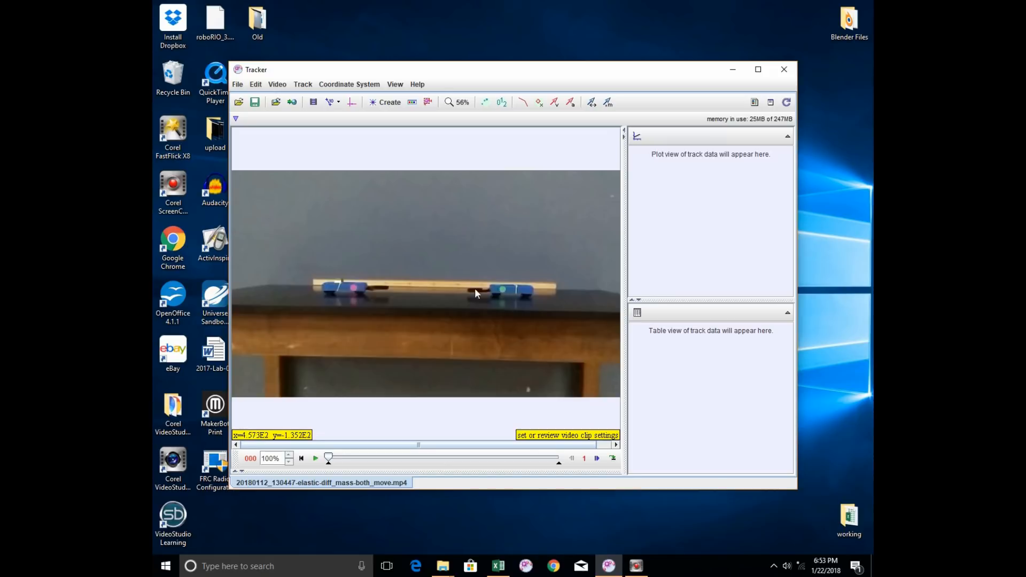
left_click(329, 459)
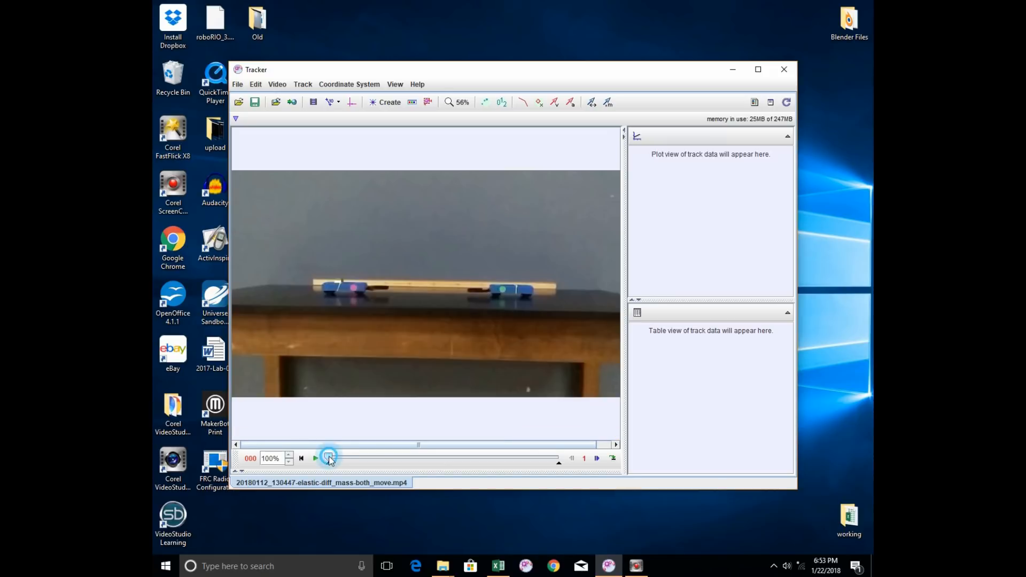
left_click_drag(329, 458, 416, 458)
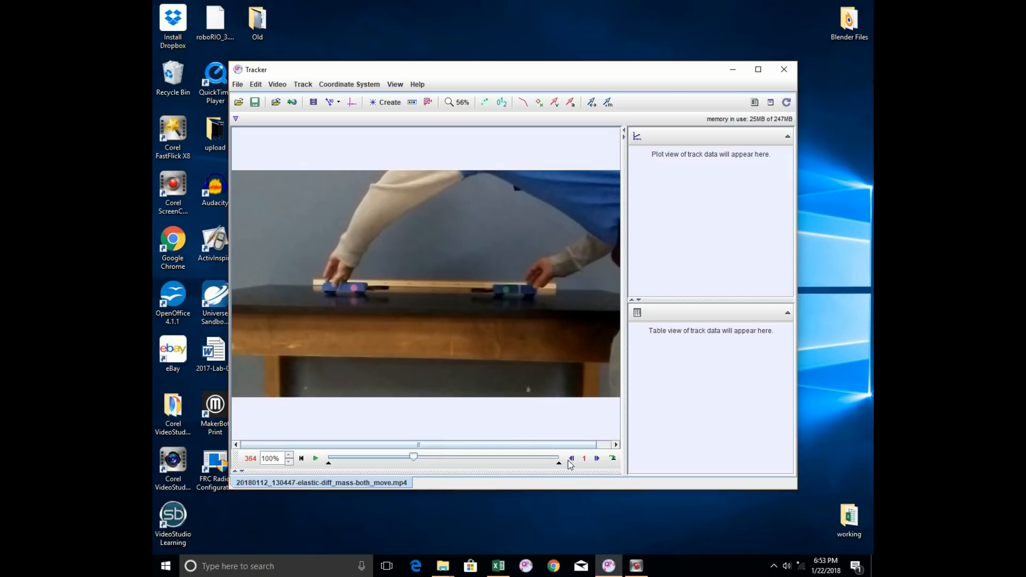
left_click(597, 459)
left_click(597, 458)
left_click(597, 459)
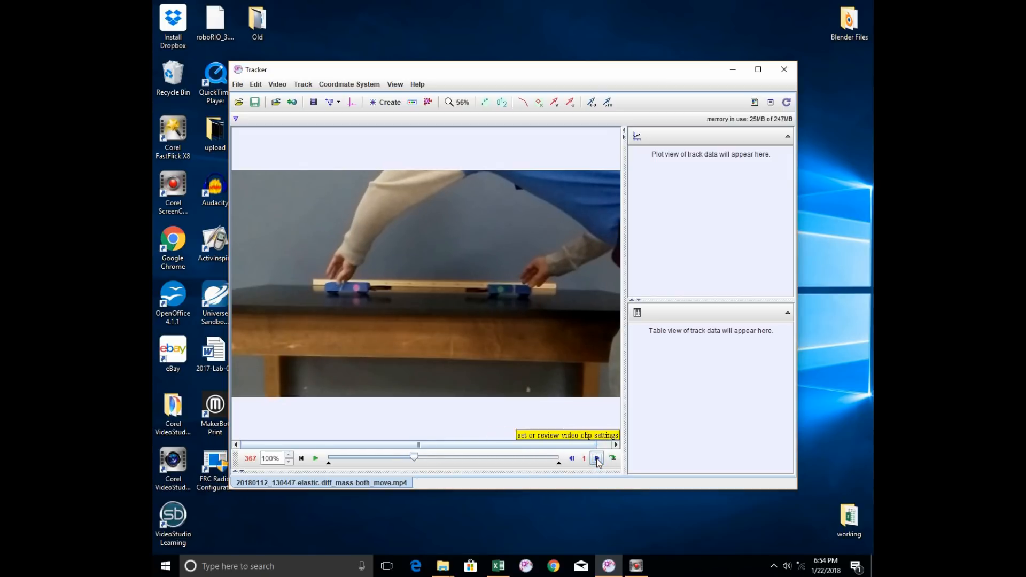
left_click(597, 459)
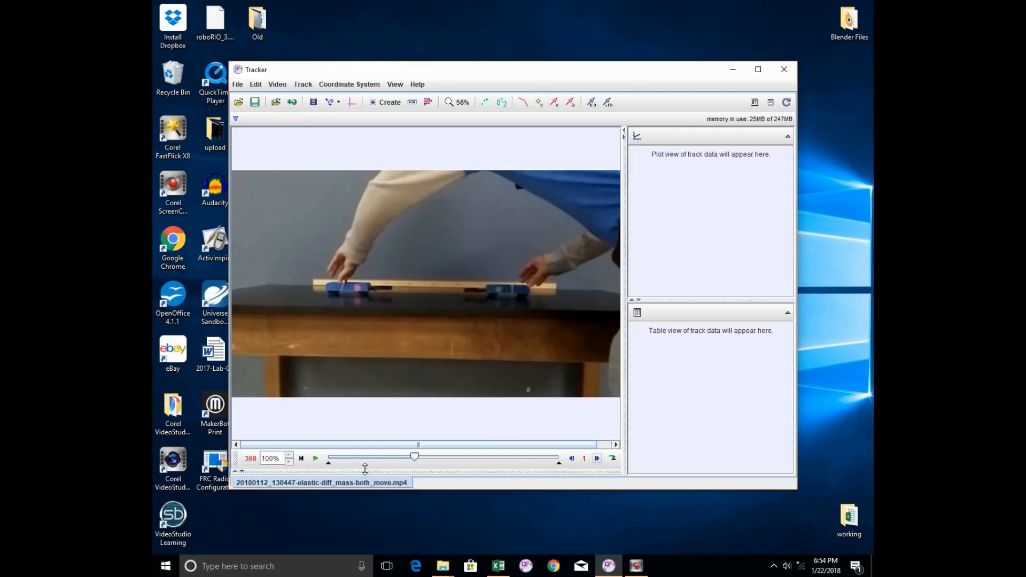
left_click(597, 460)
left_click(596, 460)
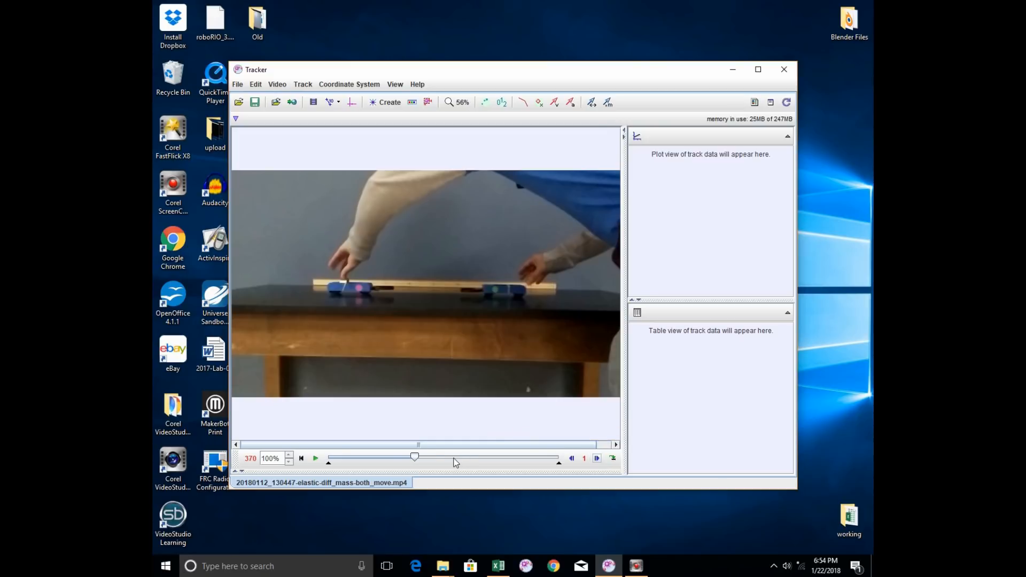
left_click(415, 457)
left_click_drag(415, 457, 430, 461)
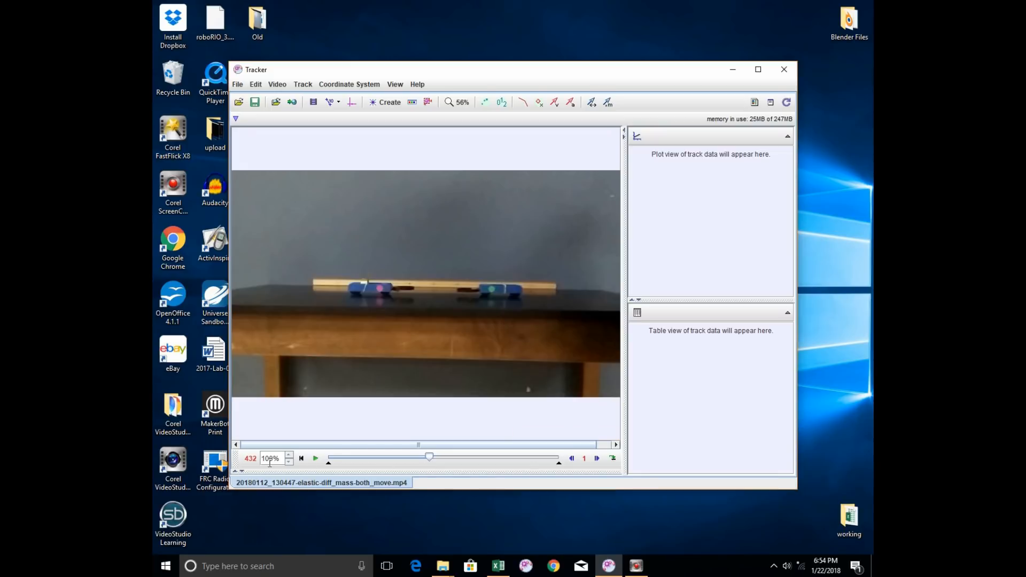
Set the video clip to start at frame 370, use a step size of 3, and end at frame 430
left_click(313, 102)
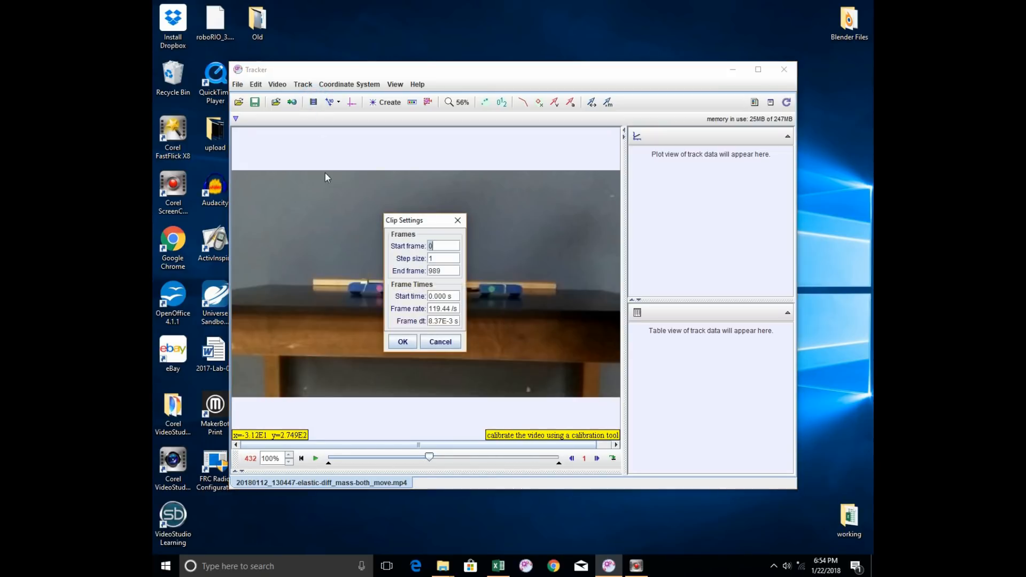
type("370")
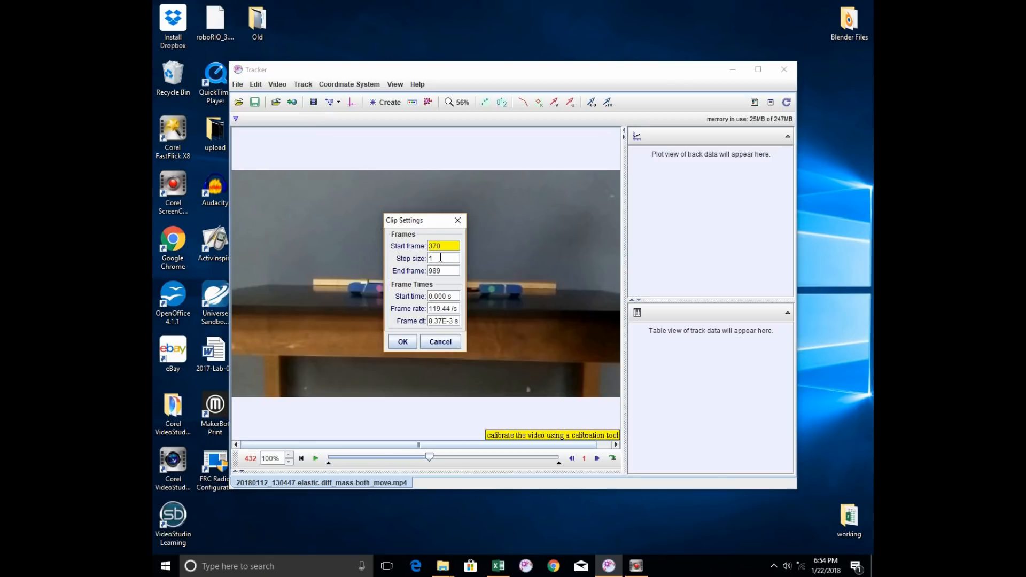
key("Tab")
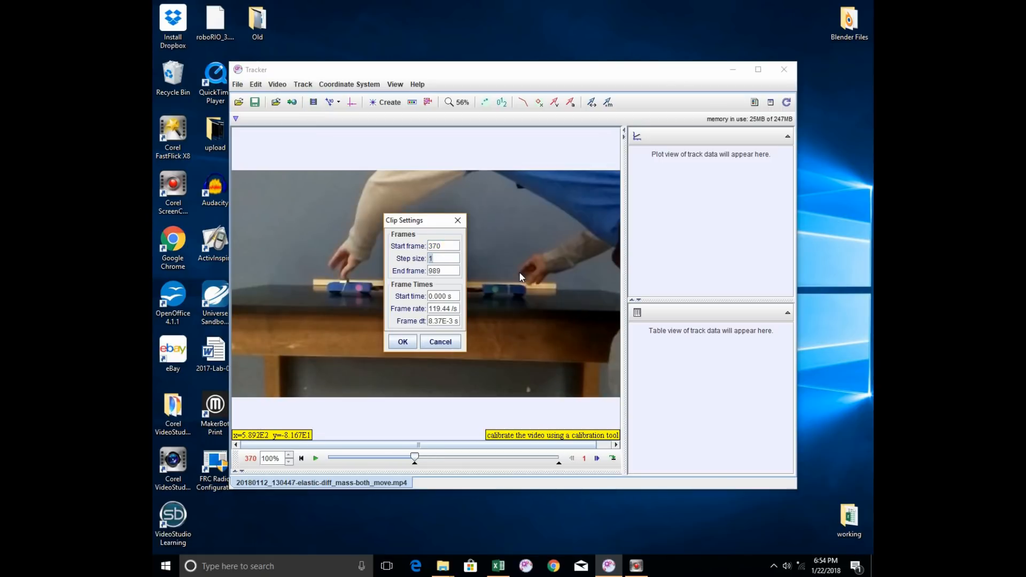
type("3")
key("Tab")
type("4")
left_click(402, 345)
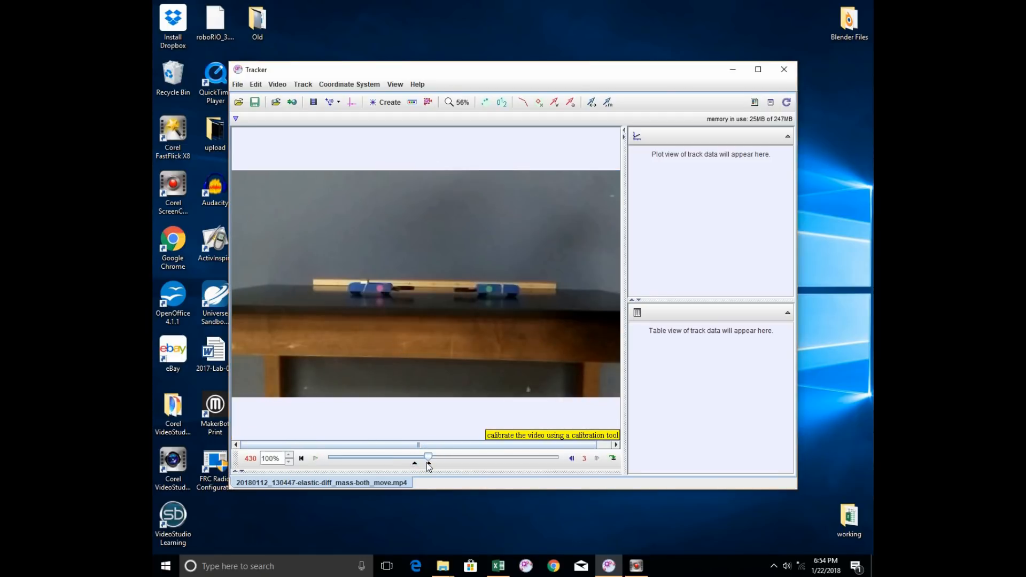
left_click_drag(427, 463, 428, 464)
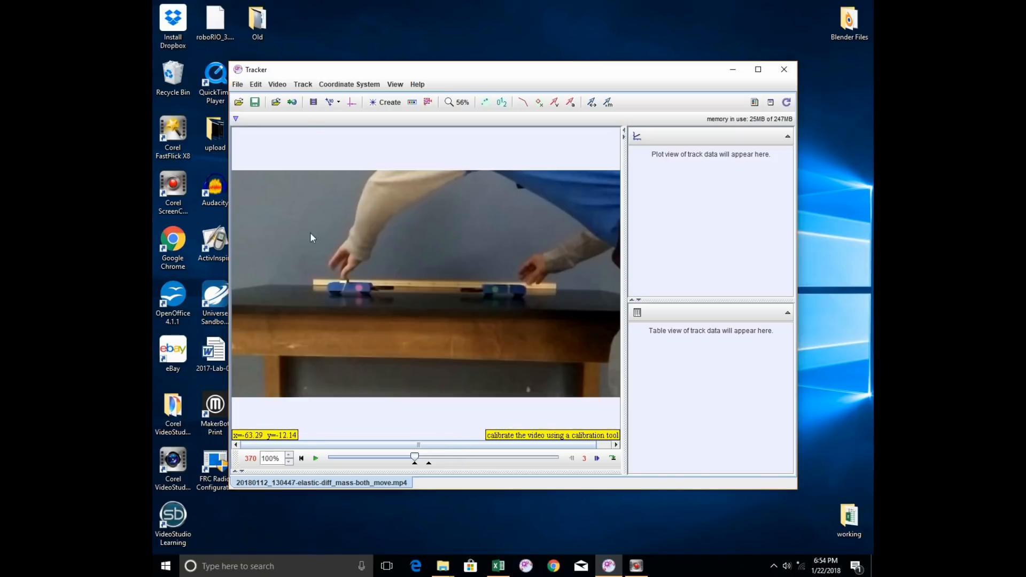
left_click(315, 106)
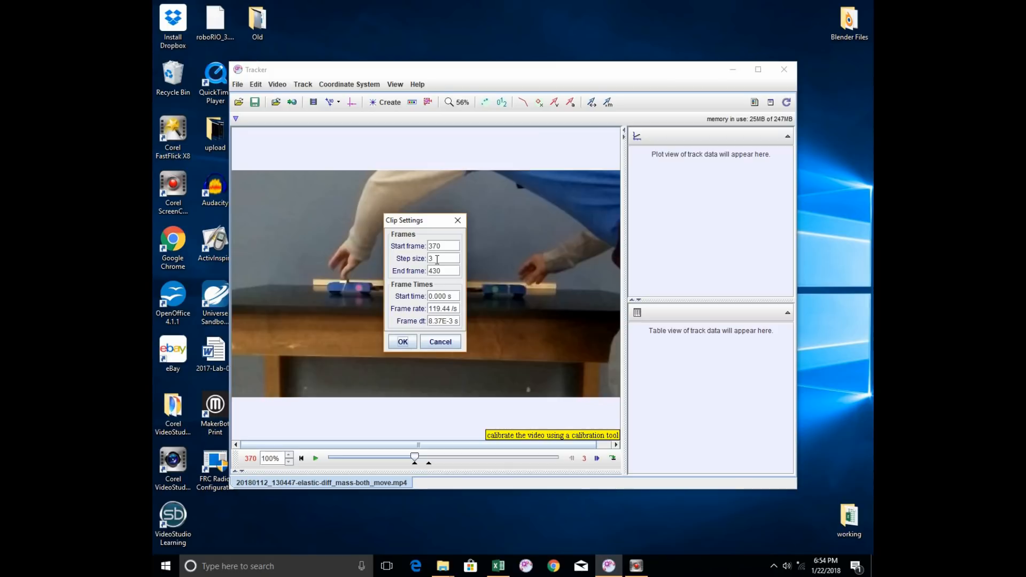
left_click(436, 344)
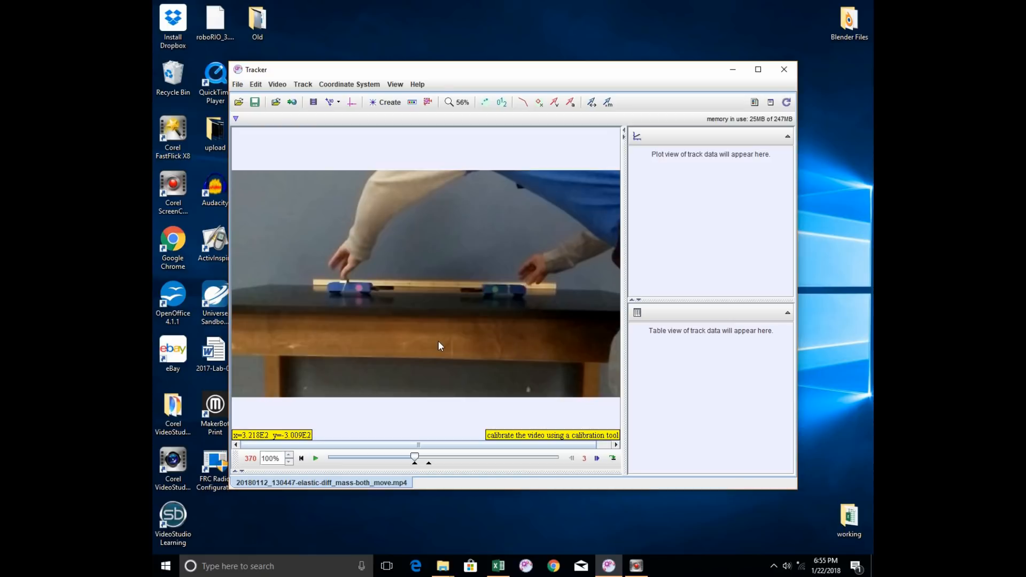
Add a calibration stick spanning both ends of the wooden meter stick and set its length to 1.0
left_click(327, 103)
mouse_move(332, 117)
left_click(364, 118)
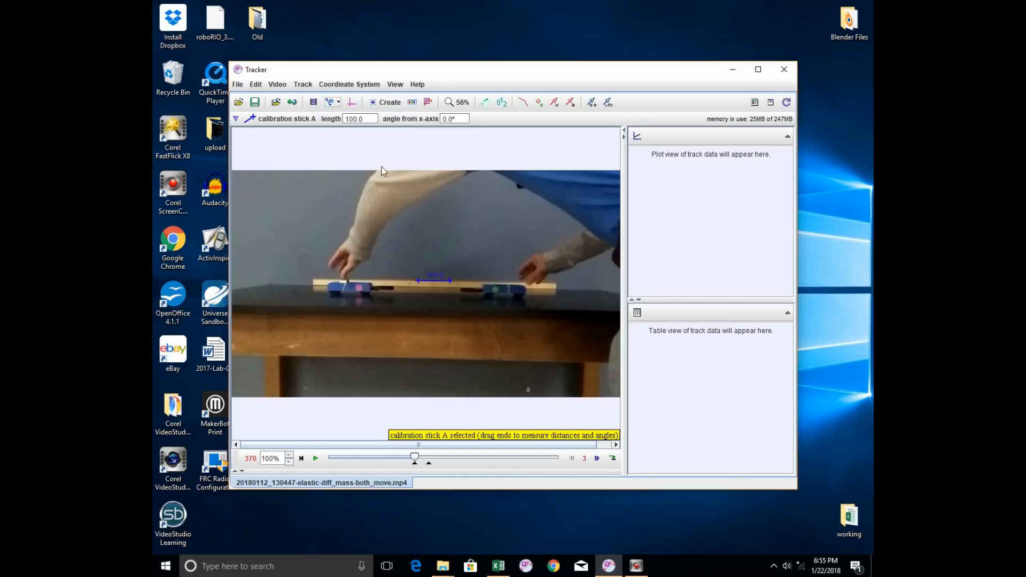
left_click_drag(370, 283, 315, 287)
left_click_drag(451, 285, 556, 289)
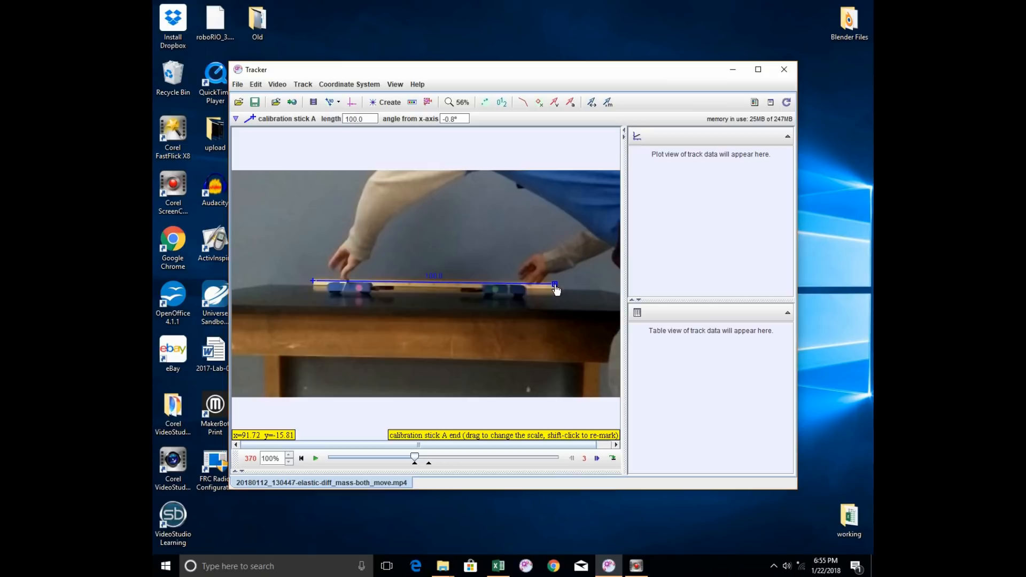
left_click(437, 277)
type("1.0")
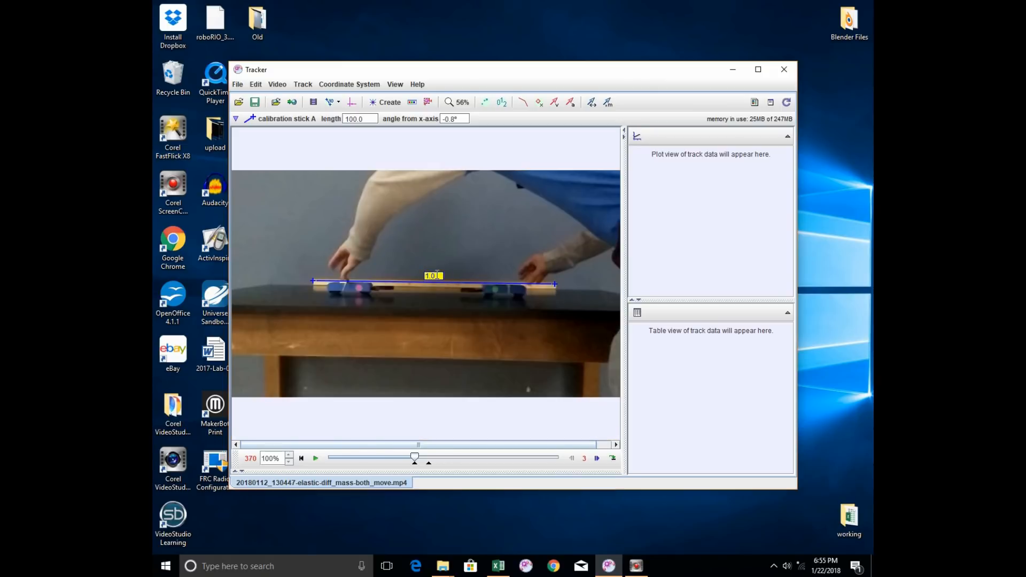
key("Return")
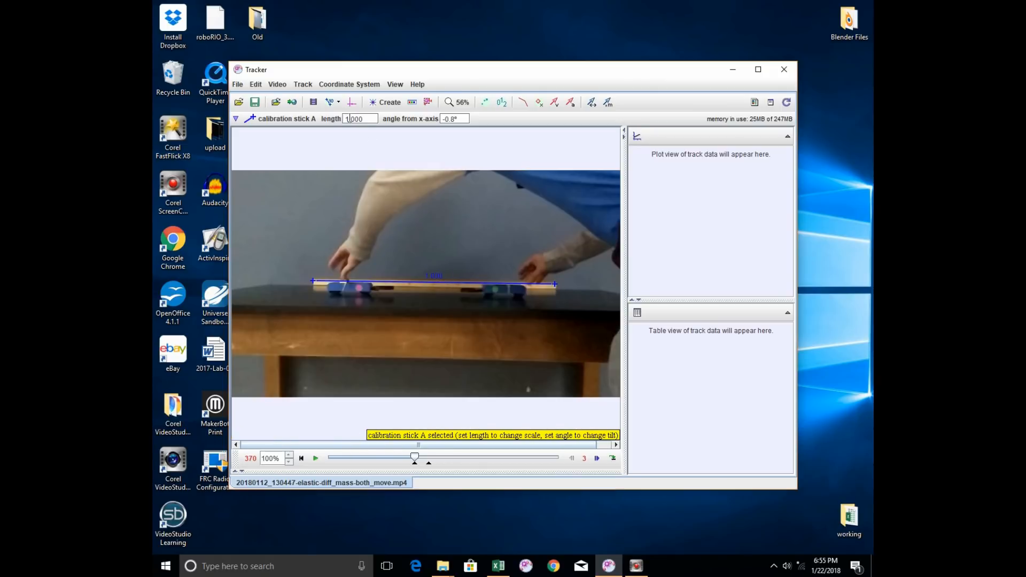
Place the axes' origin on the left cart's pink dot at frame 370, tilt them to -1.4° along its path, and hide them
left_click(351, 103)
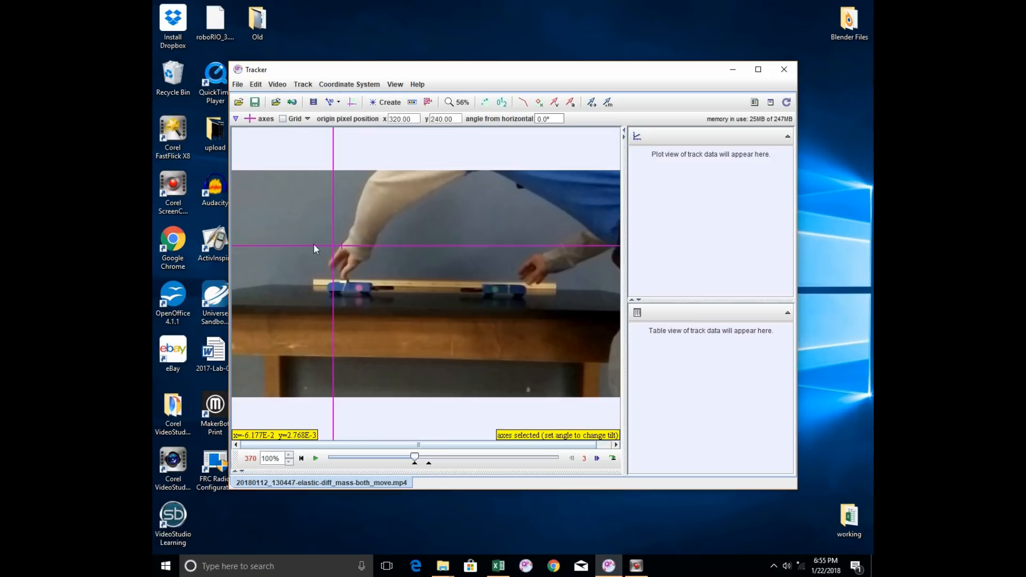
left_click_drag(335, 248, 361, 294)
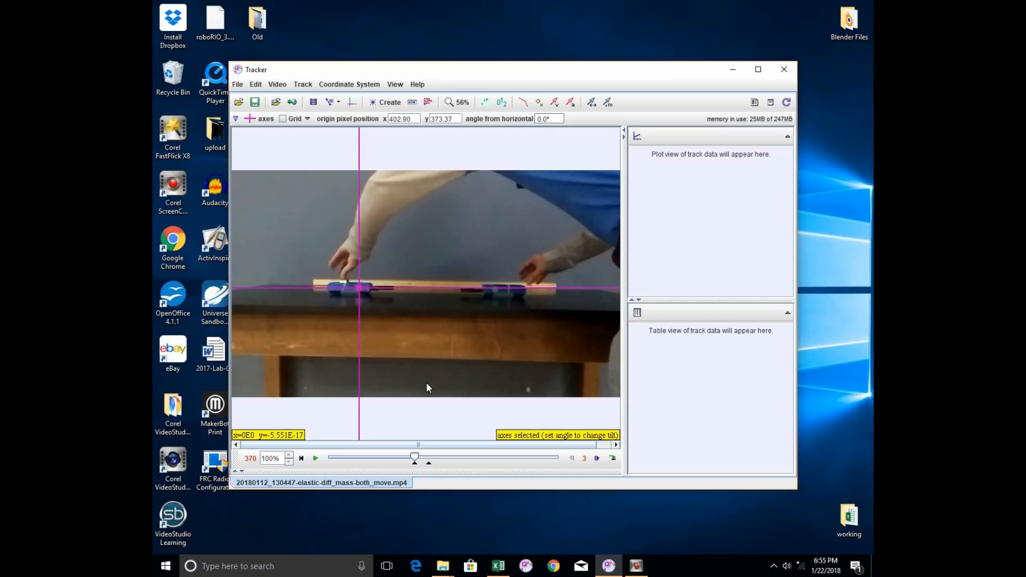
left_click_drag(415, 458, 435, 460)
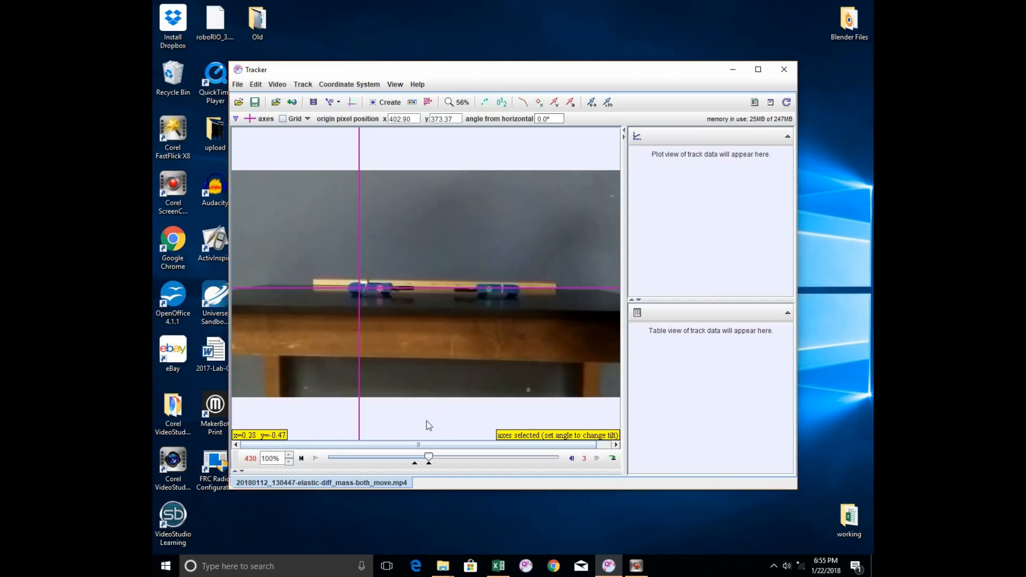
left_click_drag(427, 456, 422, 460)
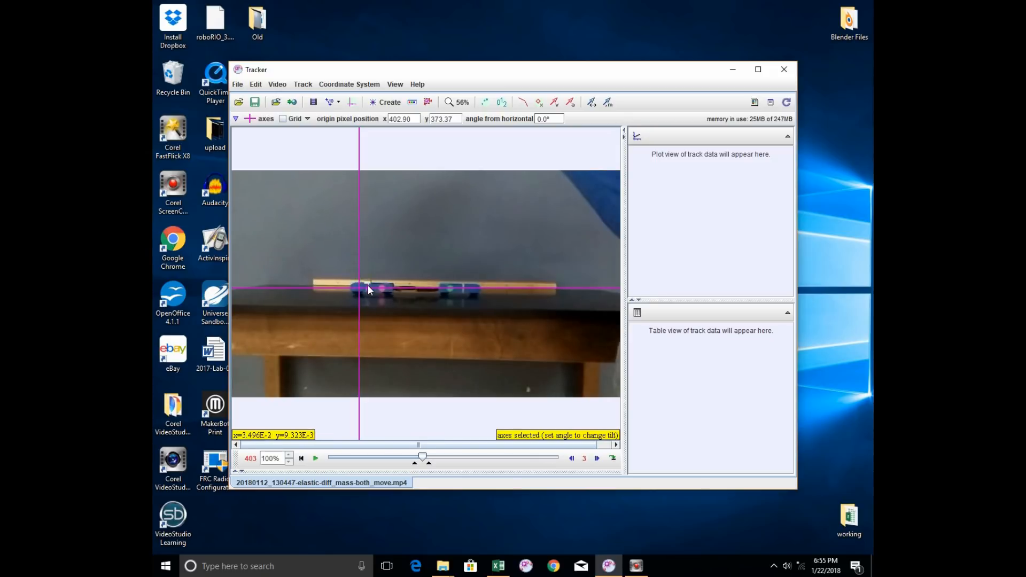
left_click_drag(379, 289, 385, 292)
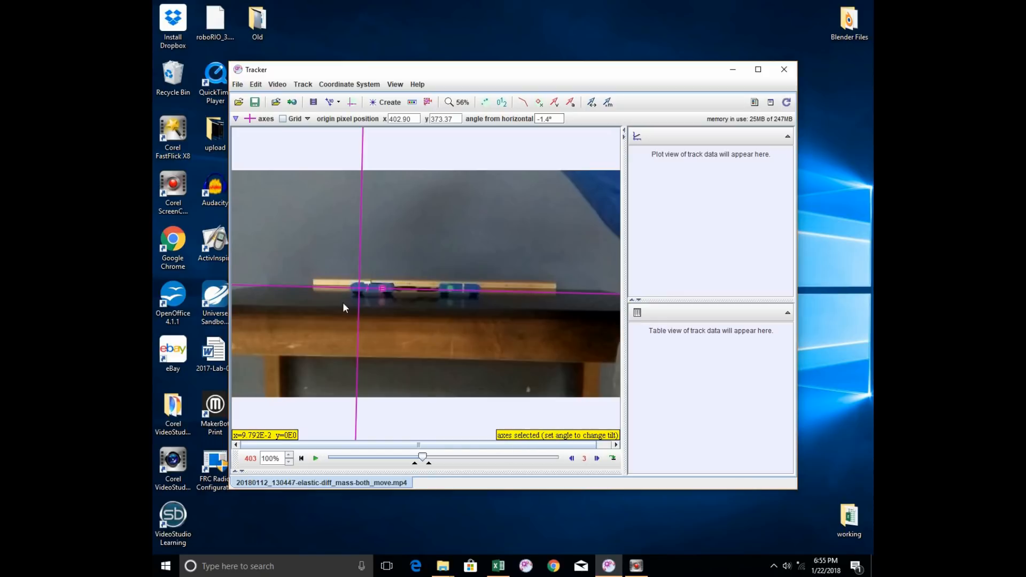
left_click(423, 456)
scroll(435, 341, "up", 11)
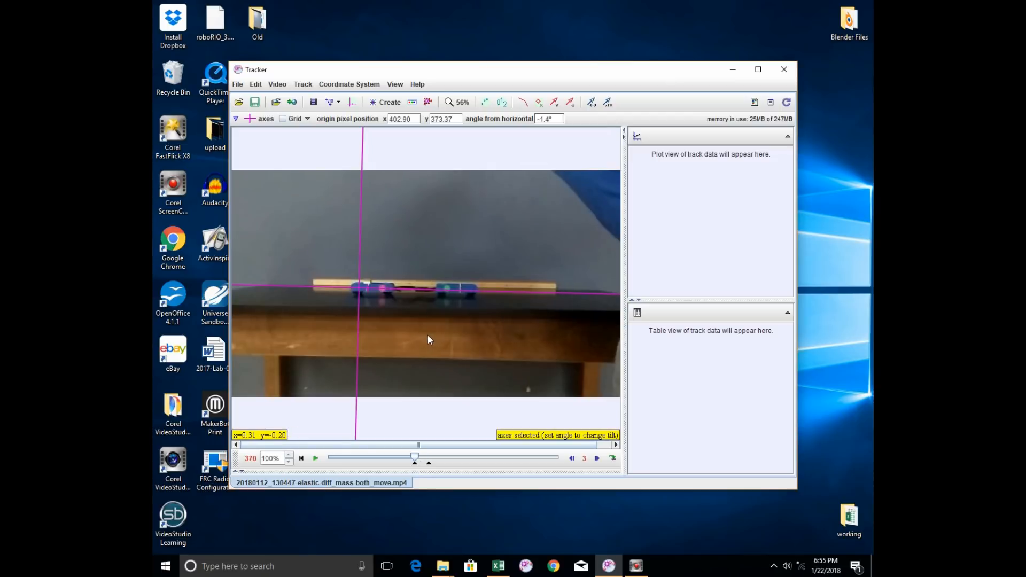
left_click(351, 103)
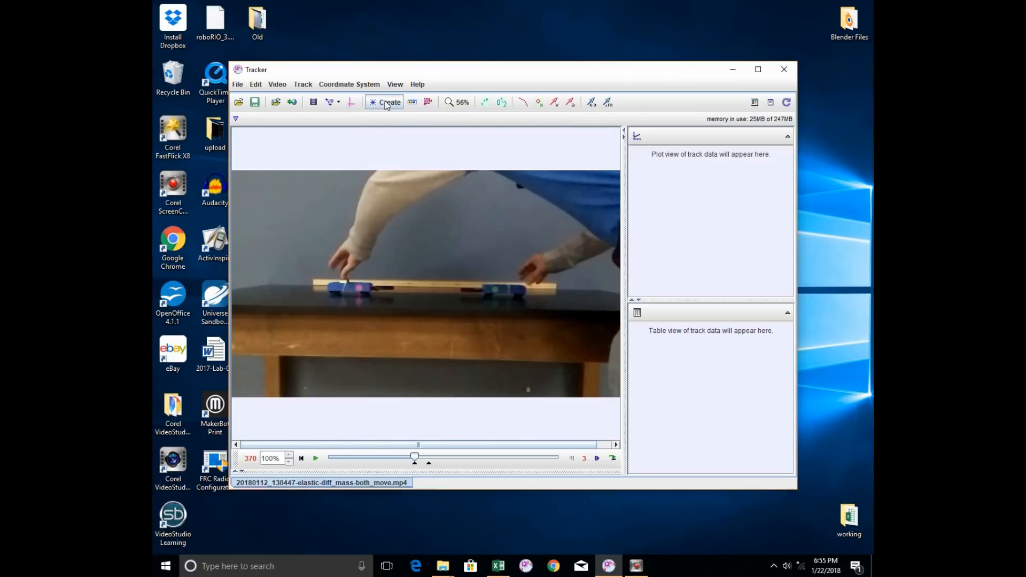
Create point mass A and autotrack the left cart's pink dot from frame 370 to frame 430
left_click(386, 102)
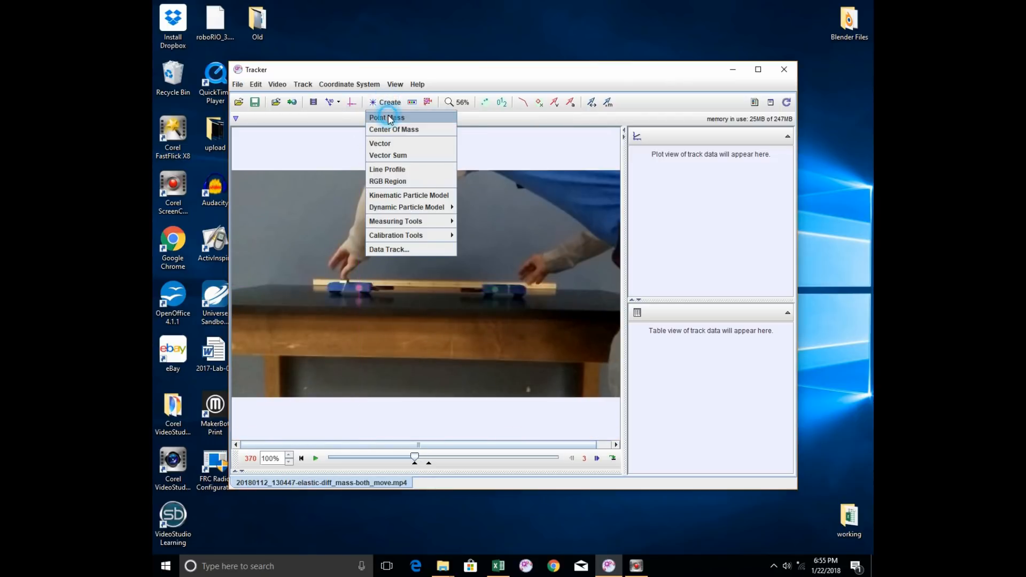
left_click(388, 119)
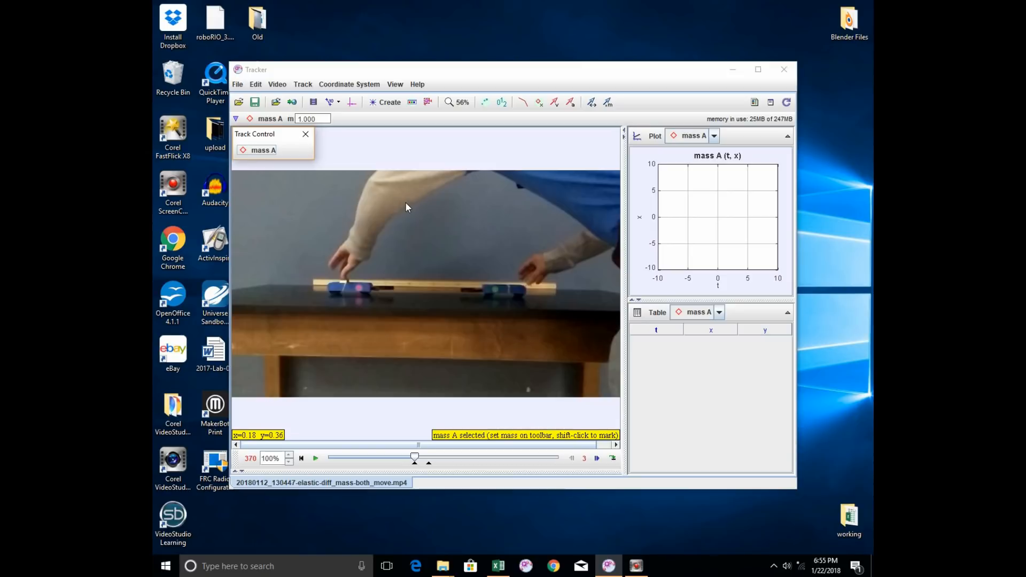
left_click(402, 246)
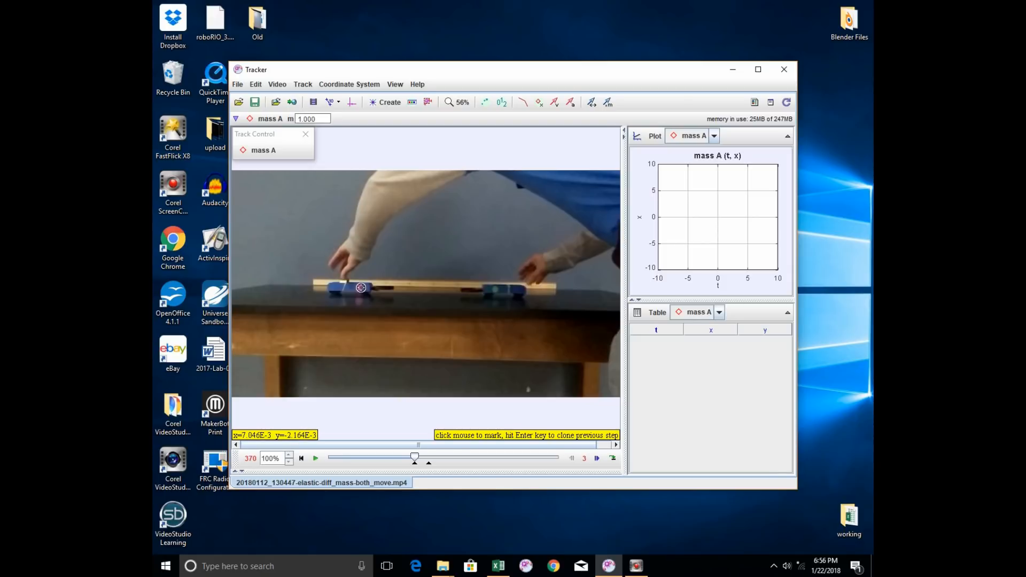
left_click(361, 287, "ctrl+shift")
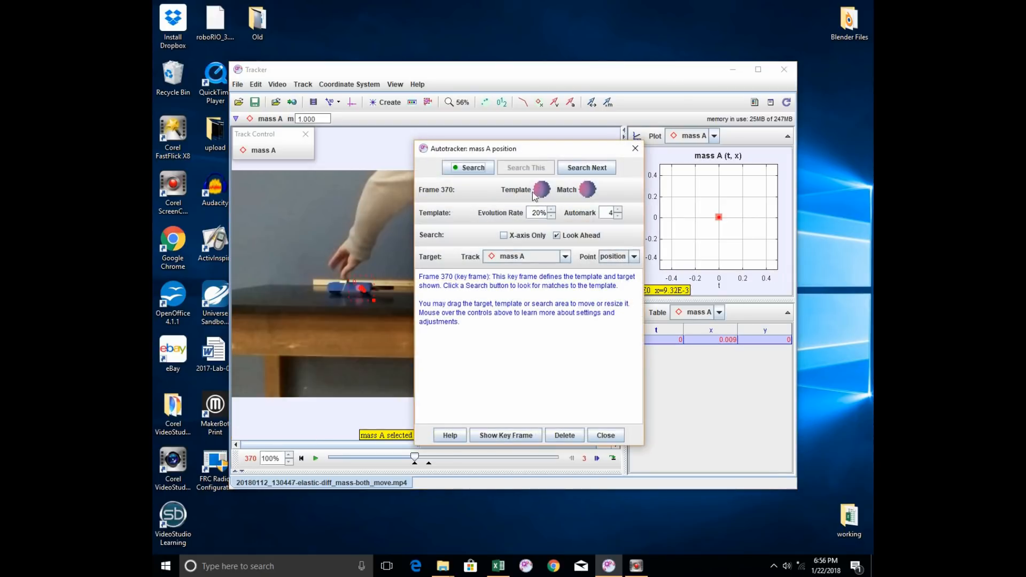
mouse_move(540, 189)
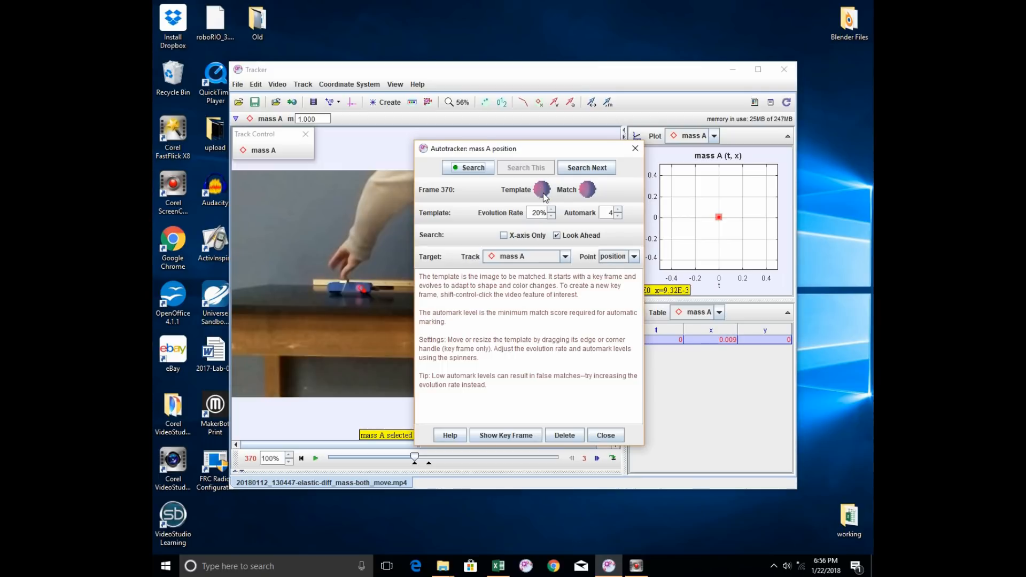
left_click_drag(510, 149, 693, 338)
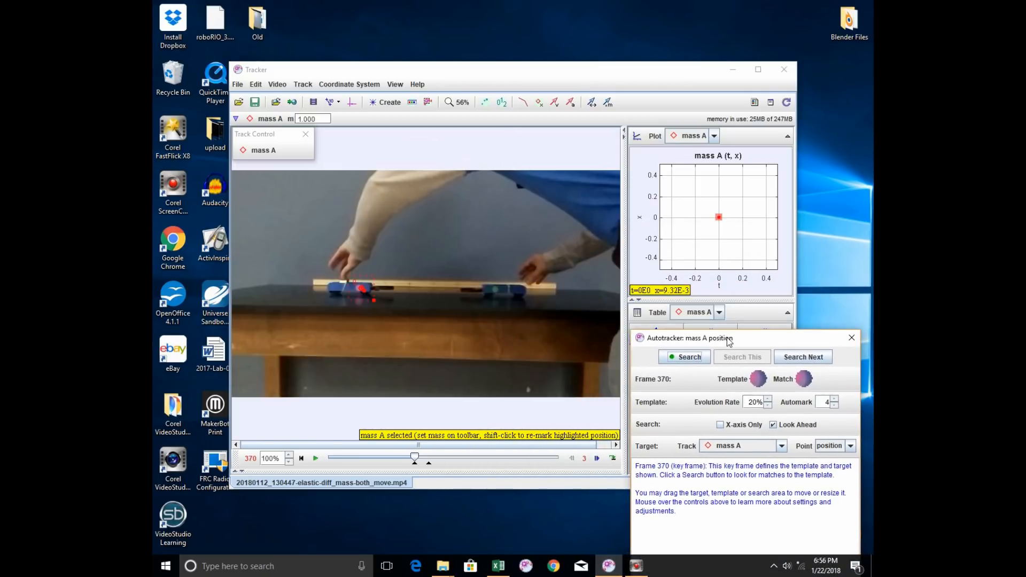
left_click(689, 357)
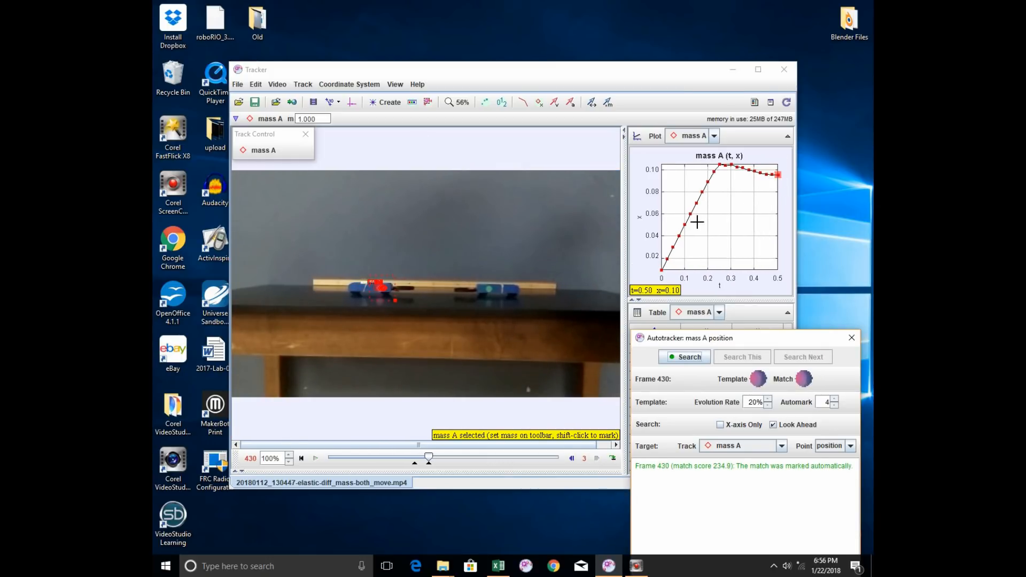
left_click_drag(741, 344, 599, 155)
left_click(686, 436)
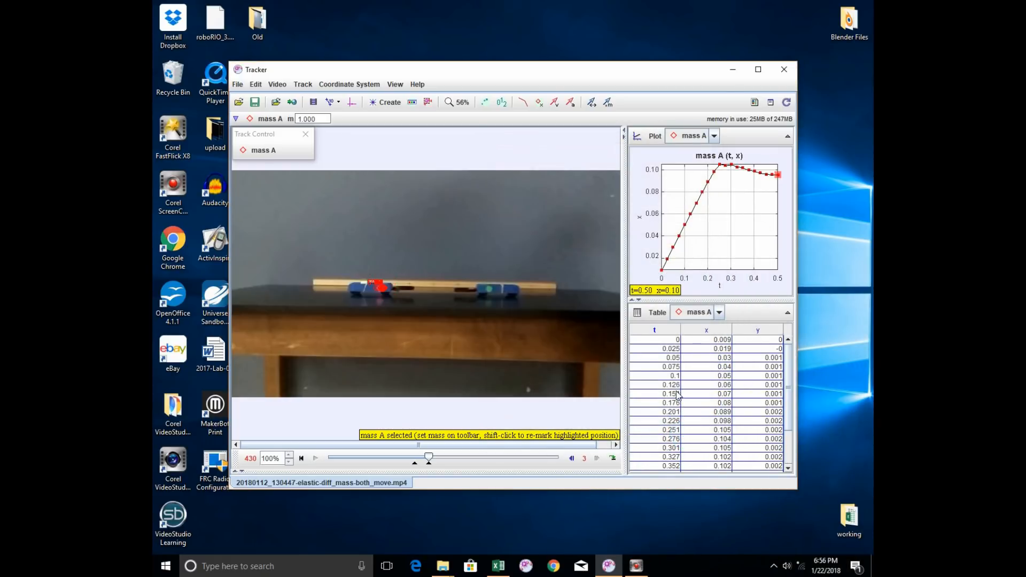
Create point mass B and autotrack the right cart's green dot from frame 370 to frame 430
left_click(381, 107)
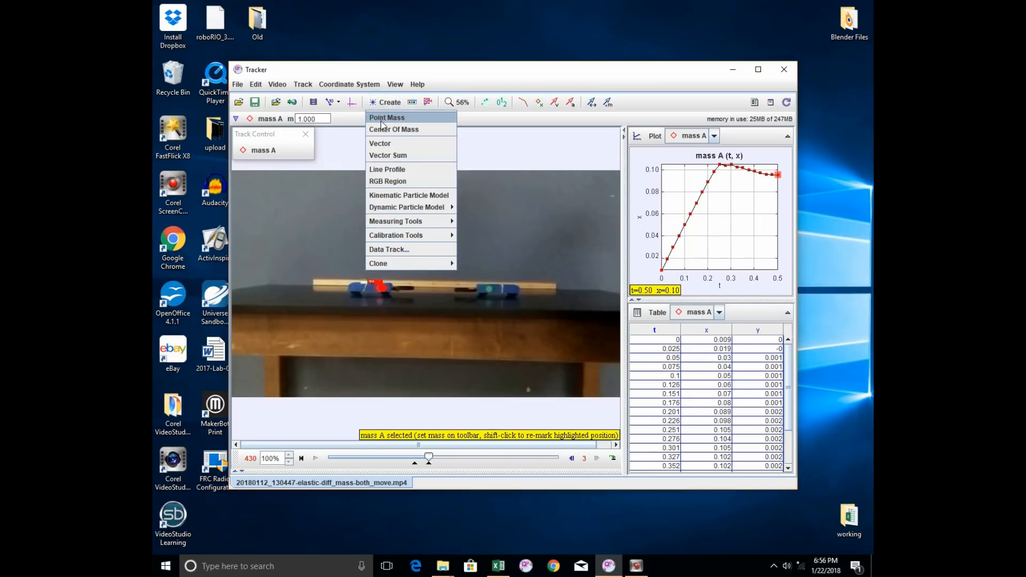
left_click(382, 120)
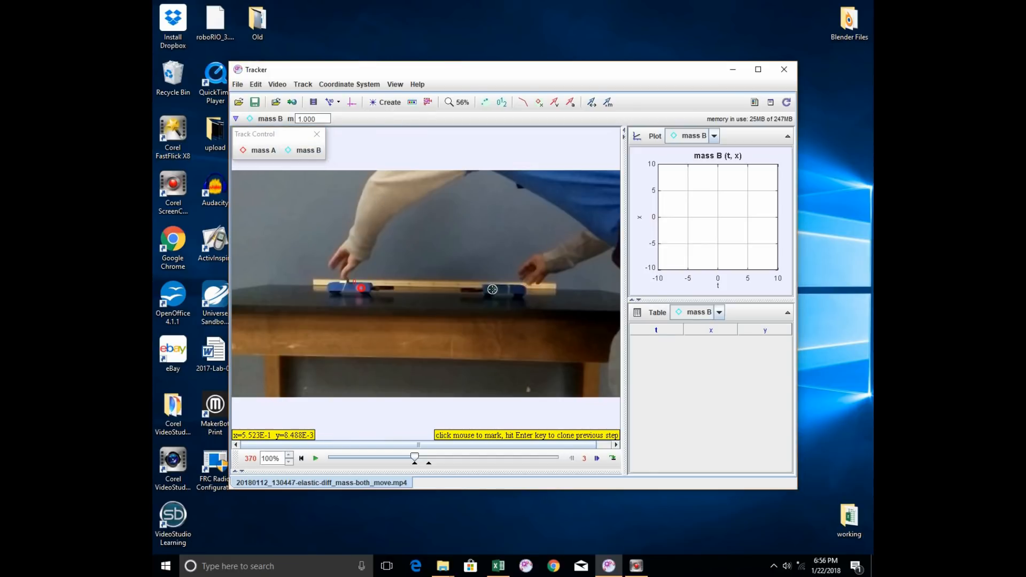
left_click(492, 289, "ctrl+shift")
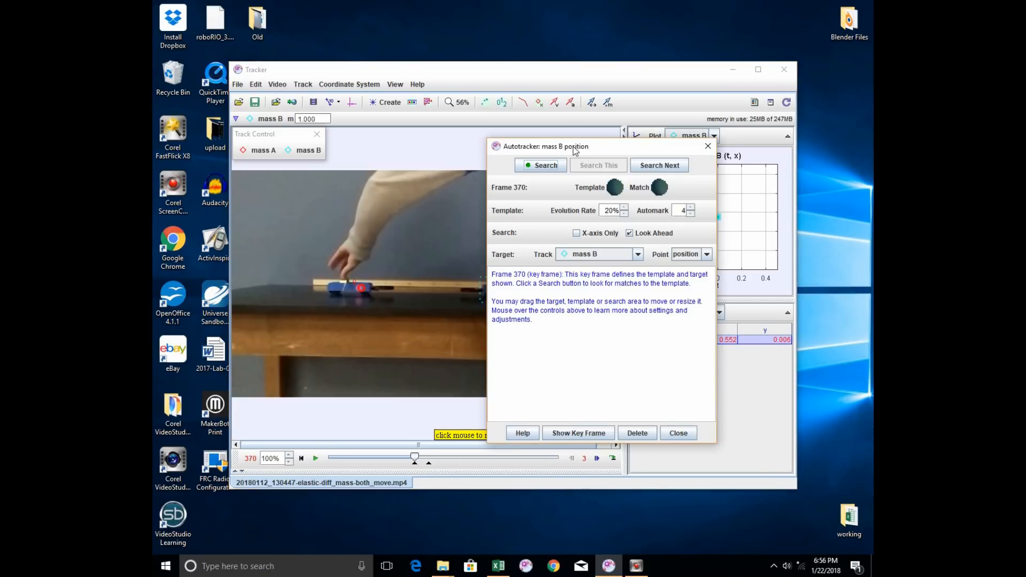
left_click_drag(575, 150, 717, 321)
left_click(687, 340)
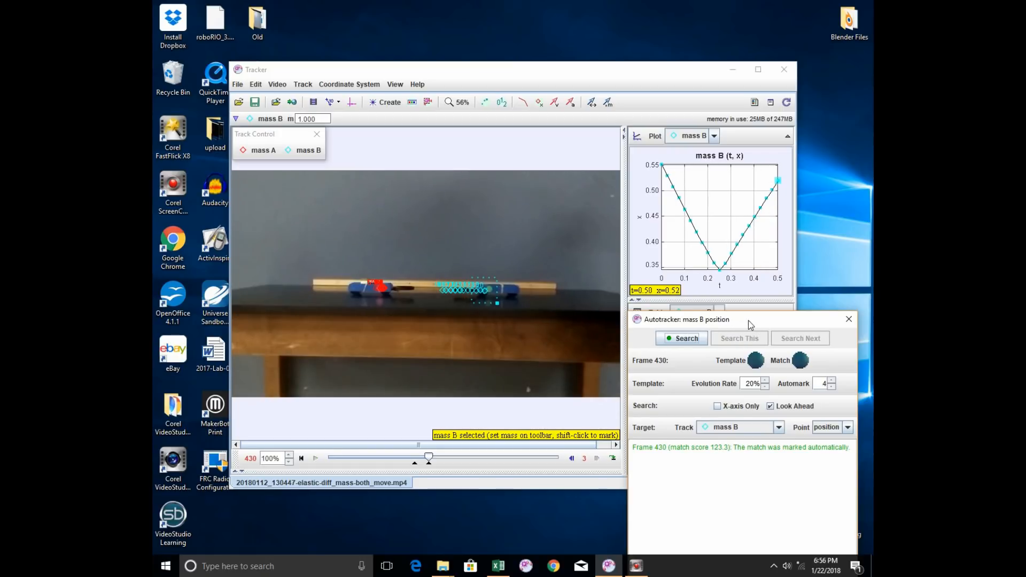
left_click_drag(748, 319, 709, 203)
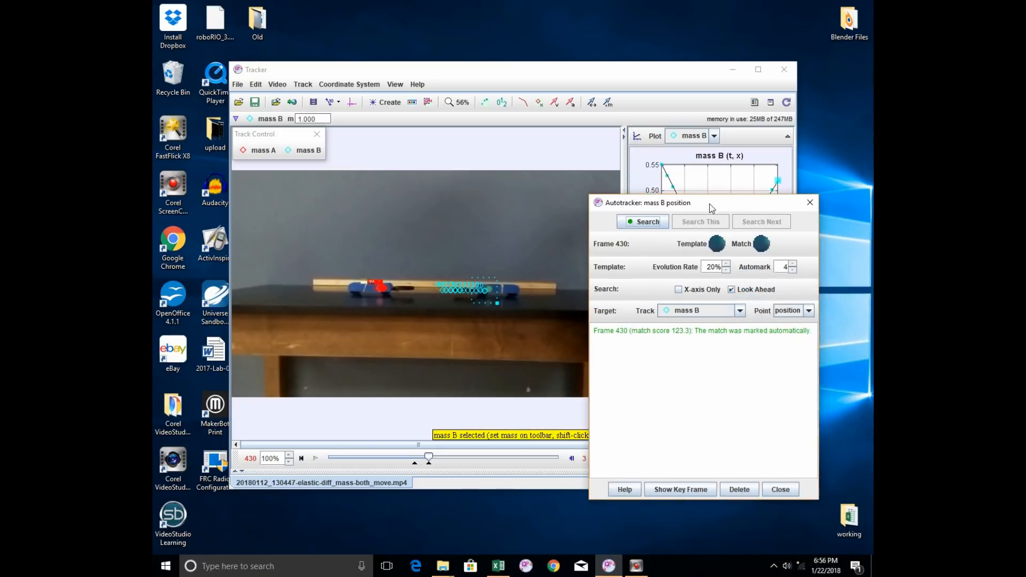
left_click(782, 490)
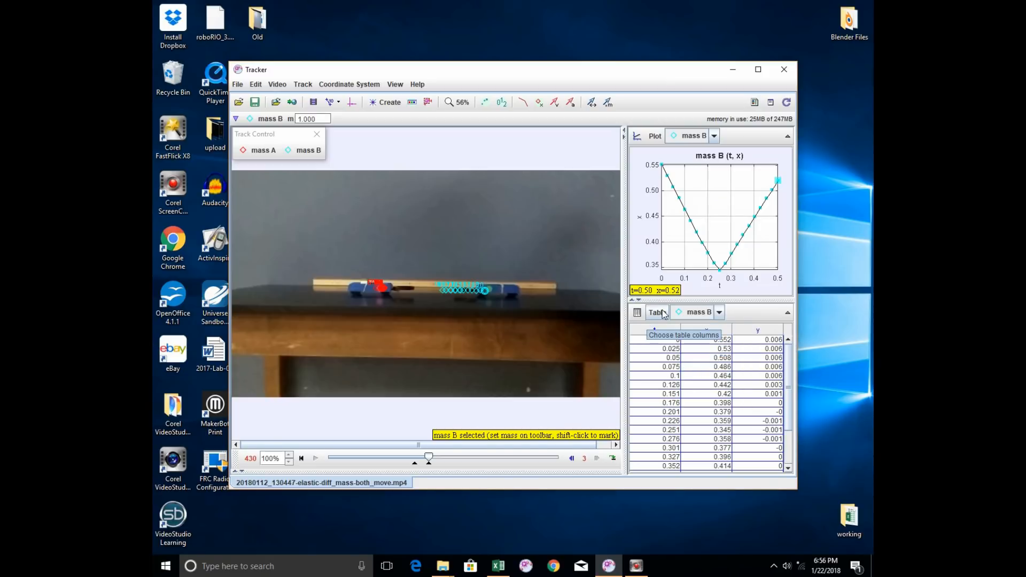
Switch the data table to mass A and show only its vx column beside time, hiding x and y
left_click(720, 314)
left_click(720, 314)
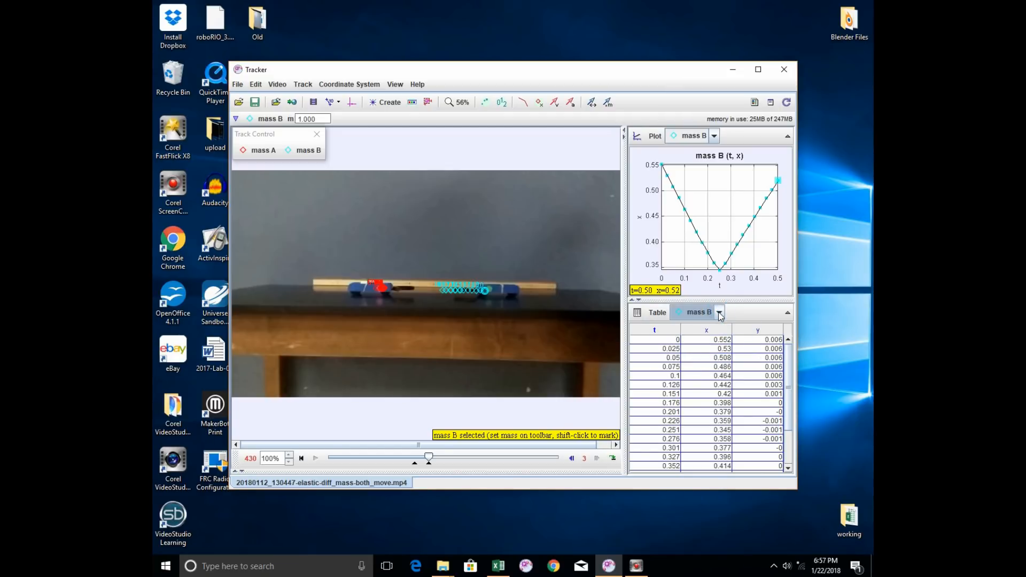
left_click(719, 314)
left_click(713, 323)
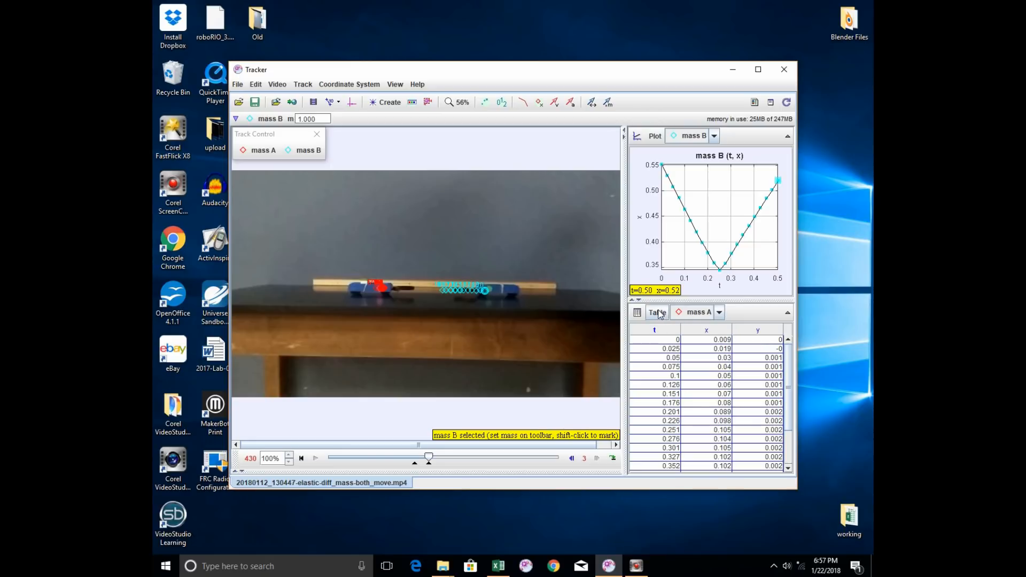
left_click(657, 312)
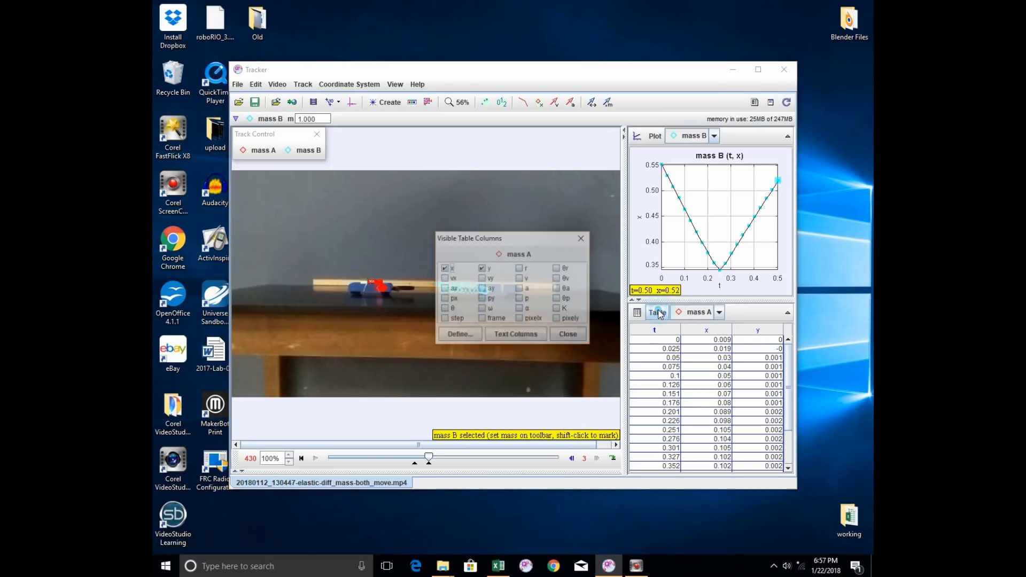
left_click(445, 278)
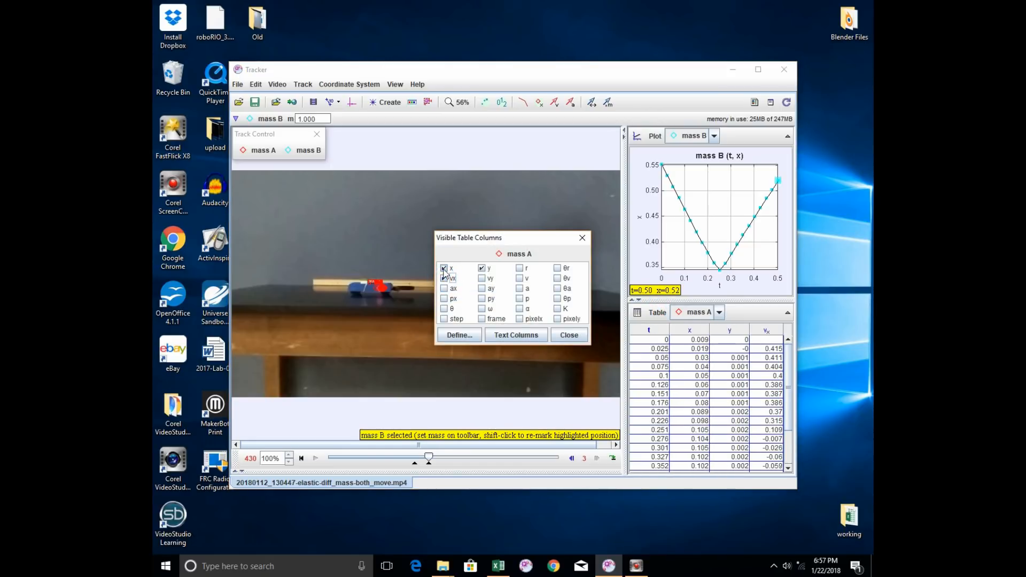
left_click(444, 268)
left_click(481, 268)
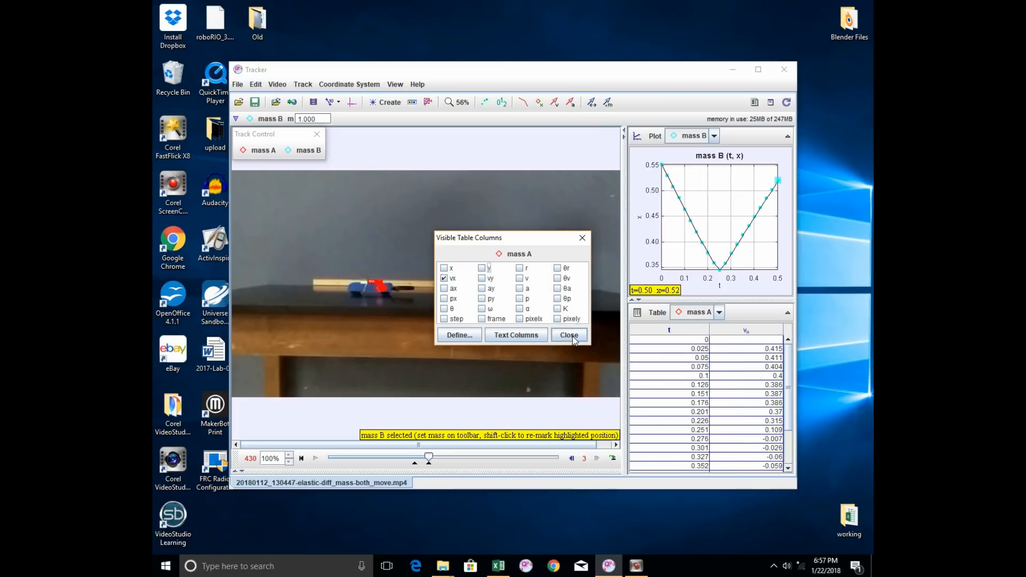
left_click(569, 335)
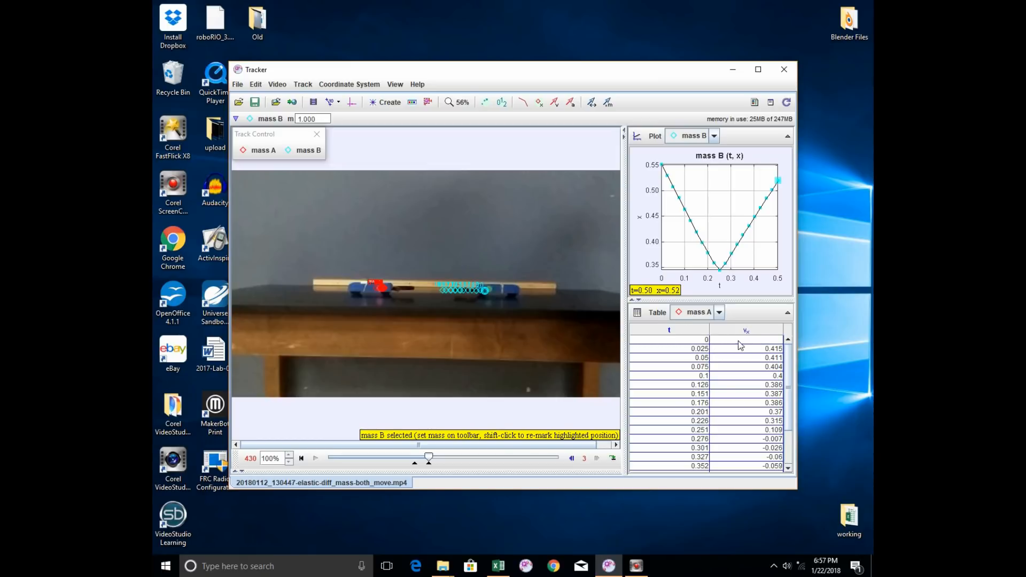
Copy all rows of mass A's t and vx table into the blank Excel sheet at A1, and select cell D1
left_click(692, 340)
scroll(790, 373, "down", 2)
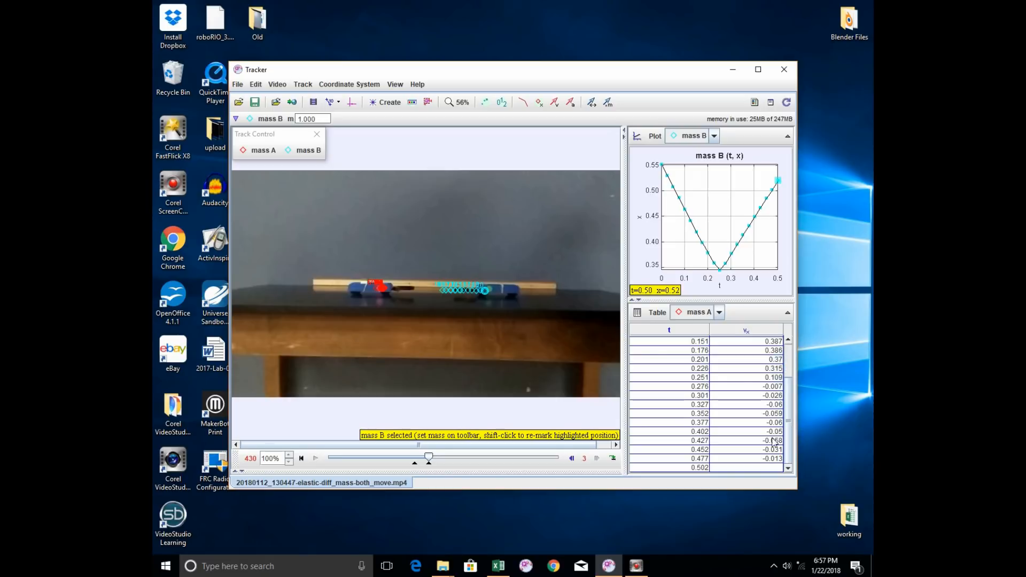
left_click(755, 468, "shift")
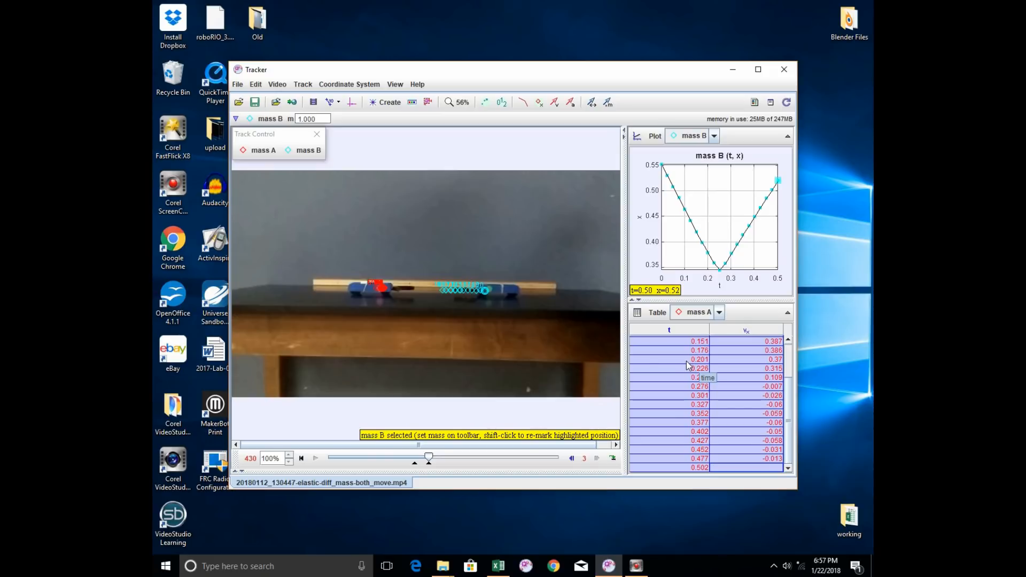
left_click(498, 566)
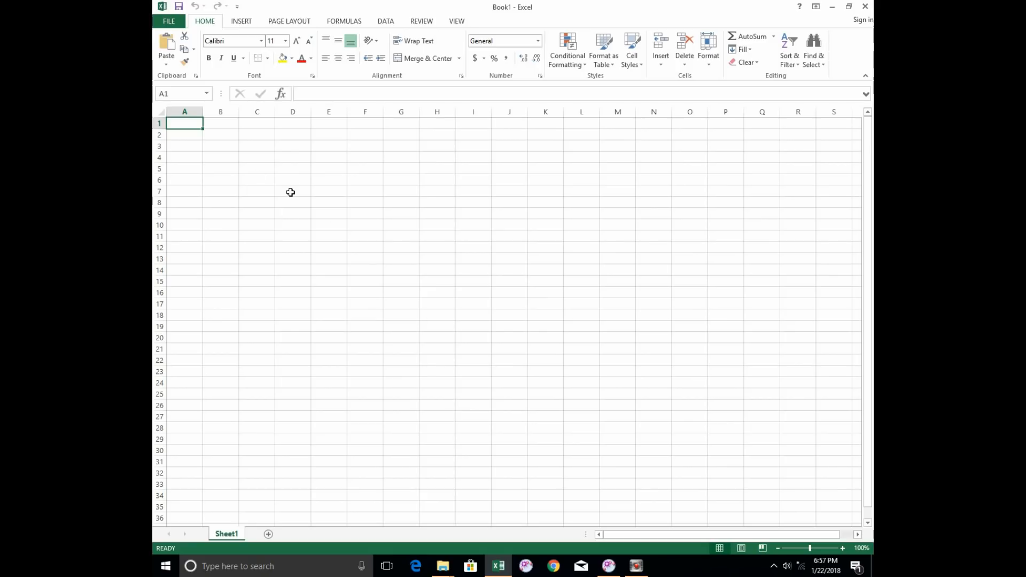
type("mass_A\t t\tv_{x} 0.00E+00\t 2.51E-02\t4.15E-01 5.02E-02\t4.11E-01 7.54E-02\t4.04E-01 1.00E-01\t4.00E-01 1.26E-01\t3.86E-01 1.51E-01\t3.87E-01 1.76E-01\t3.86E-01 2.01E-01\t3.70E-01 2.26E-01\t3.15E-01 2.51E-01\t1.09E-01 2.76E-01\t-6.96E-03 3.01E-01\t-2.57E-02 3.27E-01\t-5.97E-02 3.52E-01\t-5.87E-02 3.77E-01\t-5.97E-02 4.02E-01\t-5.04E-02 4.27E-01\t-5.80E-02 4.52E-01\t-3.09E-02 4.77E-01\t-1.27E-02 5.02E-01")
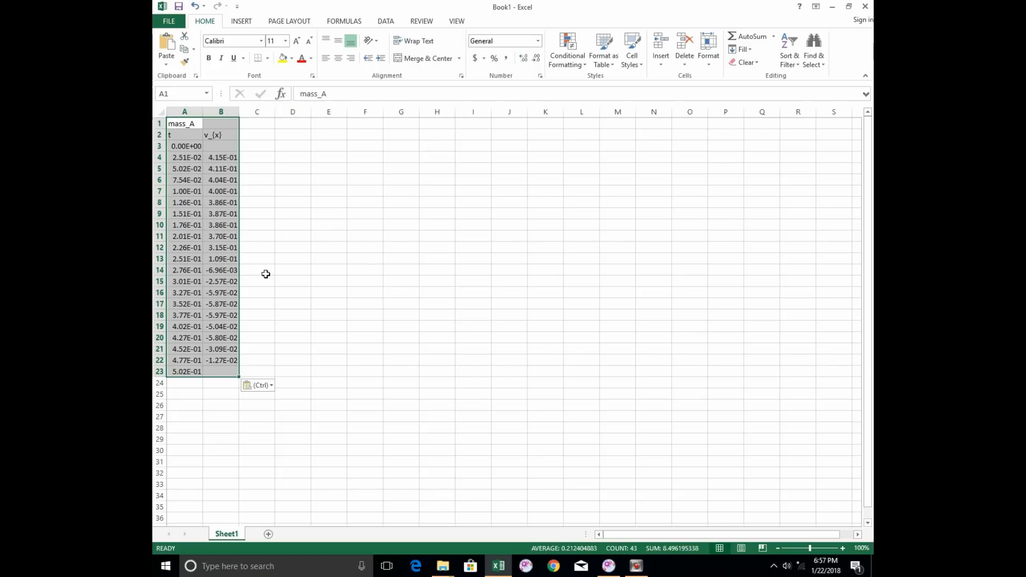
left_click(283, 125)
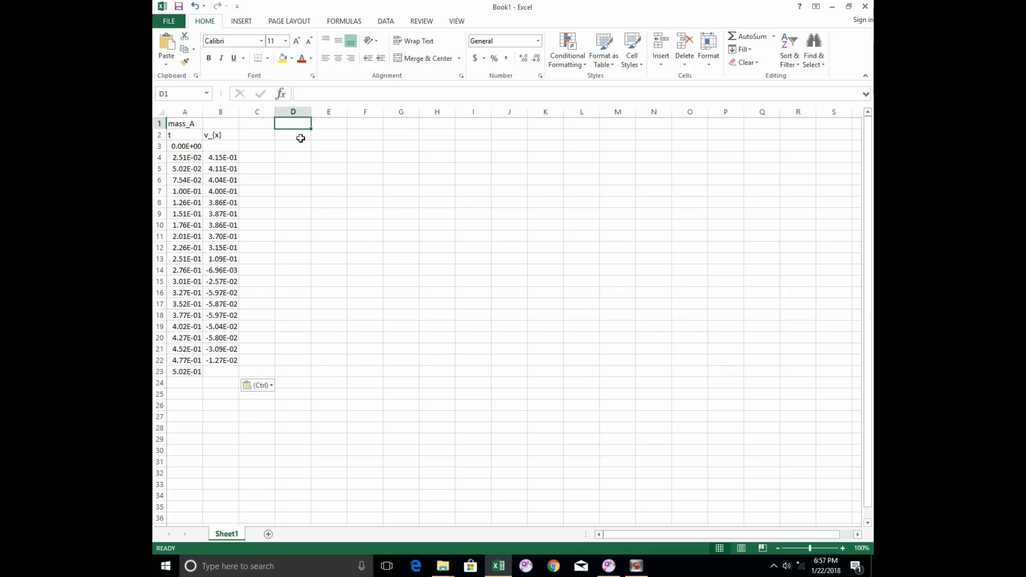
Return to Tracker, switch the data table to mass B, and show only its vx column beside time
left_click(609, 567)
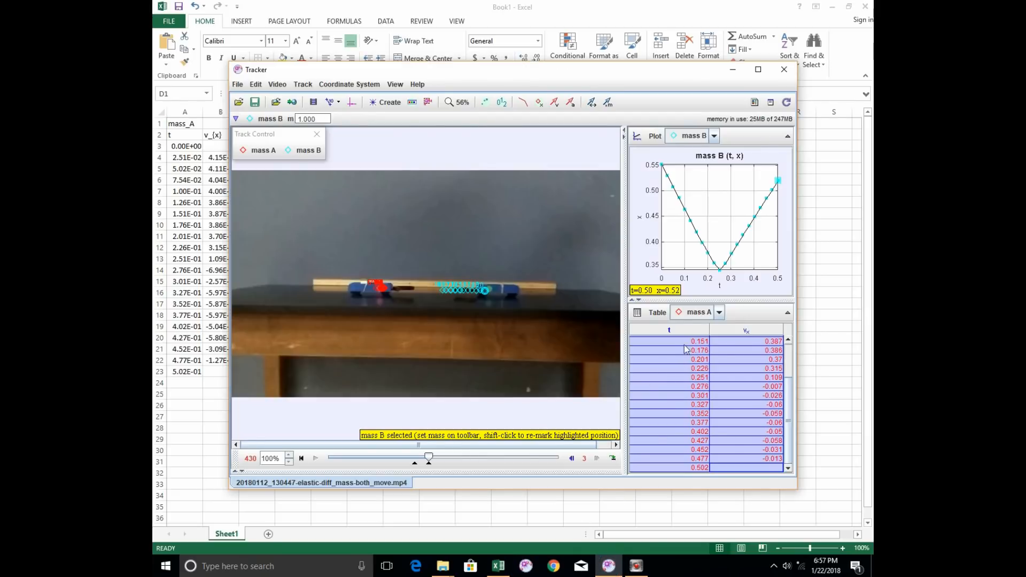
left_click(720, 314)
left_click(717, 337)
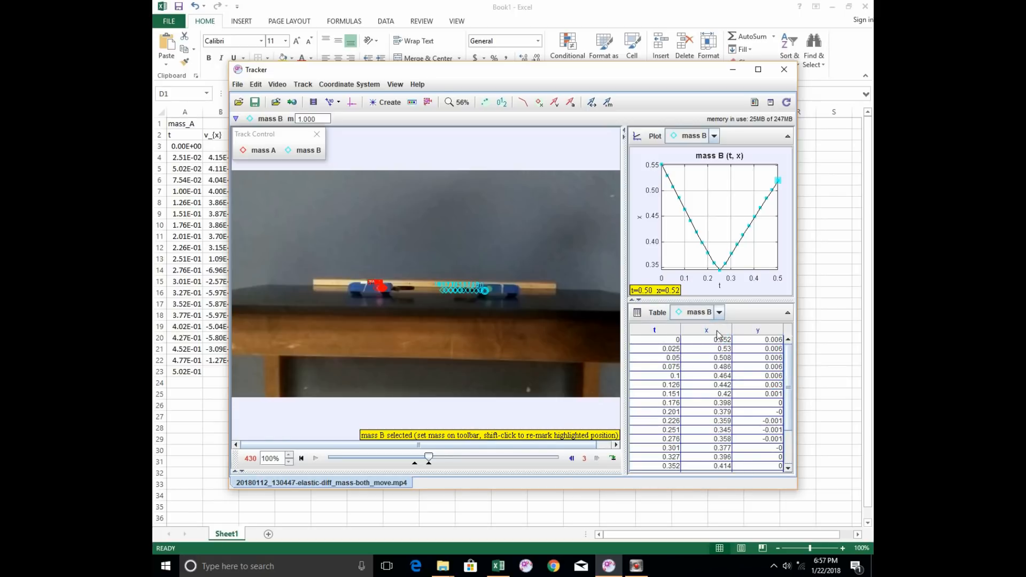
left_click(658, 314)
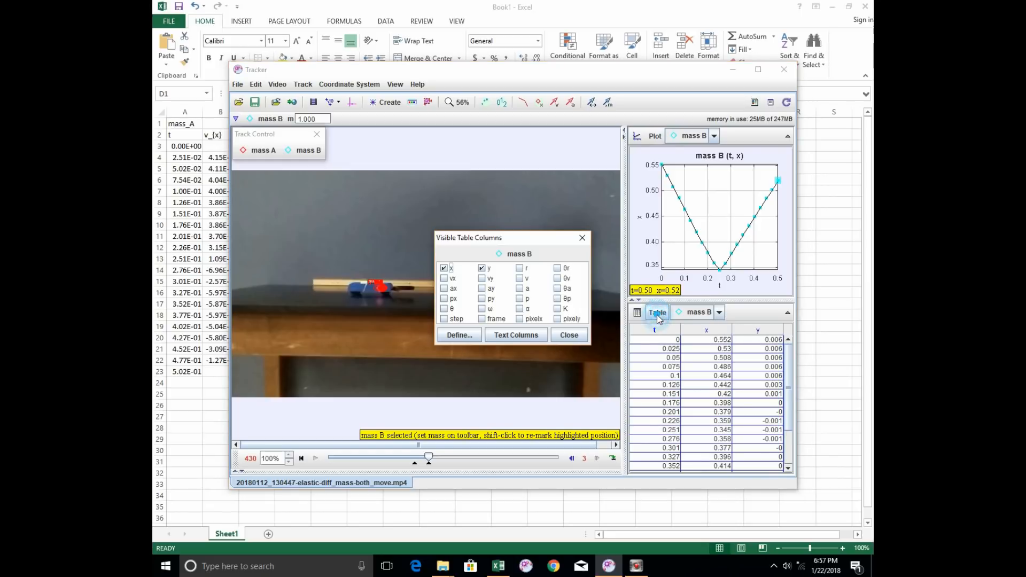
left_click(444, 279)
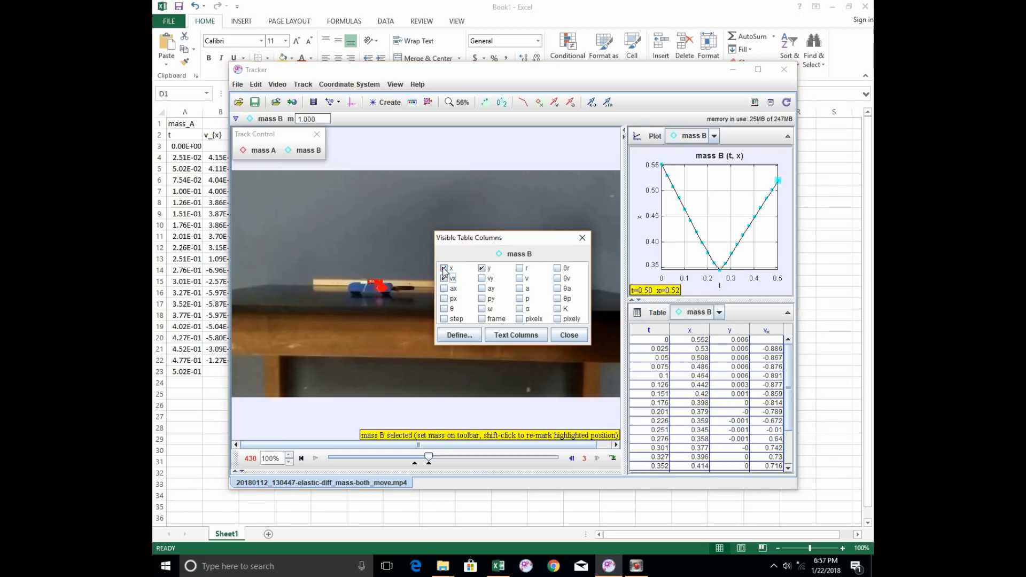
left_click(444, 268)
left_click(481, 268)
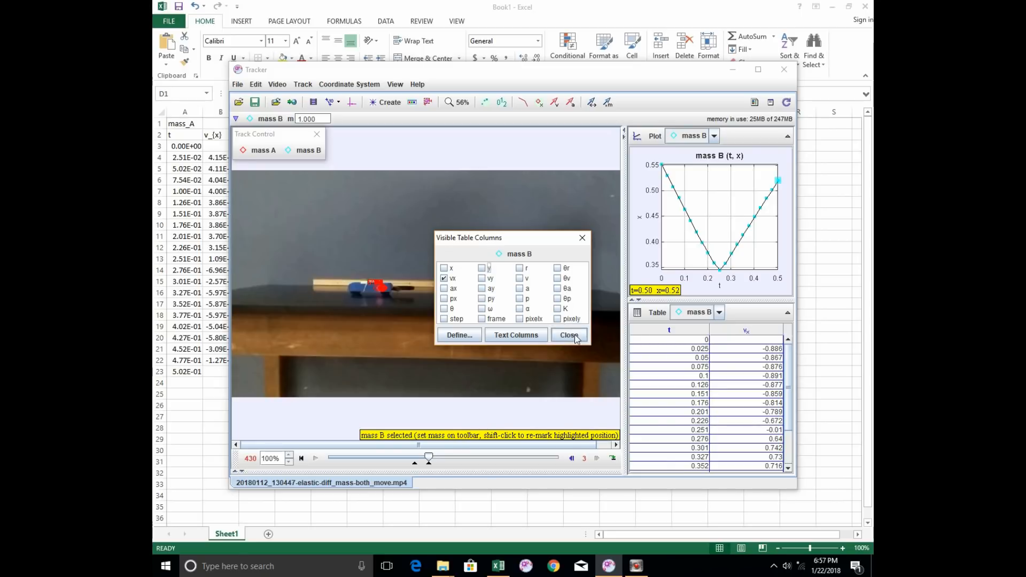
left_click(569, 335)
Copy all rows of mass B's t and vx table into the Excel sheet starting at D1
scroll(711, 384, "down", 2)
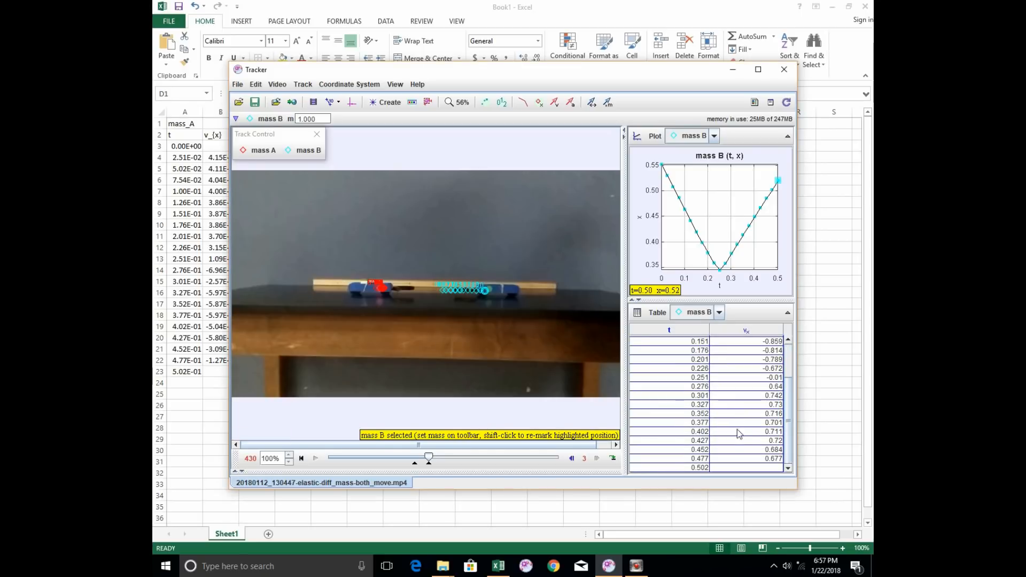
left_click(735, 468, "shift")
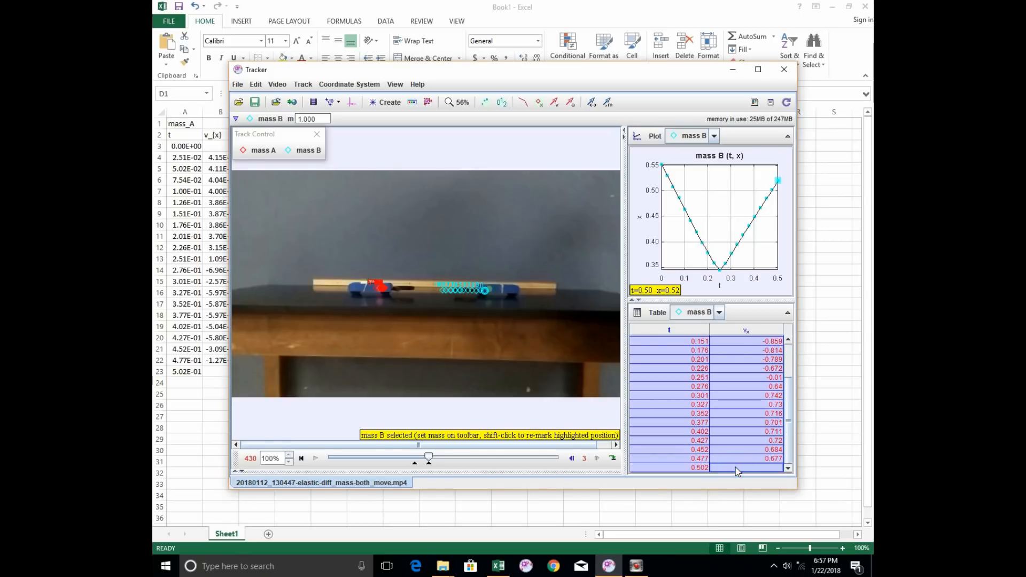
left_click(381, 4)
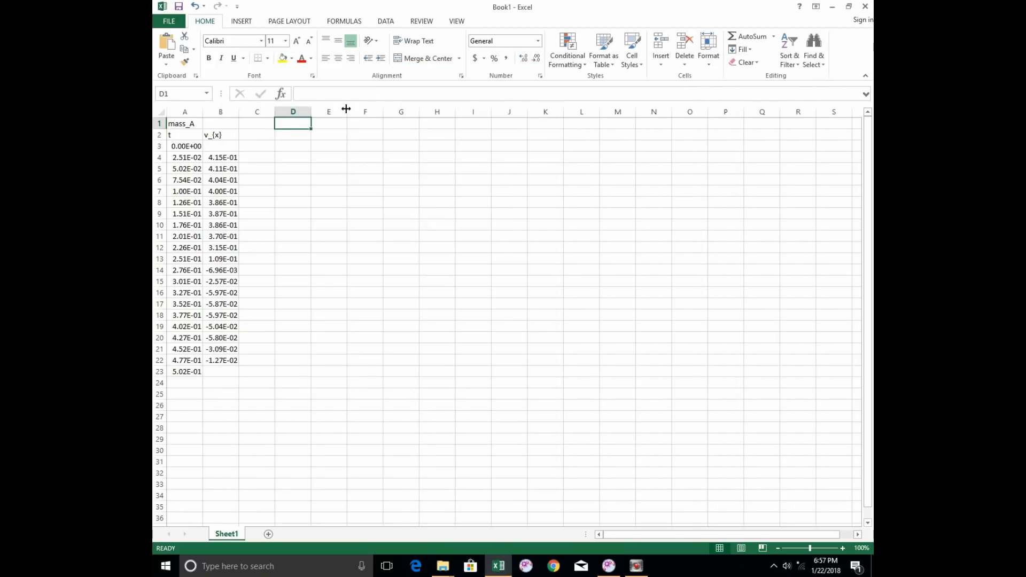
key("ctrl+v")
left_click(291, 123)
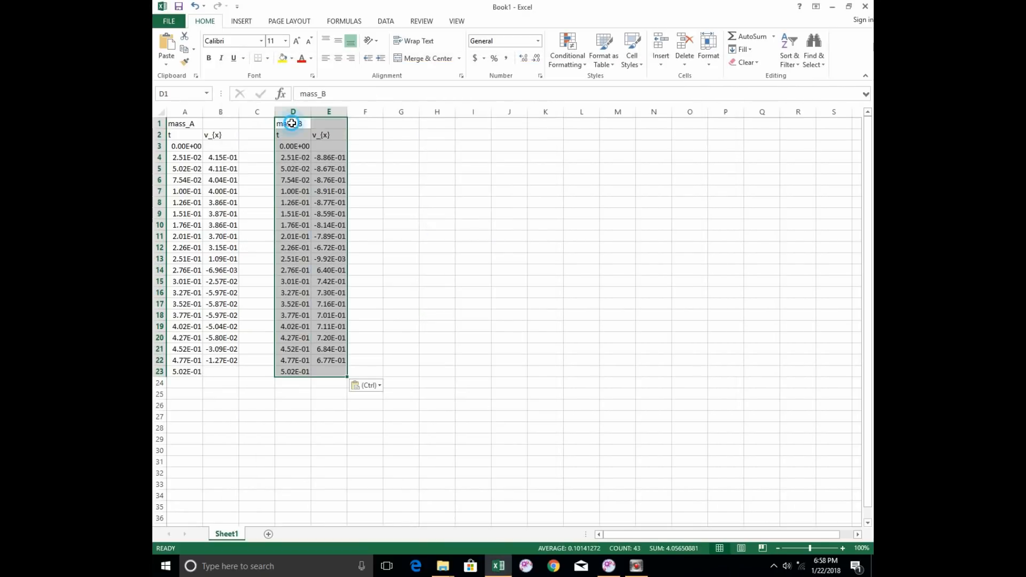
Enter 0.270 as cart A's mass in cell B1, beside the mass_A label
left_click(221, 124)
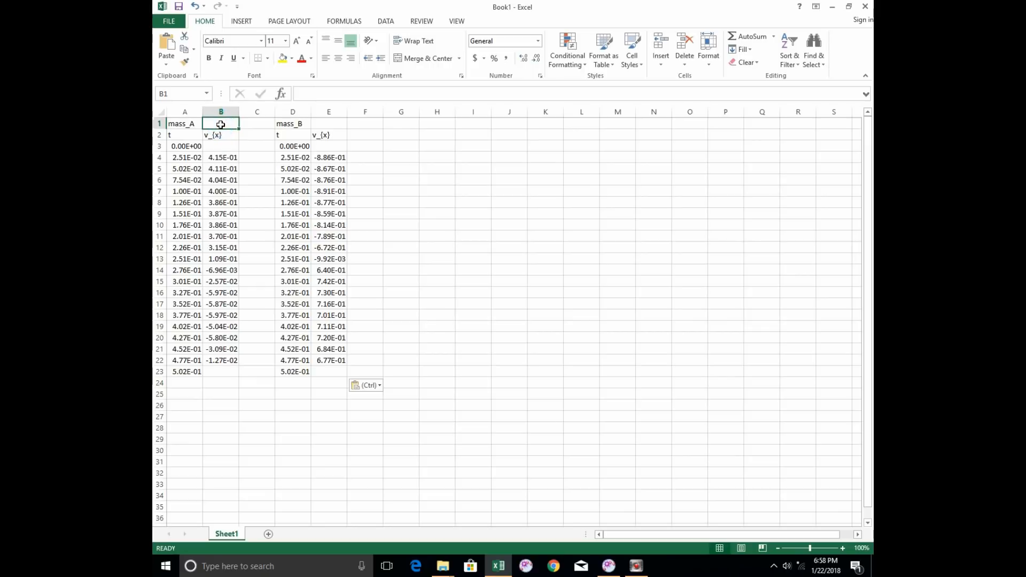
left_click(608, 566)
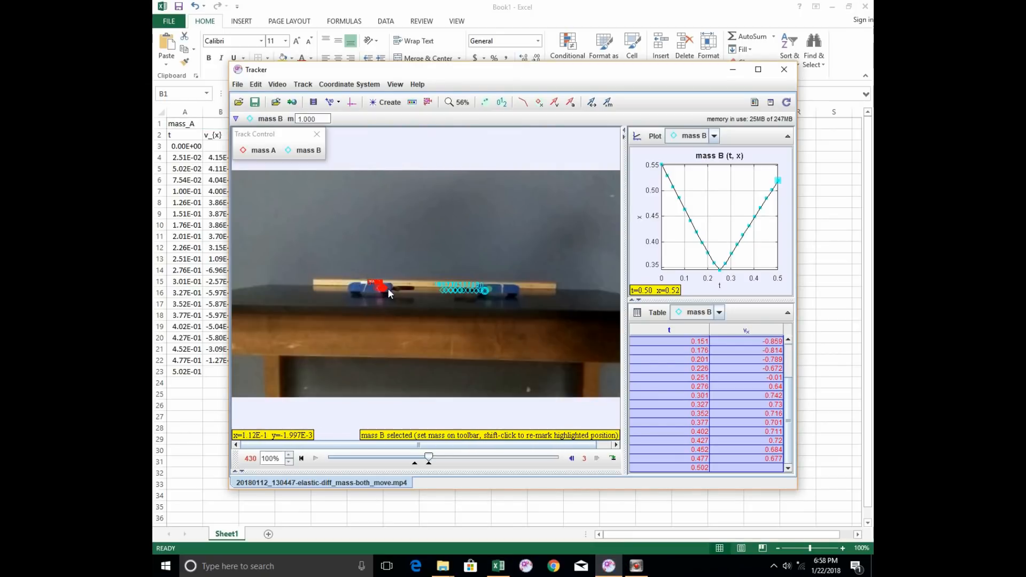
key("alt+Tab")
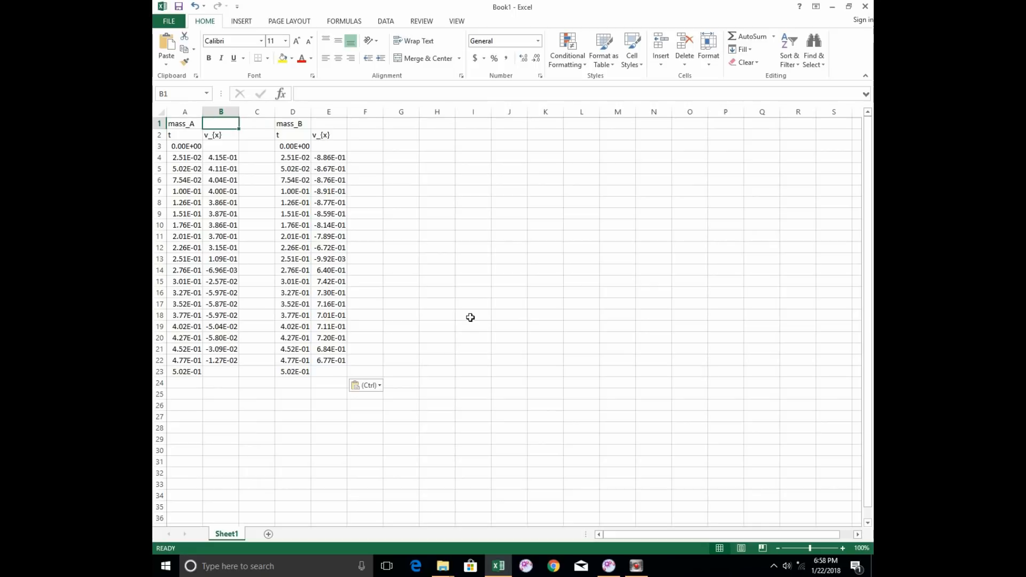
type("0.270")
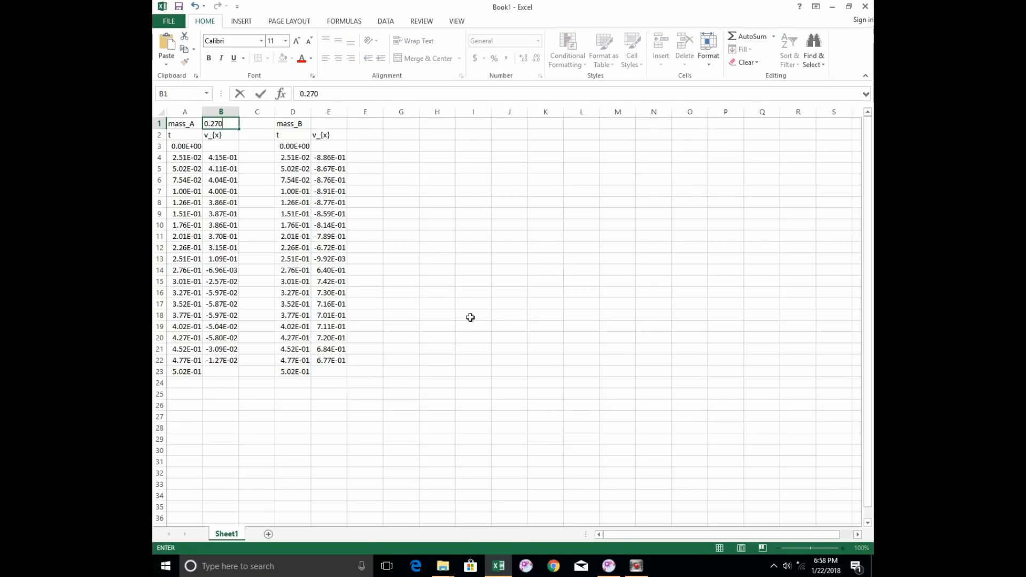
key("Return")
Enter 0.070 as cart B's mass in cell E1, beside the mass_B label
key("Right")
key("Right")
key("Right")
key("Up")
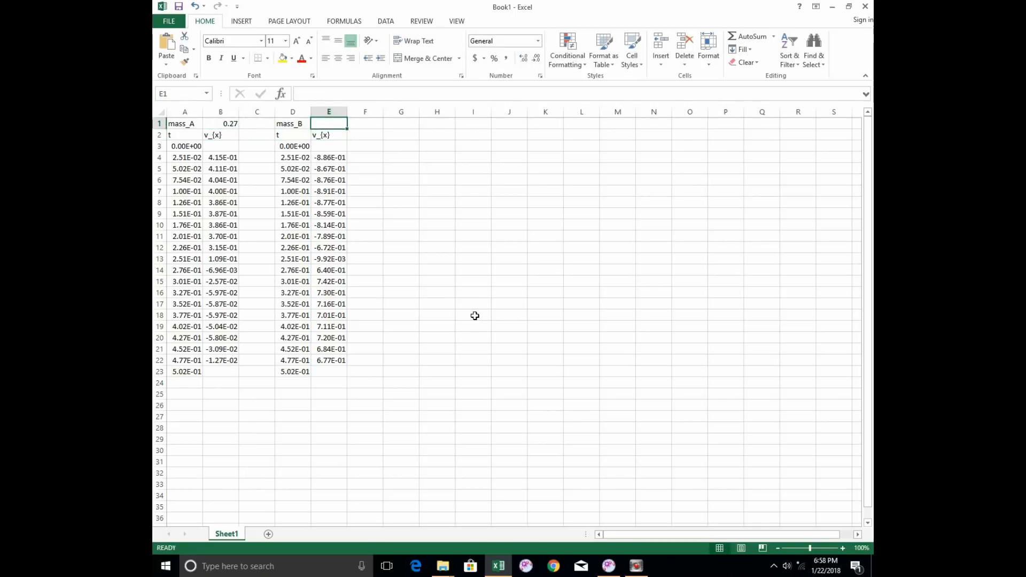
left_click(608, 566)
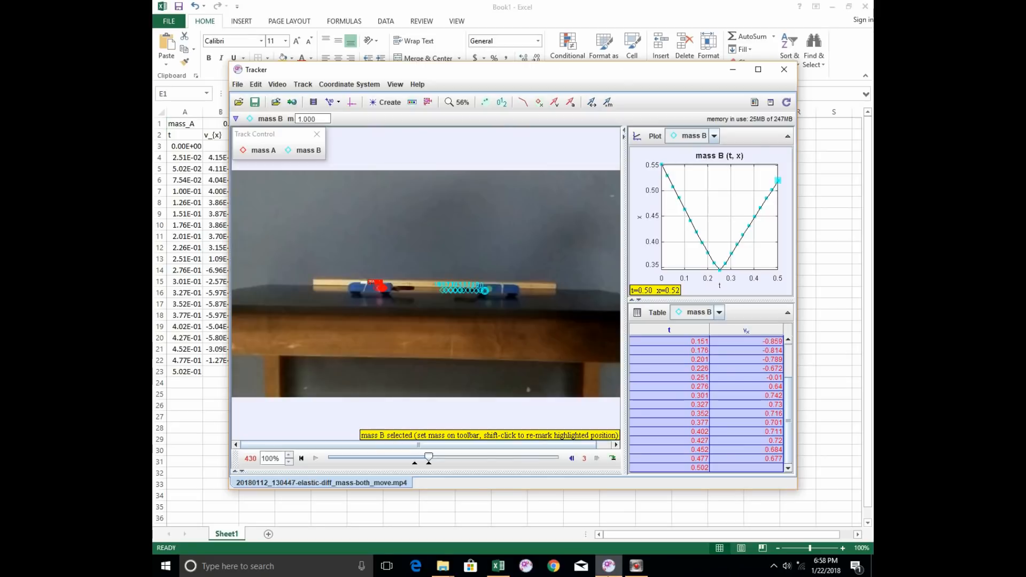
left_click(608, 566)
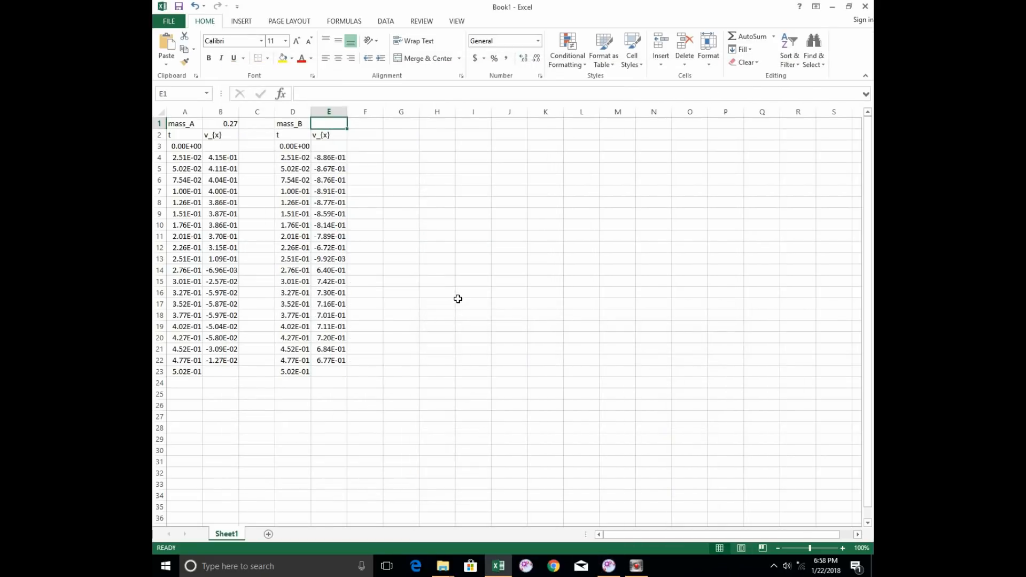
type("0.07")
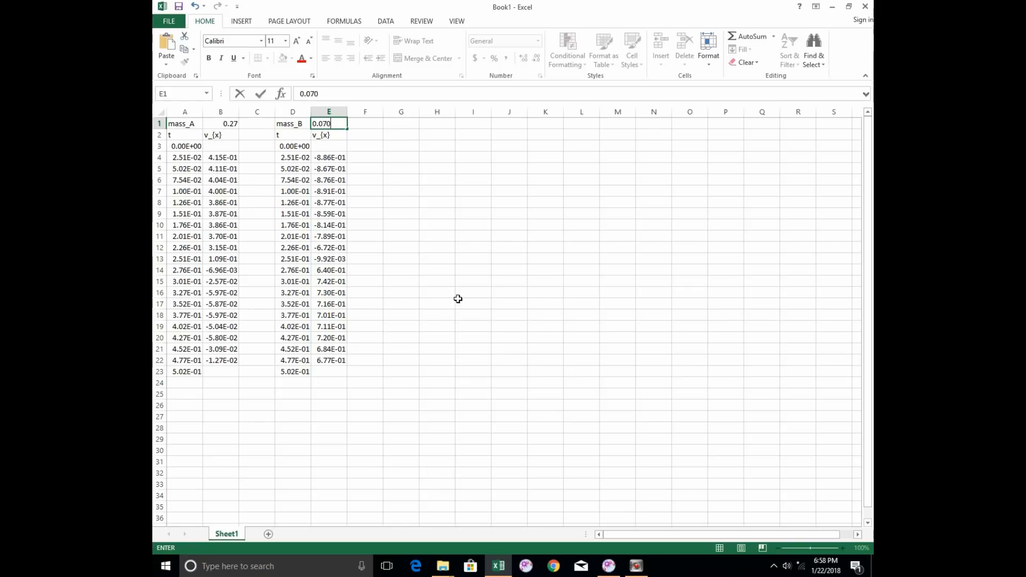
key("Return")
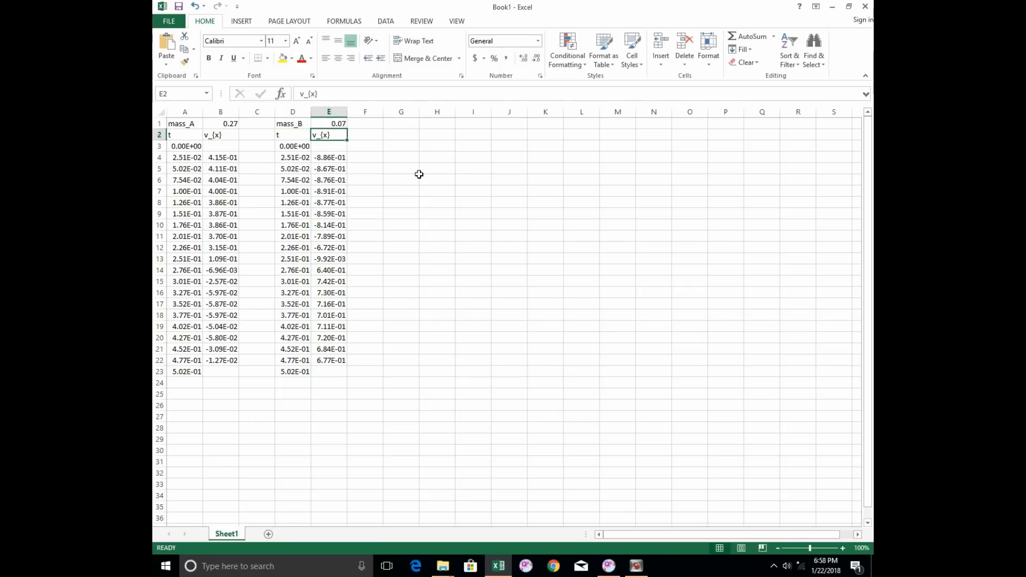
Add the momentum column headings pa, pb and ptot in cells G2, H2 and I2
left_click(410, 135)
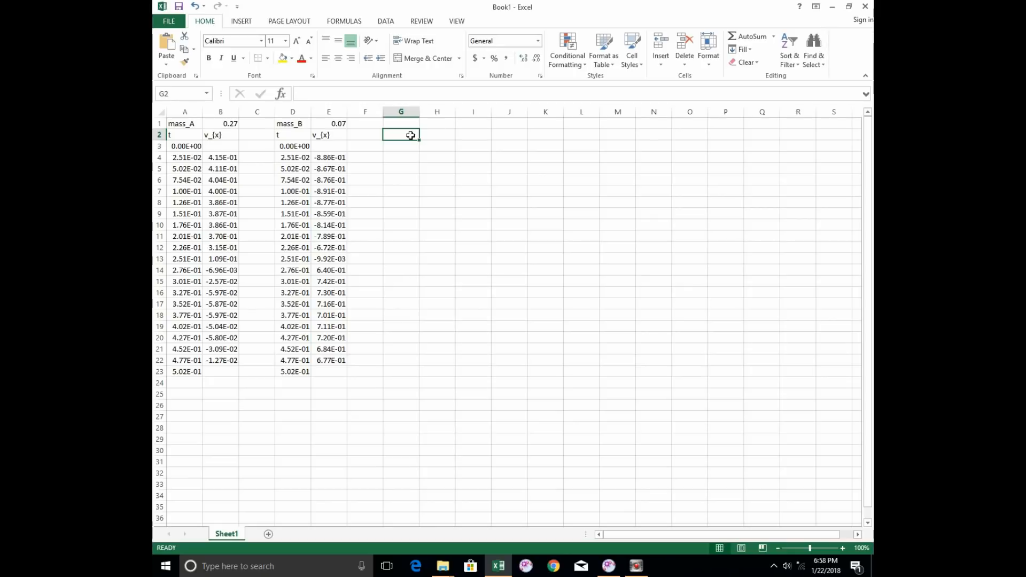
type("pa")
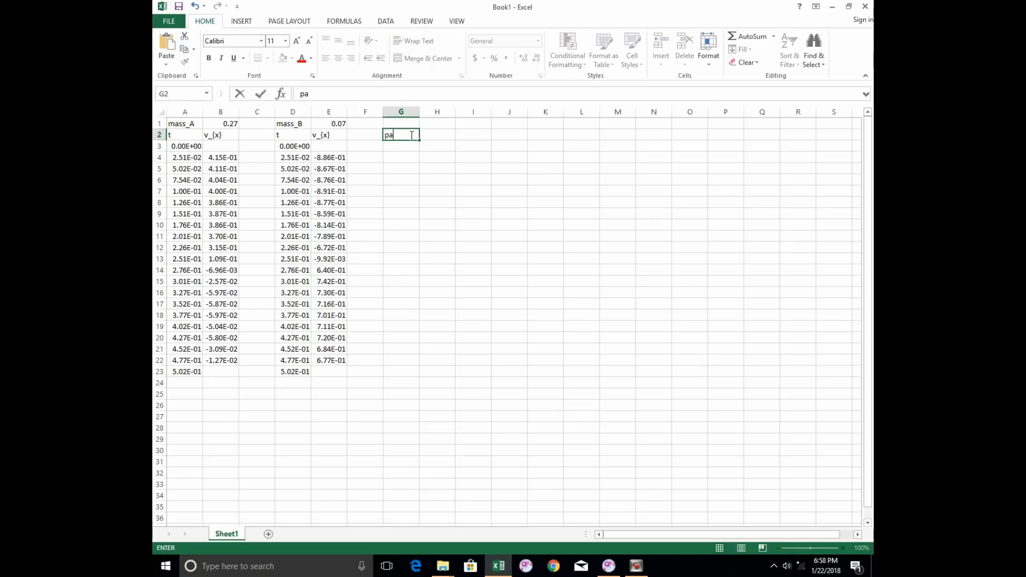
key("Return")
key("Right")
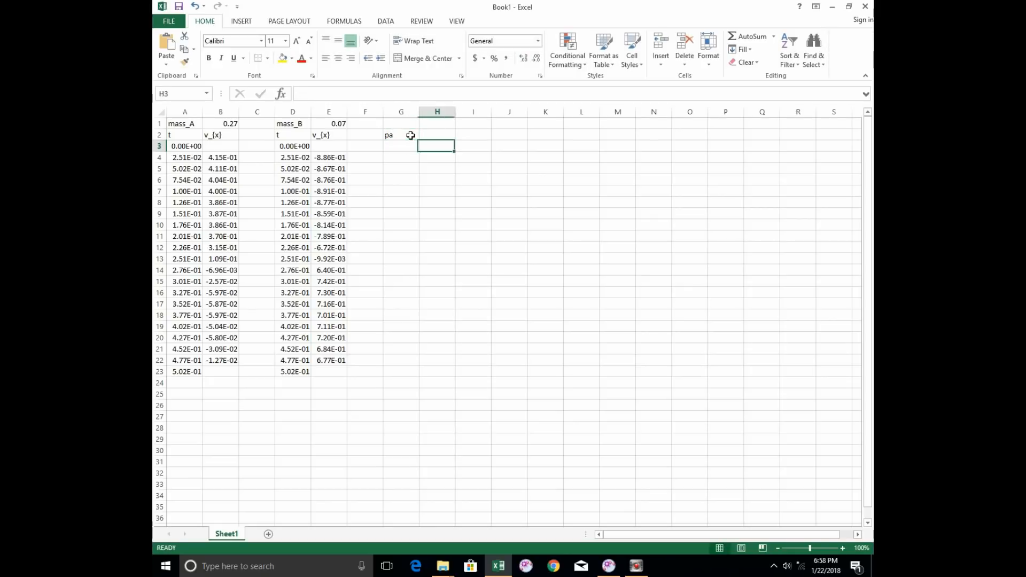
key("Up")
type("pb")
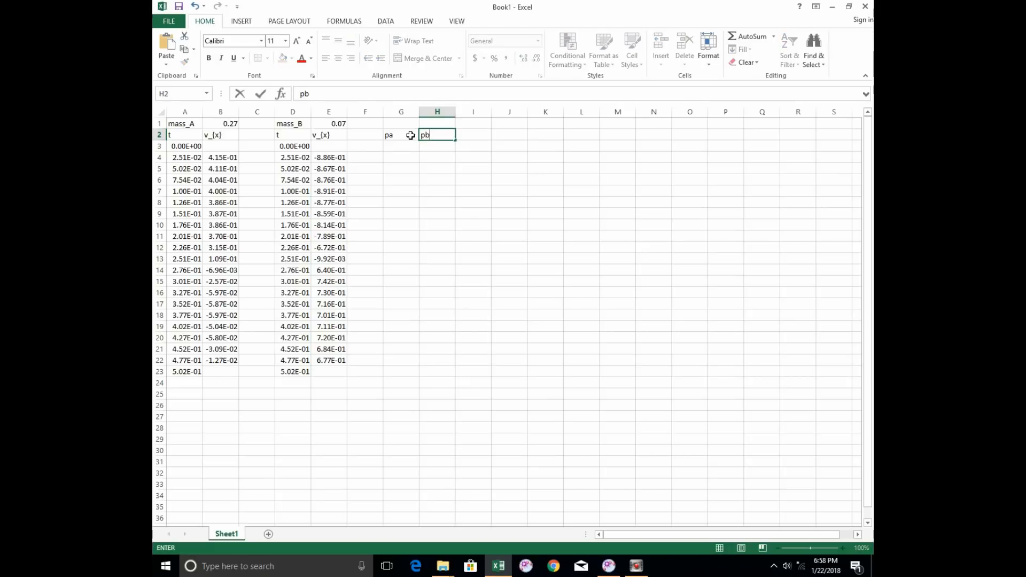
key("Return")
key("Right")
key("Up")
type("p")
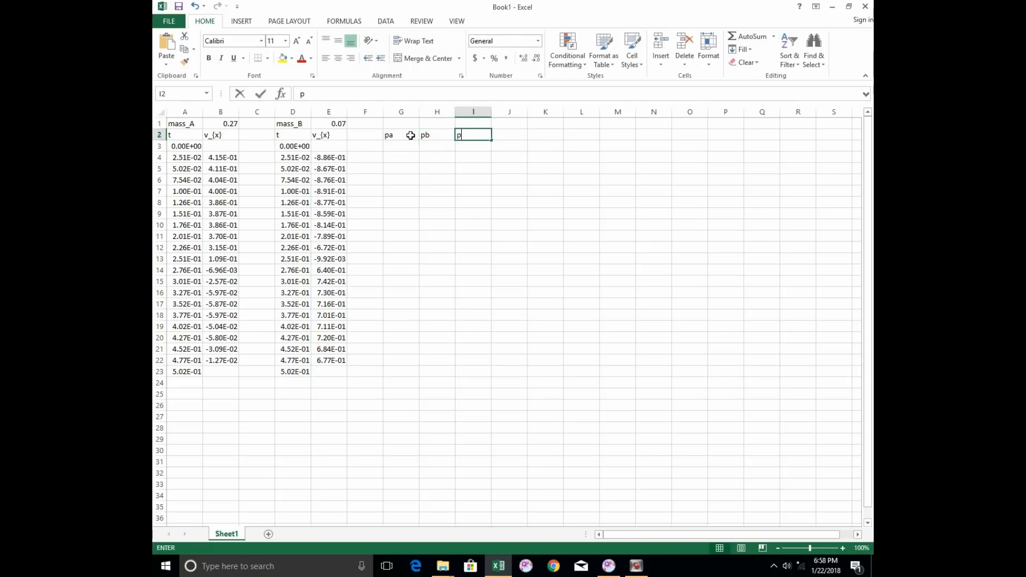
type("tot")
key("Return")
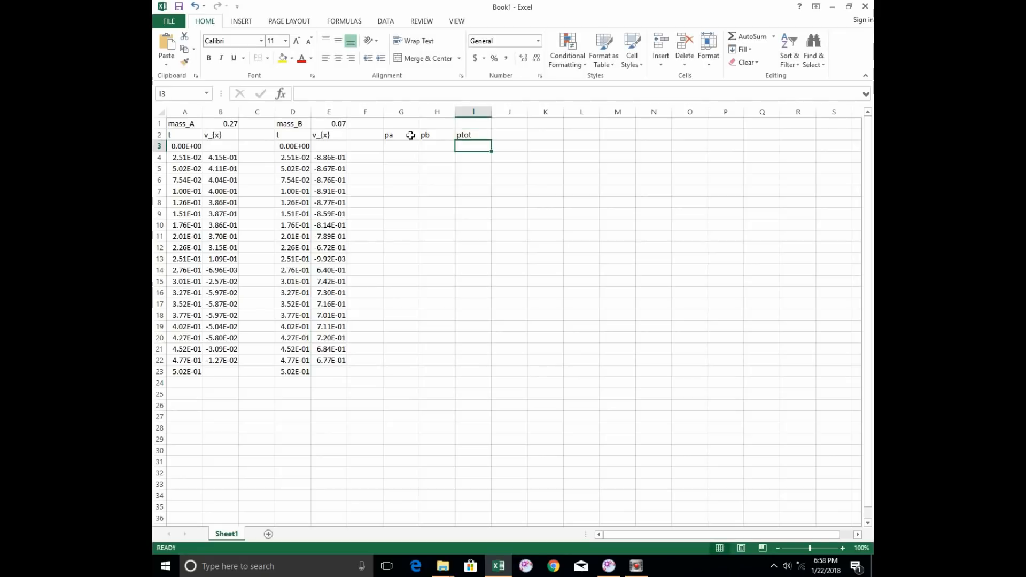
Calculate cart A's first momentum in G4 with the formula =B1*B4, multiplying its mass by its velocity
left_click(403, 158)
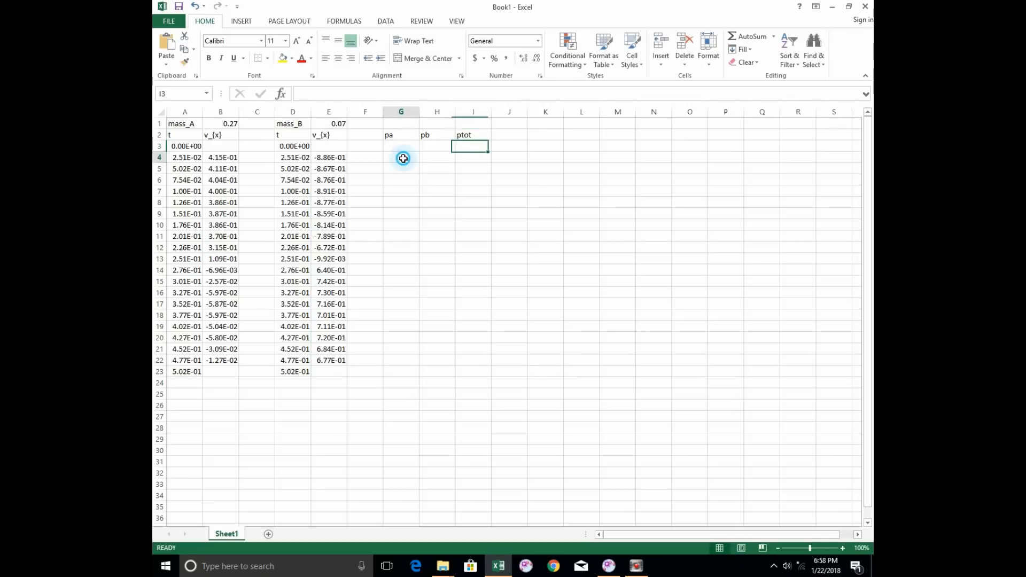
left_click(220, 156)
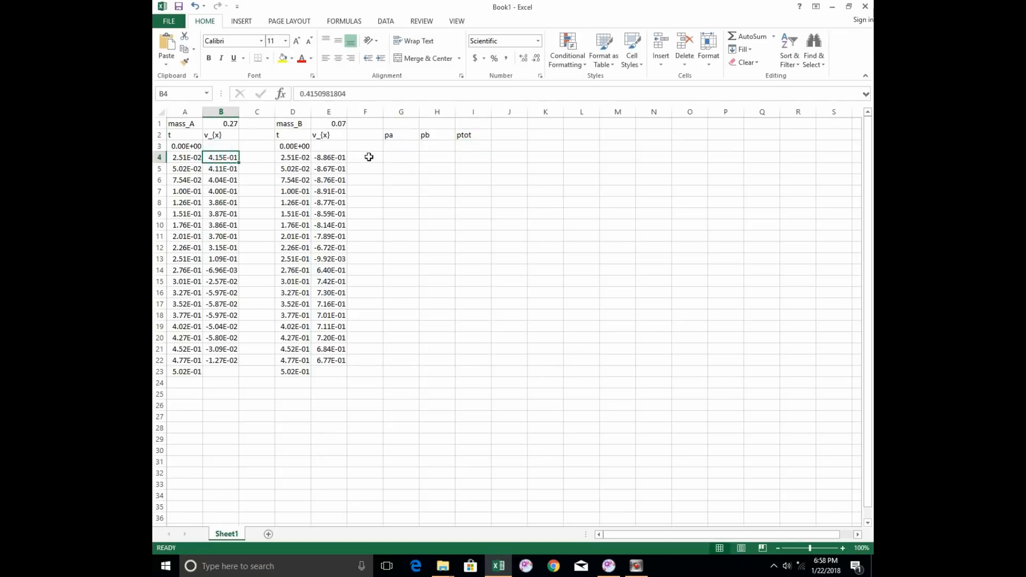
left_click(397, 156)
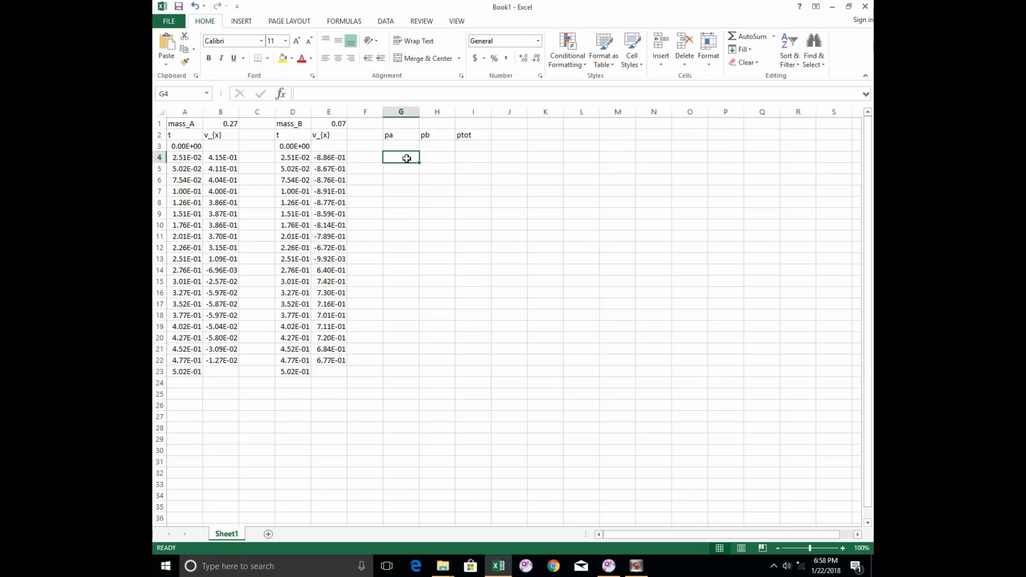
type("=")
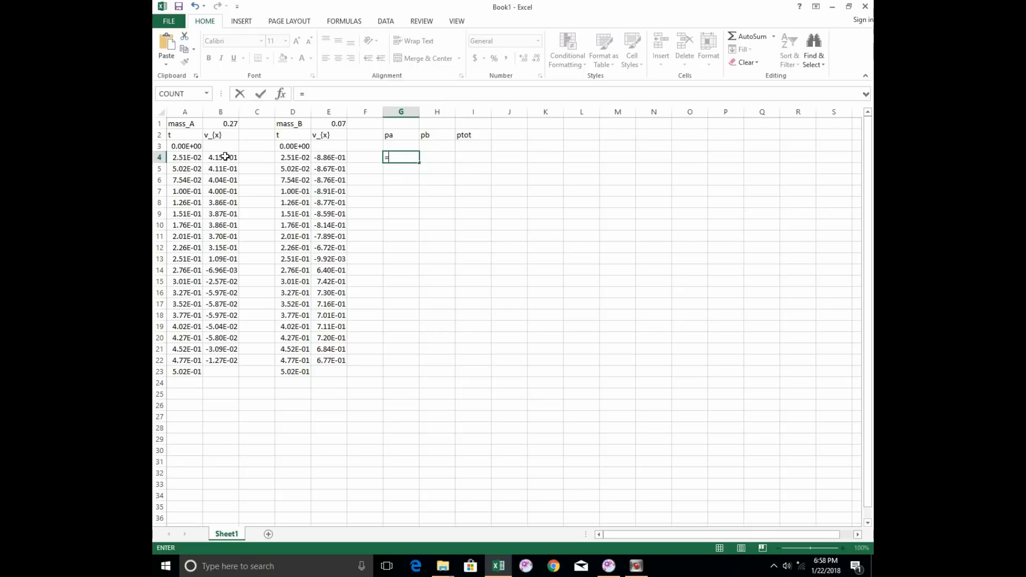
left_click(227, 124)
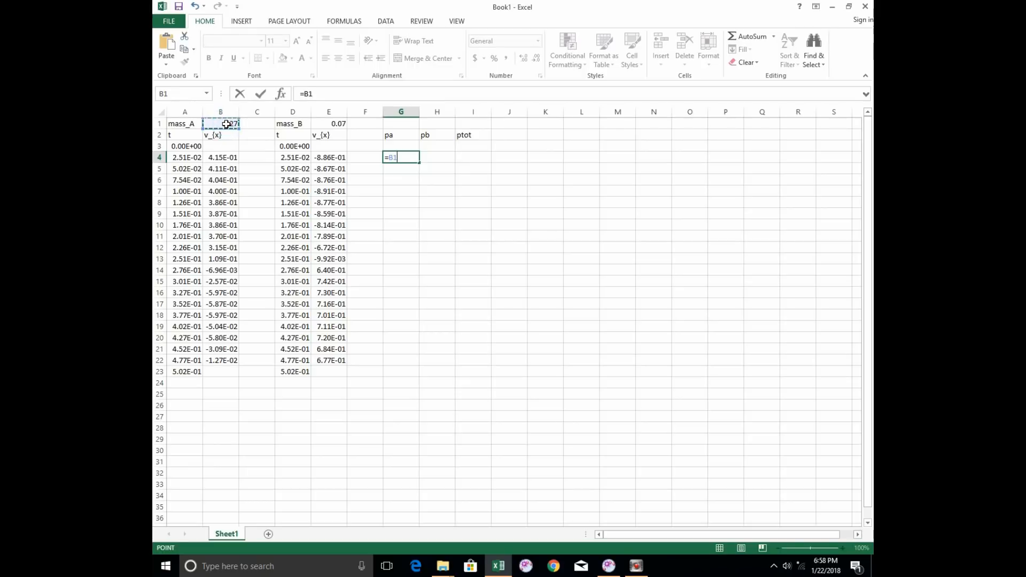
type("*")
left_click(226, 157)
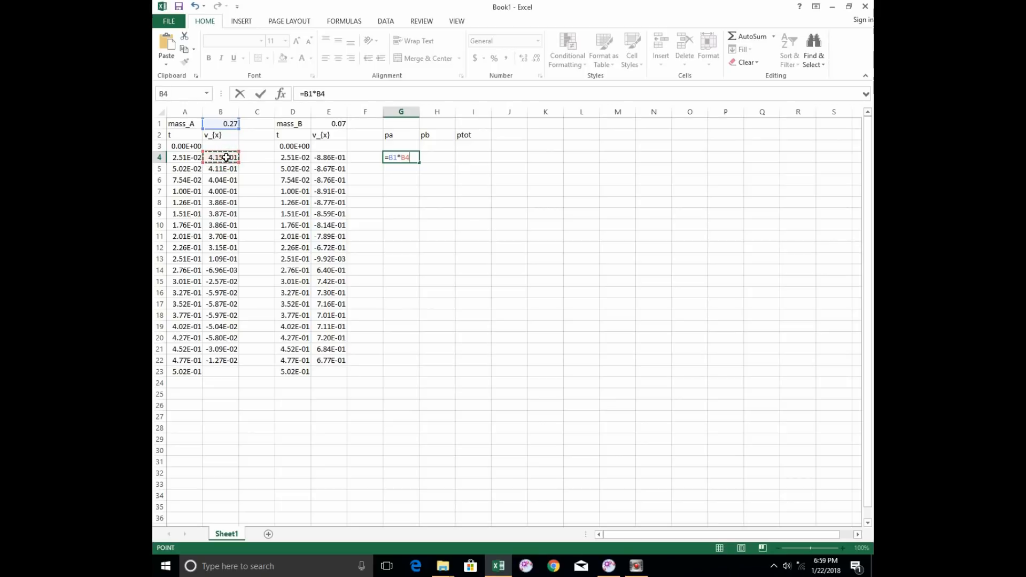
key("ctrl+Return")
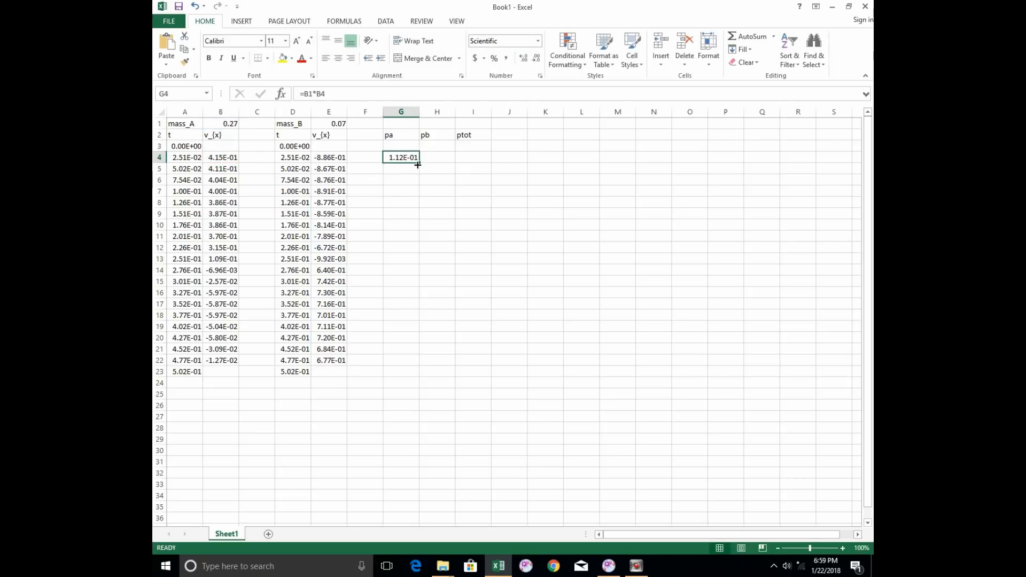
Try filling the G4 formula down to G6 and check which cells the copy in G5 references
left_click_drag(419, 163, 420, 185)
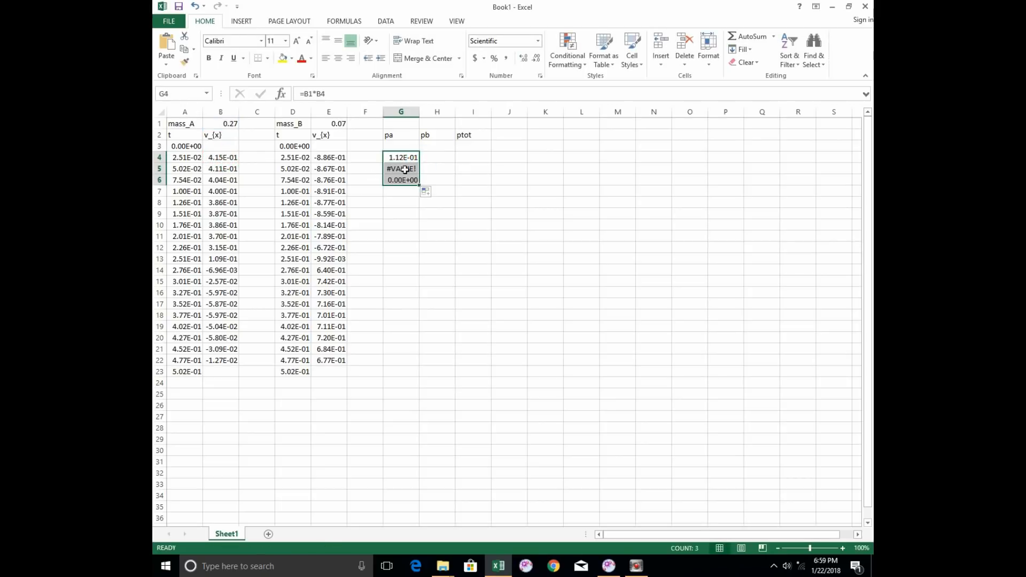
left_click(402, 169)
left_click(362, 95)
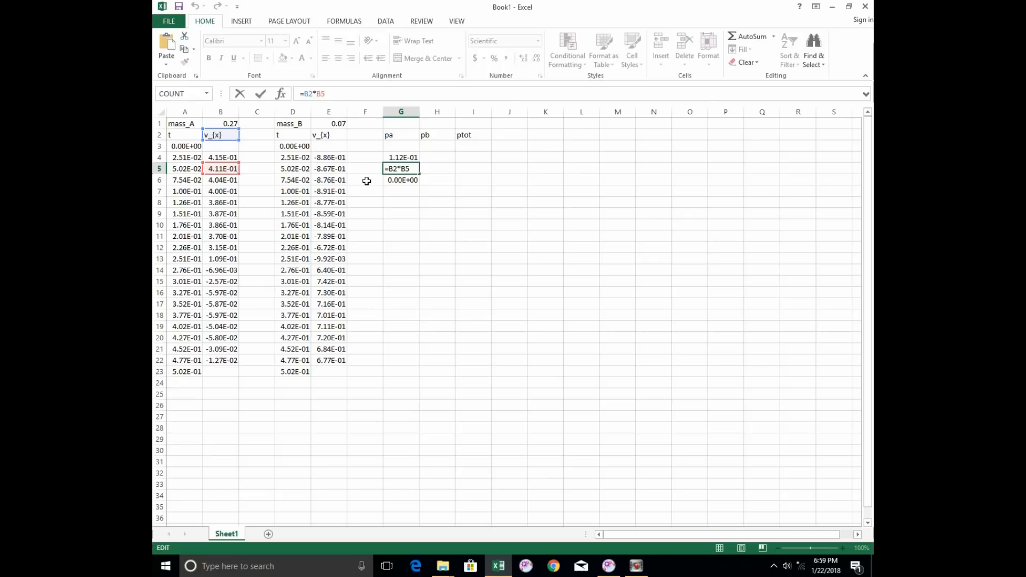
key("Return")
Make the mass reference absolute in G4 so it reads =$B$1*B4, and fill the formula down to G22
key("Up")
key("Up")
left_click(336, 94)
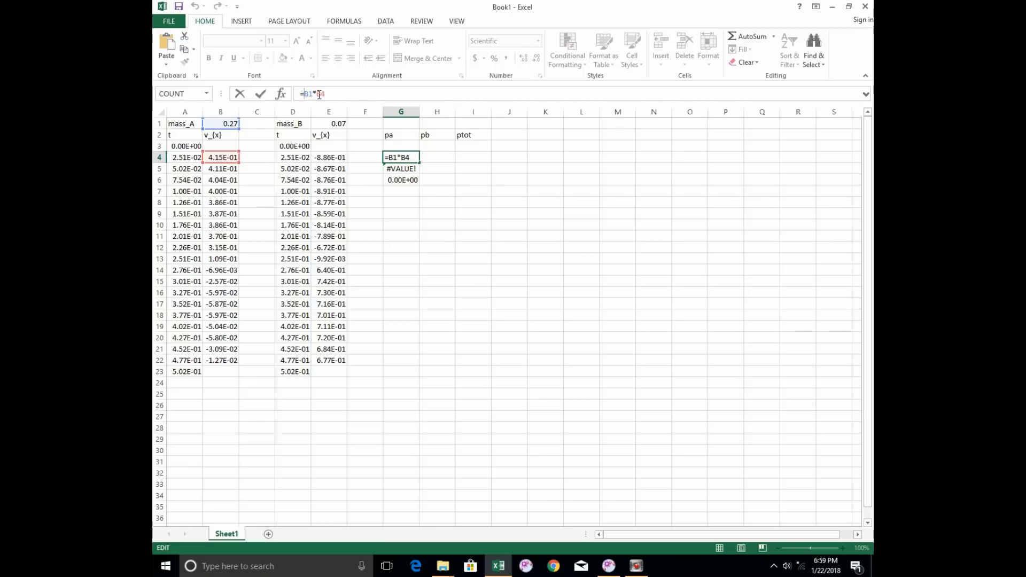
type("$B$")
key("Return")
key("Up")
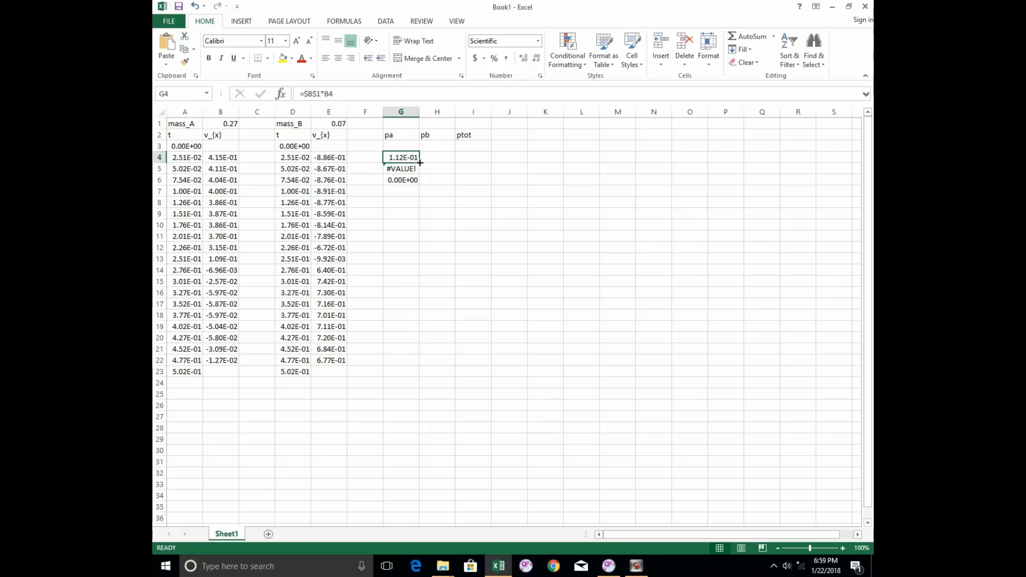
left_click_drag(421, 162, 408, 364)
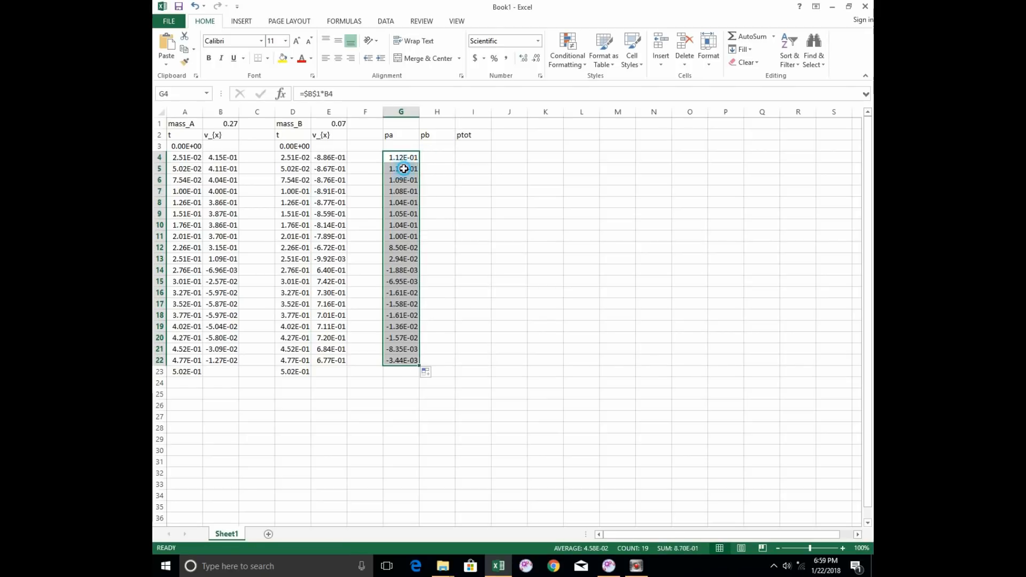
Check the mass and velocity references in the filled pa formulas, looking at G5 and G11
left_click(403, 168)
left_click(403, 236)
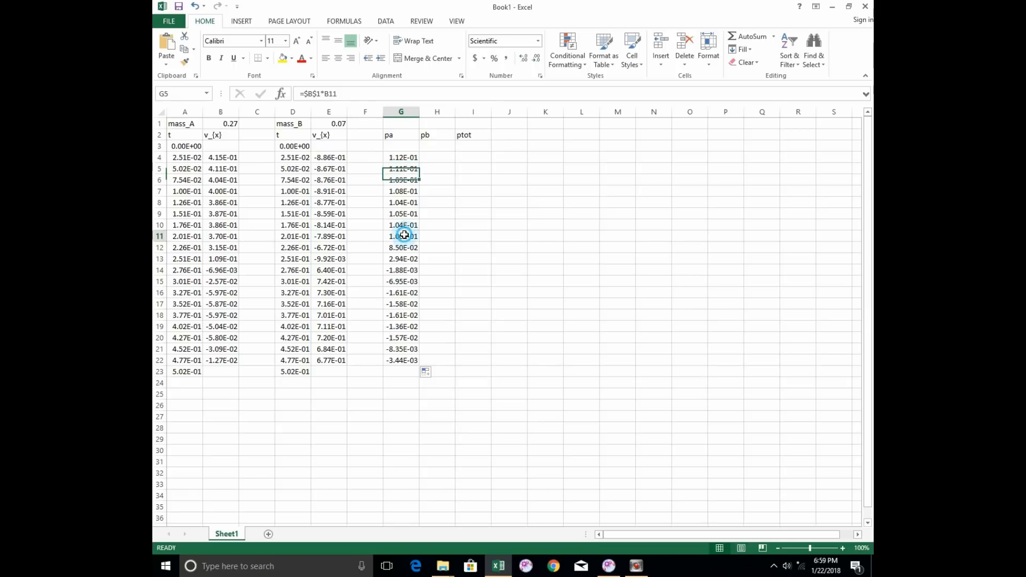
left_click(358, 95)
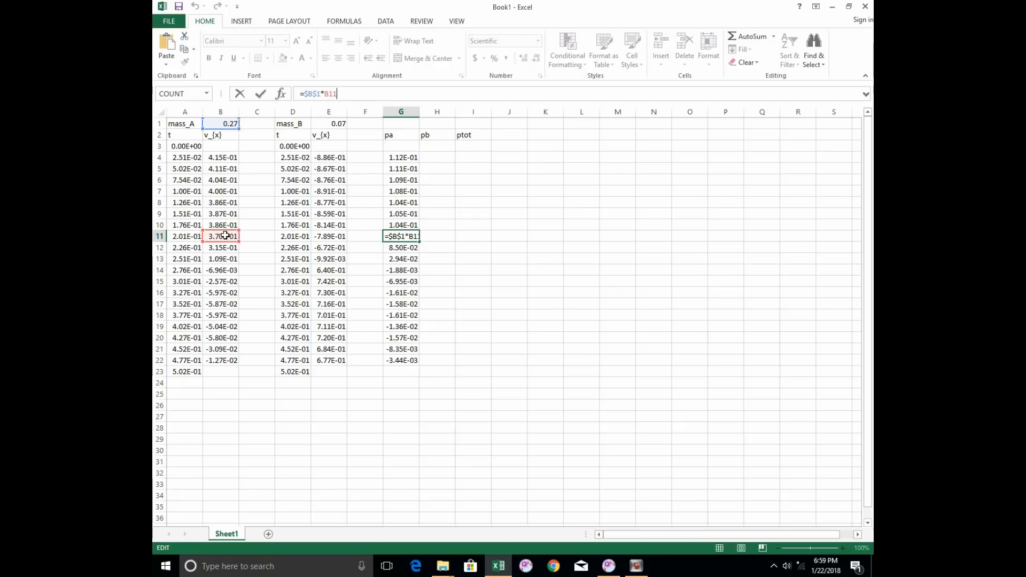
key("Return")
key("Right")
key("Up")
key("Up")
key("Up")
key("Up")
key("Up")
key("Up")
key("Up")
key("Up")
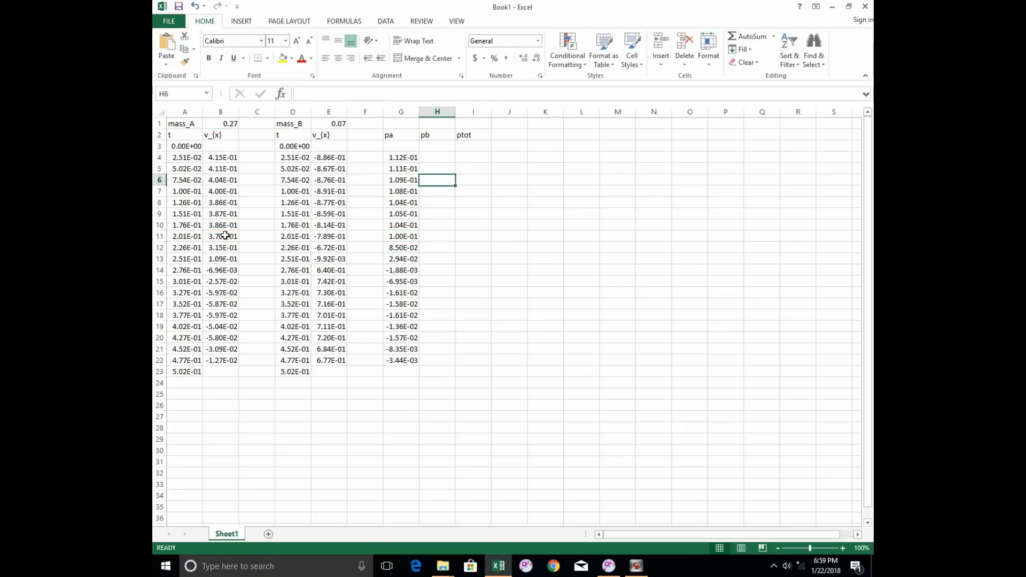
Compare the pa formulas in G4 and G9 with mass cell B1 and velocity cells B4 and B9
left_click(407, 158)
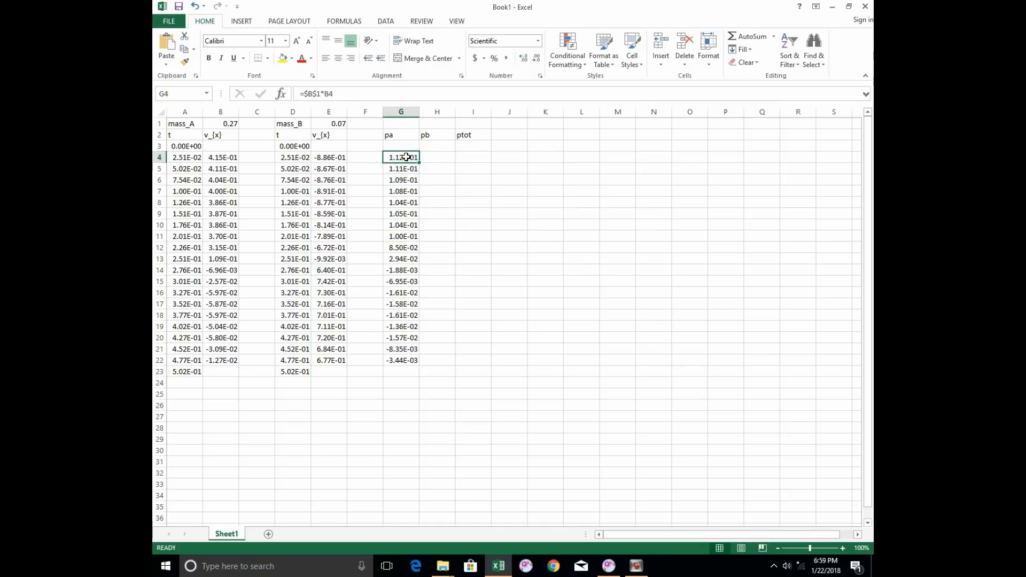
left_click(223, 157)
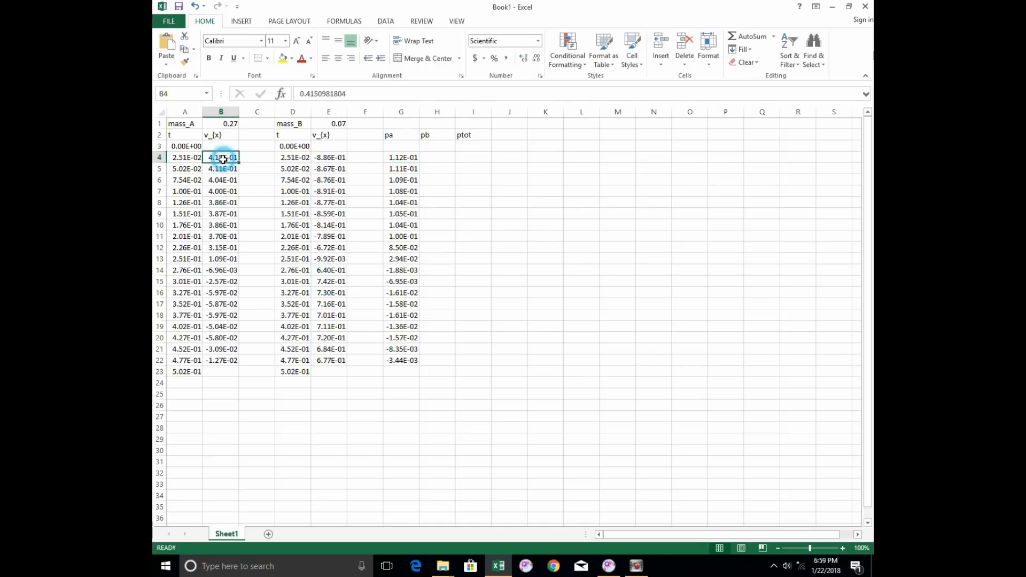
left_click(226, 124)
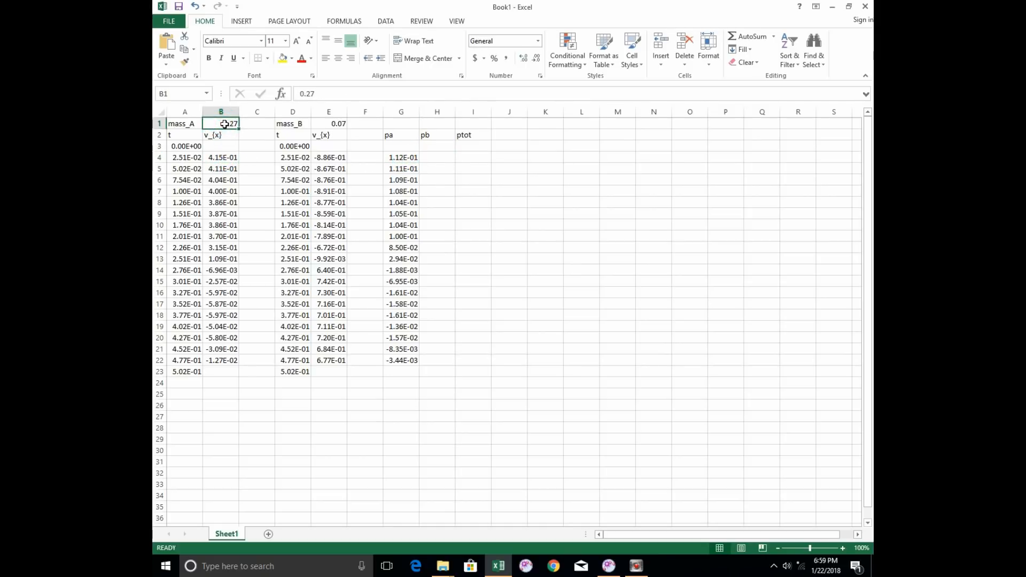
left_click(226, 215)
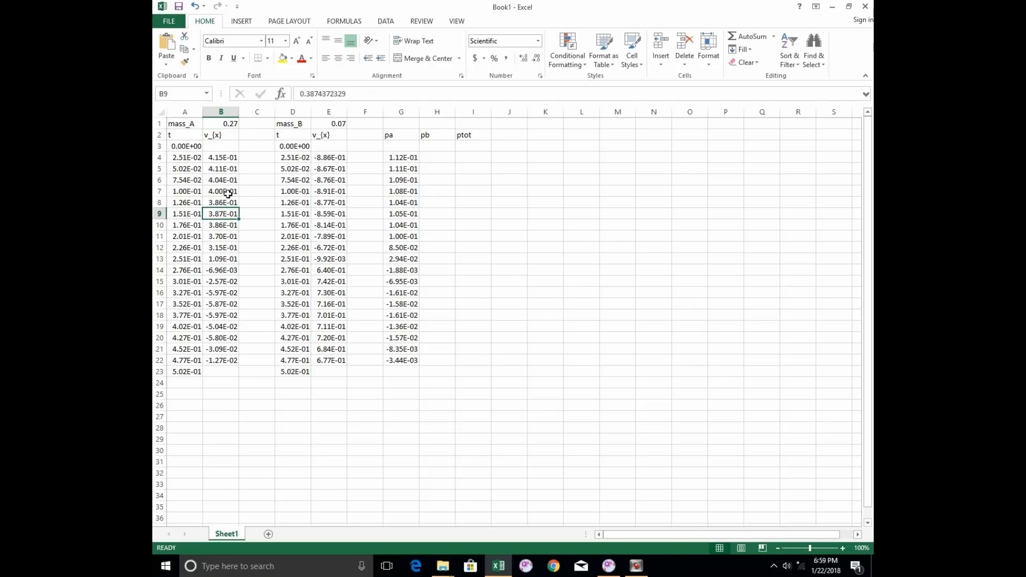
left_click(401, 213)
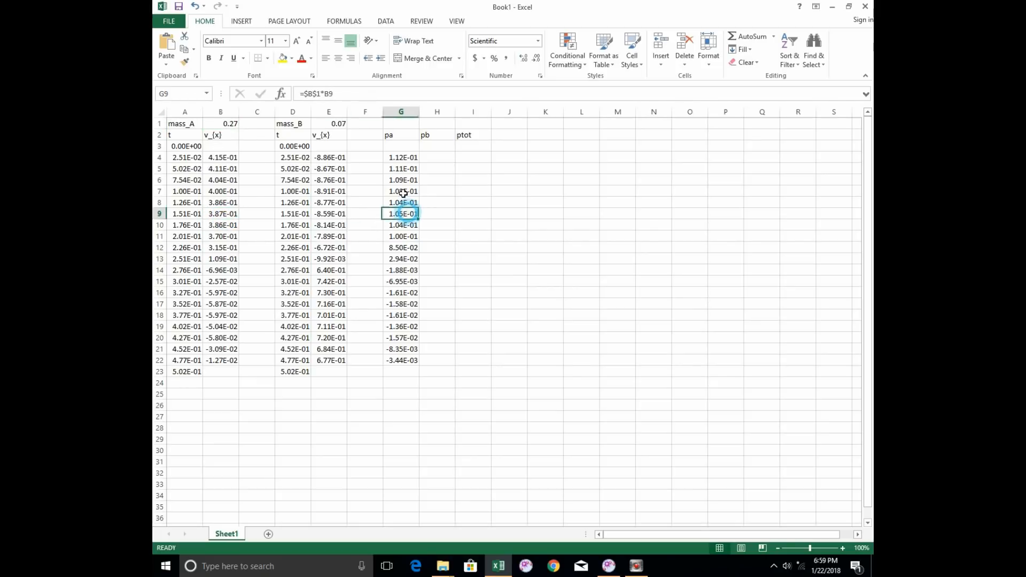
left_click(374, 93)
key("Return")
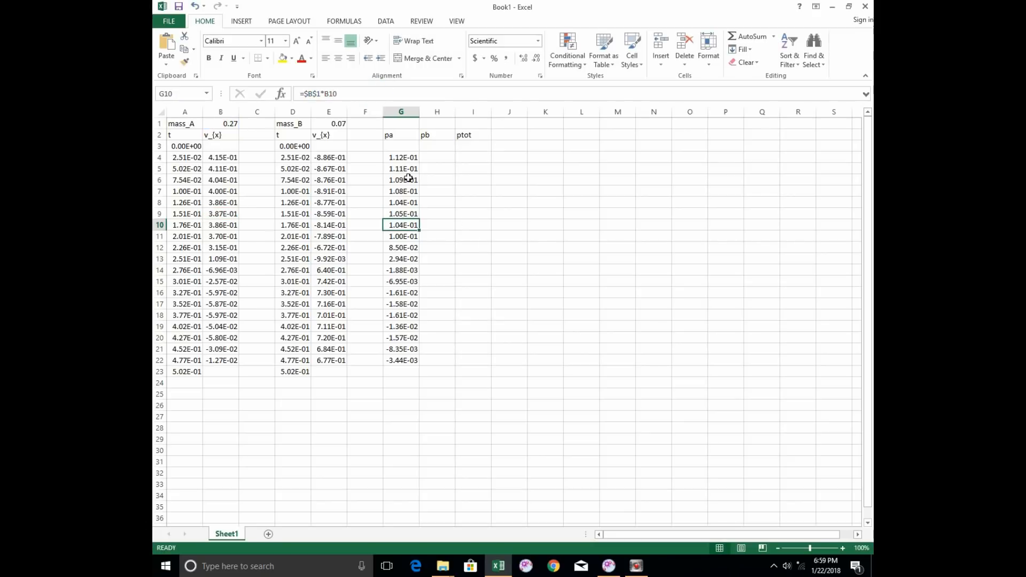
left_click(409, 158)
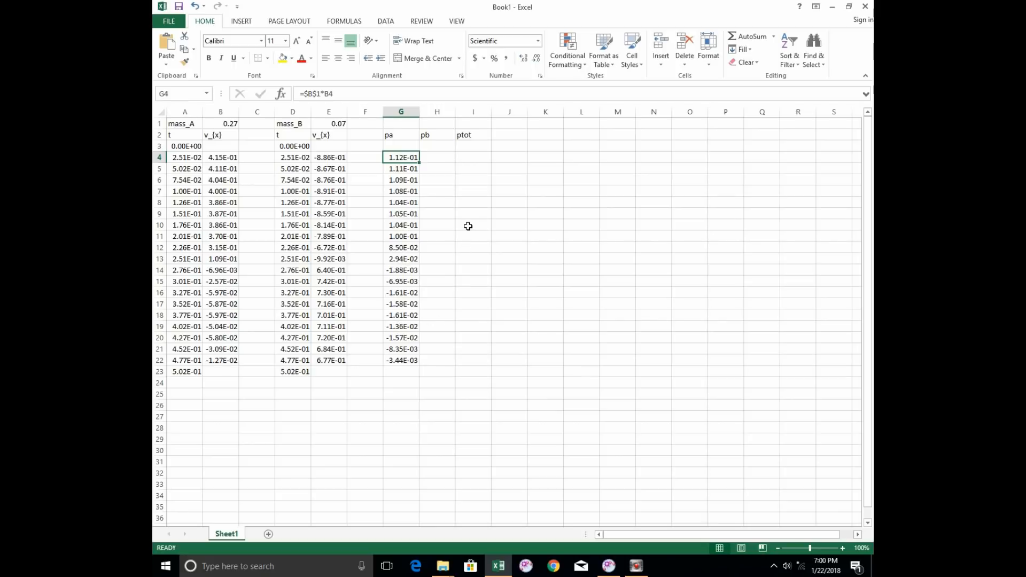
Calculate cart B's first momentum in H4 with the formula =E1*E4
left_click(445, 159)
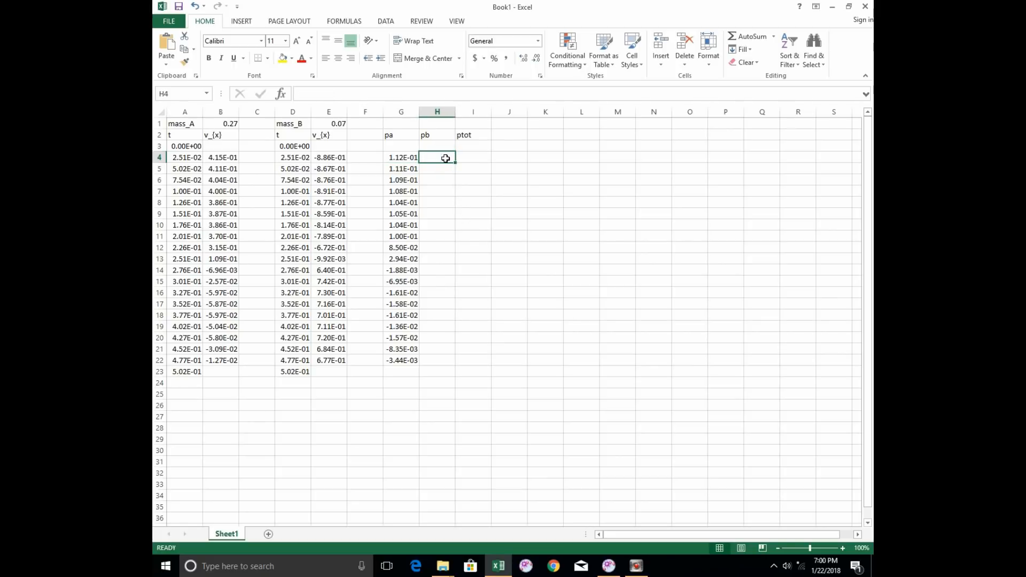
type("=")
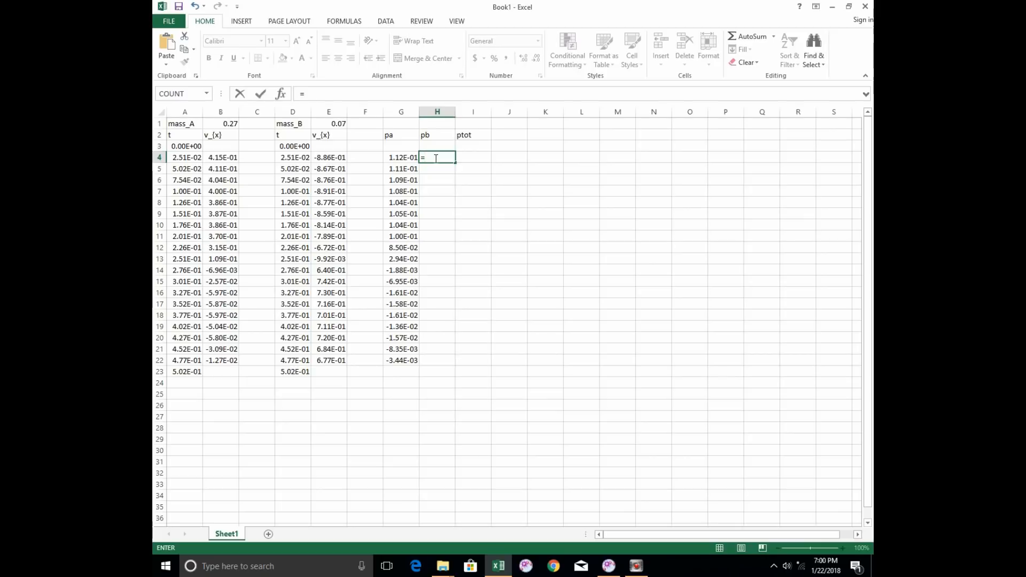
left_click(327, 124)
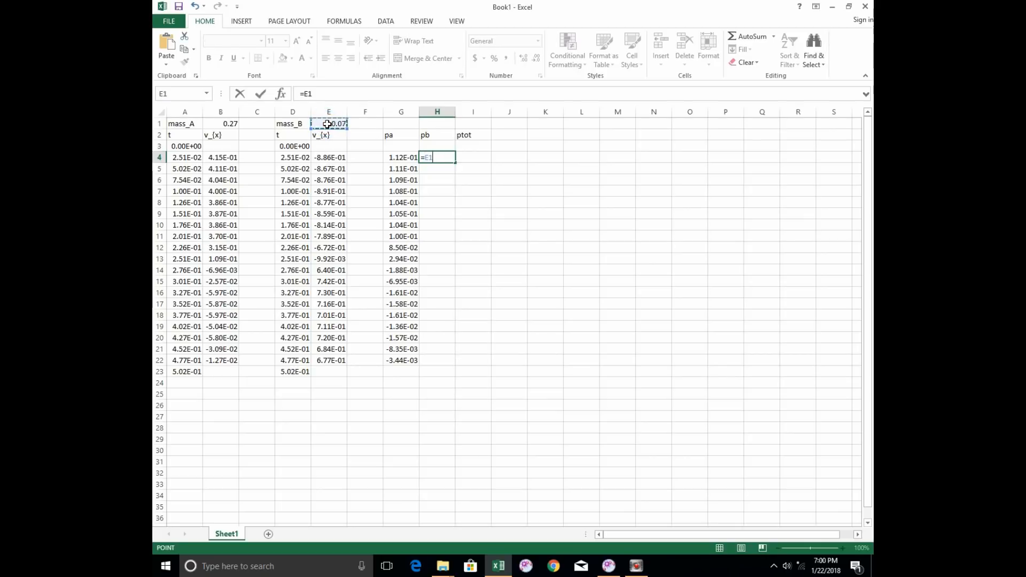
type("*")
left_click(335, 158)
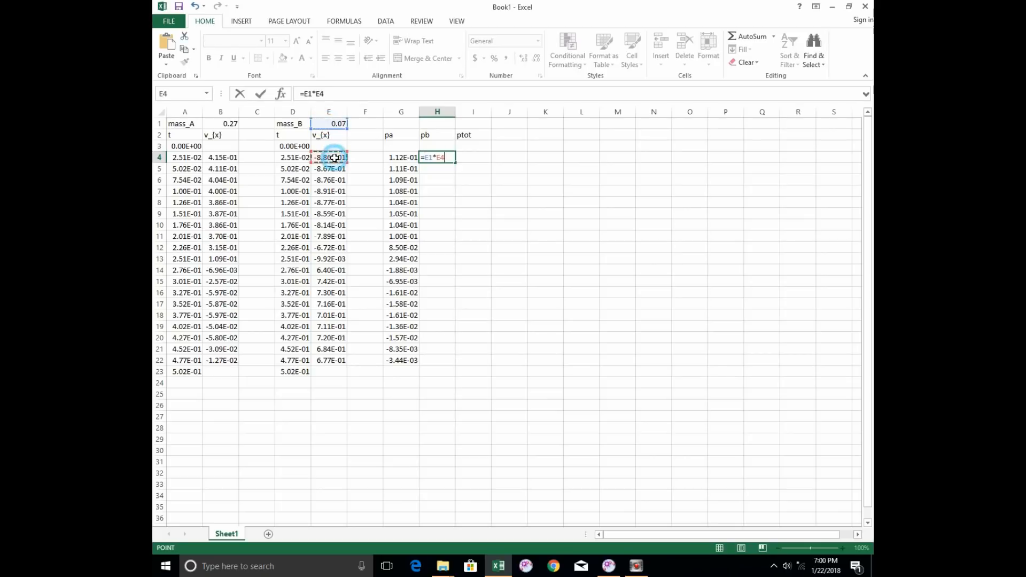
key("Return")
key("Up")
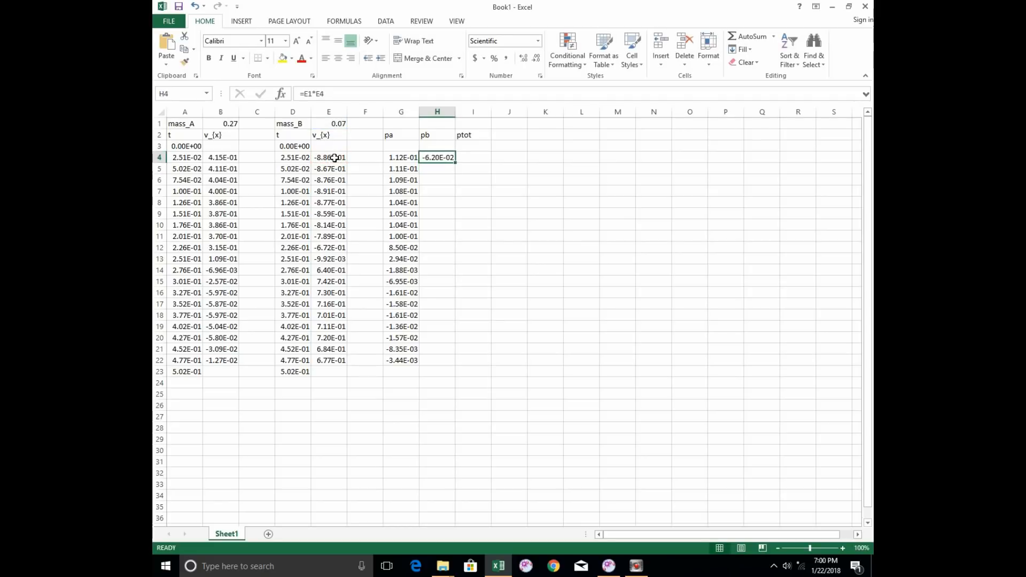
Make the mass reference absolute in H4 so it reads =$E$1*E4, and fill the formula down to H22
left_click(305, 94)
key("F4")
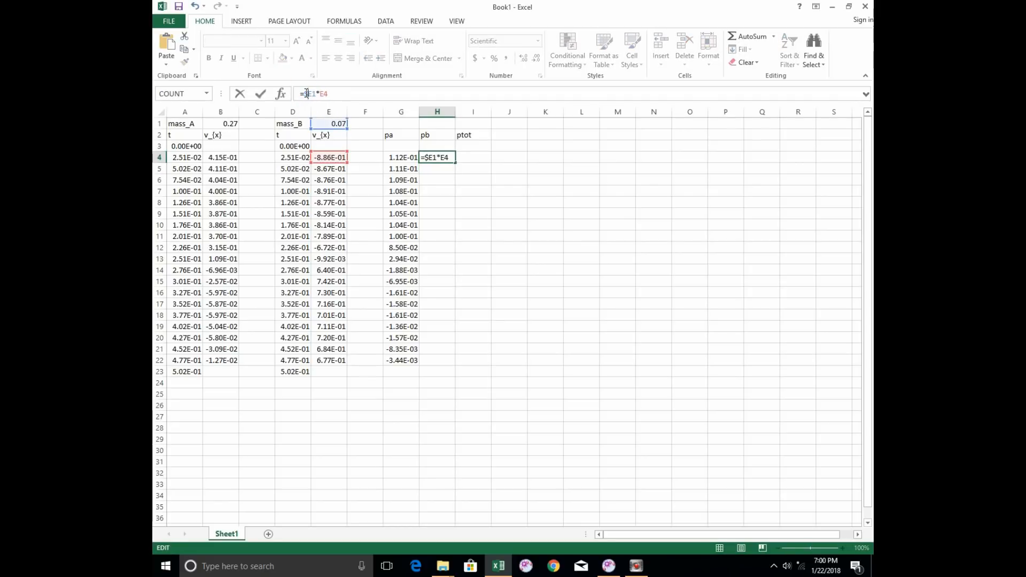
key("Return")
key("Up")
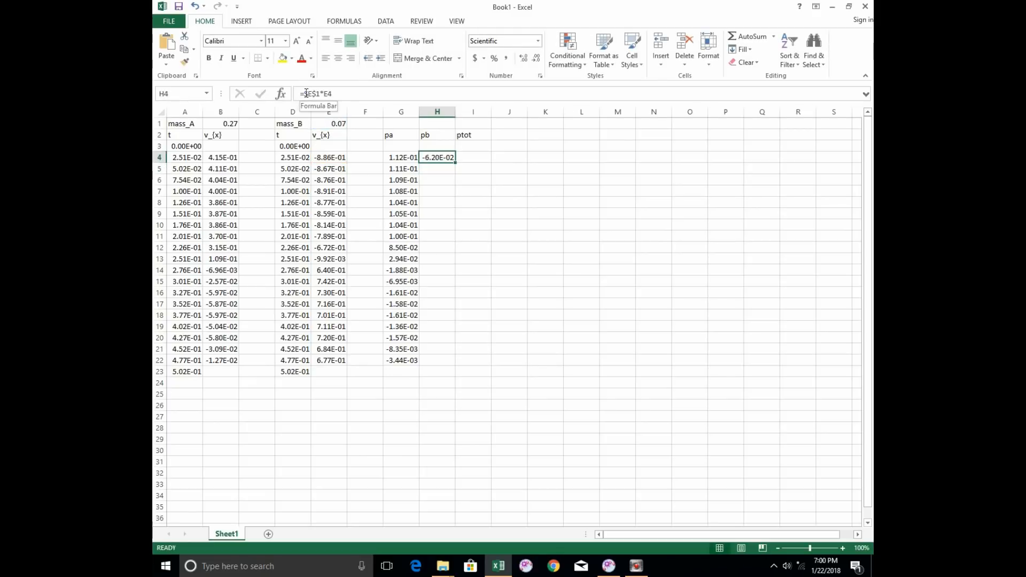
left_click_drag(454, 163, 454, 364)
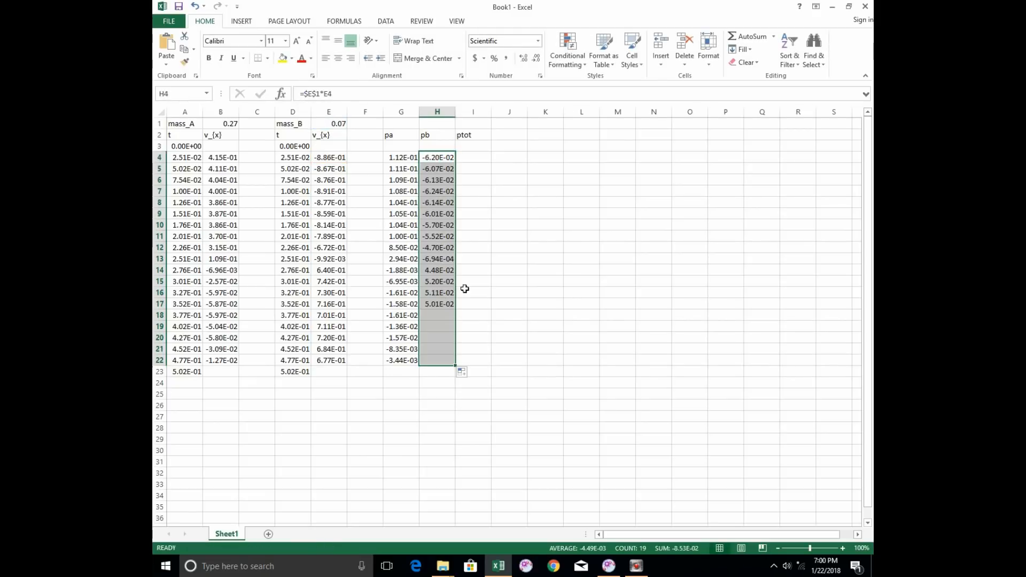
Calculate the first total momentum in I4 with the formula =G4+H4
left_click(478, 158)
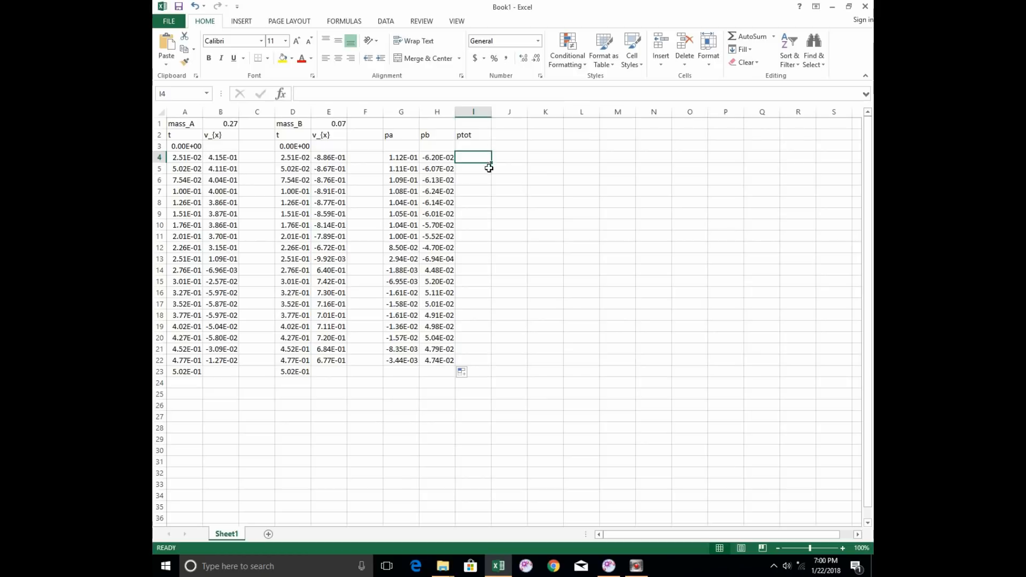
type("=")
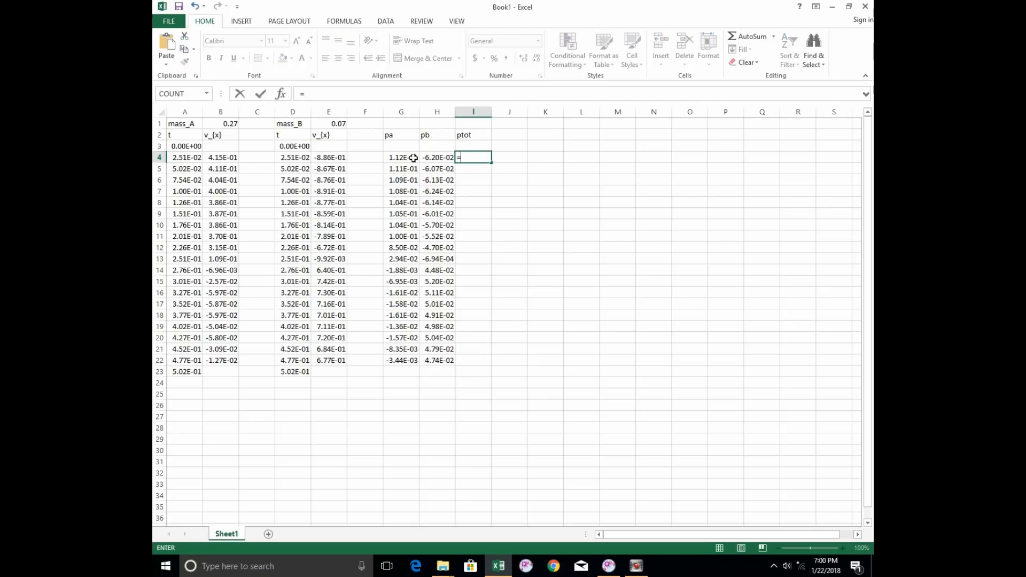
left_click(405, 155)
type("+")
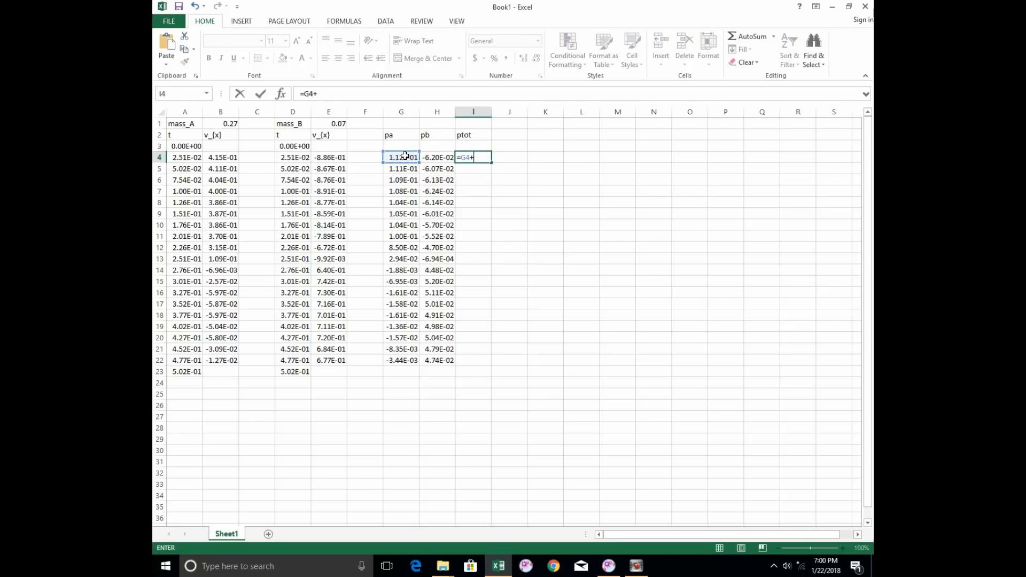
left_click(434, 157)
key("Return")
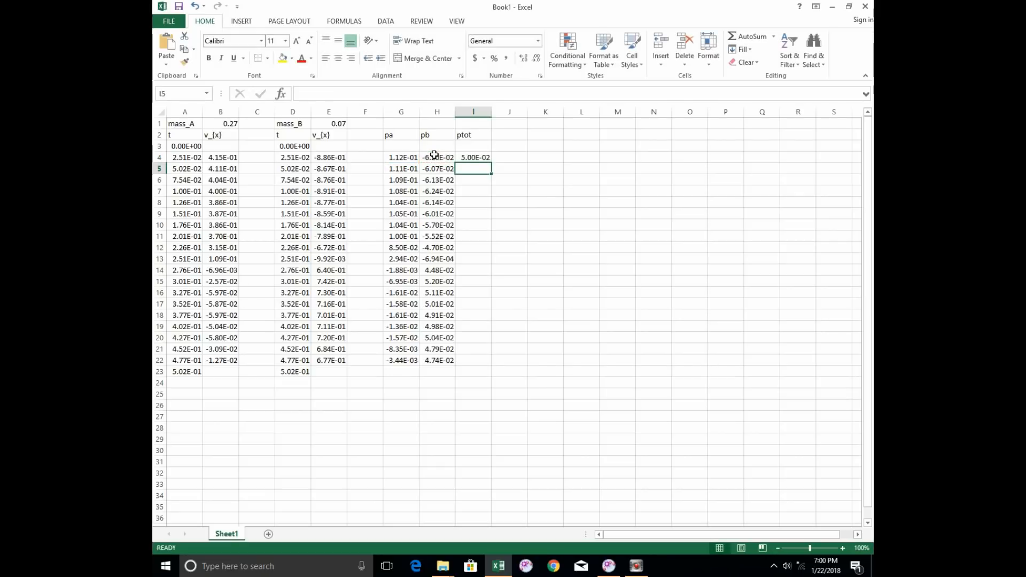
key("Up")
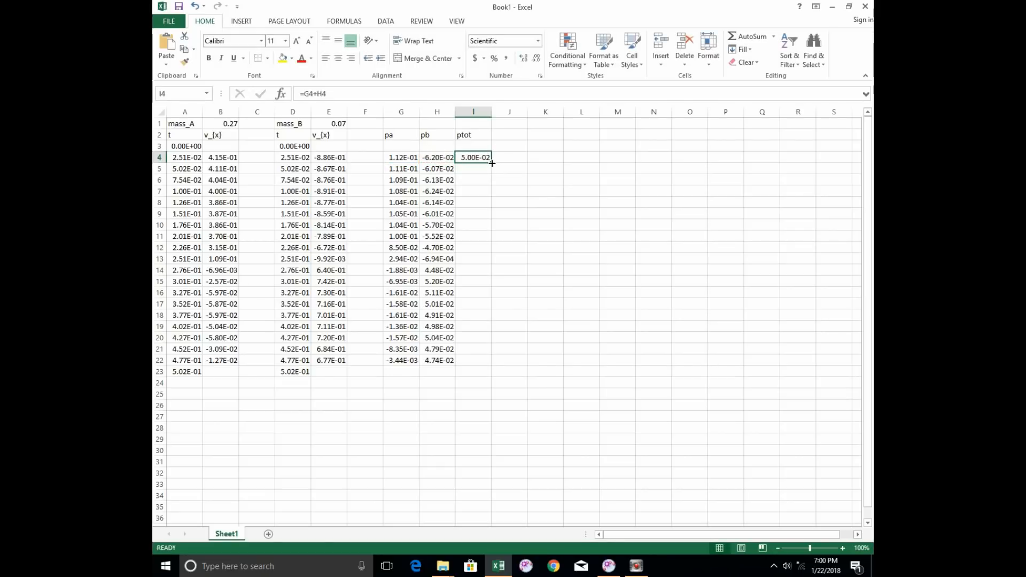
Fill the total momentum formula from I4 down to I22
left_click_drag(491, 163, 486, 366)
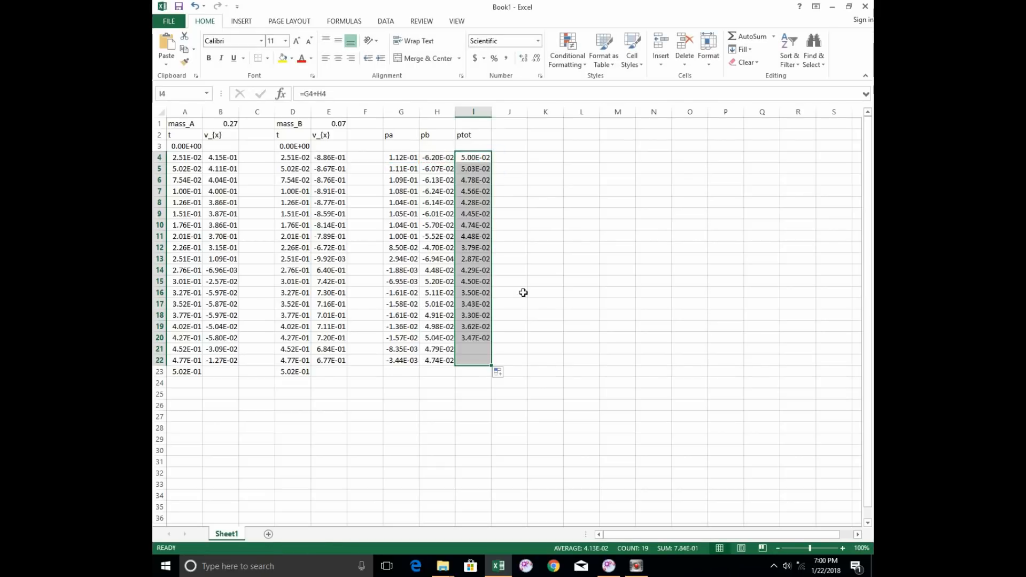
left_click(536, 156)
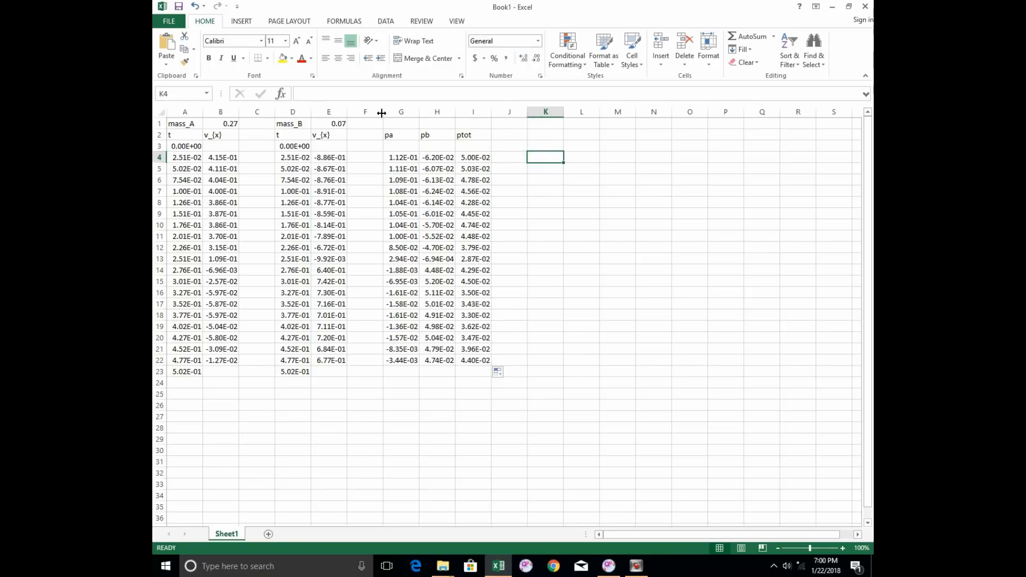
Insert an empty Scatter with Smooth Lines chart and place it beside the ptot column, starting around column J
left_click(242, 22)
left_click(490, 63)
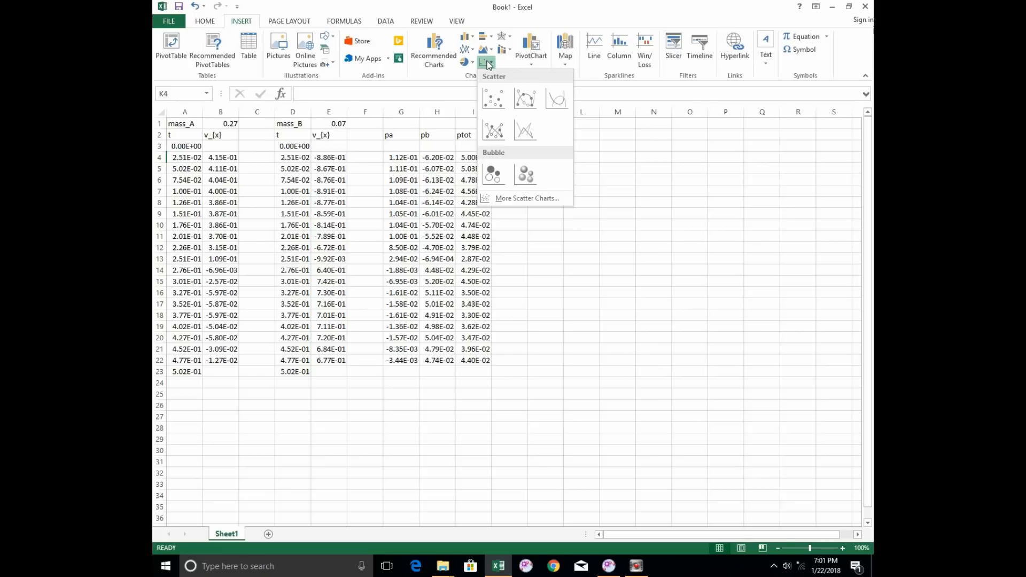
left_click(560, 104)
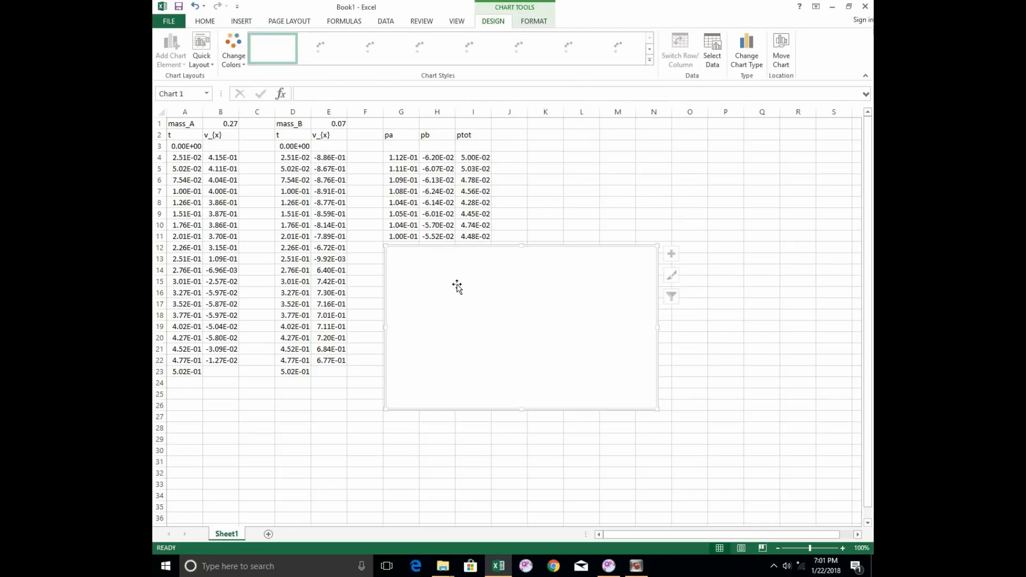
left_click_drag(456, 284, 580, 176)
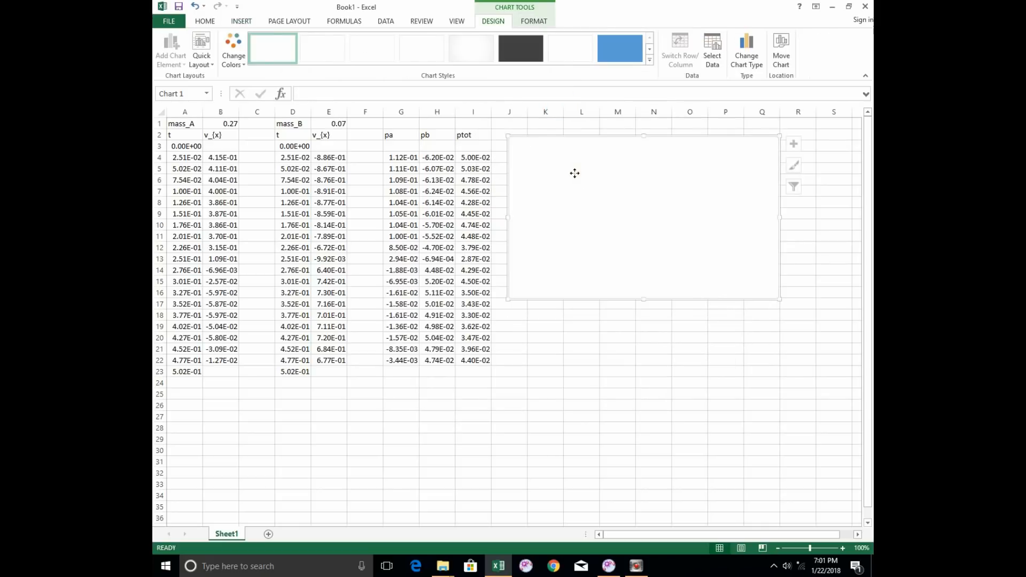
Add a data series named pa to the chart, using the times in A4:A22 as its X values
right_click(579, 173)
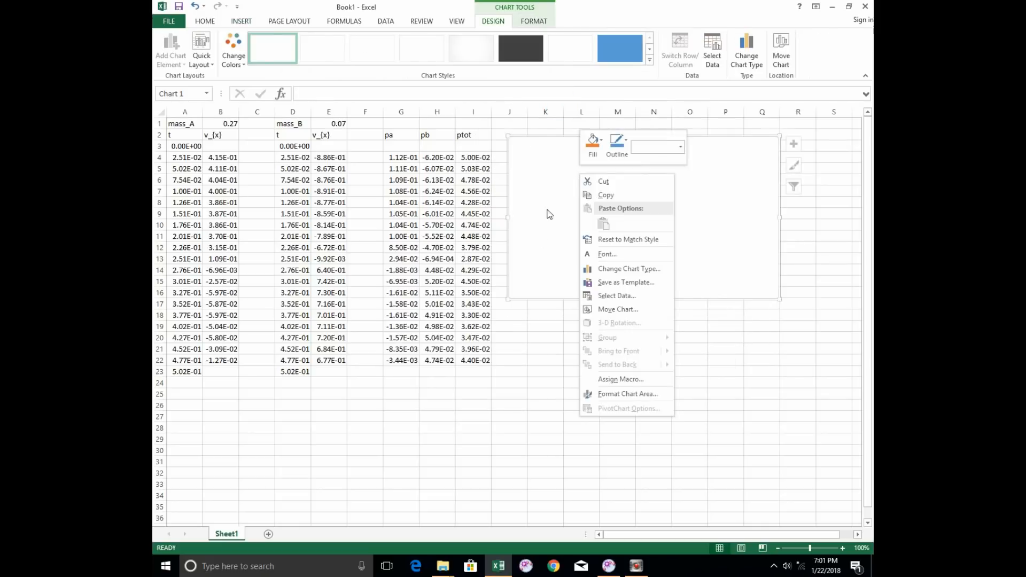
left_click(616, 296)
left_click(180, 87)
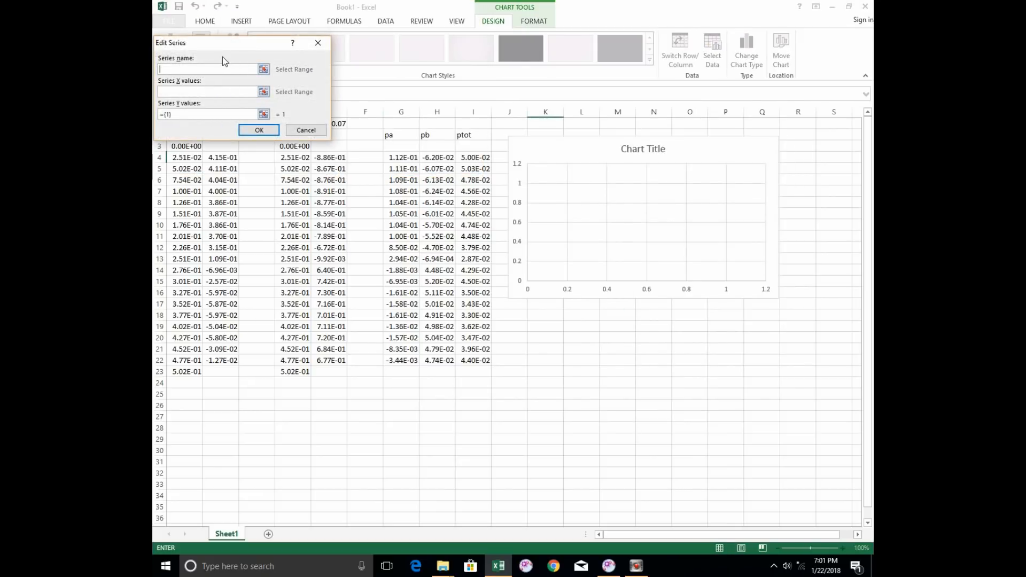
left_click_drag(222, 44, 357, 32)
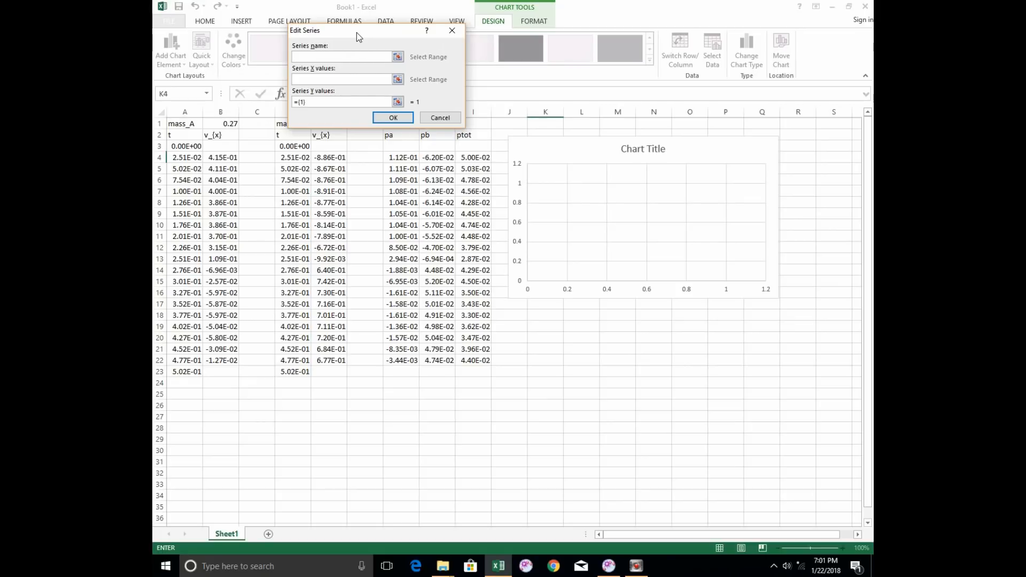
type("pa")
left_click(398, 80)
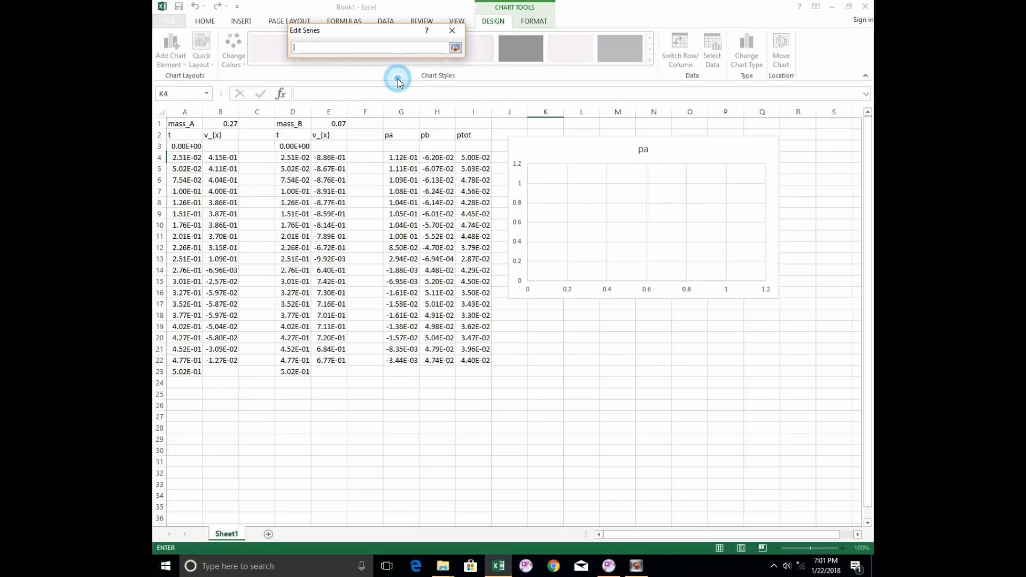
left_click(184, 157)
left_click_drag(184, 156, 185, 360)
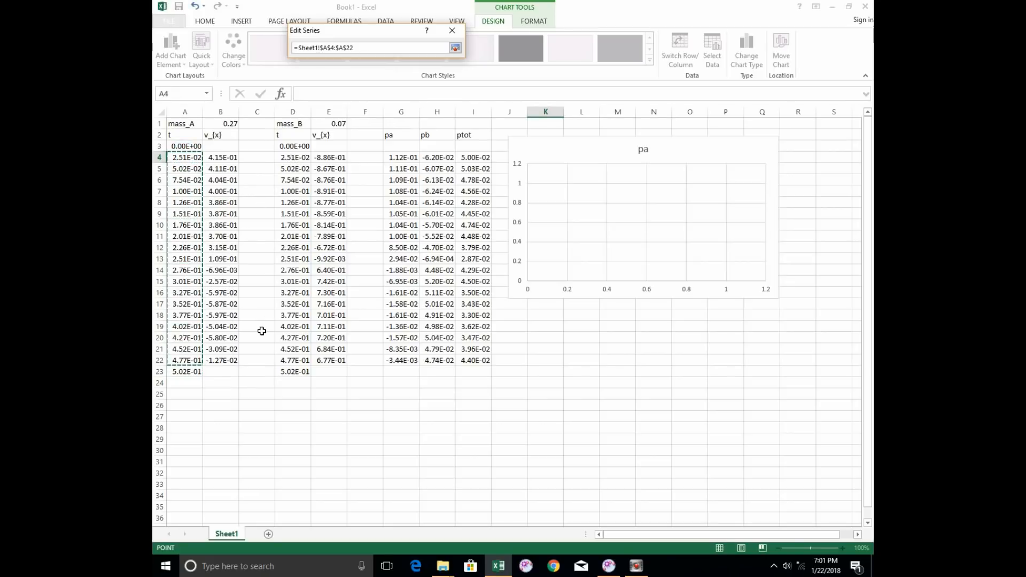
left_click(454, 47)
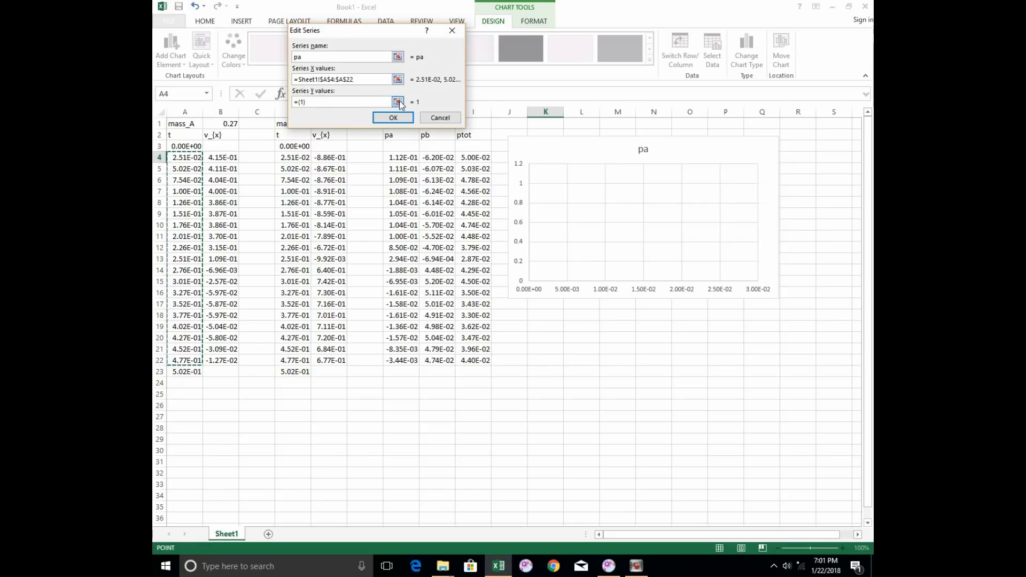
Set the pa series' Y values to G4:G22 and apply the chart's data source
left_click(397, 102)
left_click_drag(400, 160, 397, 349)
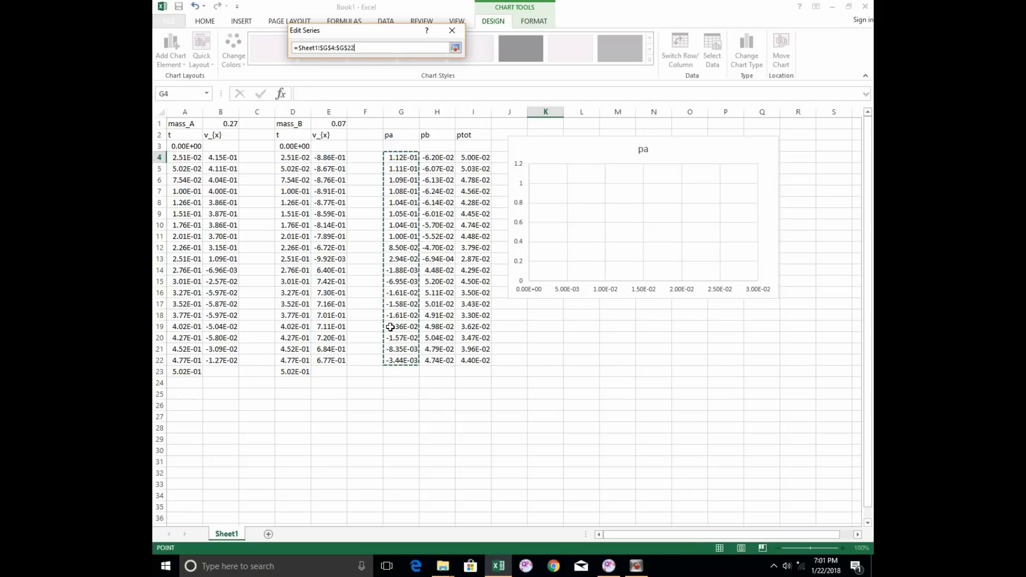
key("Return")
left_click(402, 118)
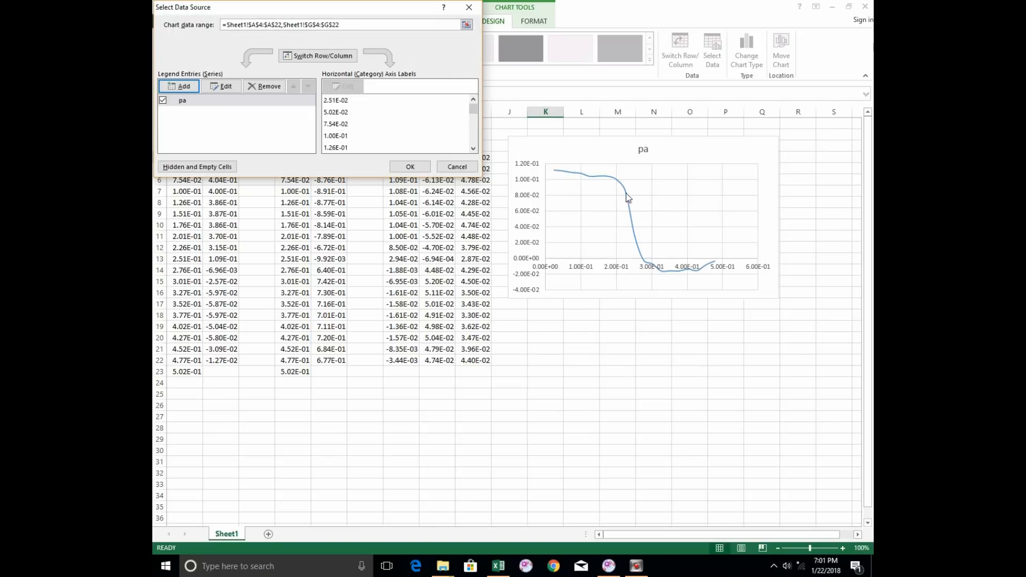
left_click(410, 167)
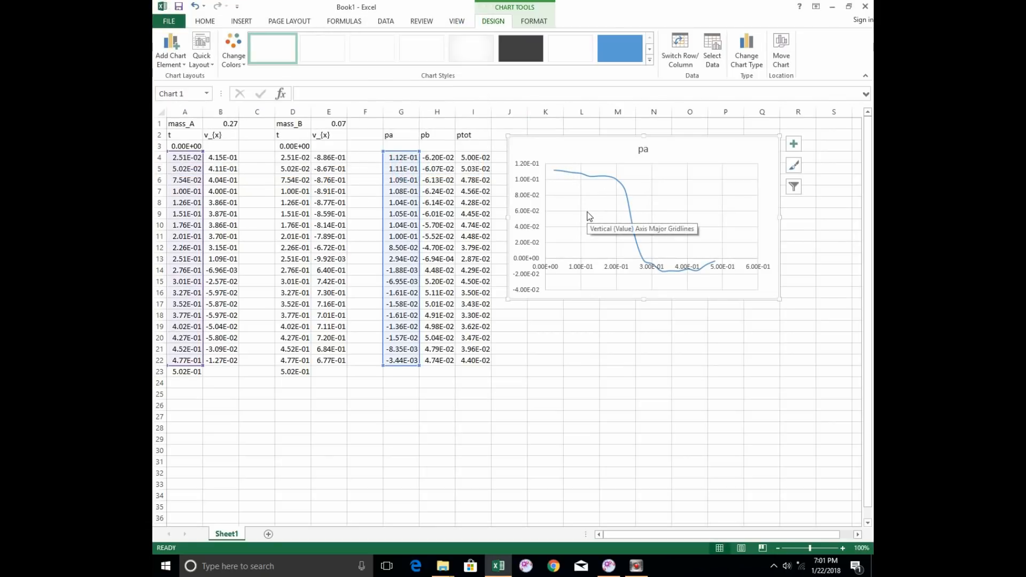
Add a second chart series named pb with A4:A22 as its X values
left_click(561, 192)
right_click(560, 191)
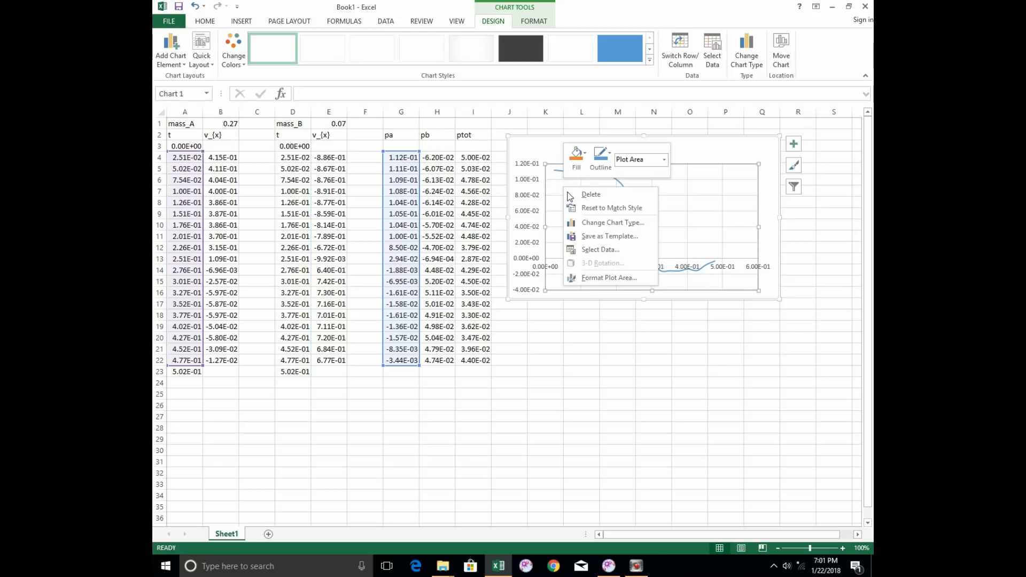
left_click(601, 250)
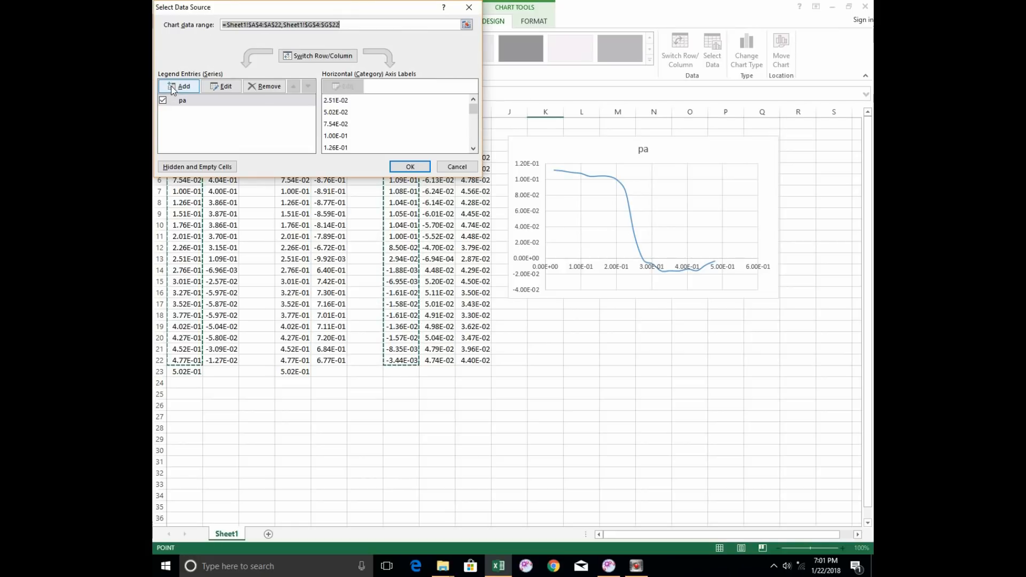
left_click(171, 86)
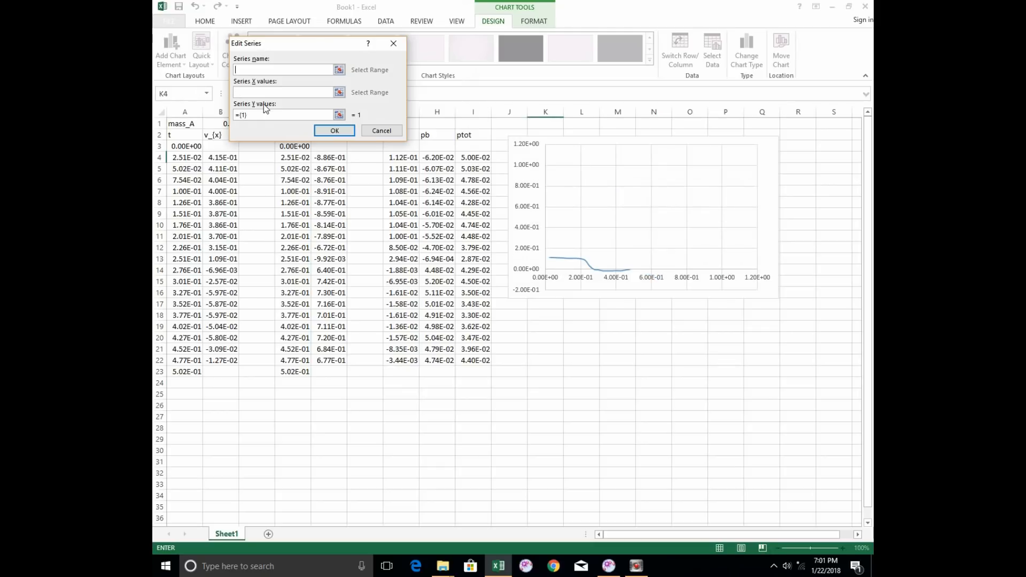
left_click(339, 92)
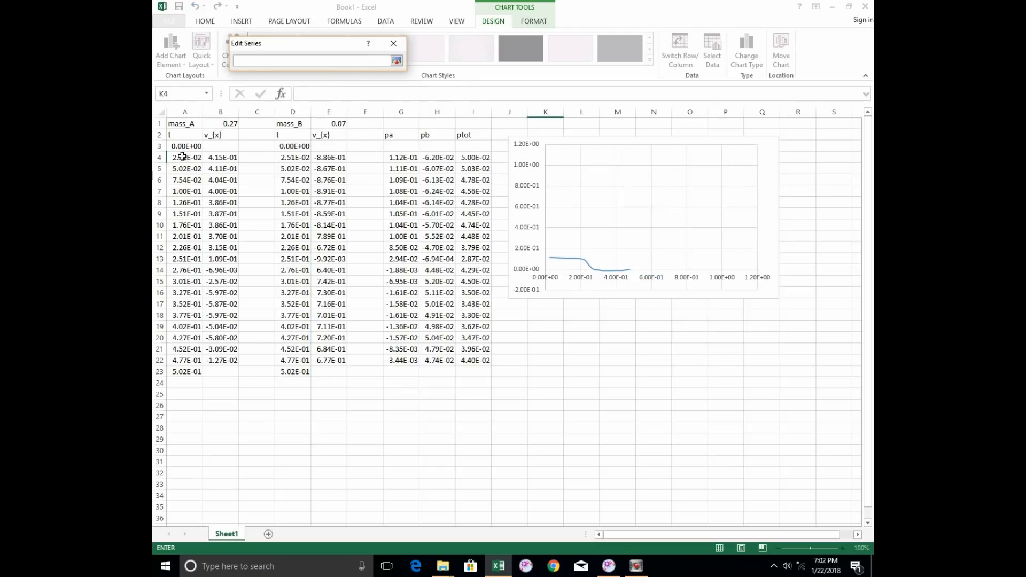
left_click_drag(189, 157, 200, 357)
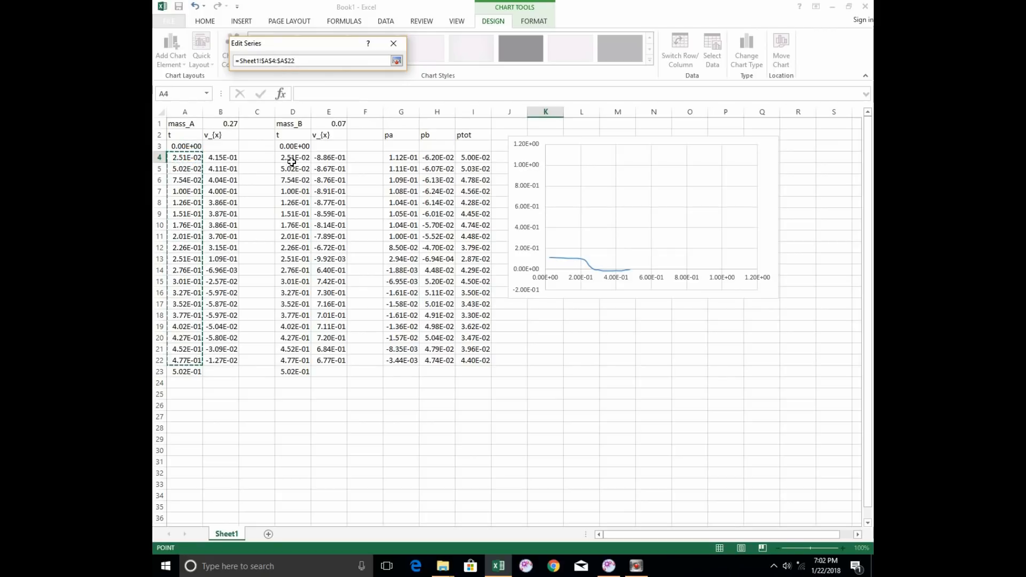
left_click(396, 63)
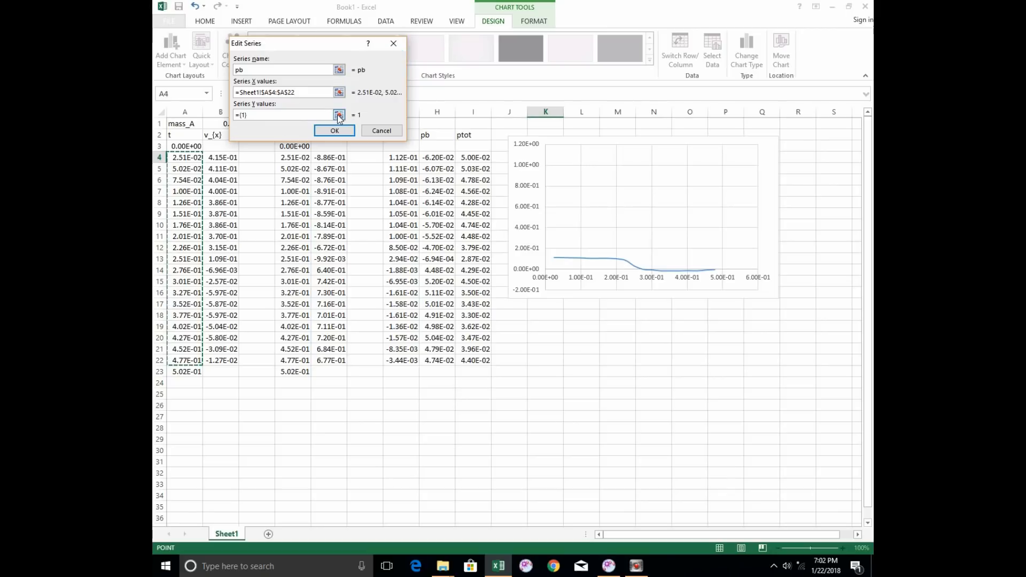
Set the pb series' Y values to H4:H22 and apply the chart data changes
left_click(338, 114)
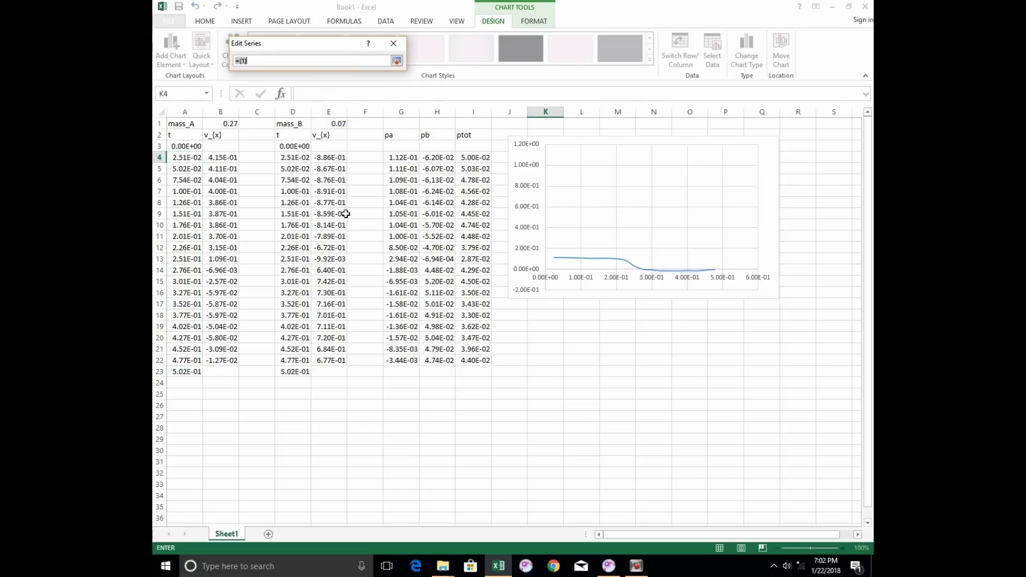
left_click_drag(440, 158, 439, 360)
left_click(397, 60)
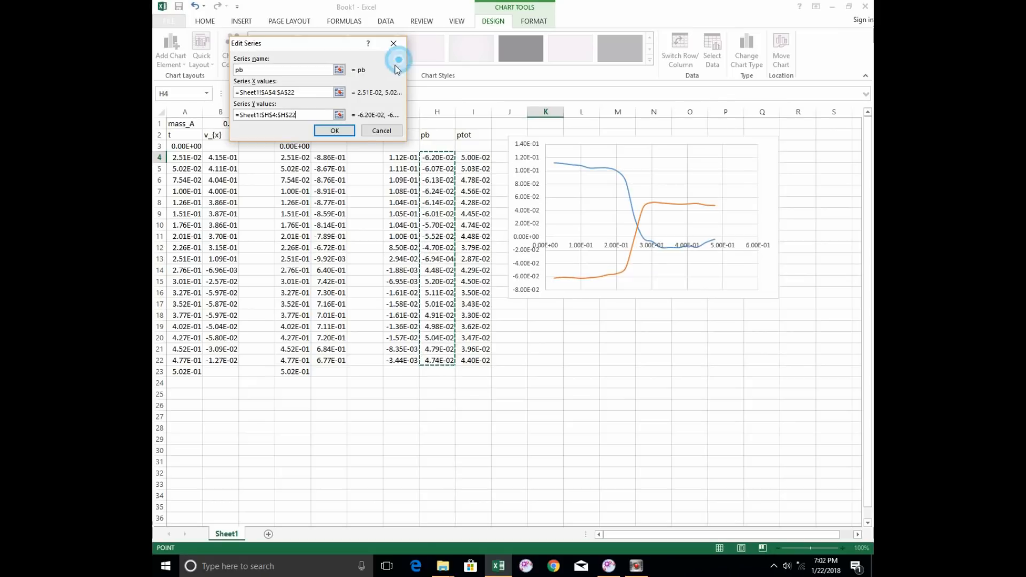
left_click(342, 128)
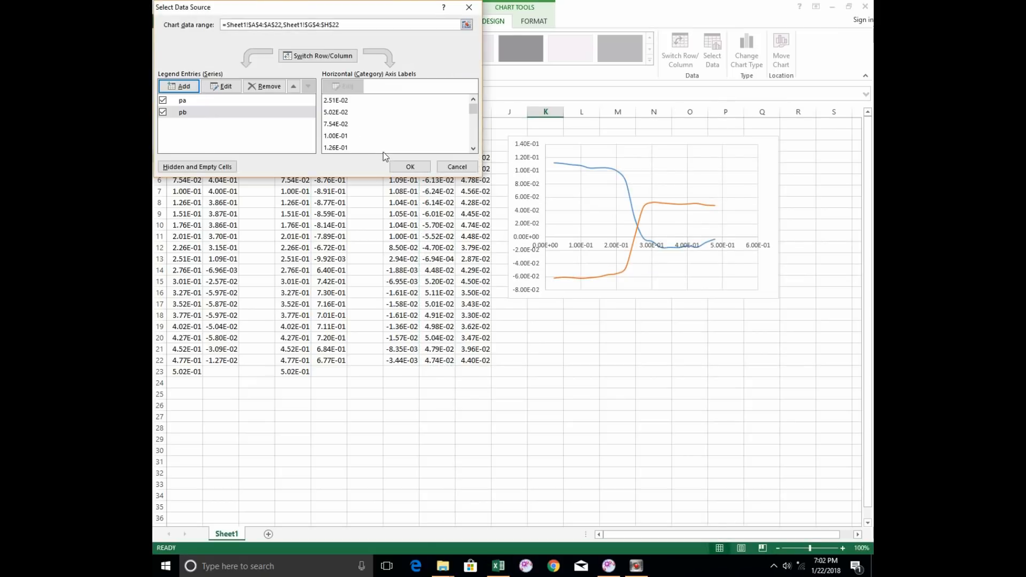
left_click(410, 167)
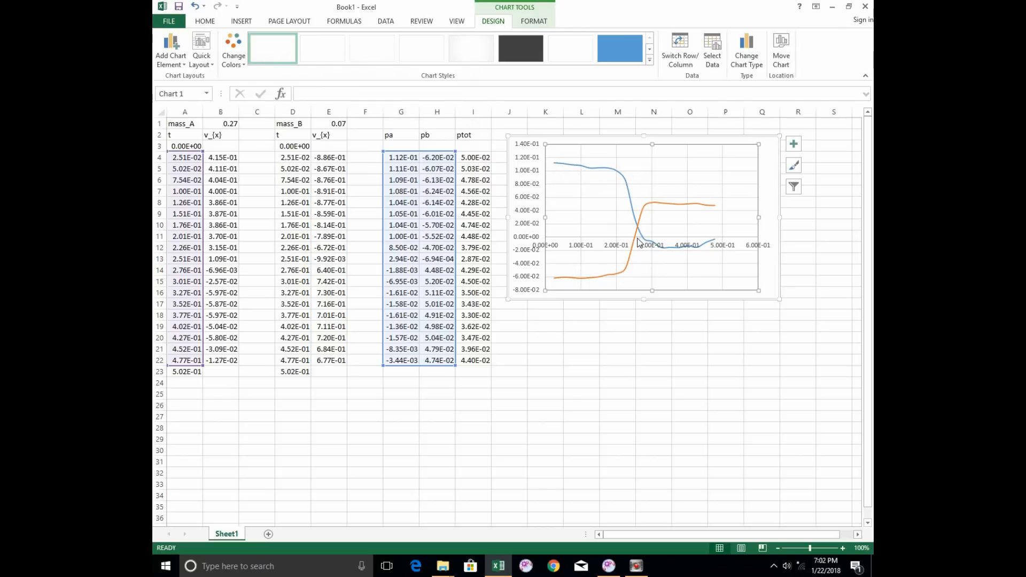
Add a third chart series named ptot with the times in A4:A22 as X values
mouse_move(639, 243)
mouse_move(622, 280)
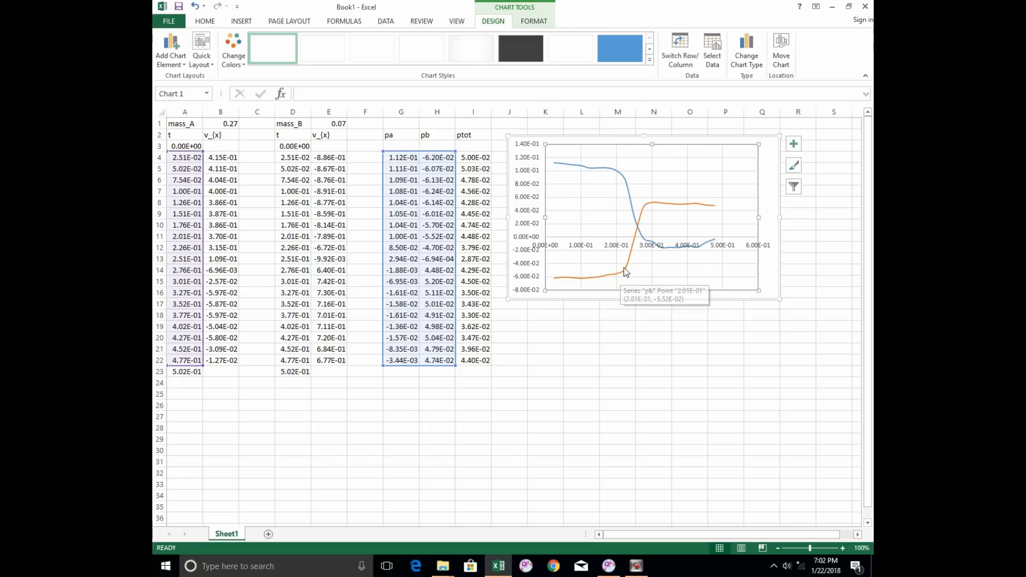
right_click(595, 194)
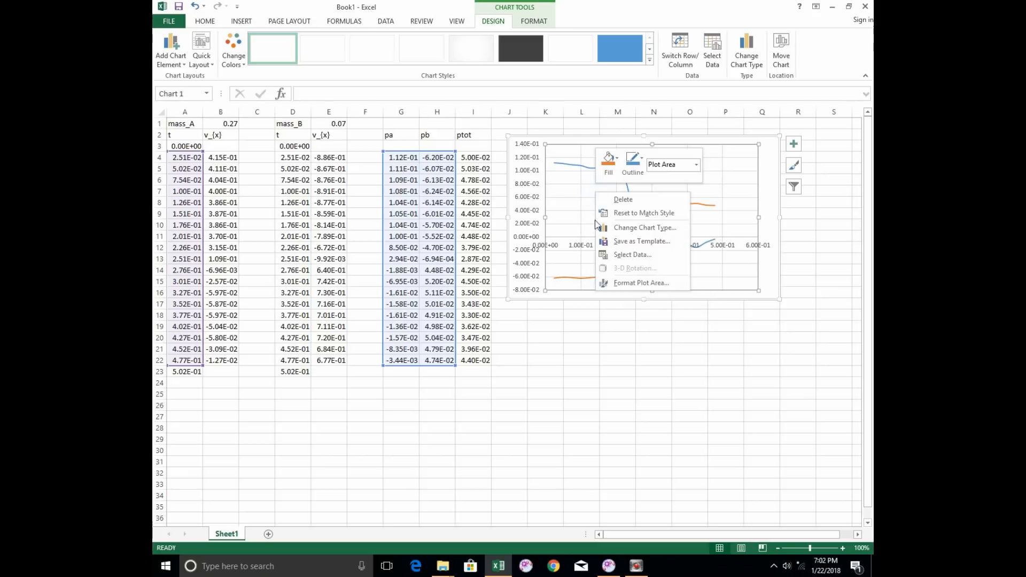
left_click(611, 256)
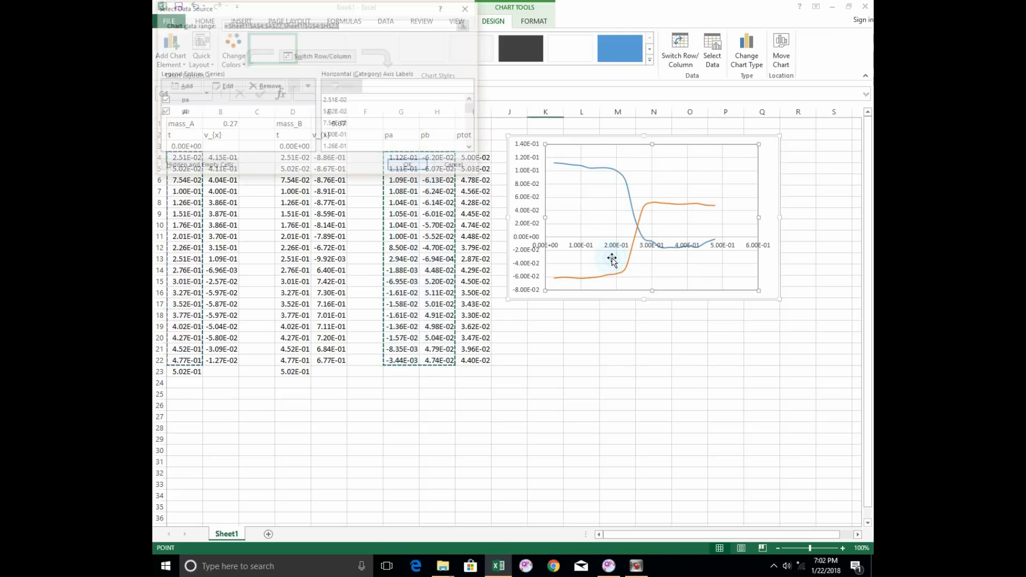
left_click(188, 87)
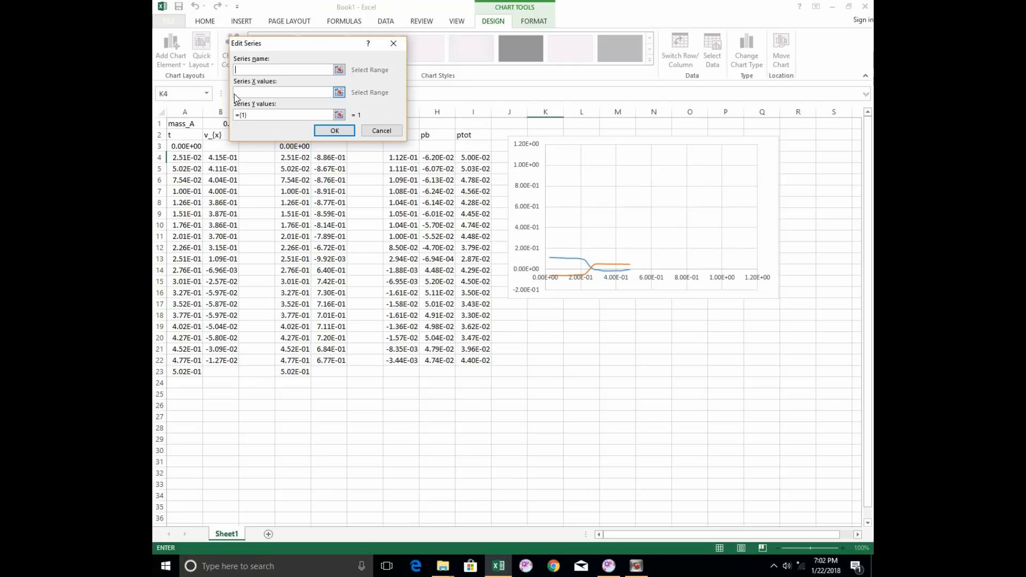
left_click(339, 92)
left_click_drag(185, 158, 192, 361)
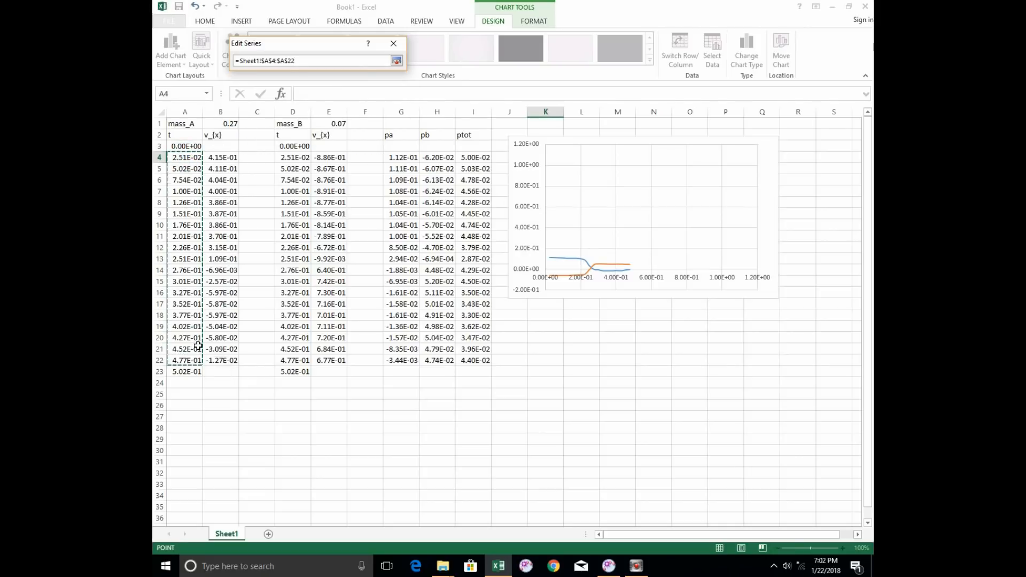
left_click(396, 60)
Set the ptot series' Y values to I4:I22 and apply the data source with all three momentum series
left_click(338, 115)
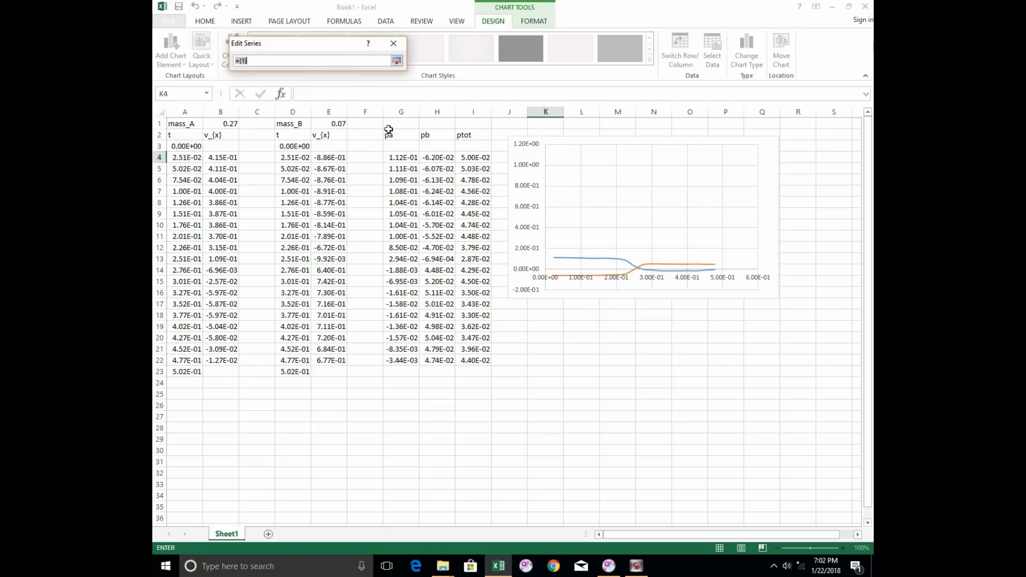
left_click_drag(473, 157, 476, 360)
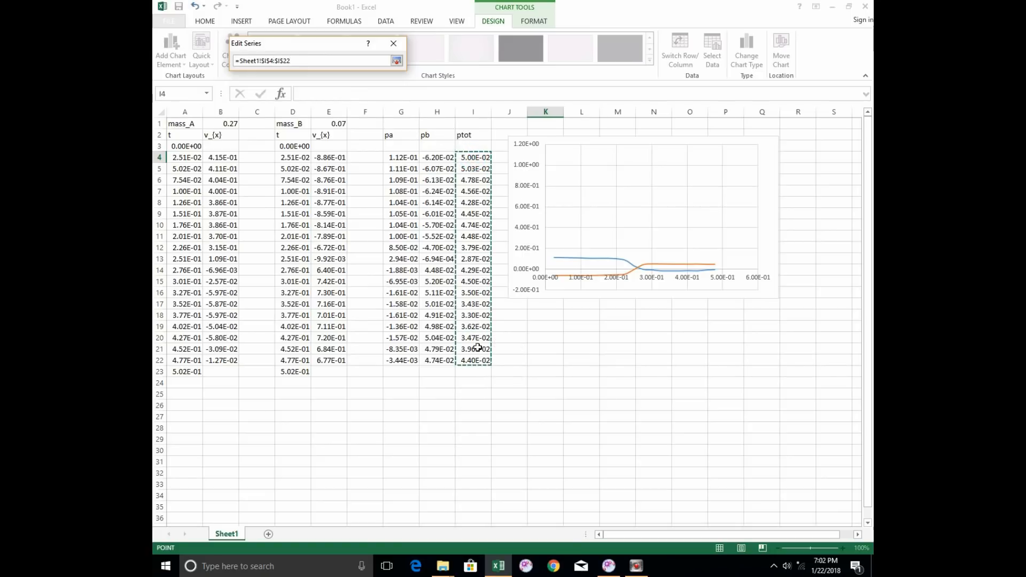
left_click(396, 60)
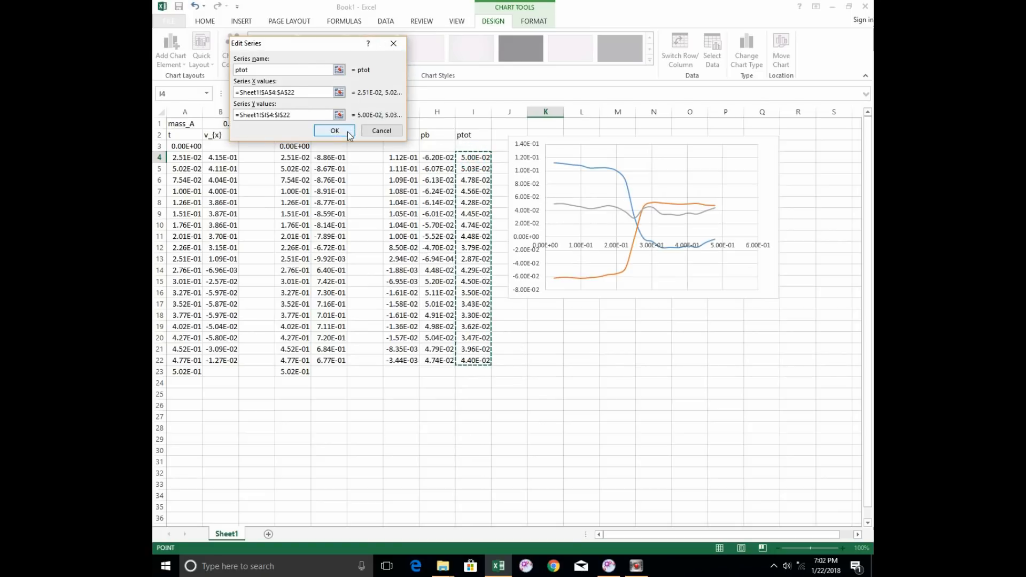
left_click(347, 130)
left_click(409, 166)
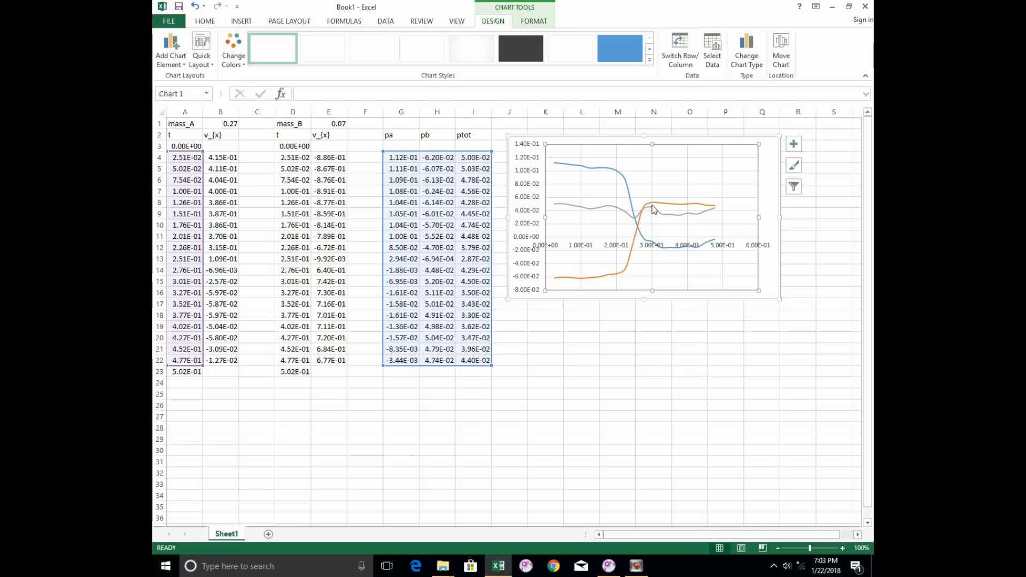
Examine the ptot curve against the pa and pb curves during and after the collision
mouse_move(651, 210)
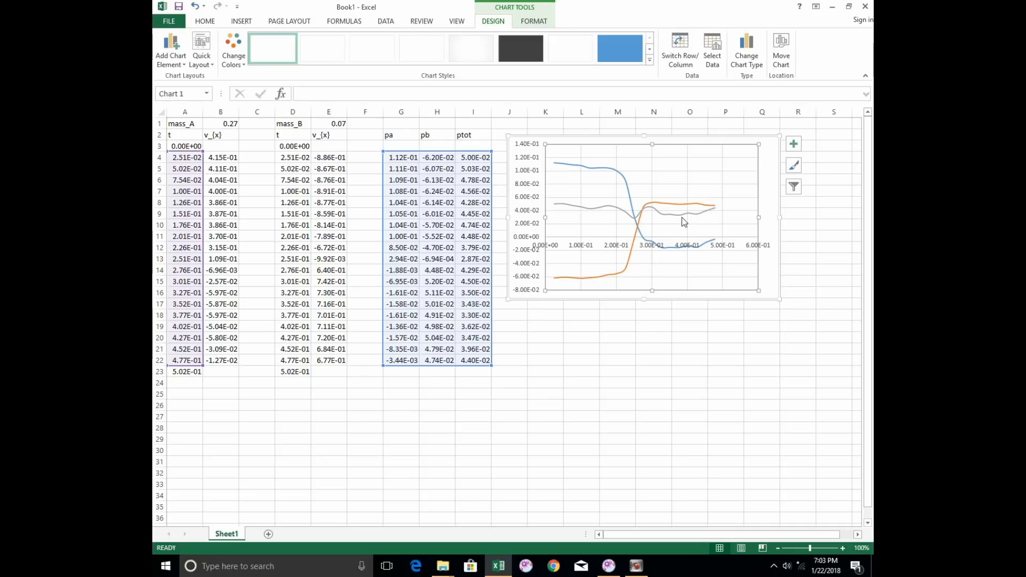
mouse_move(687, 219)
mouse_move(621, 177)
left_click(768, 202)
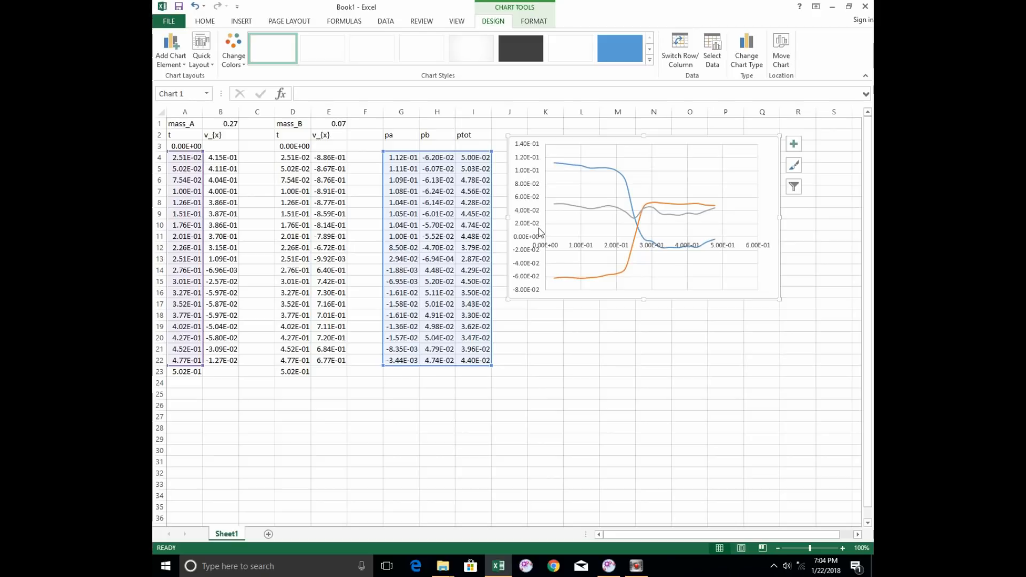
Format all cells in the worksheet as Number with 3 decimal places
left_click(366, 182)
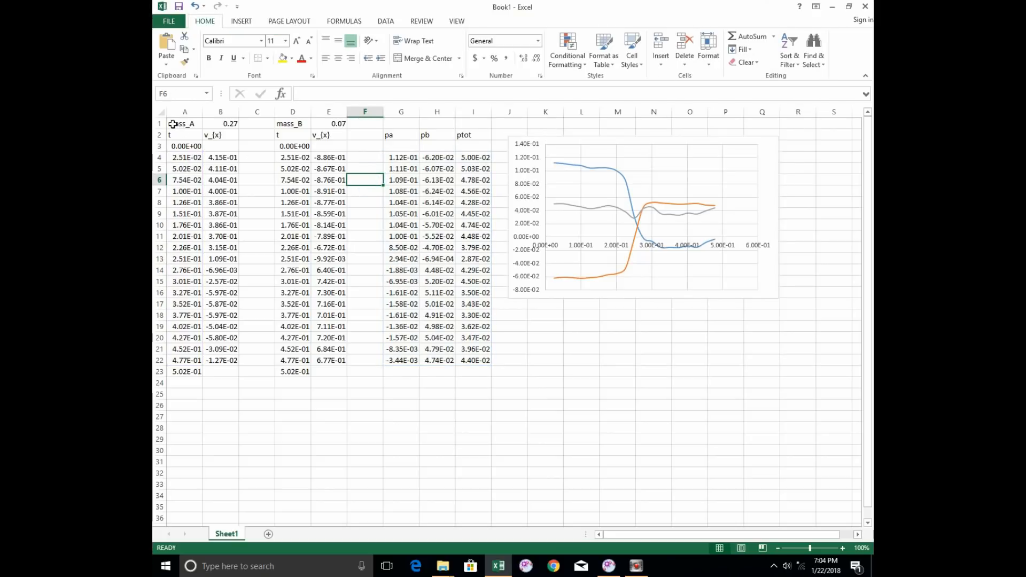
left_click(161, 111)
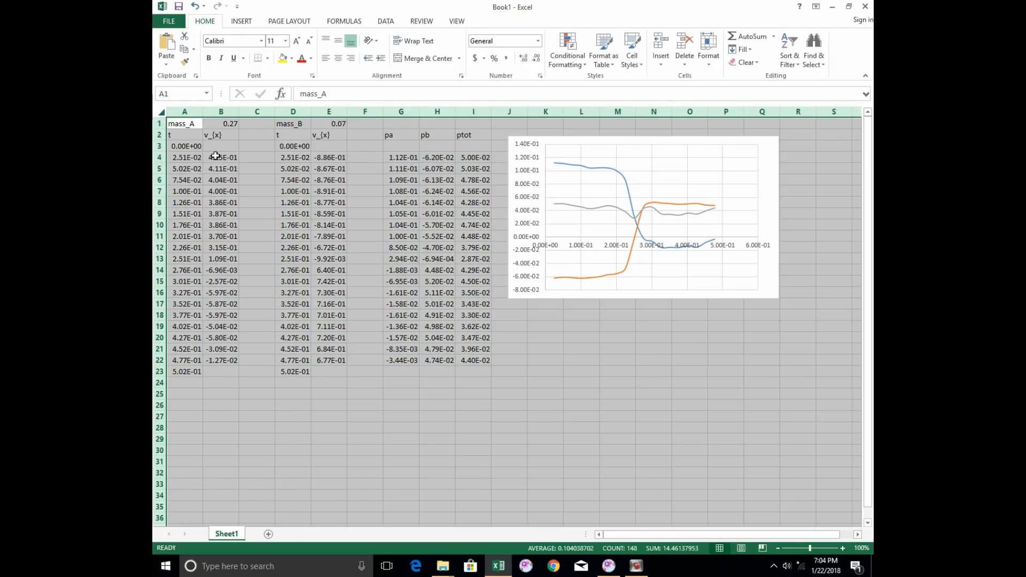
right_click(263, 172)
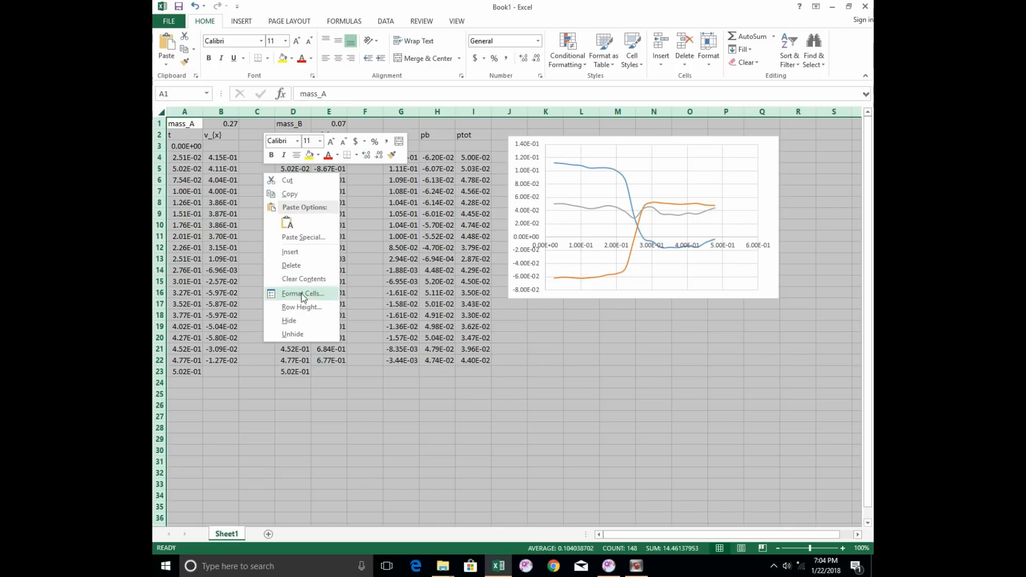
left_click(301, 293)
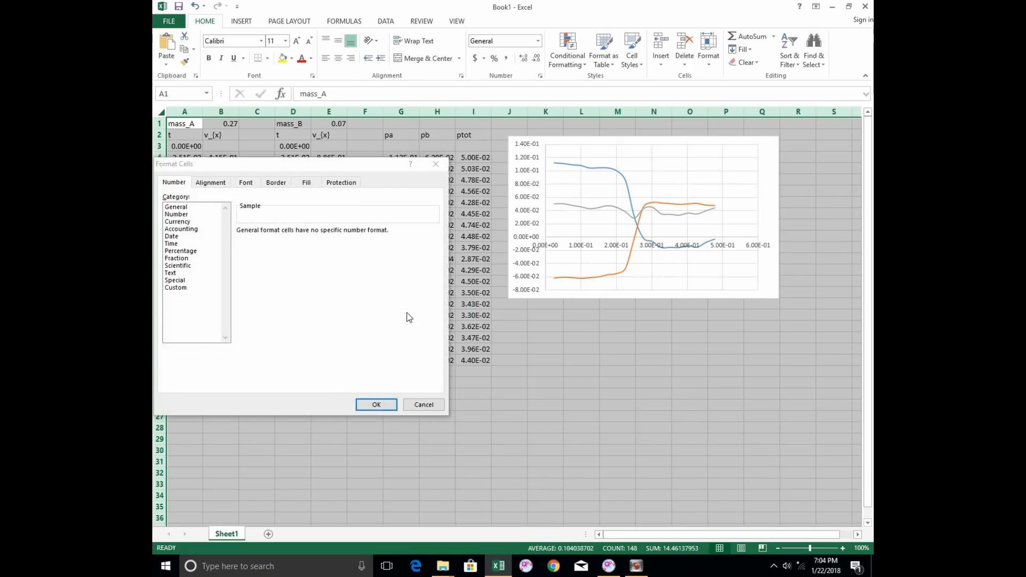
left_click(189, 214)
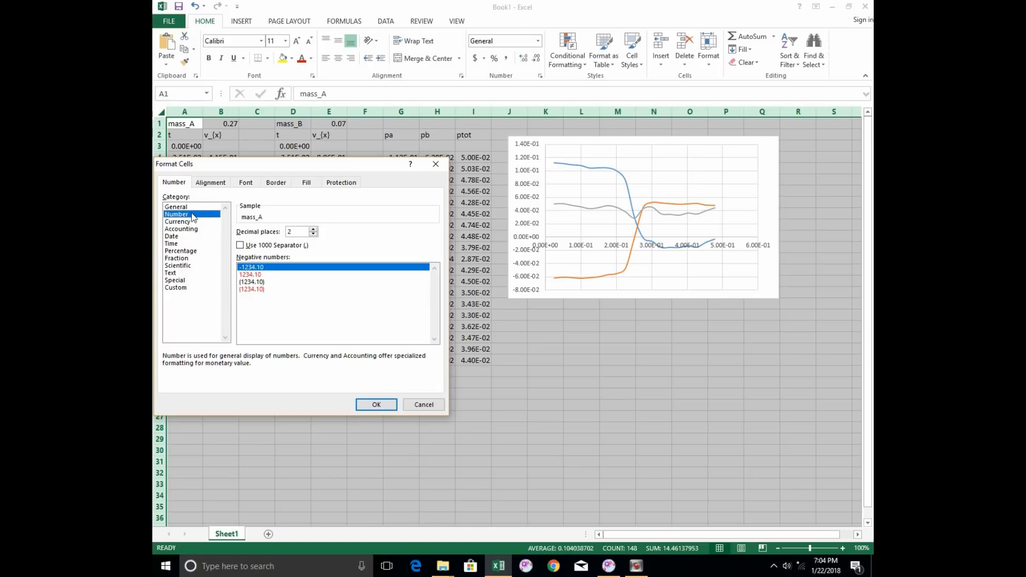
left_click(313, 230)
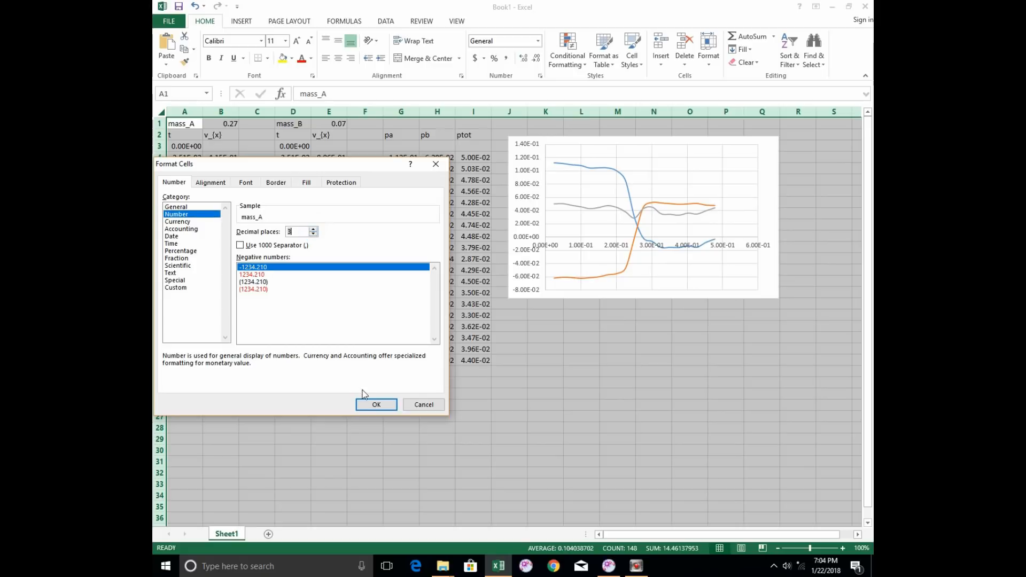
left_click(375, 402)
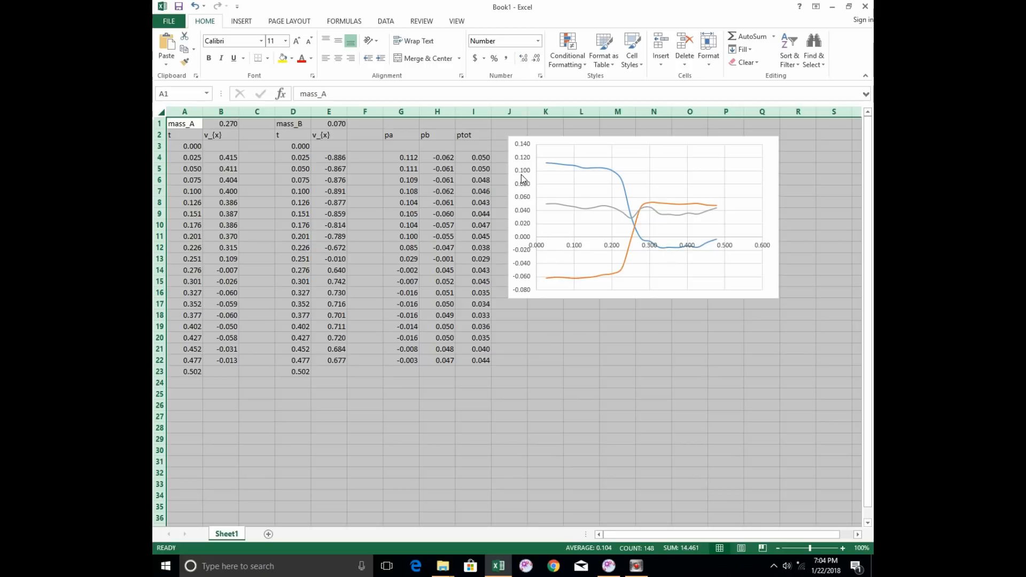
left_click(540, 328)
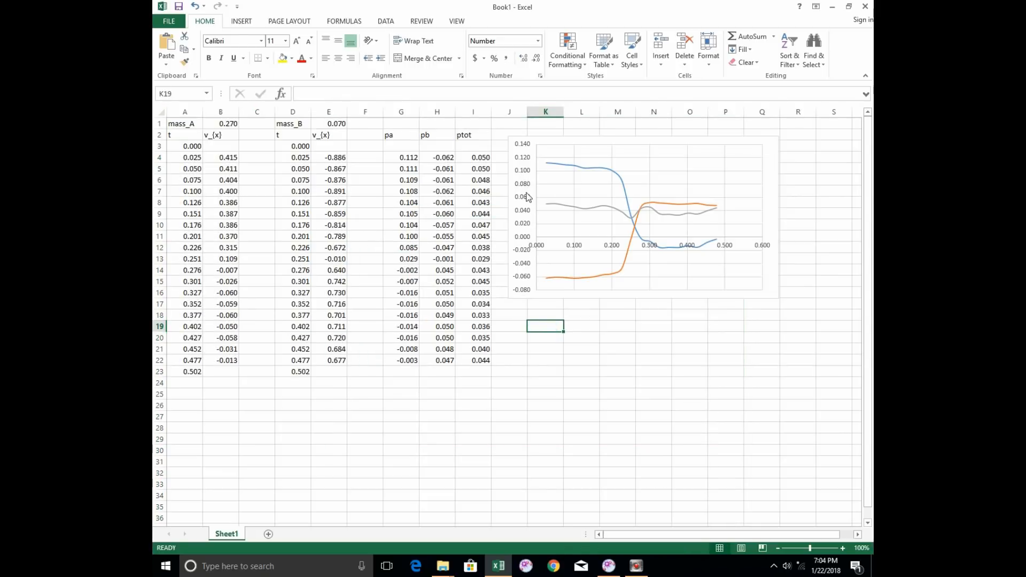
Add a primary horizontal axis title to the momentum chart reading "Time (s)"
left_click(528, 197)
left_click(566, 144)
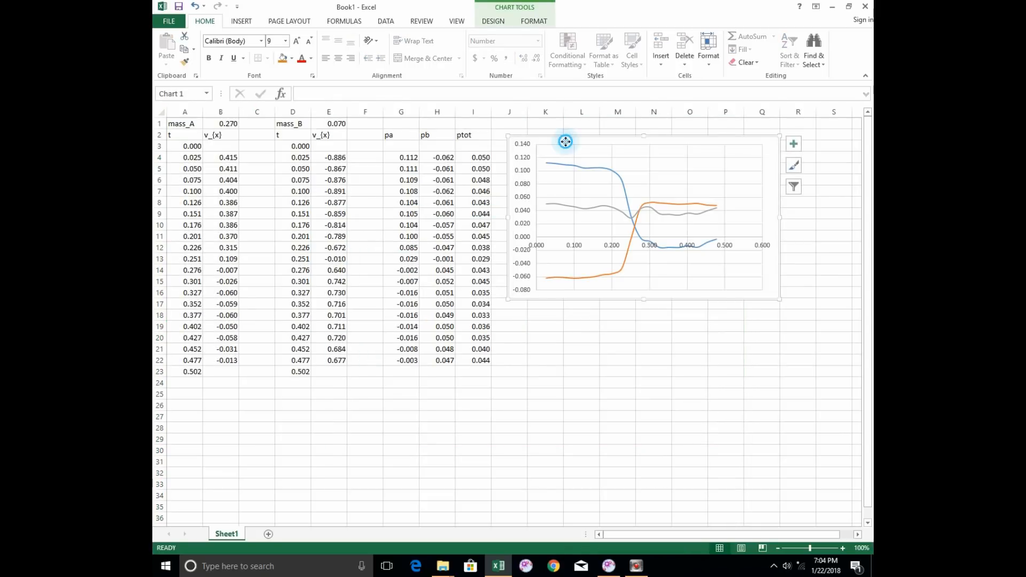
left_click(522, 154)
left_click(549, 143)
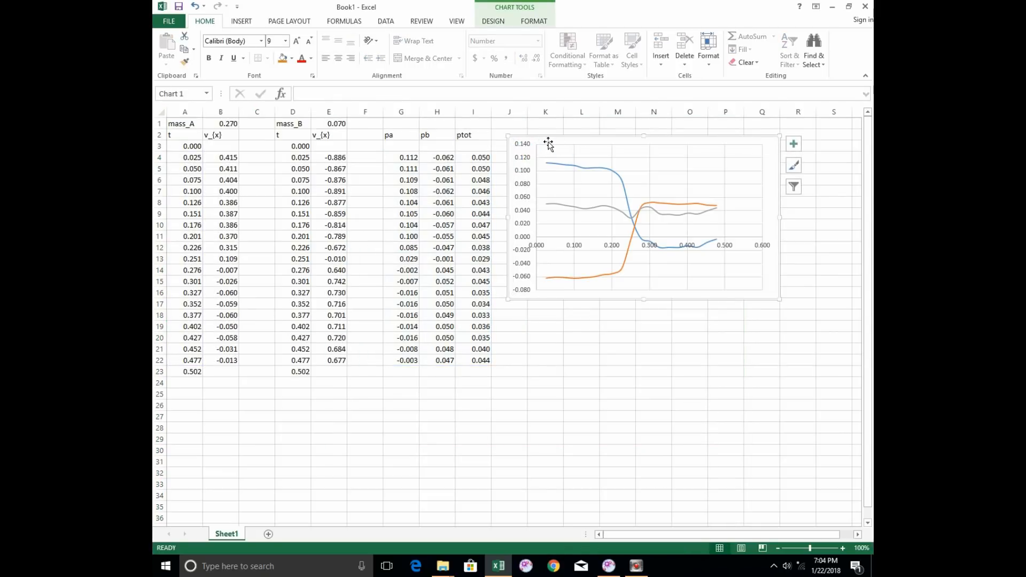
left_click(494, 21)
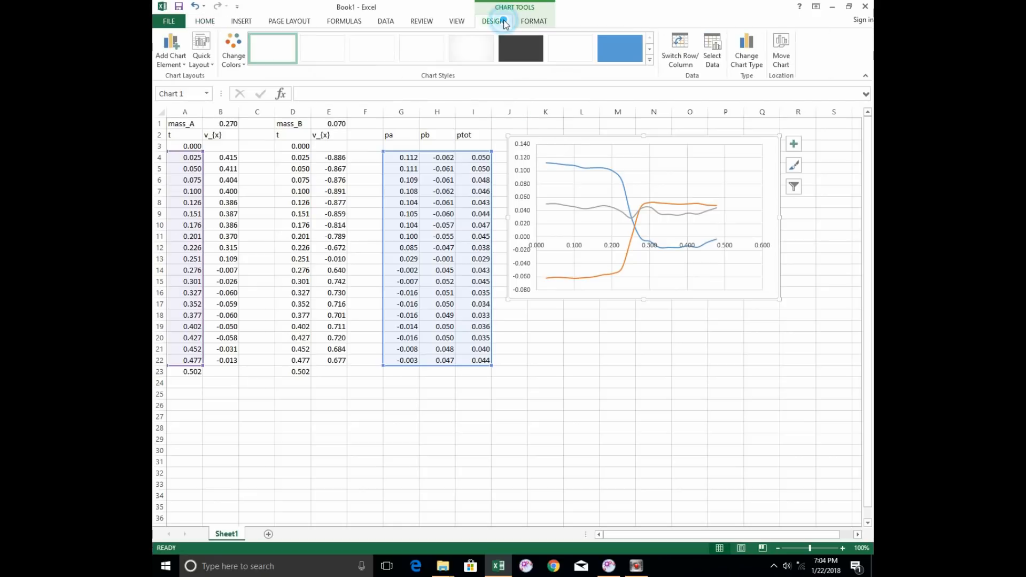
left_click(168, 58)
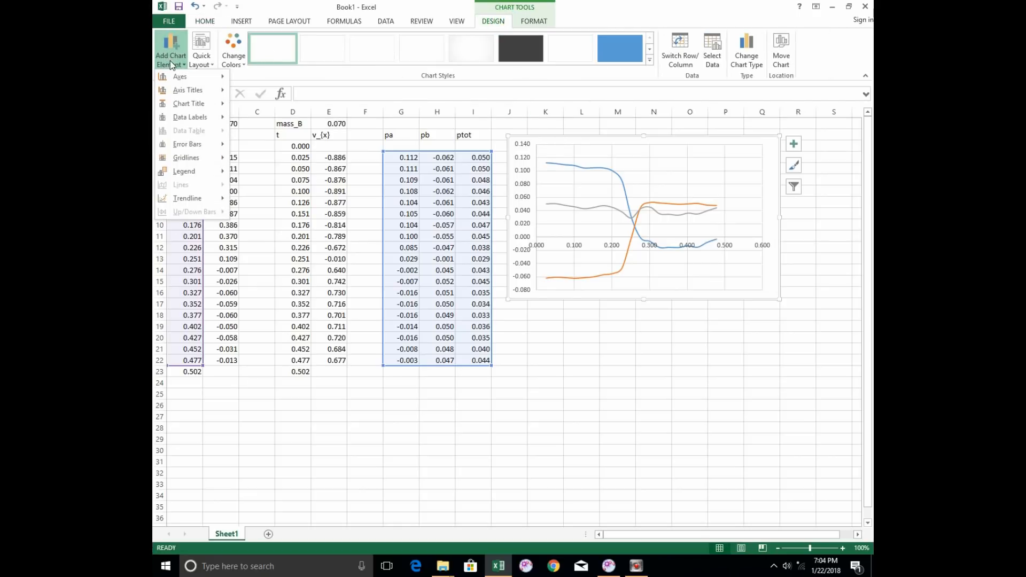
mouse_move(181, 77)
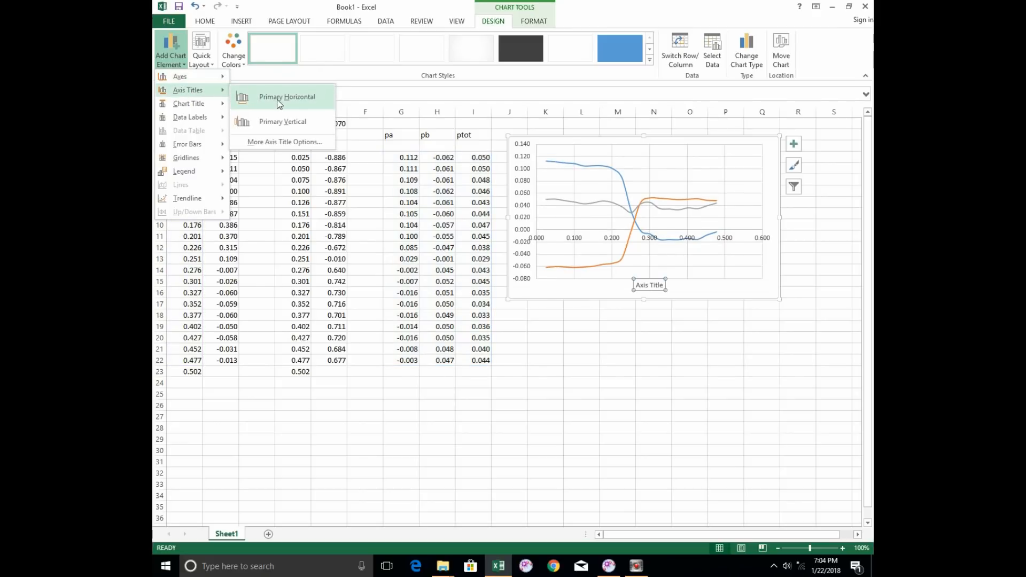
left_click(277, 99)
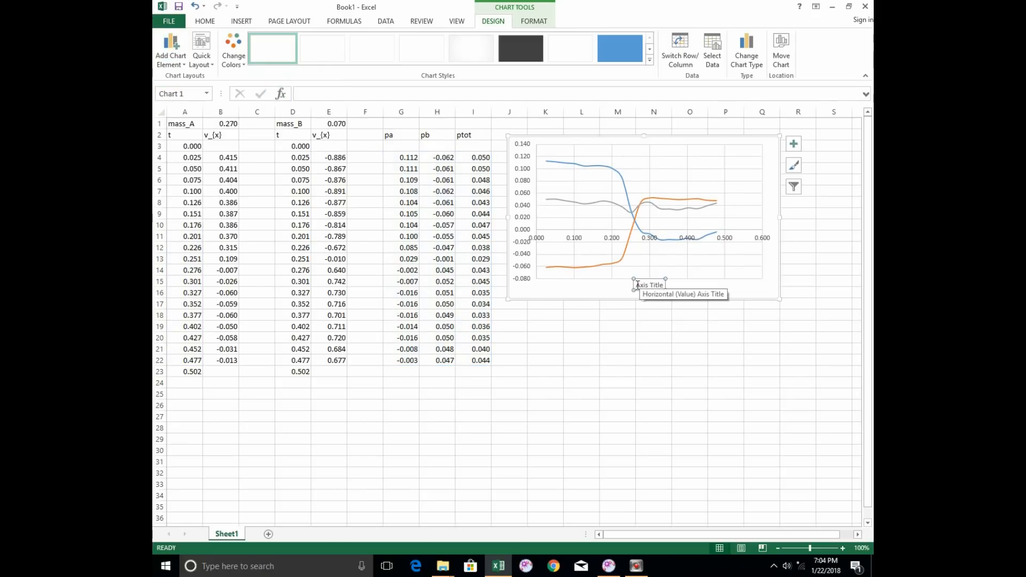
left_click_drag(638, 286, 667, 286)
type("Time")
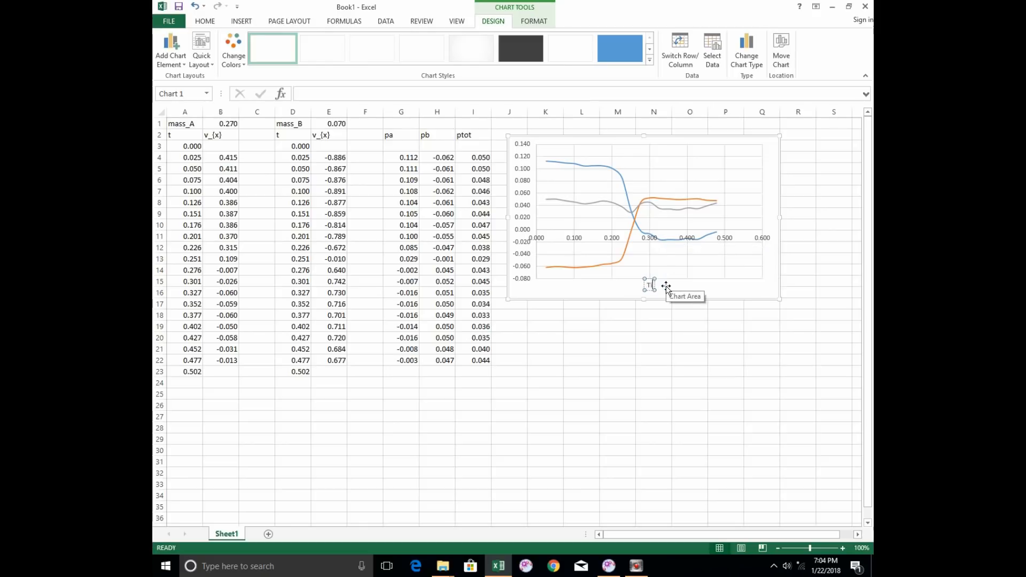
type(" (s)")
left_click(580, 315)
left_click(580, 294)
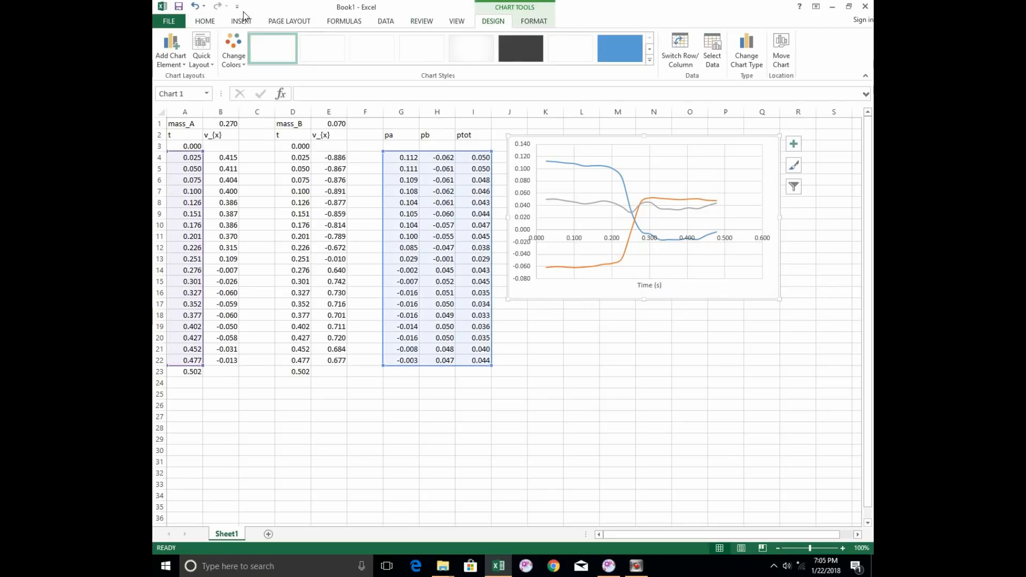
Add a primary vertical axis title to the momentum chart reading "Momentum (Ns)"
left_click(181, 41)
mouse_move(192, 90)
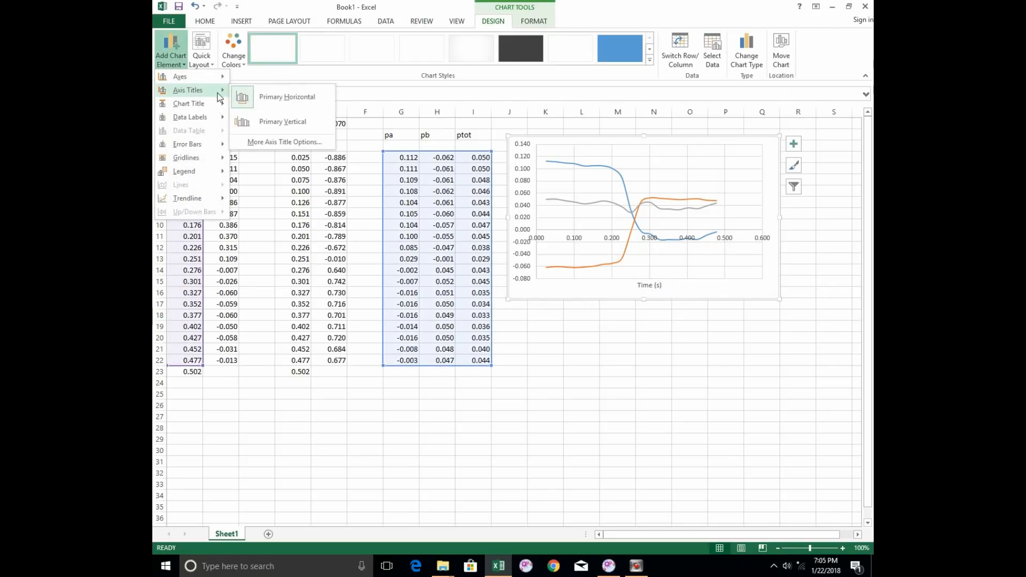
left_click(291, 118)
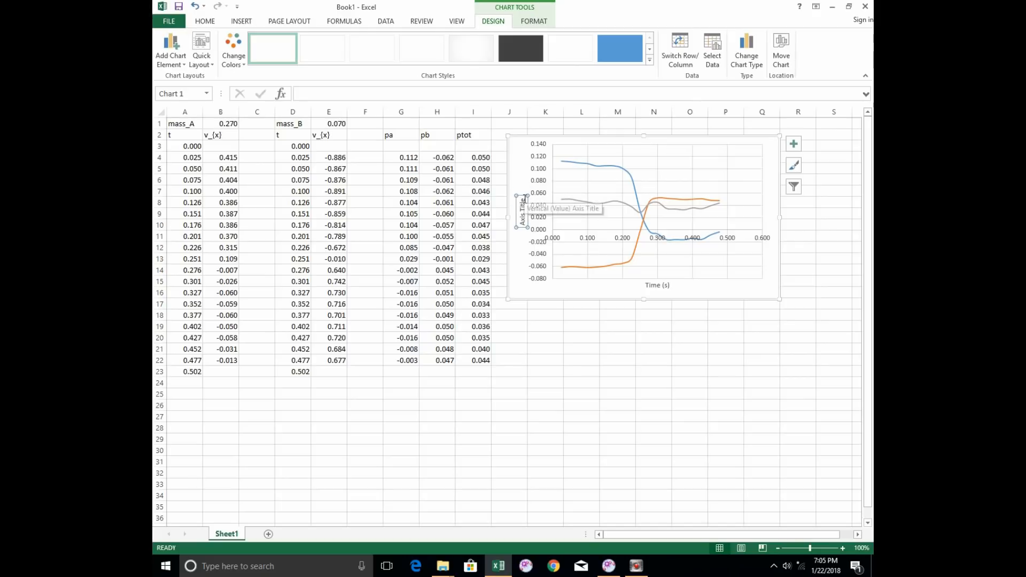
triple_click(524, 218)
type("Mo")
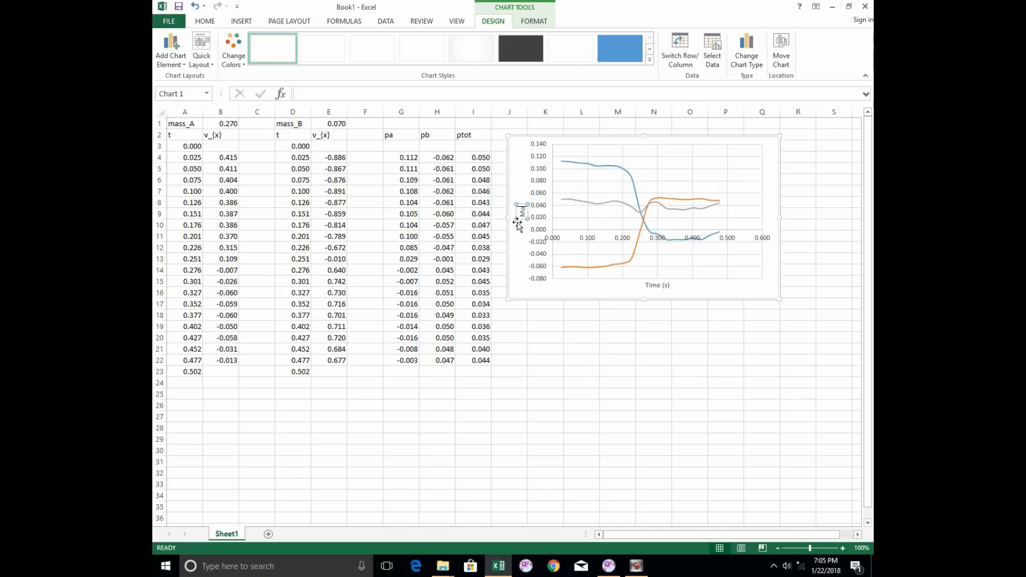
type("mentum (")
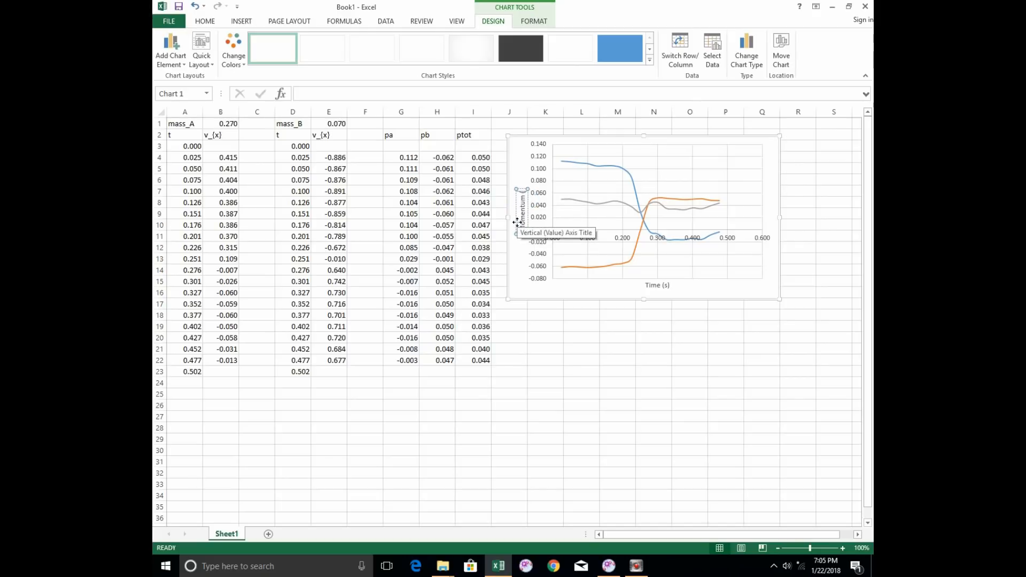
type("Ns)")
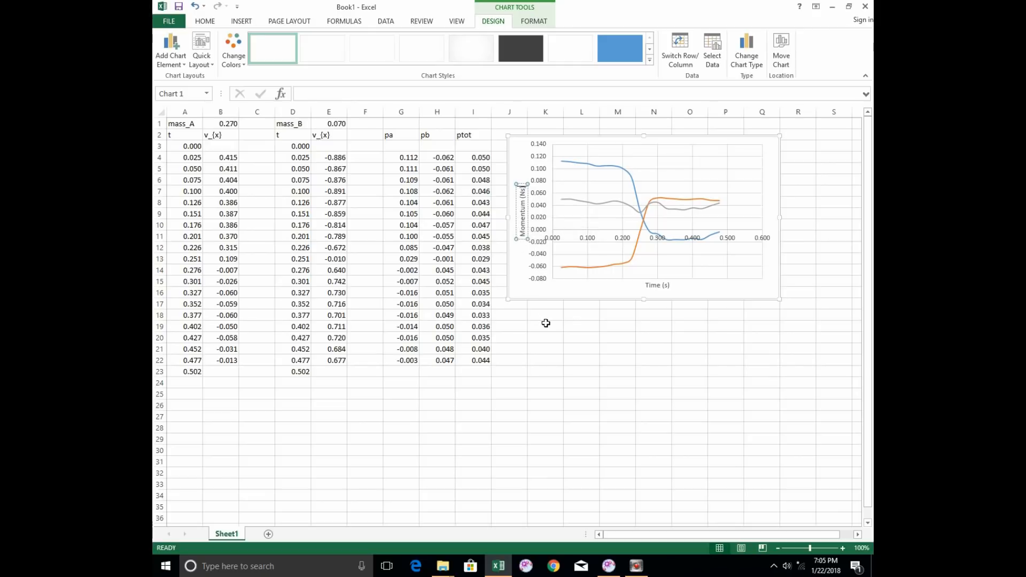
left_click(589, 293)
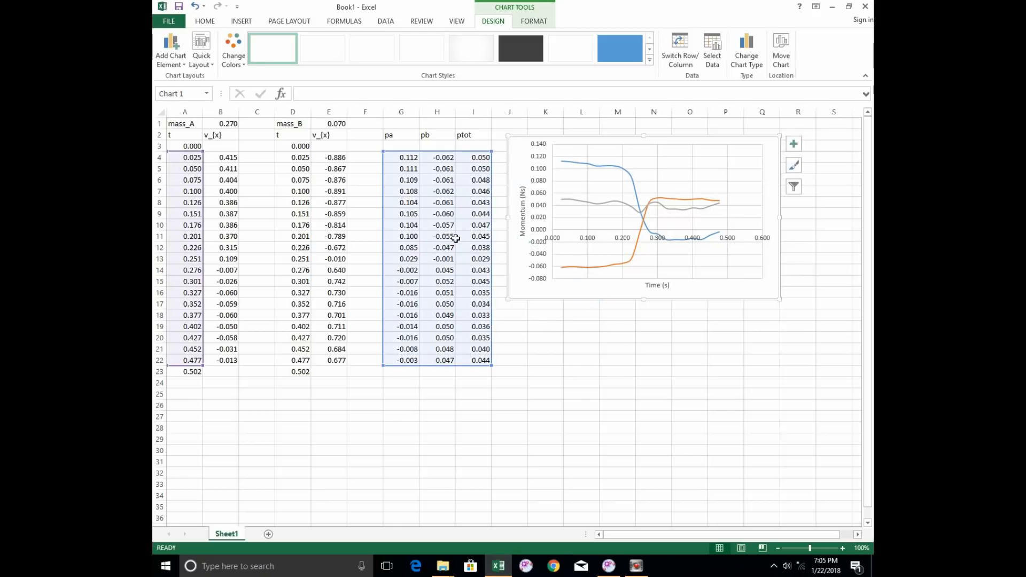
Add a title above the momentum chart reading "Elastic - " followed by the surname
left_click(174, 56)
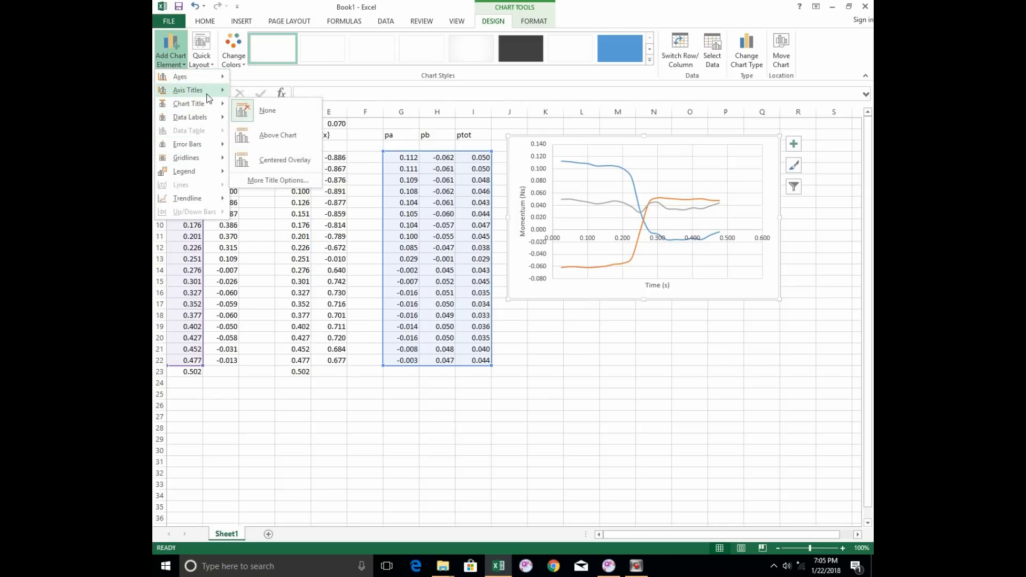
mouse_move(216, 110)
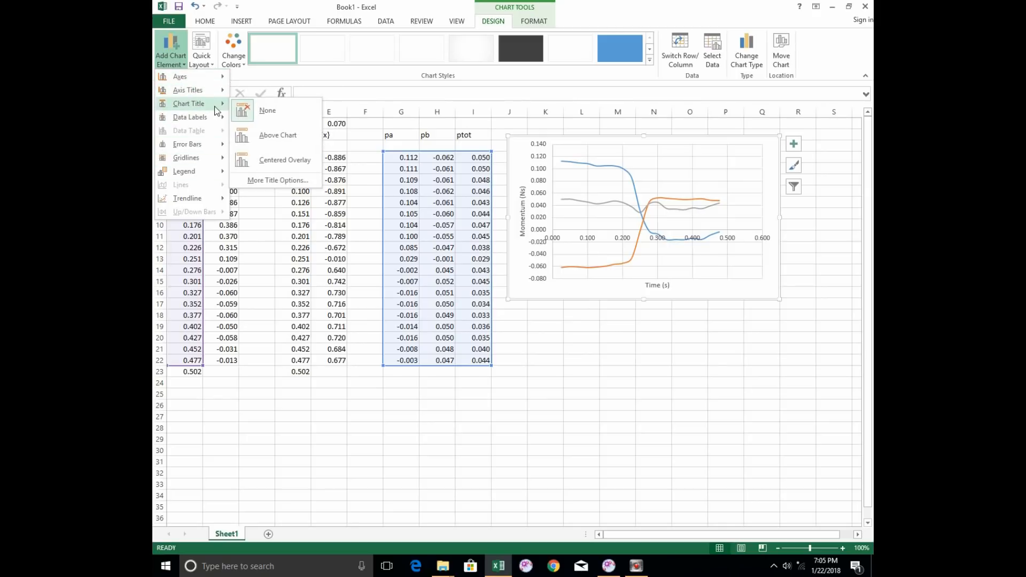
left_click(282, 136)
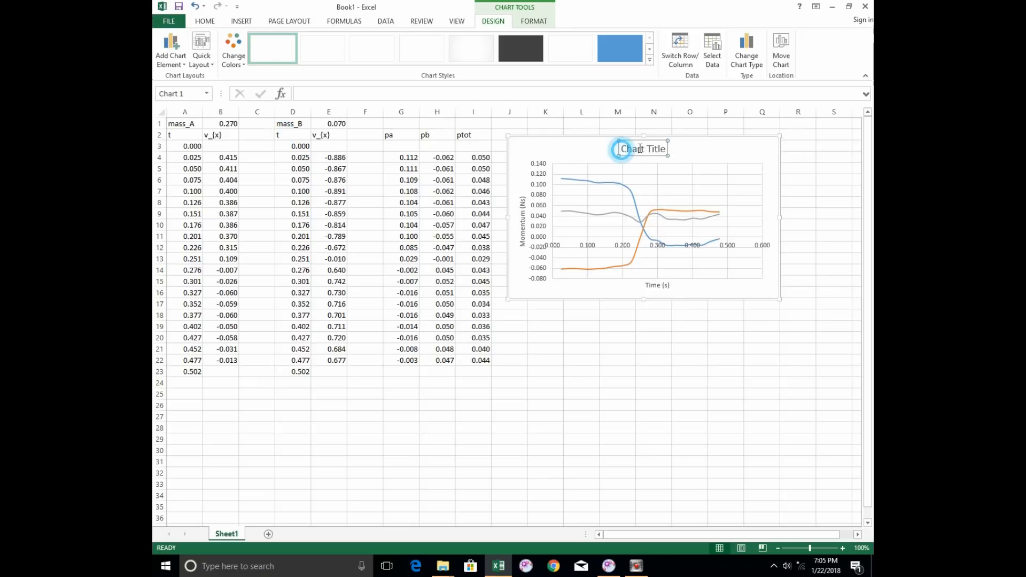
left_click_drag(618, 149, 671, 148)
type("Ela")
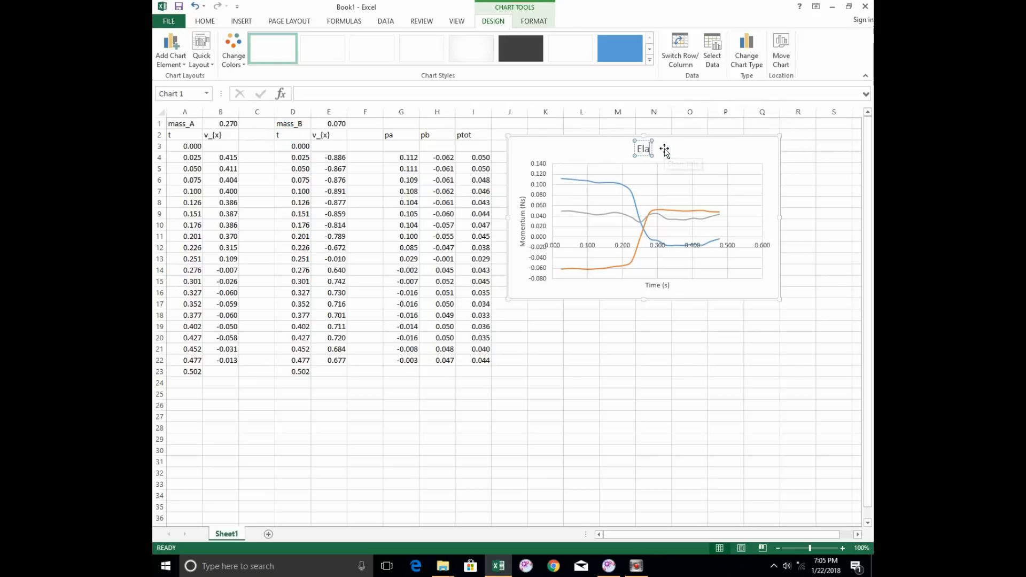
type("stic")
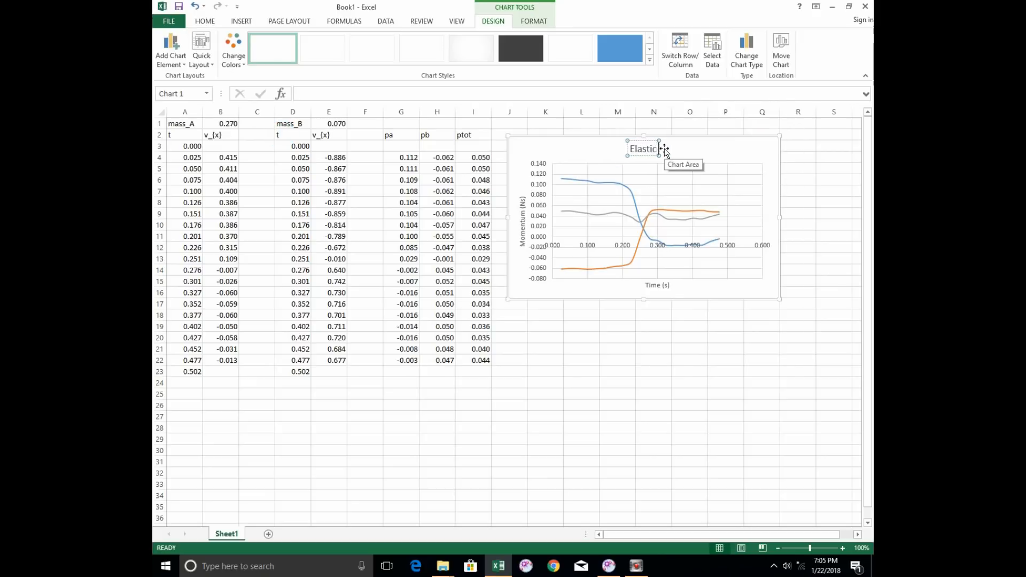
type(" - Sanchez")
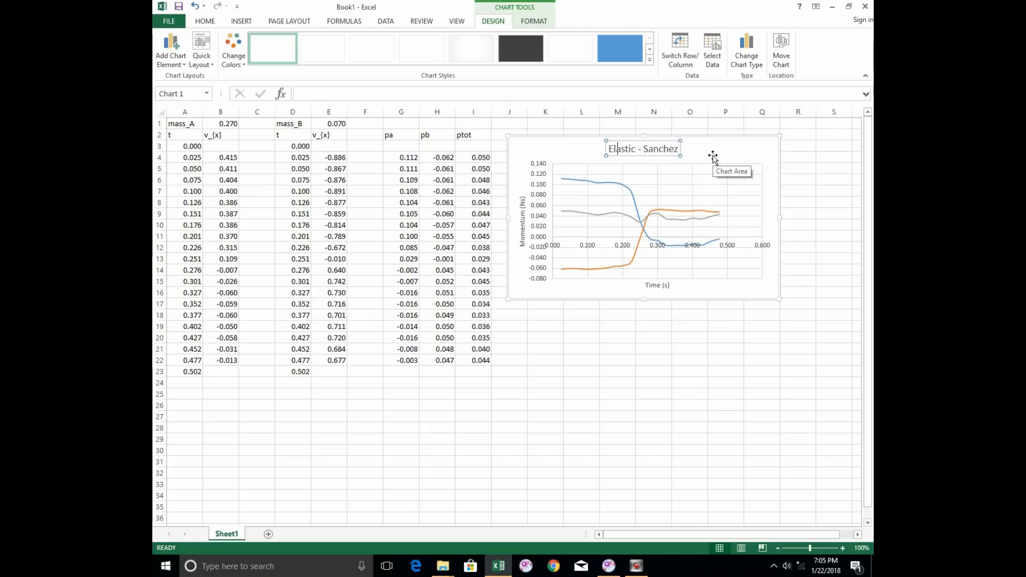
Try the prefix "Group 01 - " at the start of the chart title and remove it again
type("Group ")
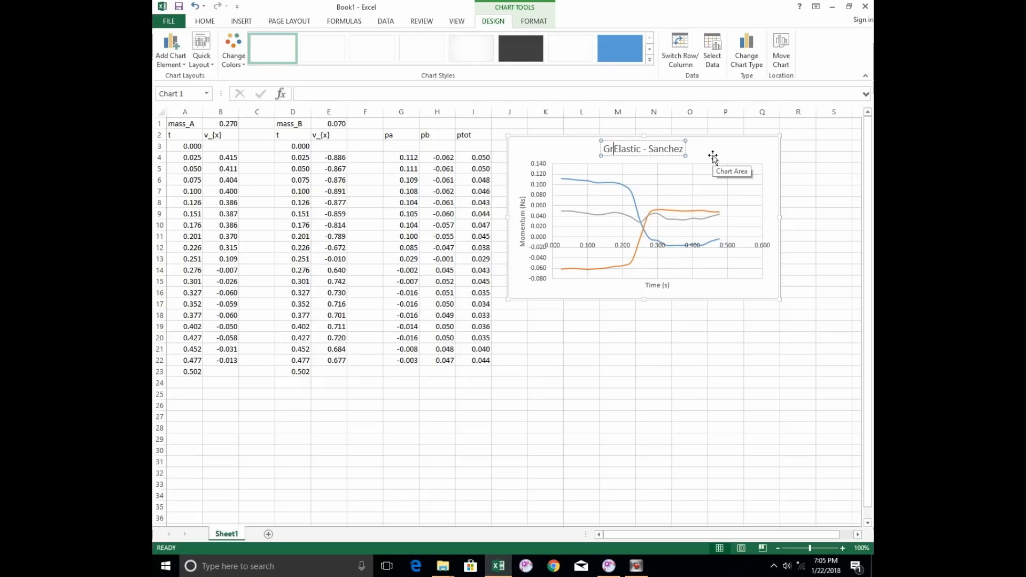
type("01 -")
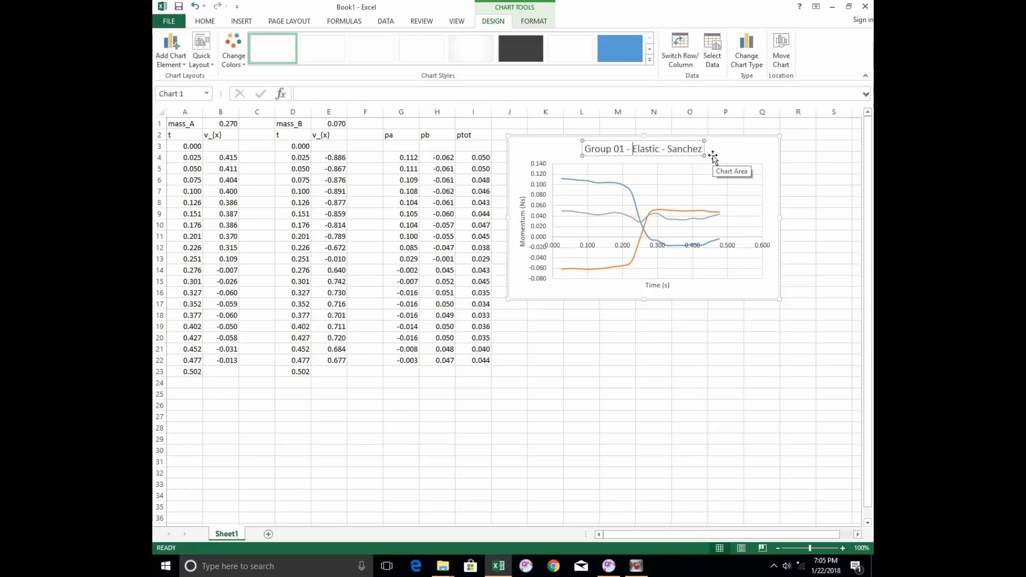
key("BackSpace")
key("BackSpace")
key("BackSpace")
key("BackSpace")
key("BackSpace")
key("BackSpace")
key("BackSpace")
key("BackSpace")
key("BackSpace")
key("BackSpace")
key("BackSpace")
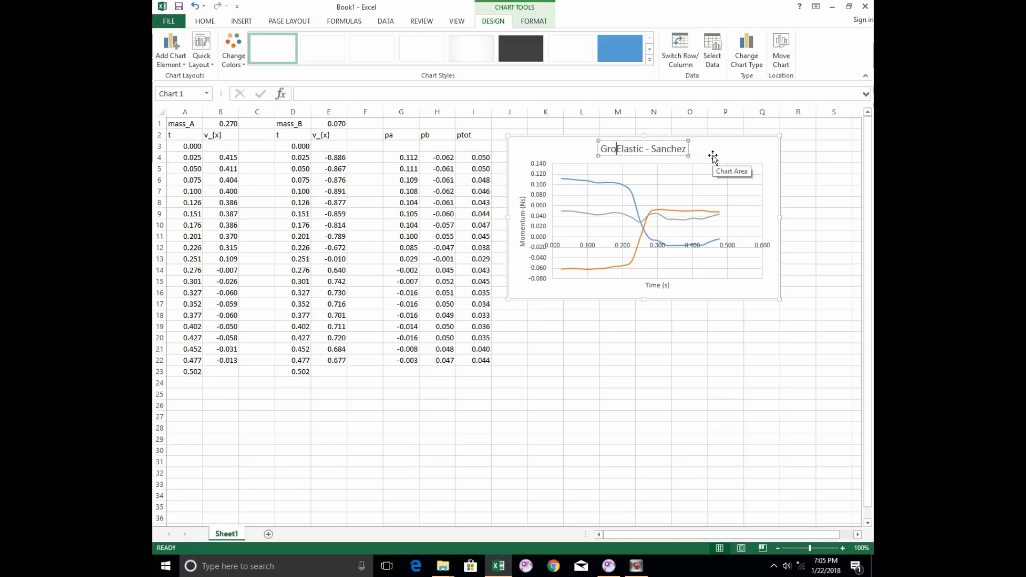
left_click(698, 326)
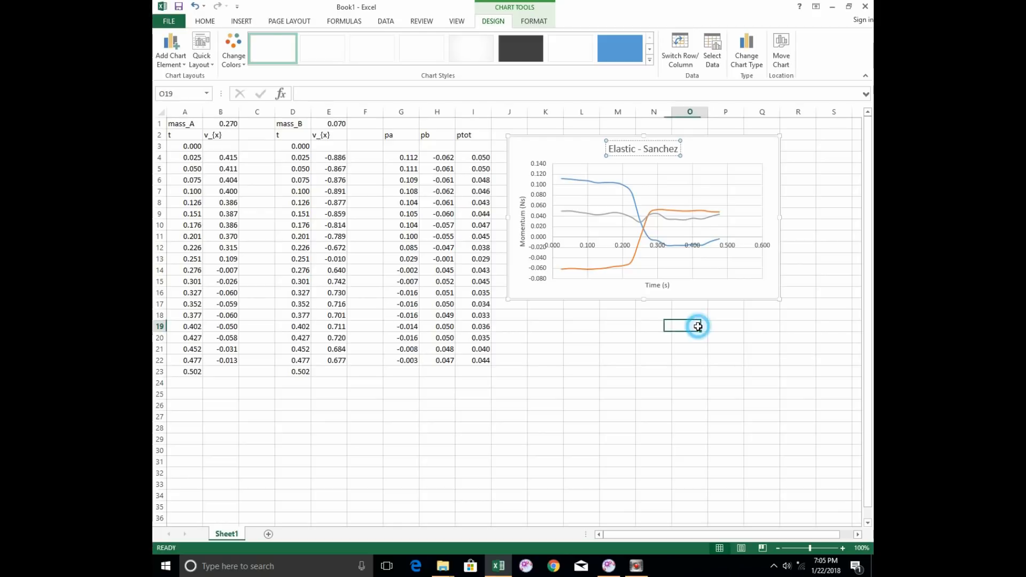
left_click(722, 153)
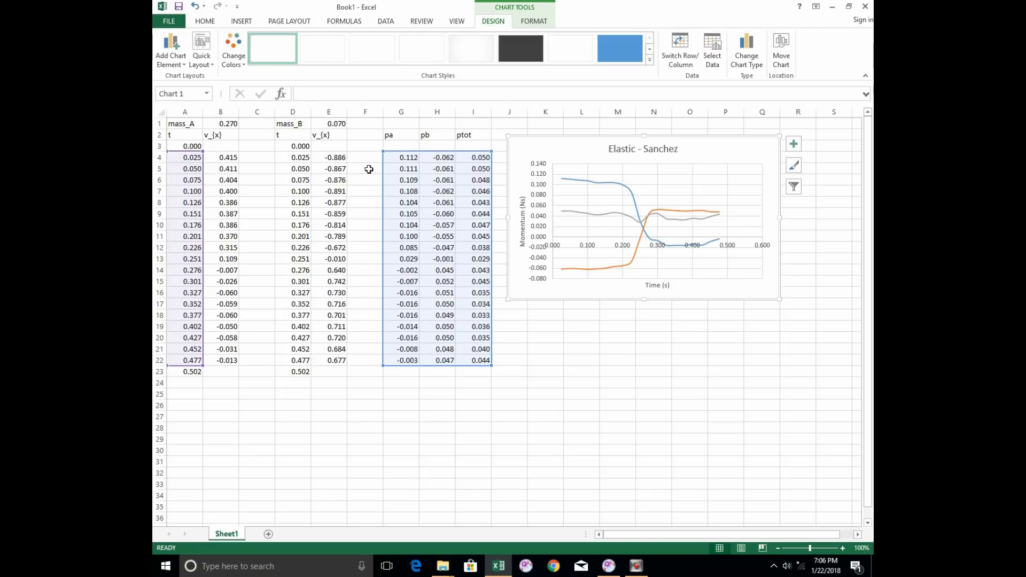
left_click(223, 123)
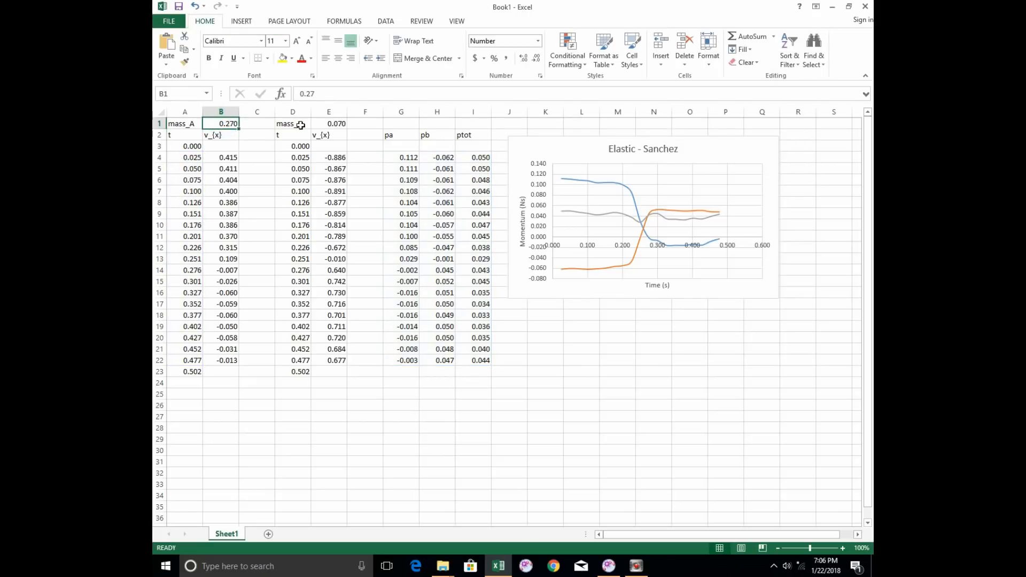
left_click(338, 123)
left_click(366, 158)
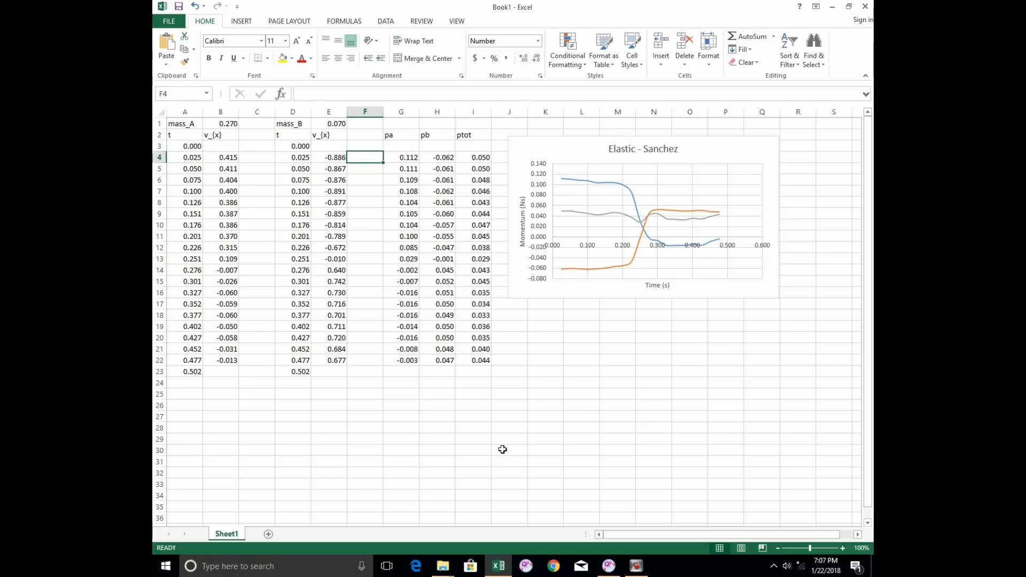
Rename the worksheet holding the momentum data and chart as "elastic"
double_click(232, 535)
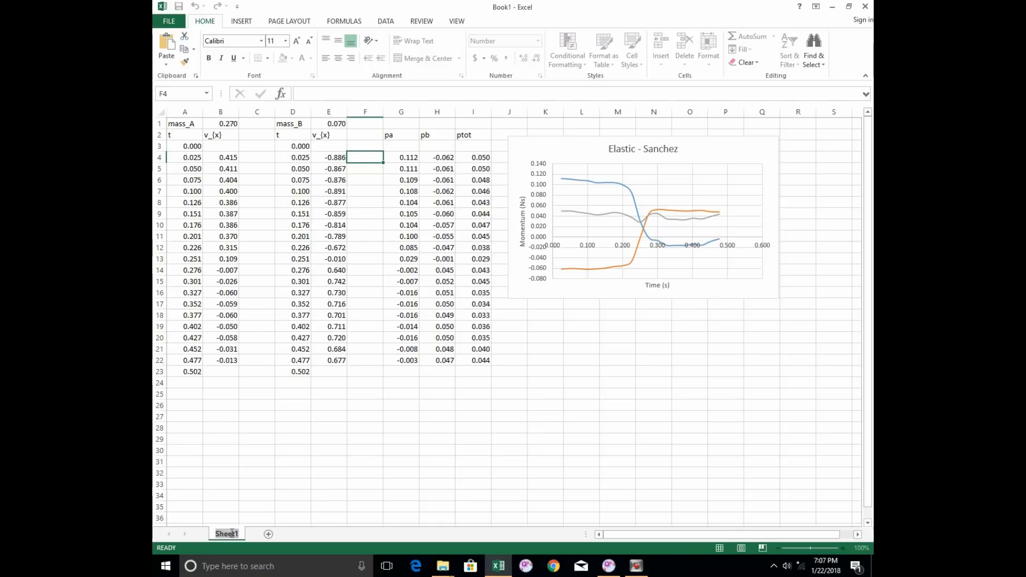
type("elastic")
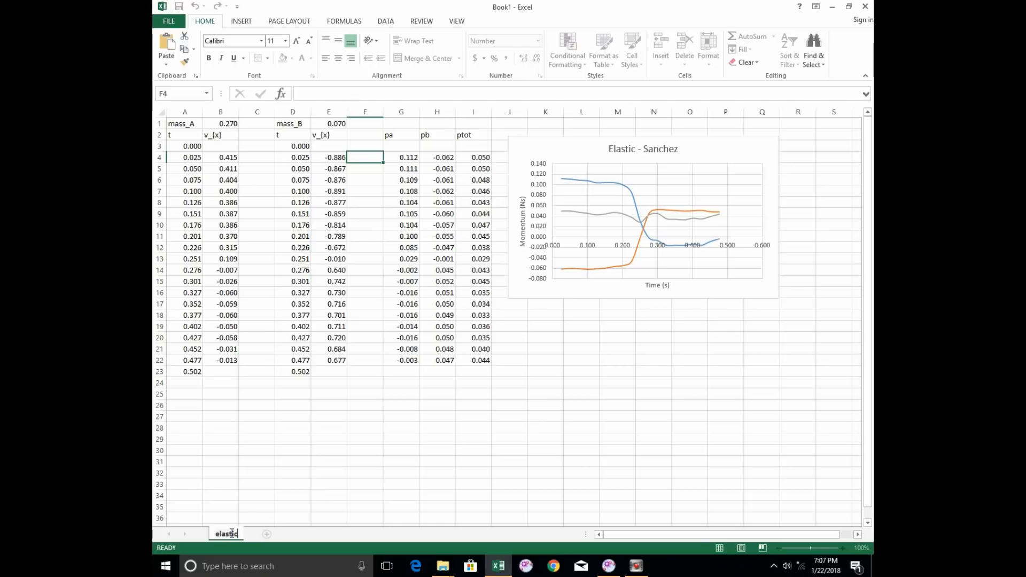
key("Return")
left_click(243, 509)
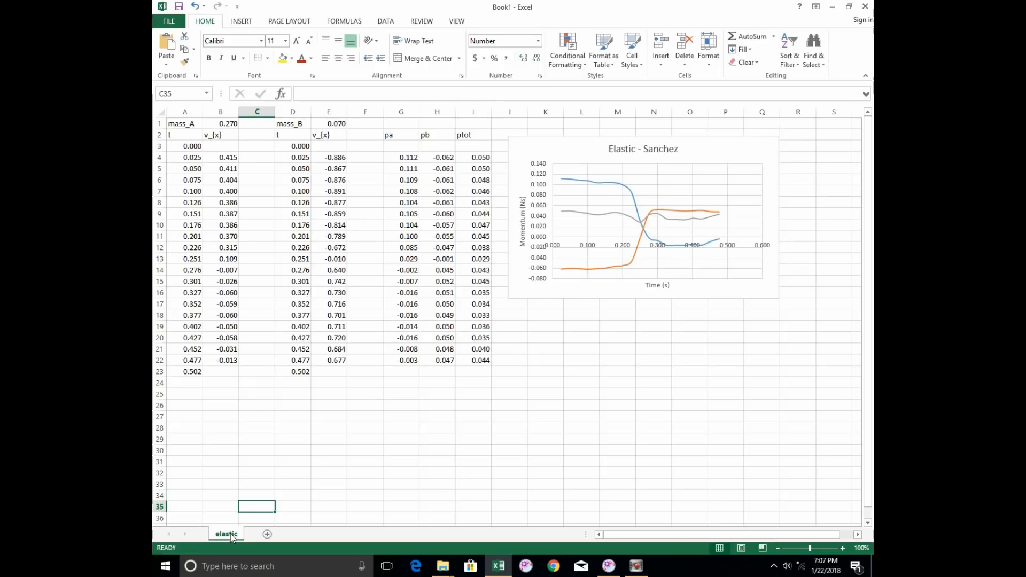
Create a copy of the elastic worksheet at the end of the workbook
right_click(231, 537)
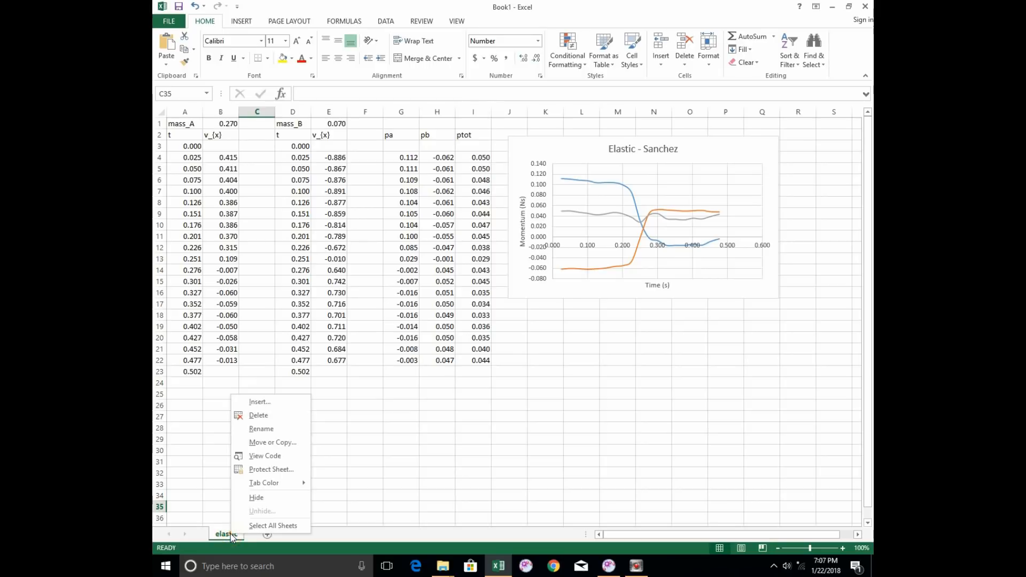
left_click(274, 442)
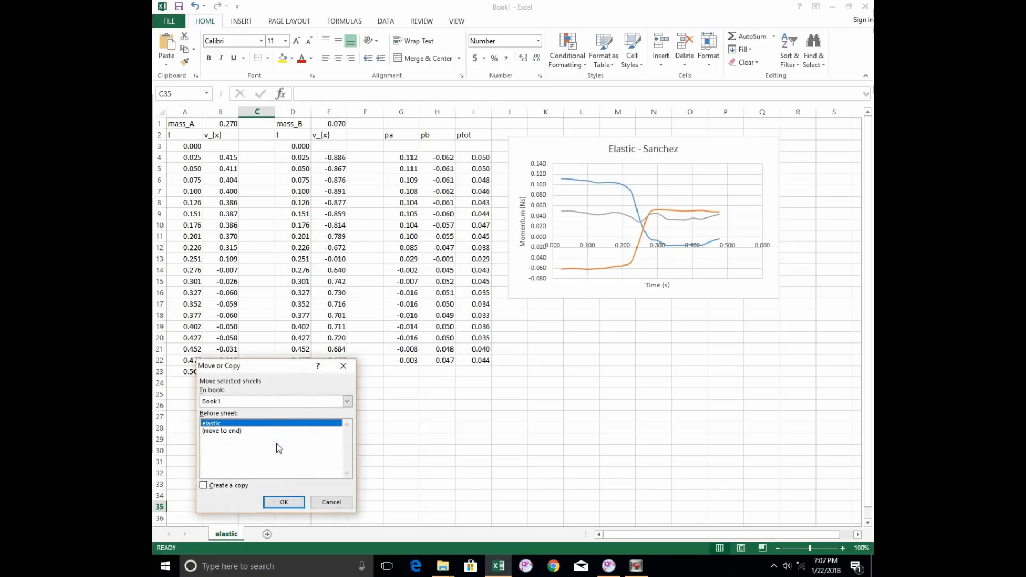
left_click(238, 436)
left_click(230, 485)
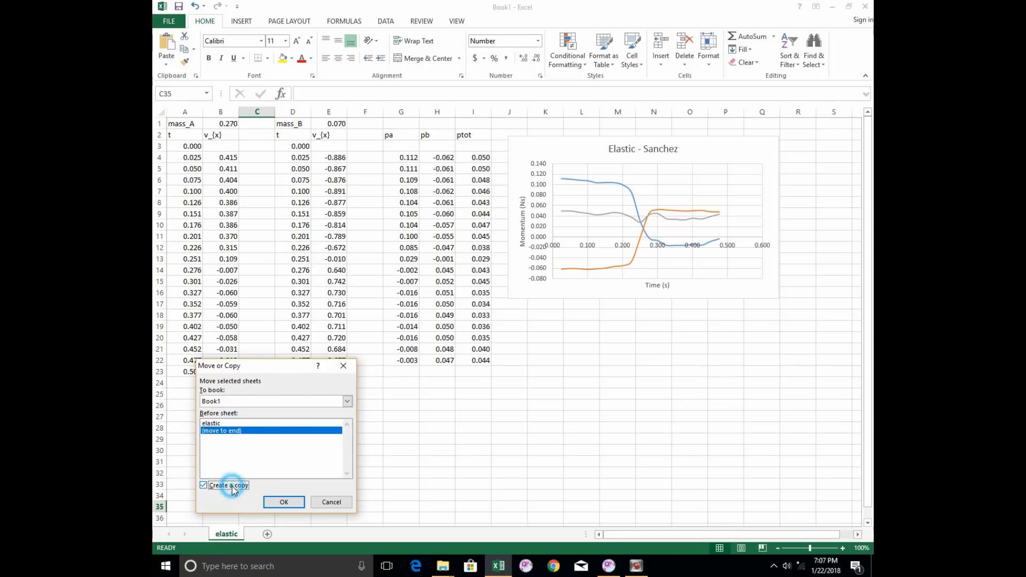
left_click(277, 500)
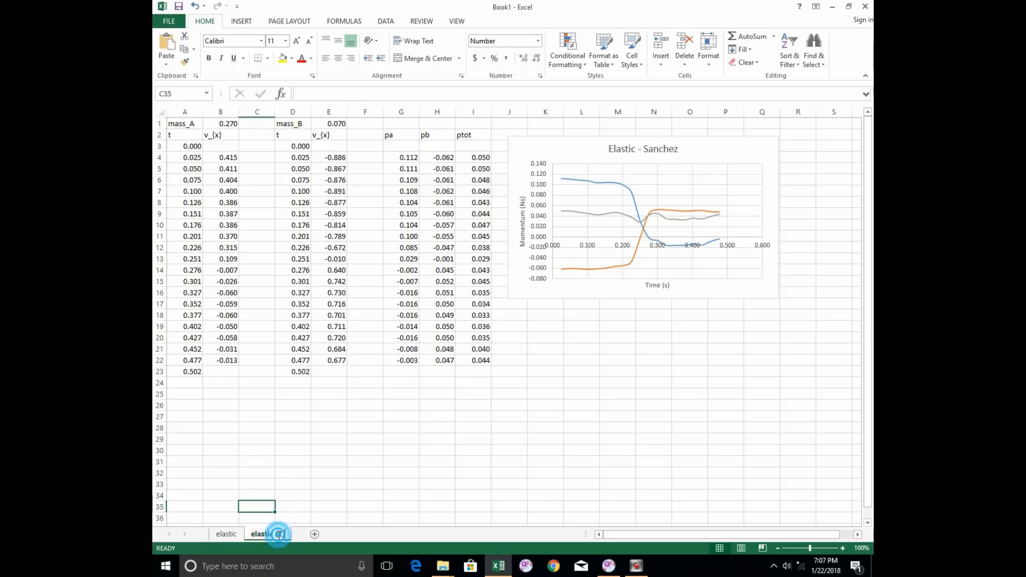
Rename the copied worksheet as "inelastic"
double_click(278, 535)
type("inelastic")
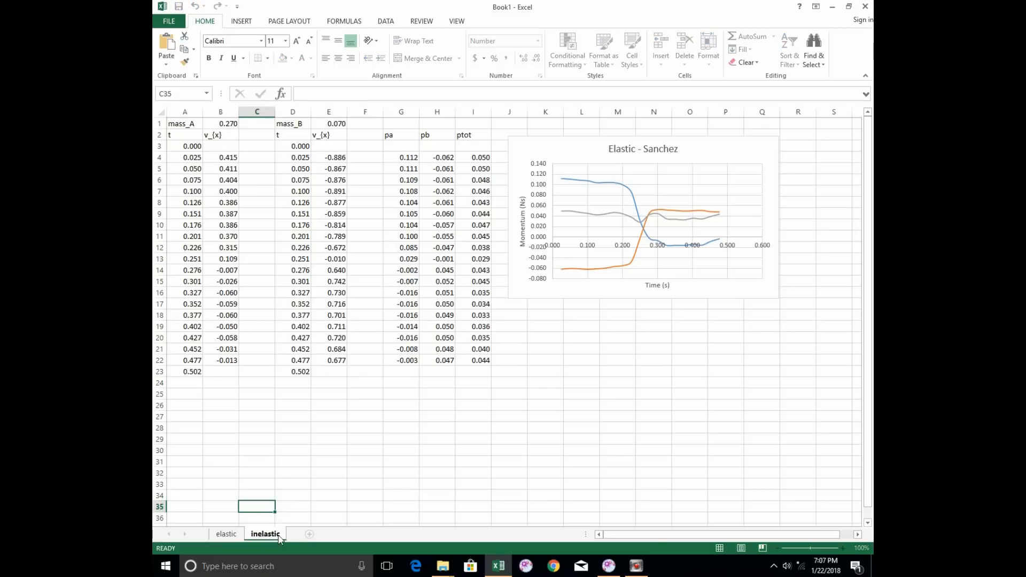
key("Return")
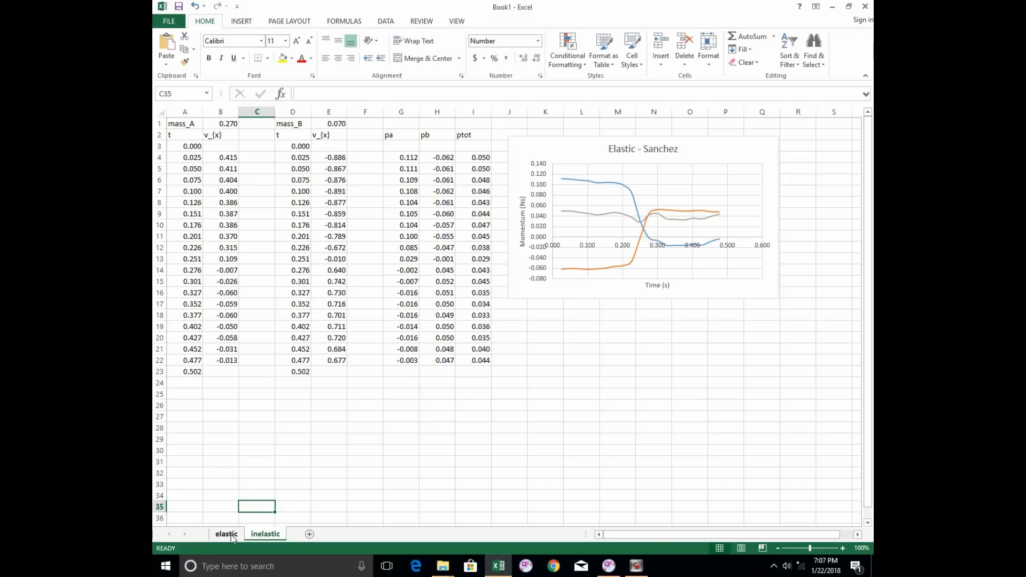
Compare the elastic worksheet with its inelastic copy, ending on the inelastic one
left_click(227, 534)
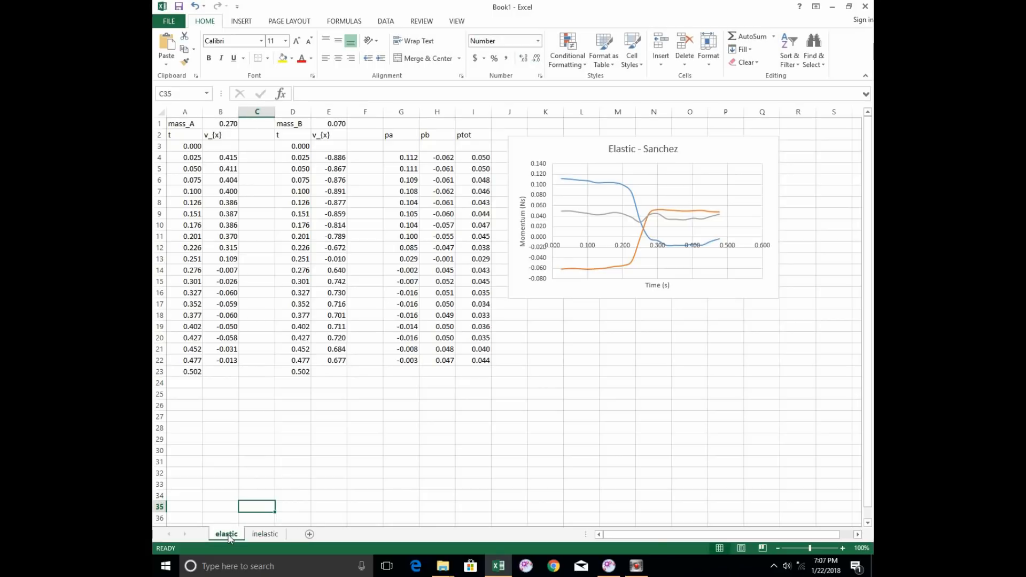
left_click(540, 146)
left_click(266, 536)
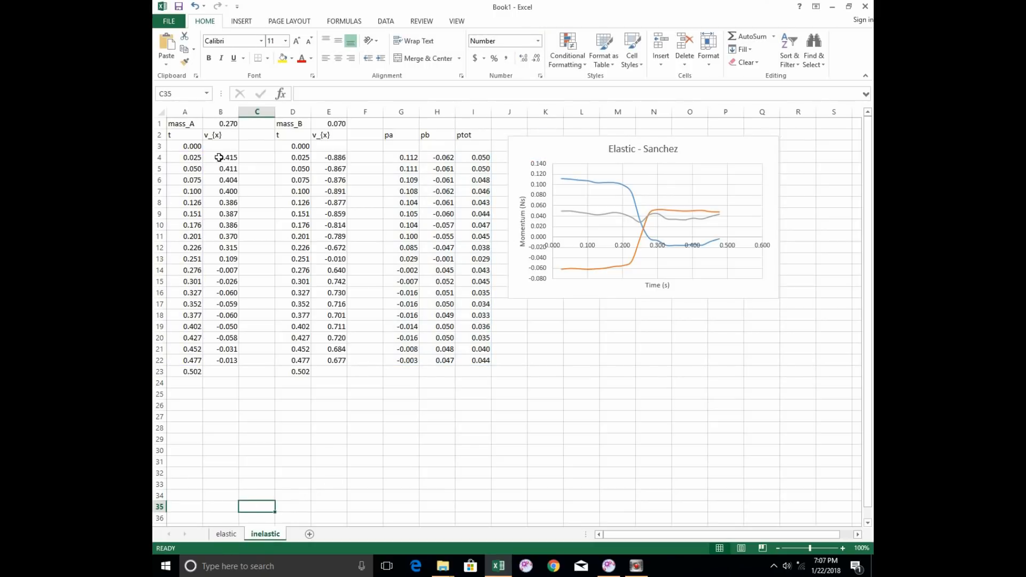
Try a mass_A of 0.070 on the inelastic worksheet and check its effect on the masses and momentum chart
left_click(217, 125)
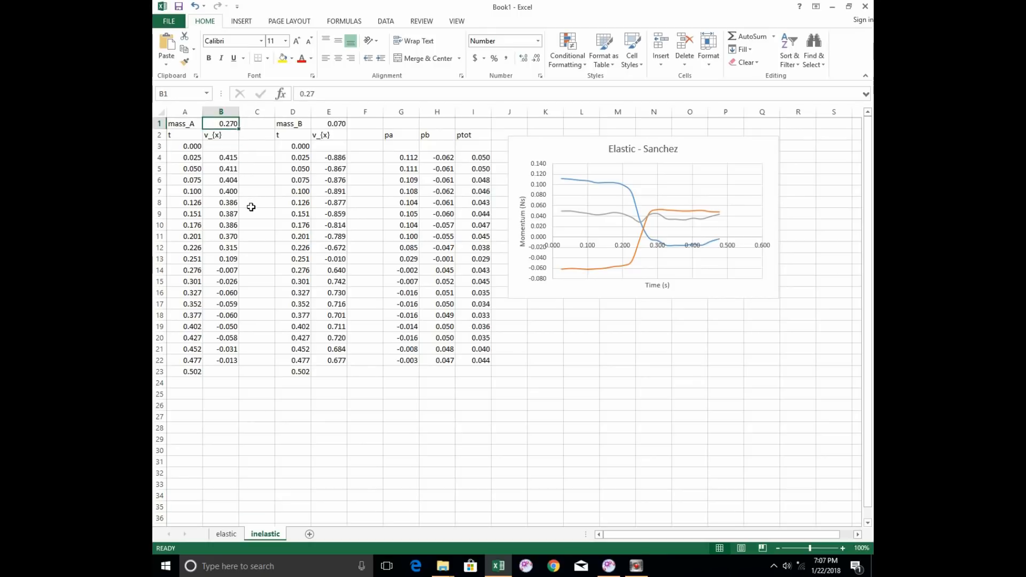
type("0.")
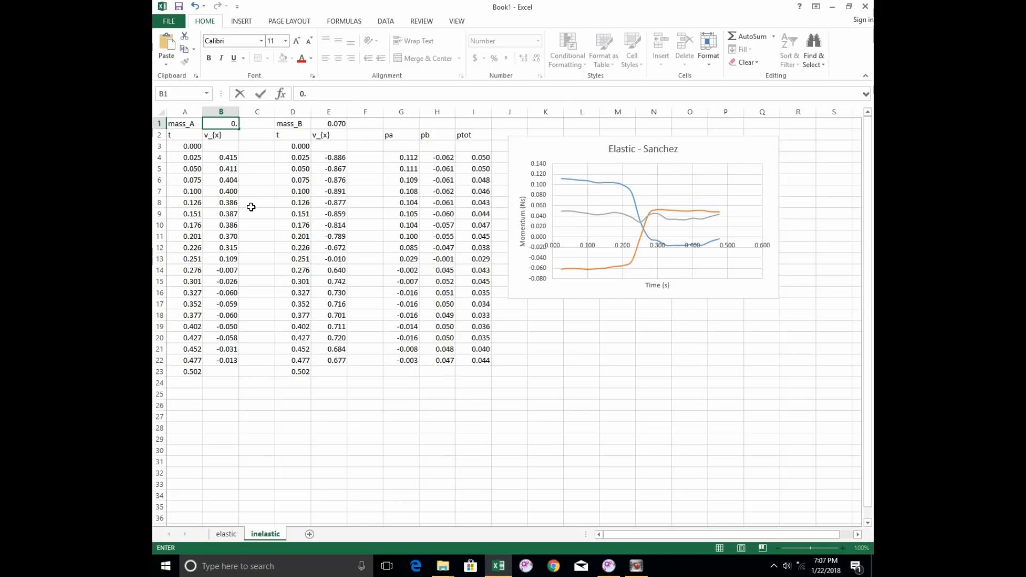
type("070")
key("Return")
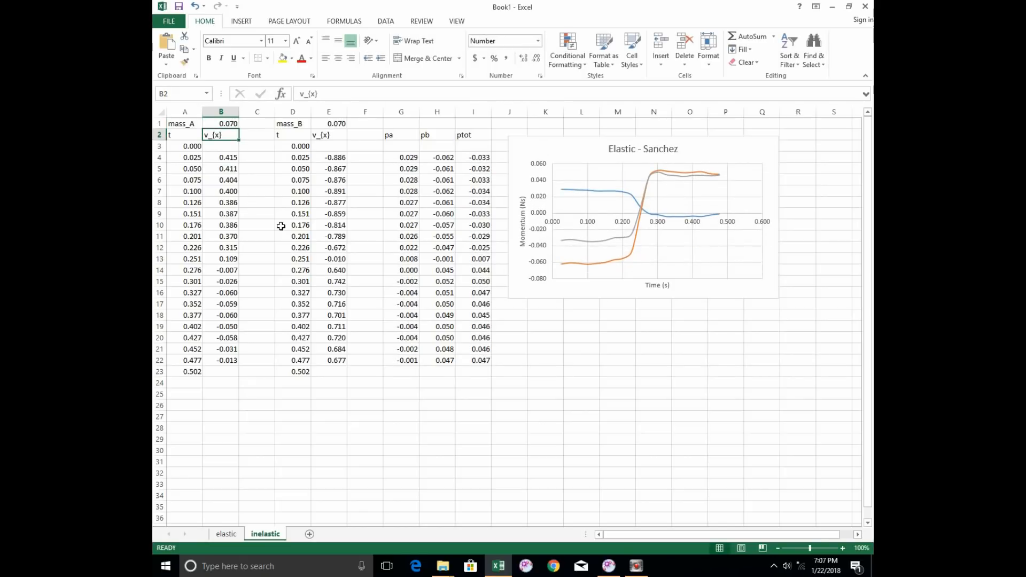
left_click(215, 124)
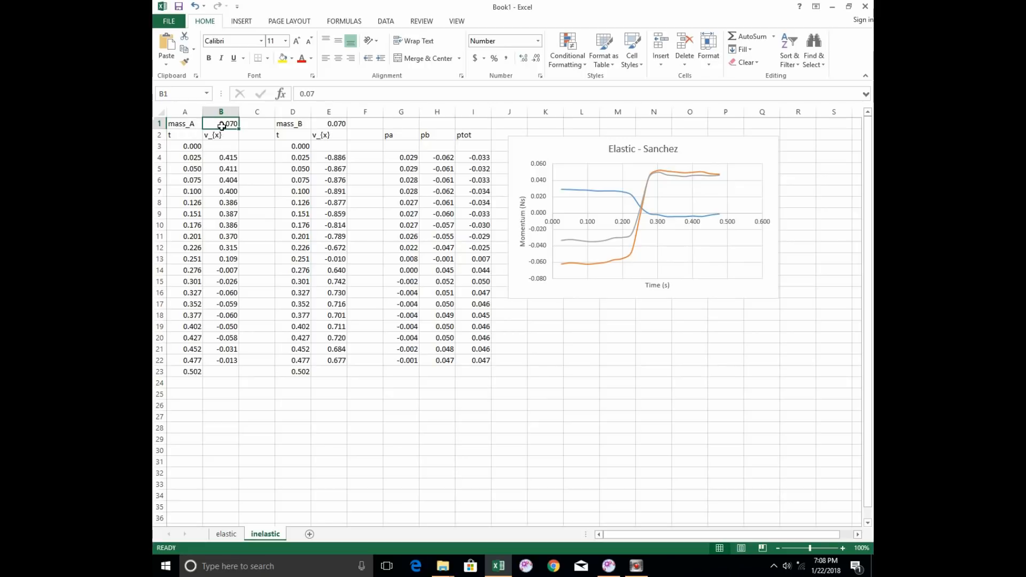
left_click(331, 125)
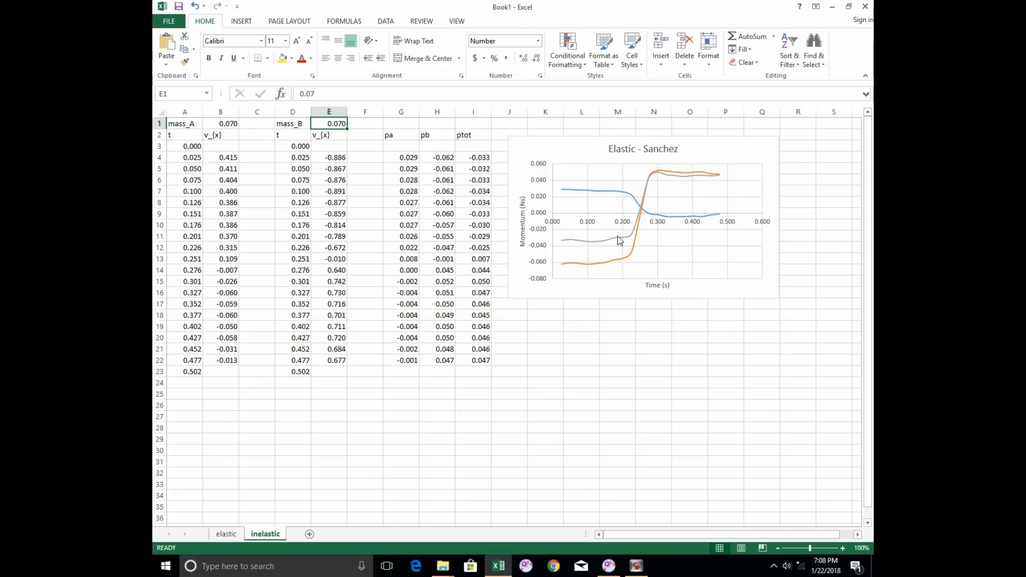
mouse_move(668, 176)
Return mass_A on the inelastic worksheet to 0.270
left_click(223, 123)
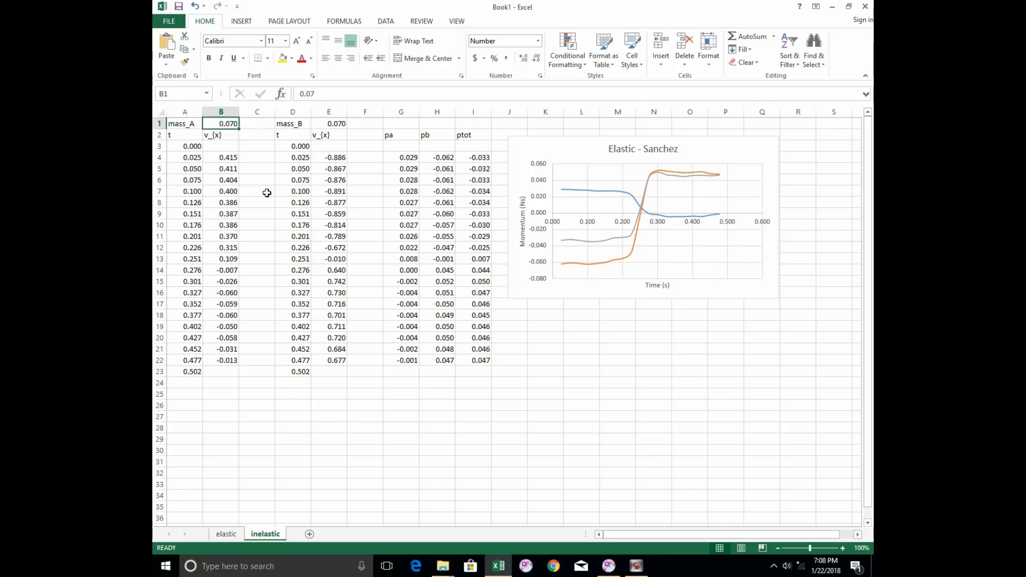
type("0.270")
key("Return")
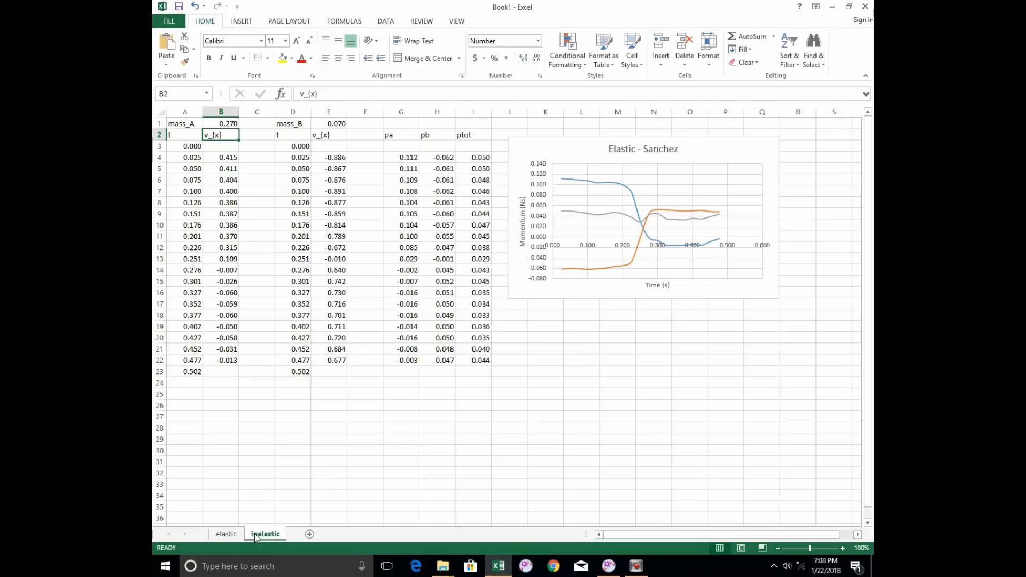
Try a mass_A of 0.5 on the inelastic worksheet and compare the result with the elastic worksheet
key("Up")
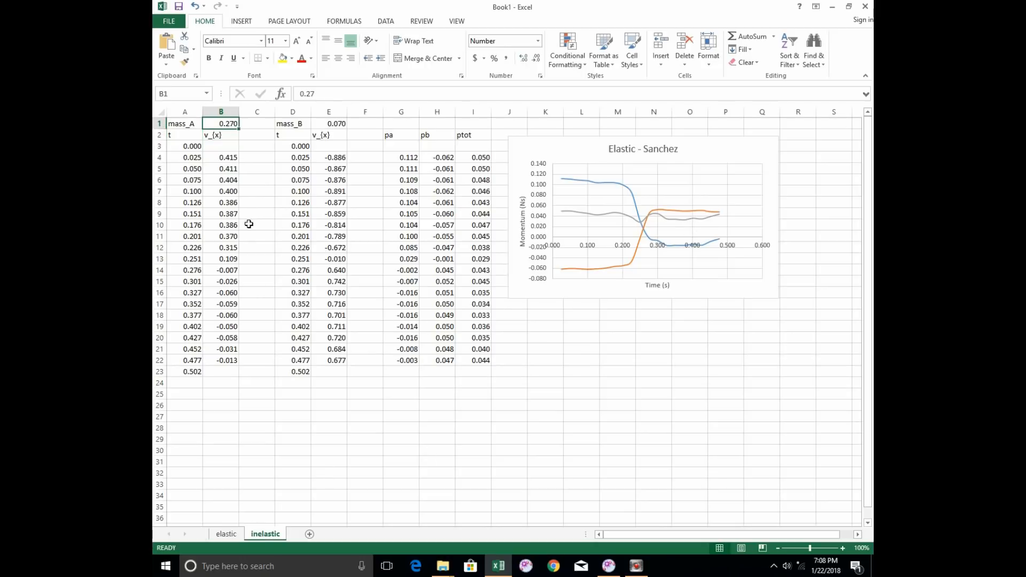
type("0.5")
key("Return")
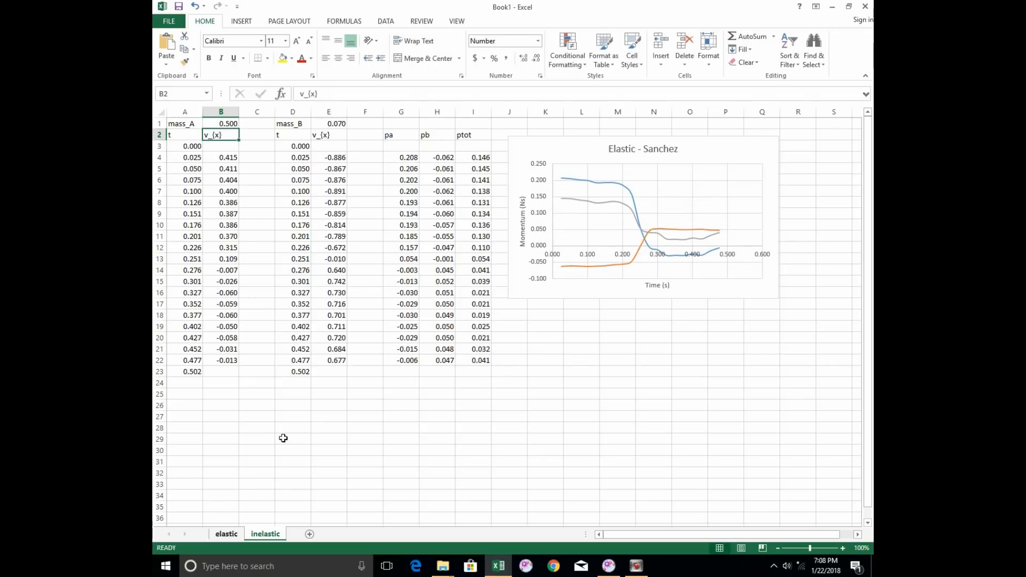
left_click(237, 534)
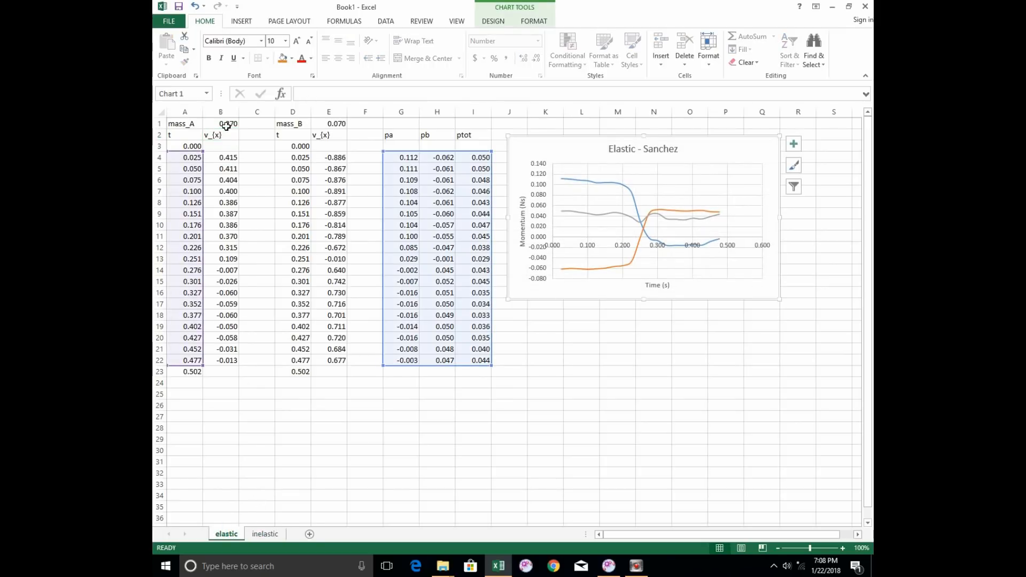
left_click(266, 535)
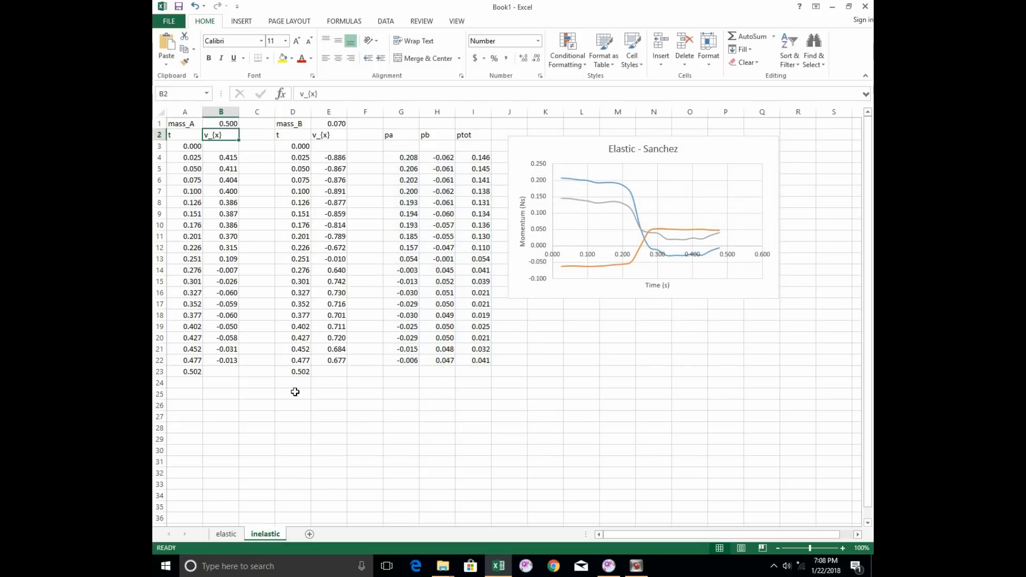
Restore mass_A in cell B1 of the inelastic worksheet to 0.27
key("Up")
type("0.27")
key("Return")
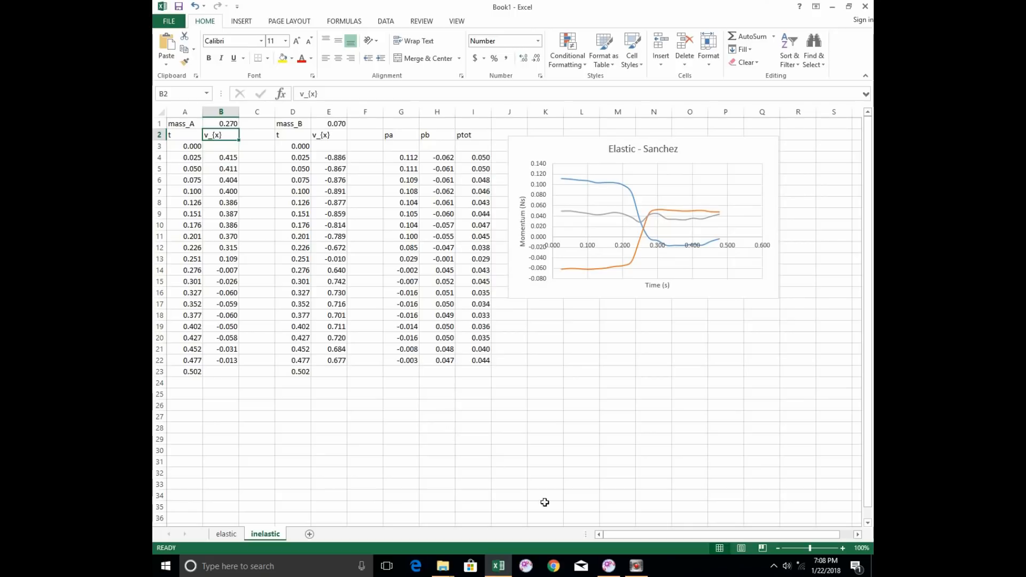
Switch to Tracker and import the video 20180112_130615-inelastic-same_mass.mp4
left_click(609, 566)
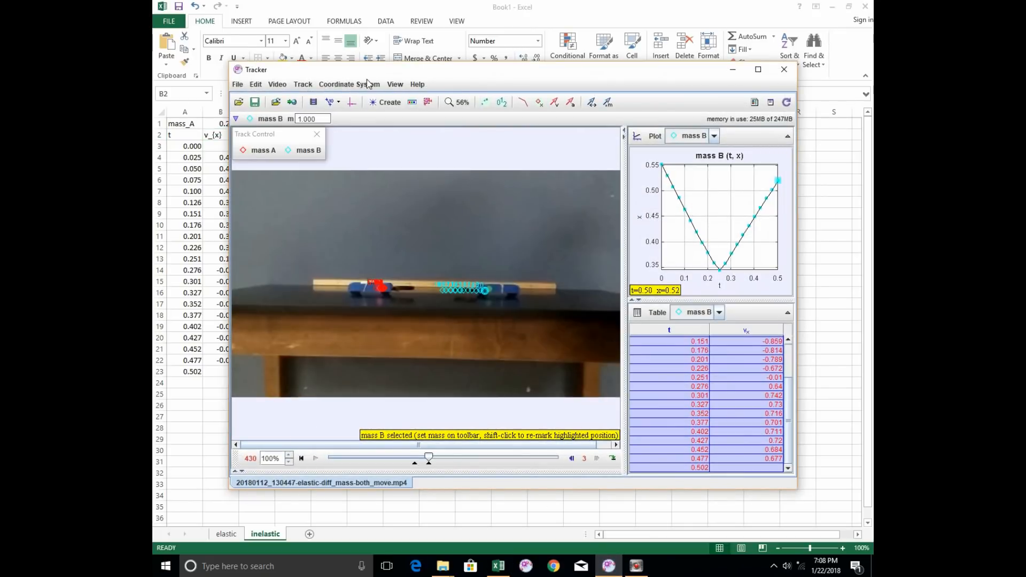
left_click(237, 85)
mouse_move(347, 251)
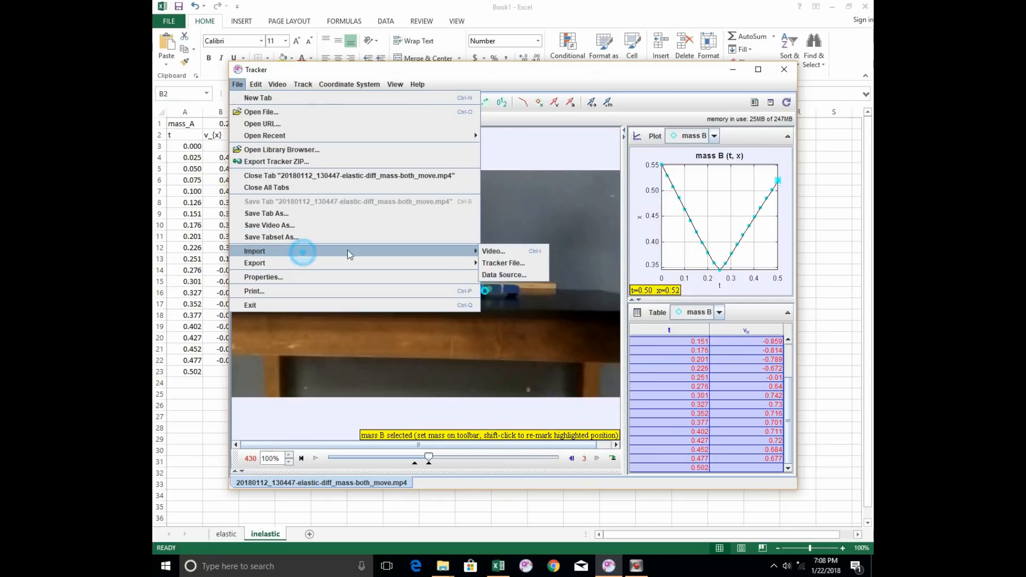
left_click(488, 252)
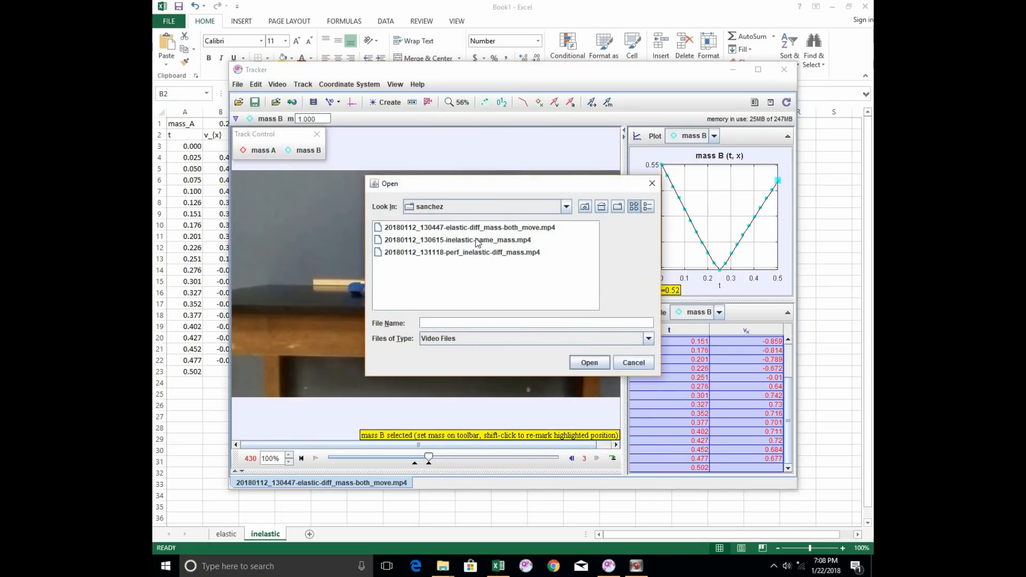
double_click(430, 241)
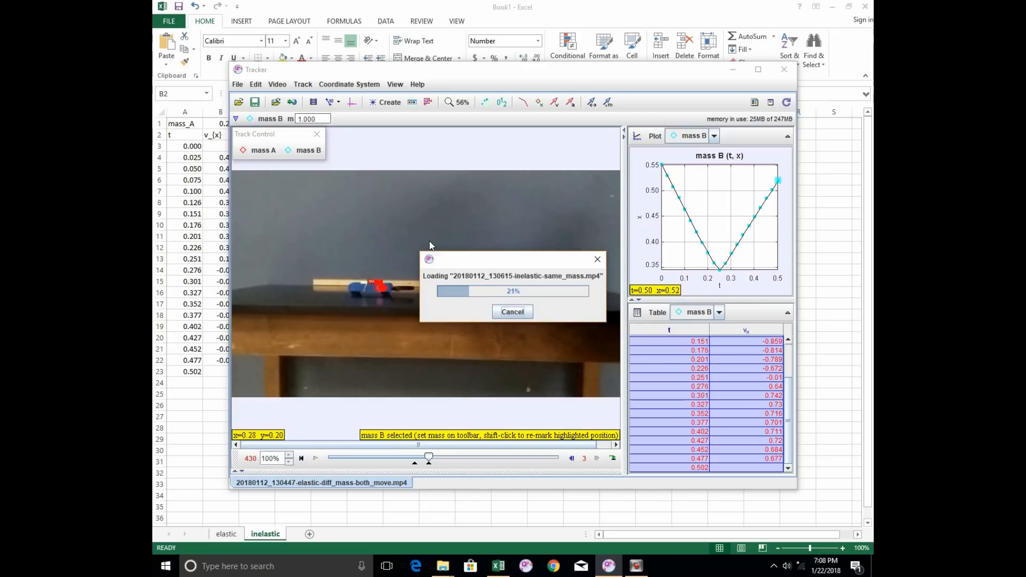
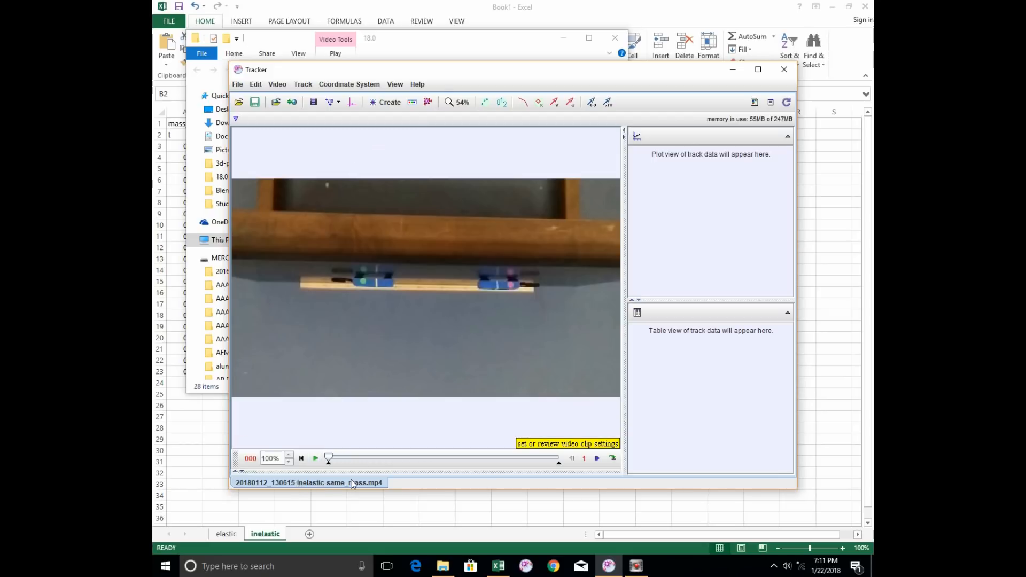
Apply a Rotate filter of 180° to the inelastic collision video
left_click(277, 84)
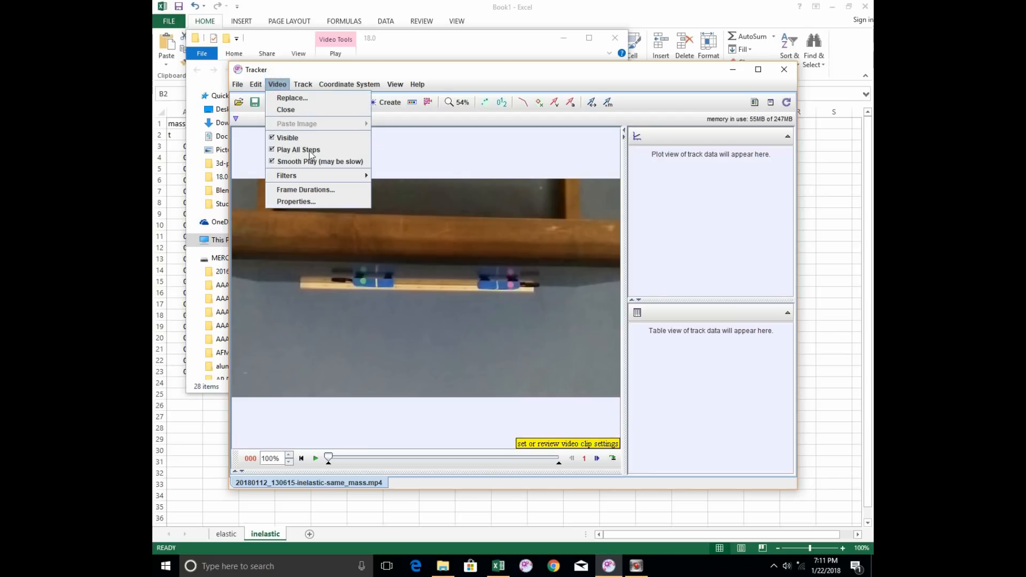
mouse_move(320, 176)
mouse_move(376, 180)
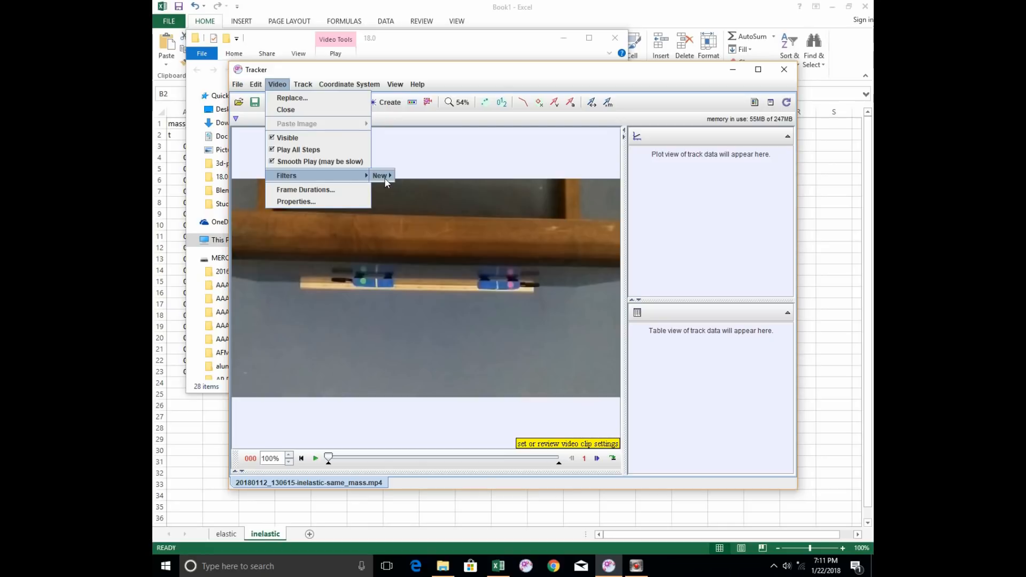
left_click(434, 292)
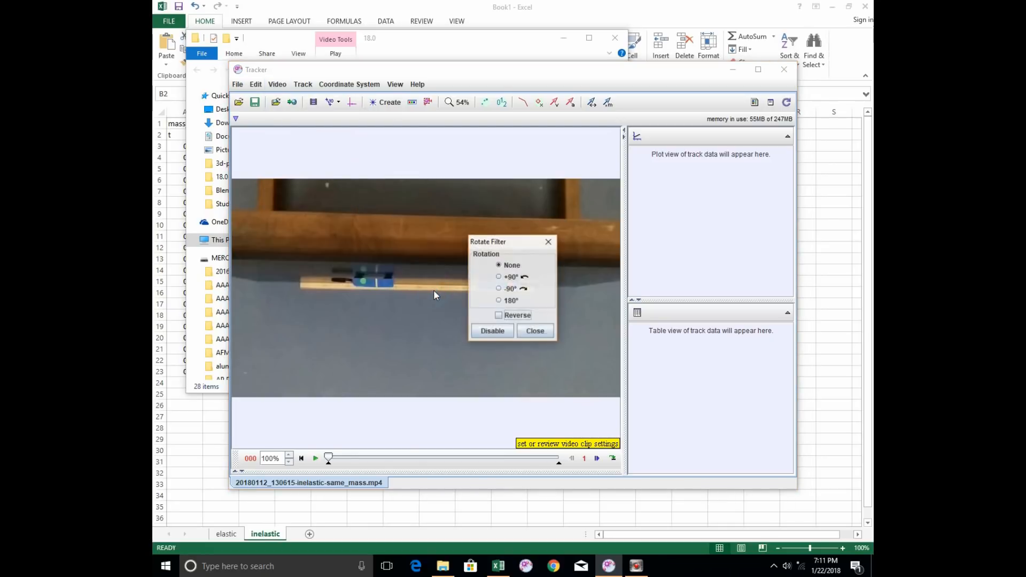
left_click(499, 300)
left_click(535, 331)
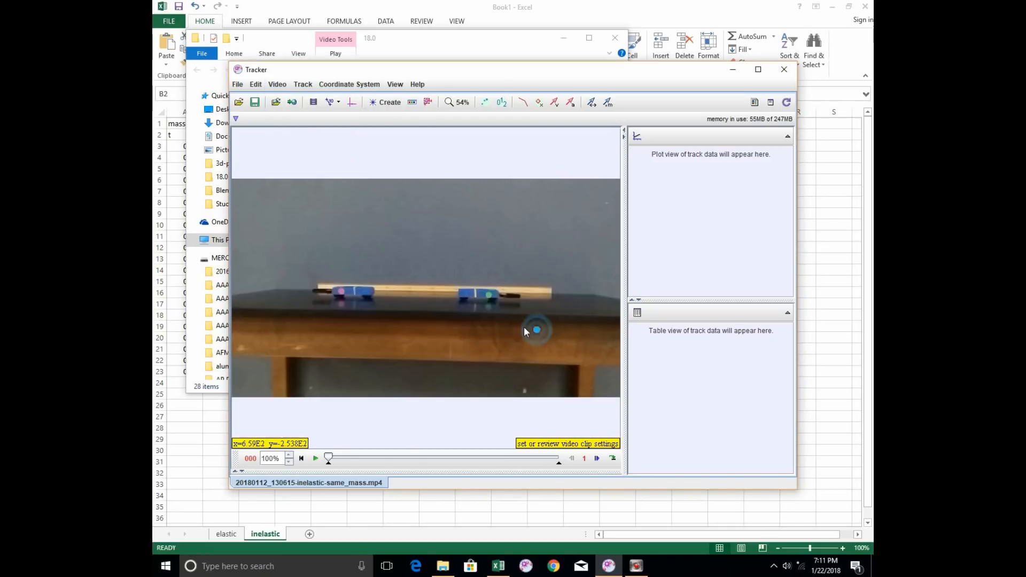
Add a calibration stick and stretch it between the two ends of the wooden stick behind the carts
left_click(331, 103)
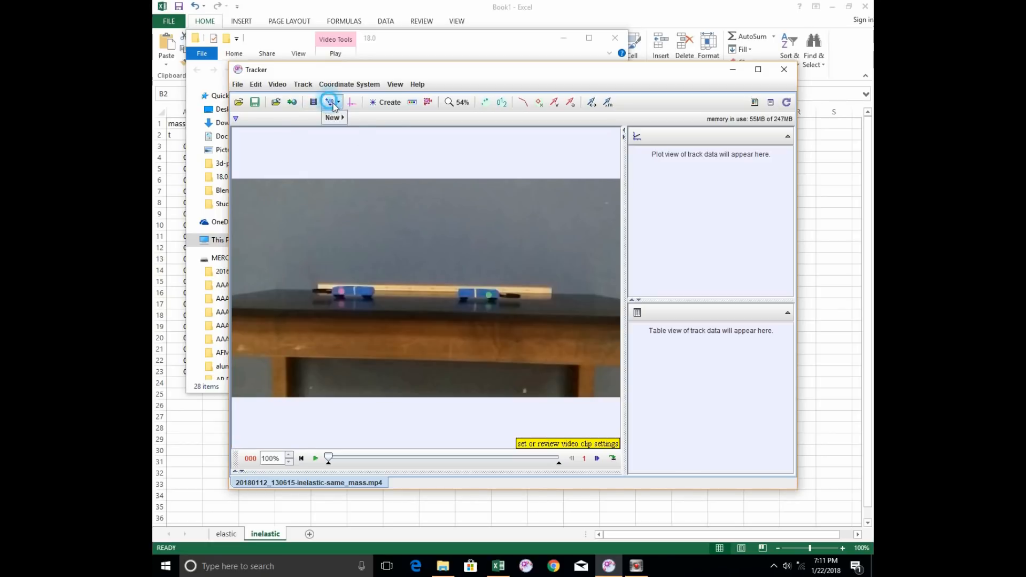
mouse_move(333, 118)
left_click(366, 117)
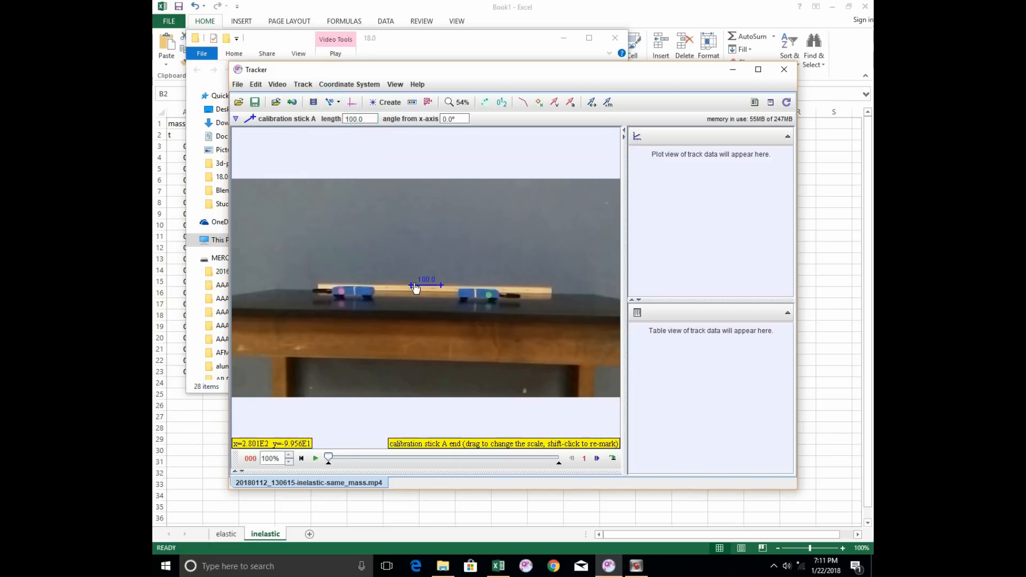
left_click_drag(415, 285, 319, 286)
left_click_drag(441, 286, 554, 295)
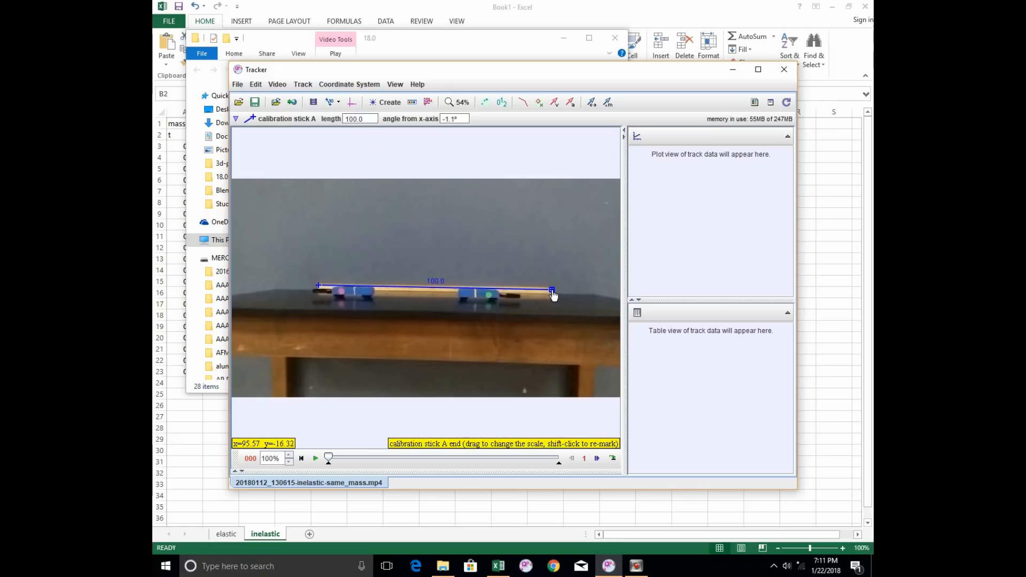
Set the calibration stick's length to 1 and hide the stick
left_click(435, 281)
type("1")
key("Return")
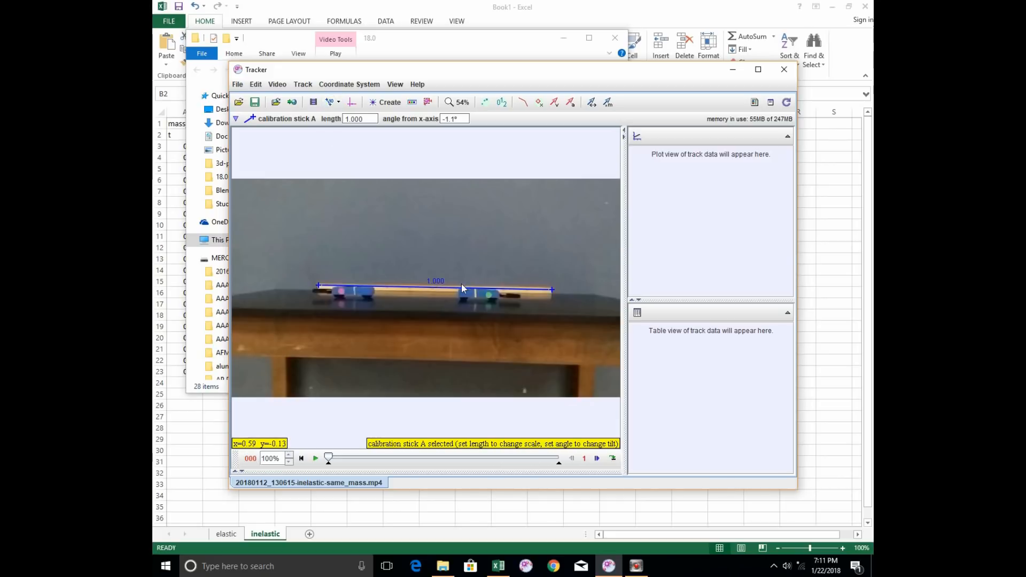
left_click(331, 104)
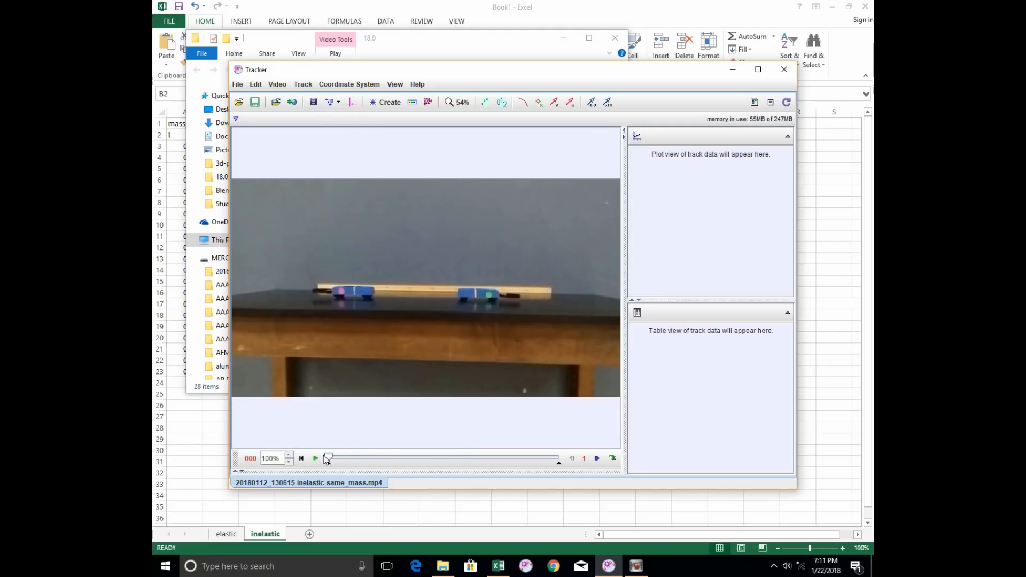
Examine the video frames to find where the pushed cart is released and where the collision has ended
left_click_drag(328, 460, 431, 460)
left_click(415, 459)
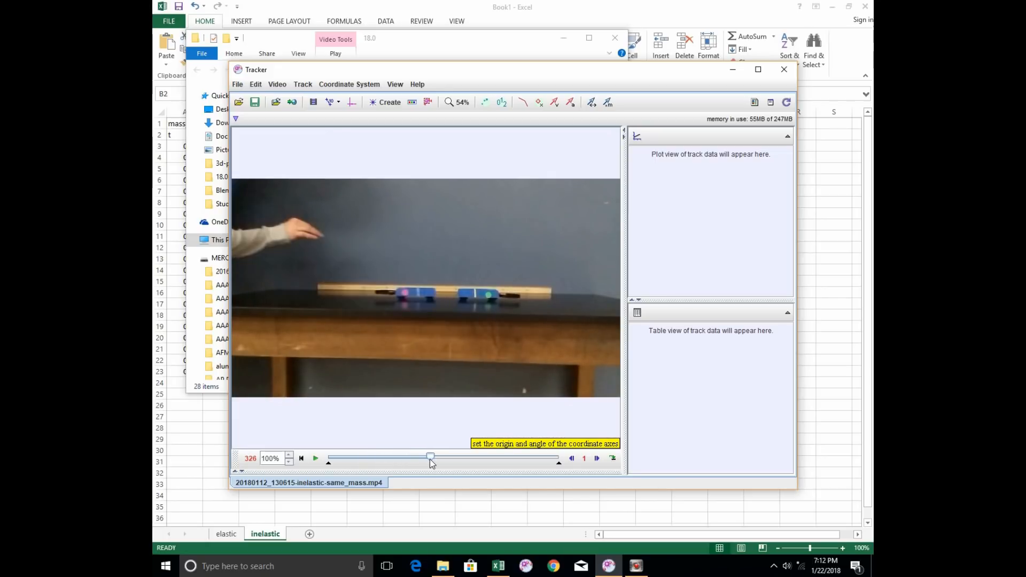
left_click(430, 458)
left_click(421, 459)
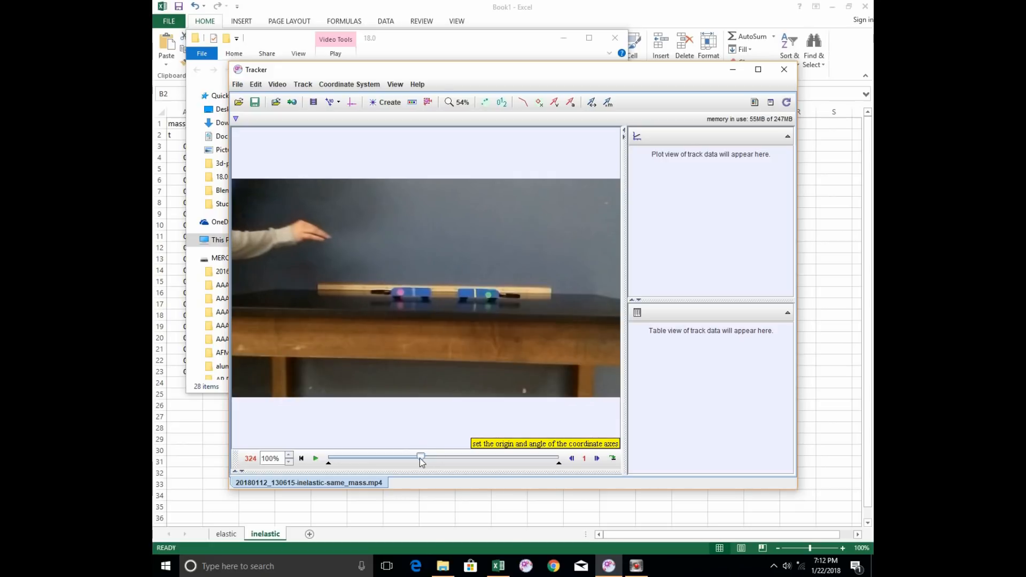
left_click_drag(416, 459, 424, 459)
left_click(597, 460)
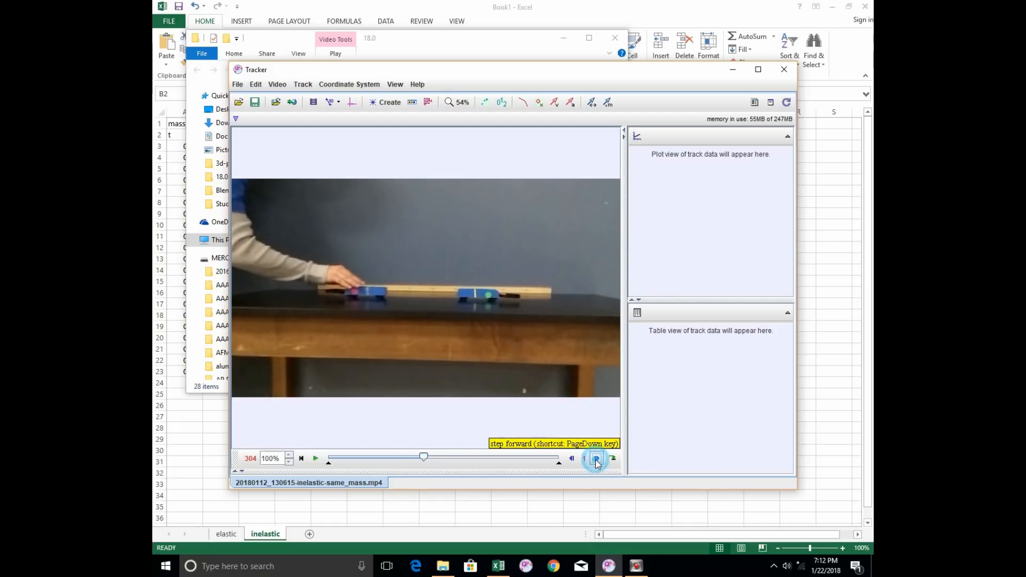
left_click(597, 460)
left_click(597, 459)
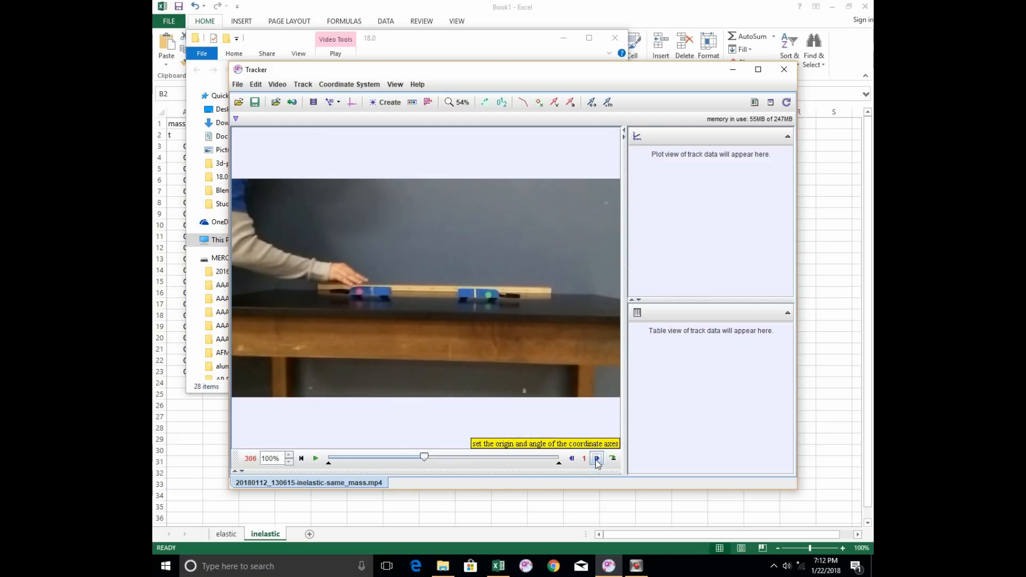
left_click(597, 460)
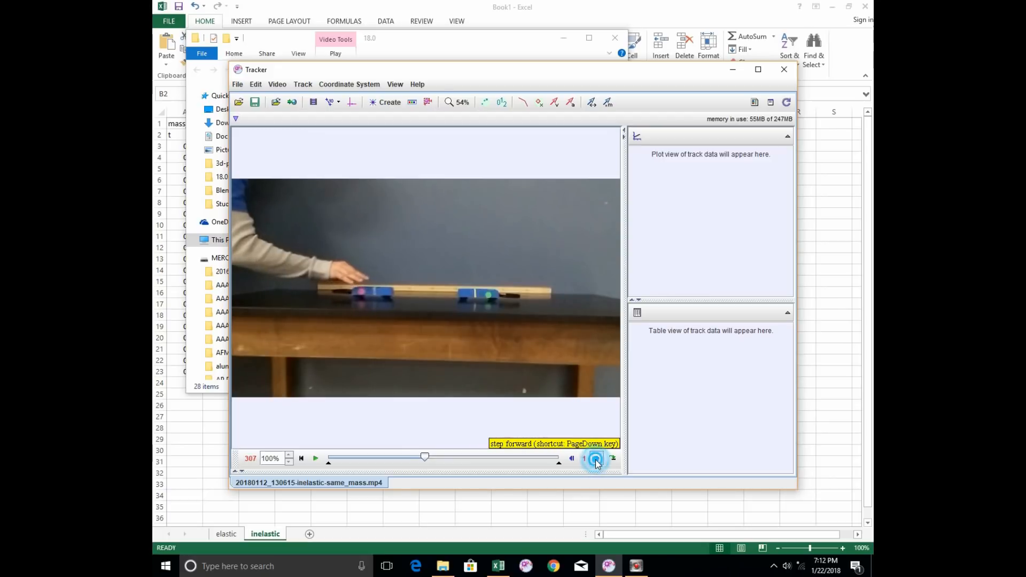
left_click(597, 460)
left_click(597, 460)
left_click(598, 460)
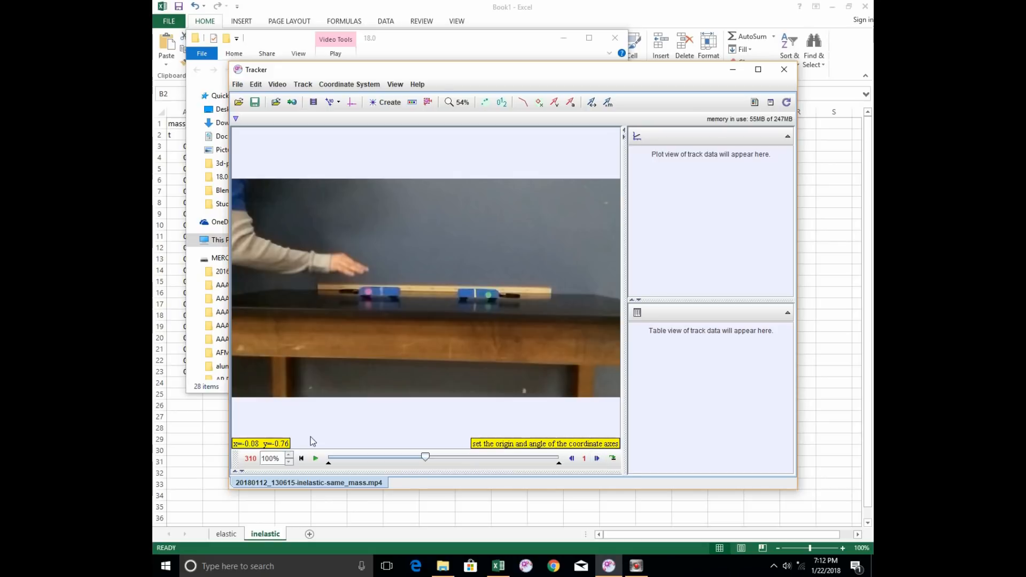
left_click(597, 459)
left_click(597, 459)
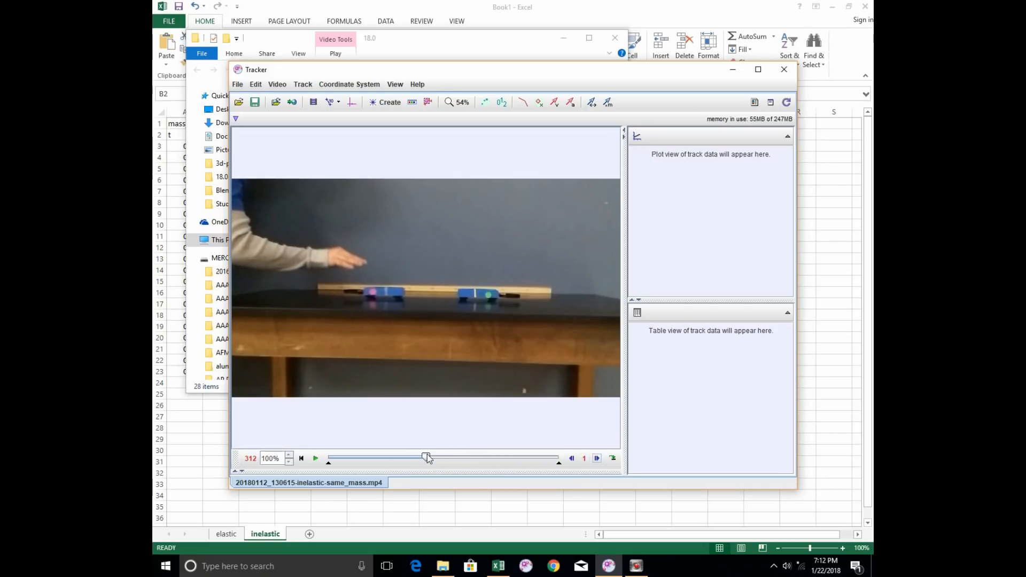
left_click_drag(428, 457, 443, 458)
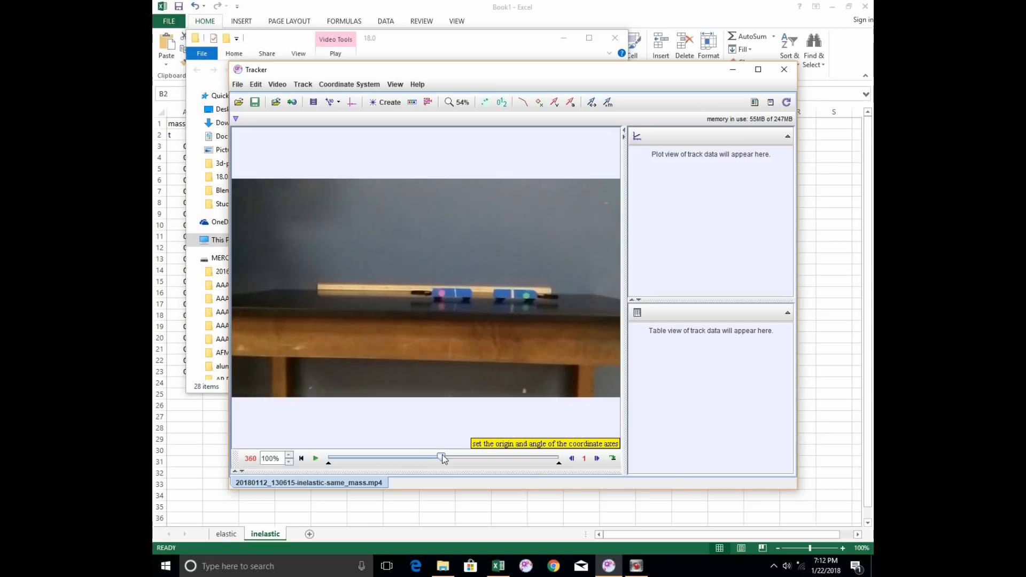
Set the clip's start frame to 310, step size to 3 and end frame to 360, and check the settings
left_click(313, 102)
type("310")
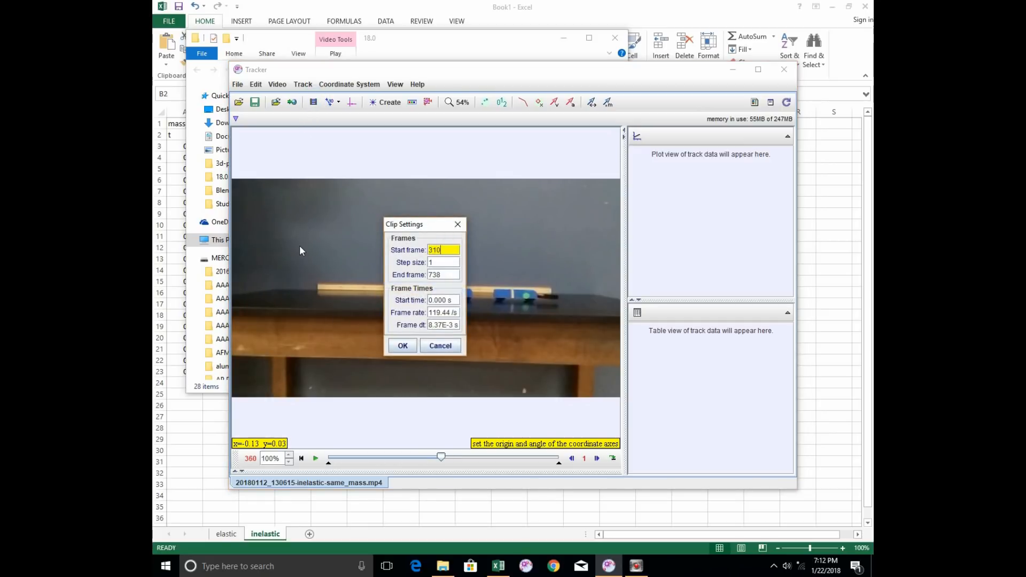
key("Tab")
type("3")
key("Tab")
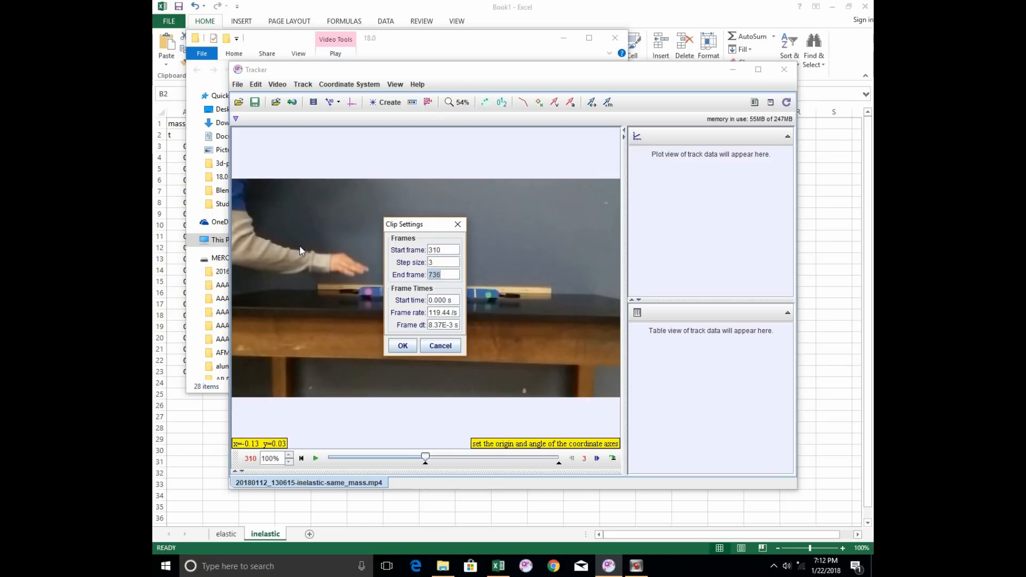
type("360")
left_click(403, 347)
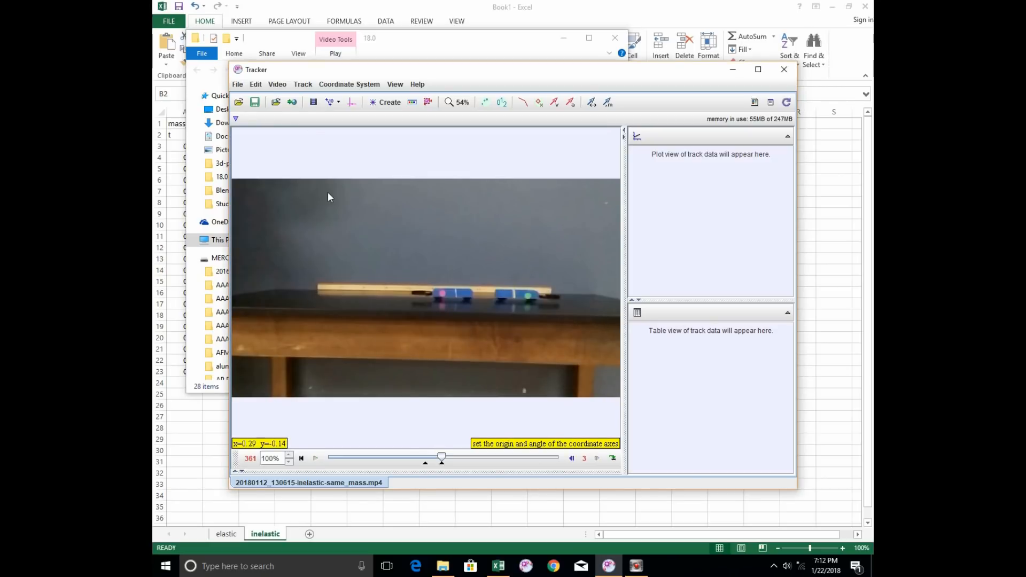
left_click(313, 102)
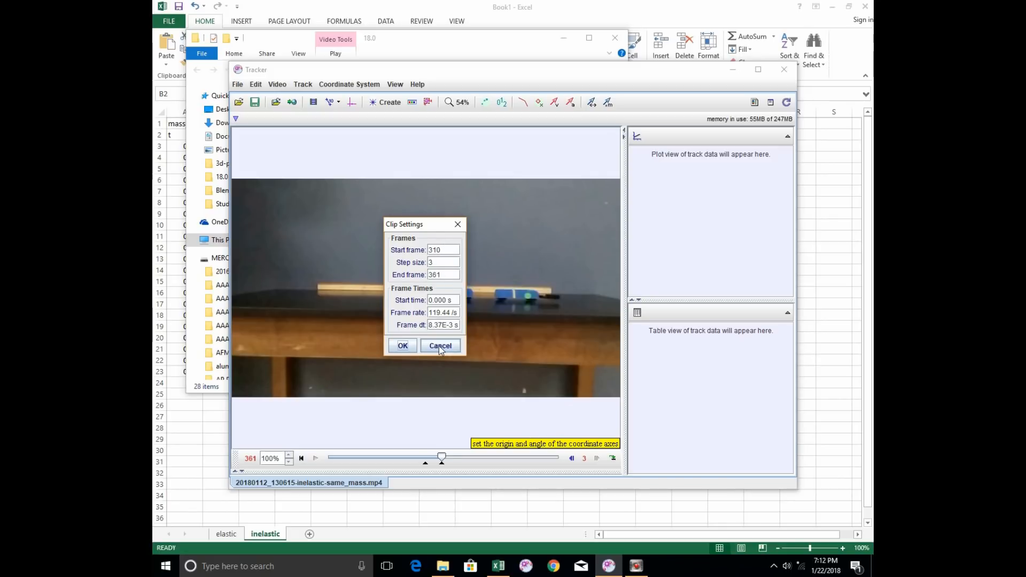
left_click(401, 347)
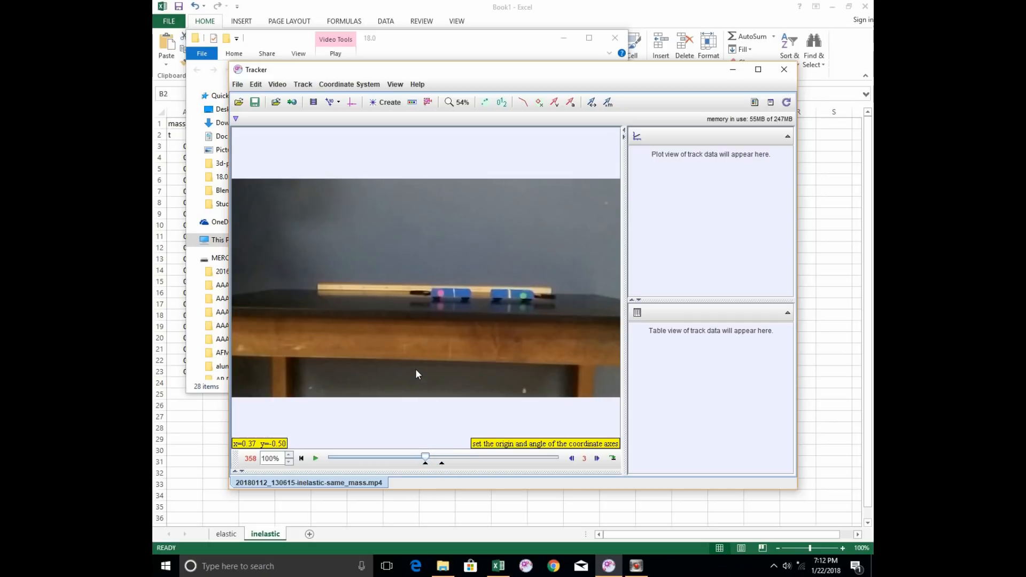
Place the coordinate origin on the pushed cart's pink dot, tilt the x-axis to -1.8° along the carts' path, and hide the axes
left_click(352, 102)
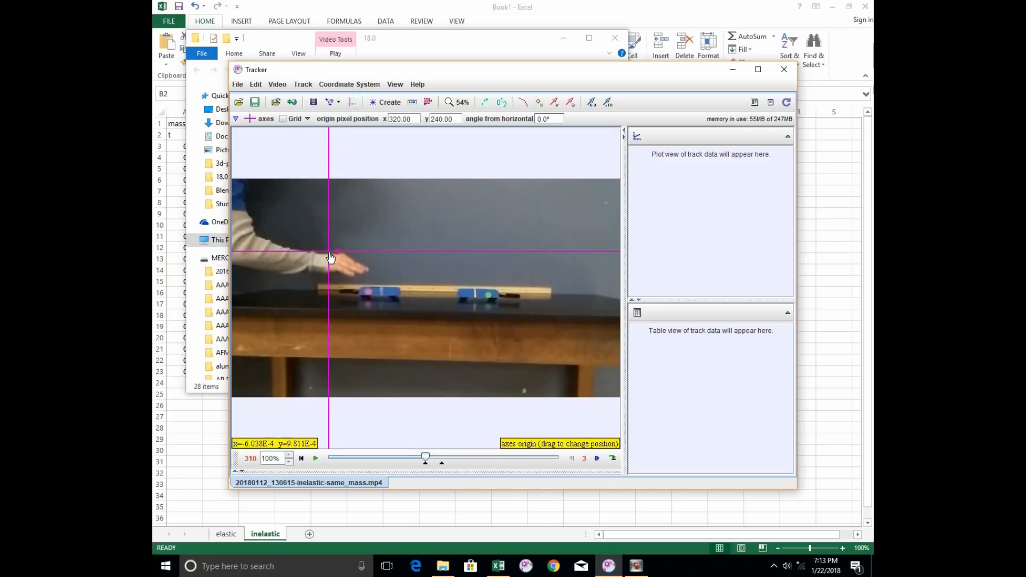
left_click_drag(329, 252, 369, 293)
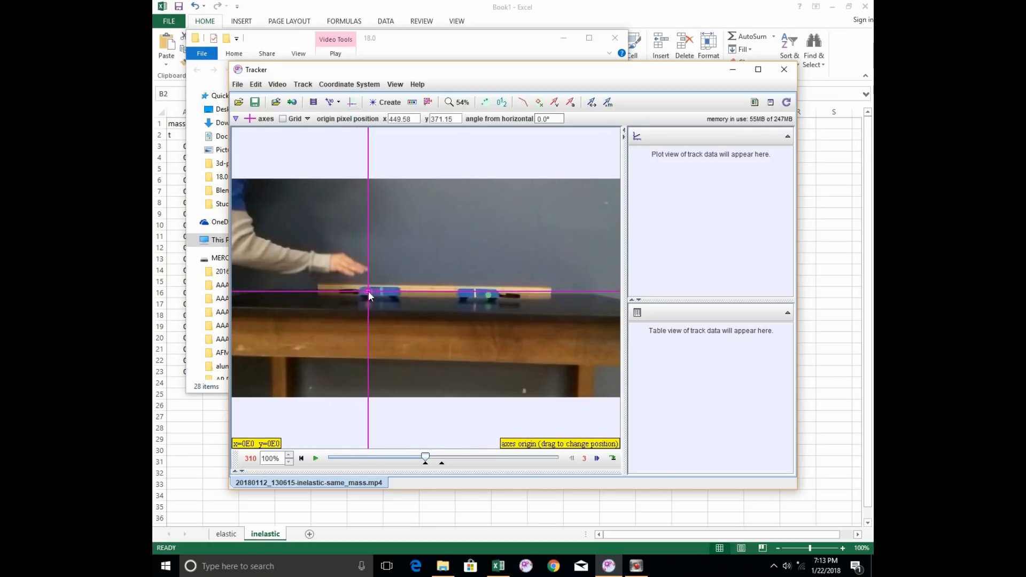
left_click(427, 458)
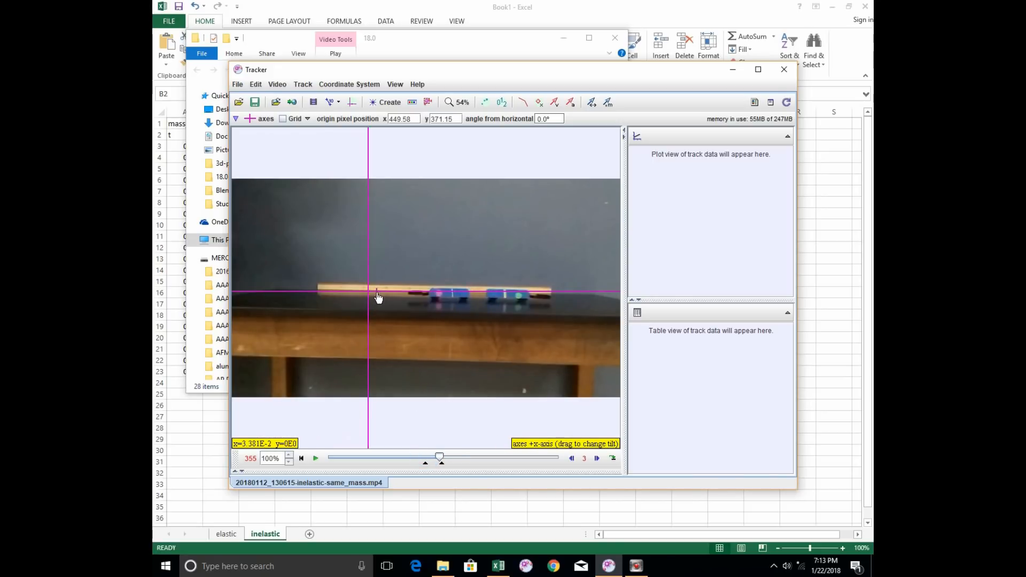
left_click_drag(378, 293, 418, 294)
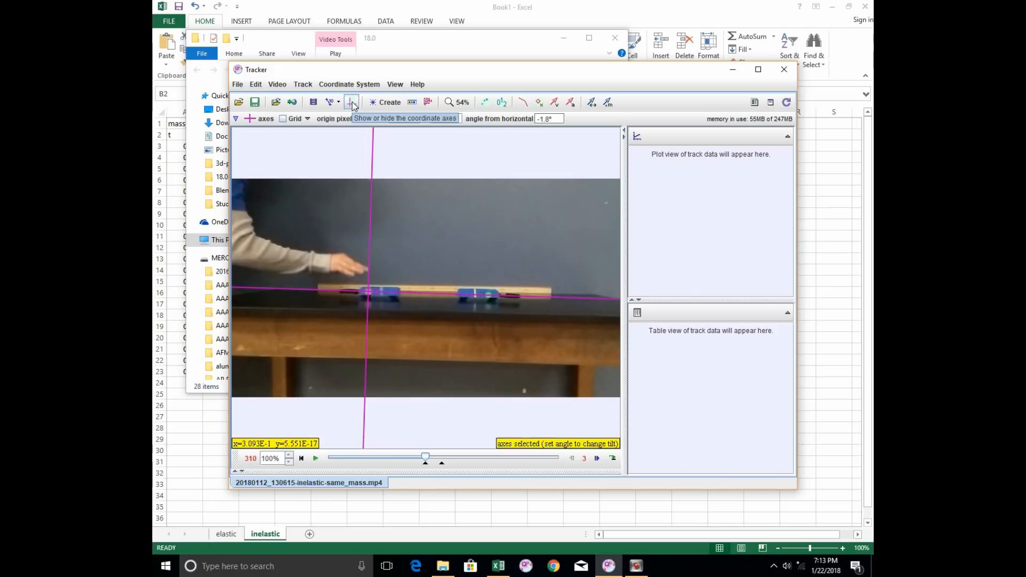
left_click(353, 104)
Create a point mass on the pushed cart's pink dot and autotrack it through the clip
left_click(386, 102)
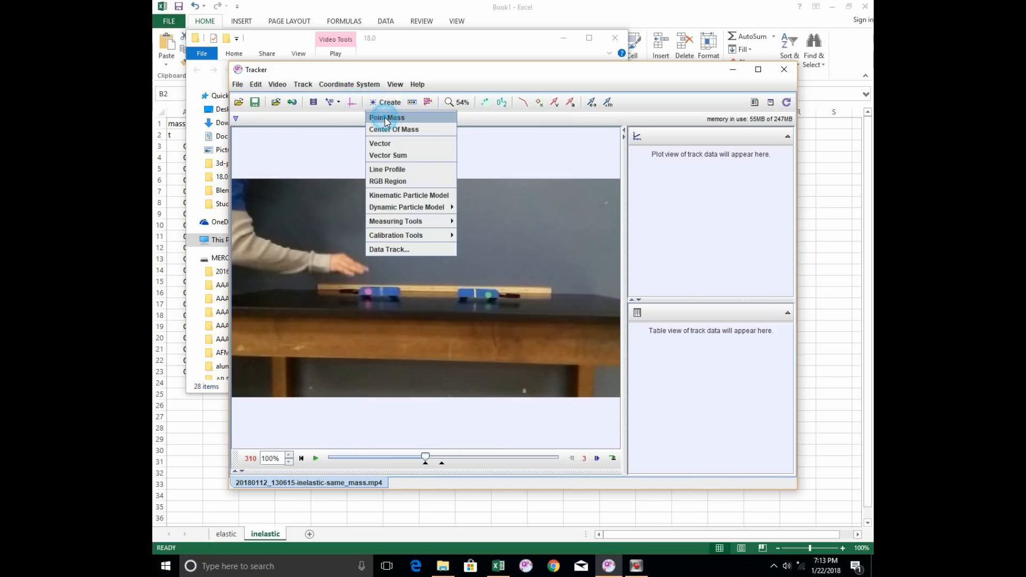
left_click(386, 118)
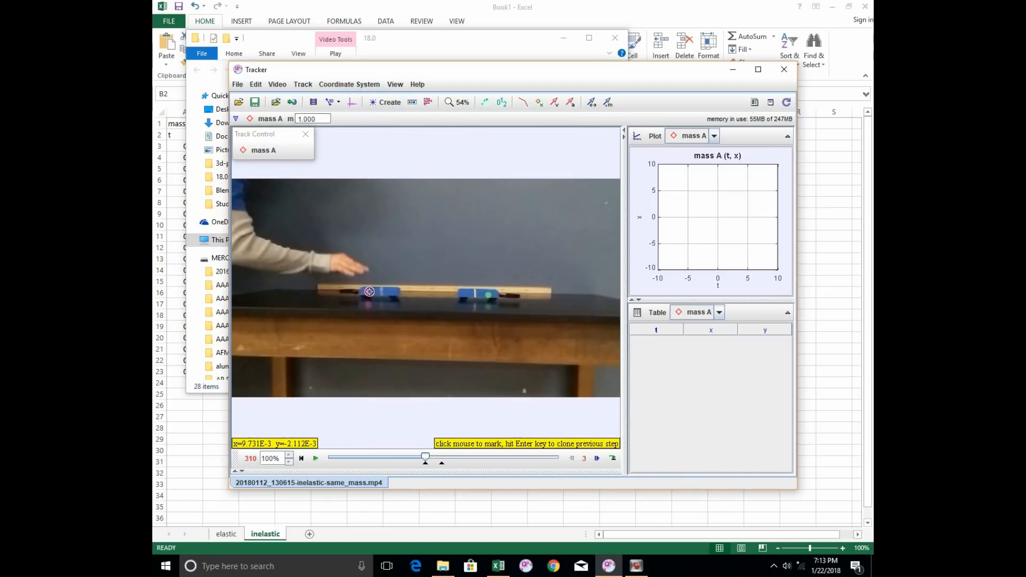
left_click(369, 292, "ctrl+shift")
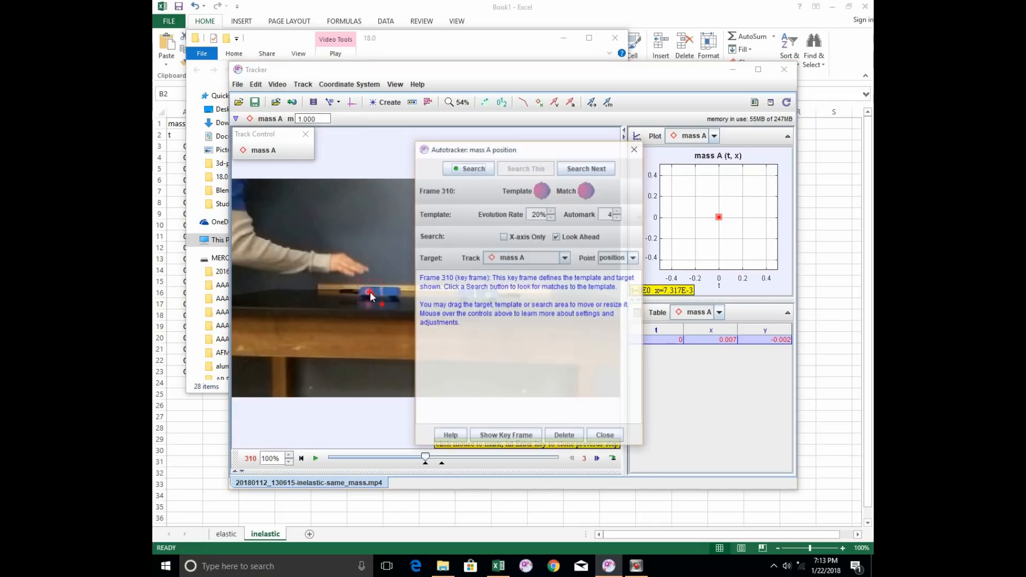
left_click_drag(491, 153, 712, 335)
left_click(695, 350)
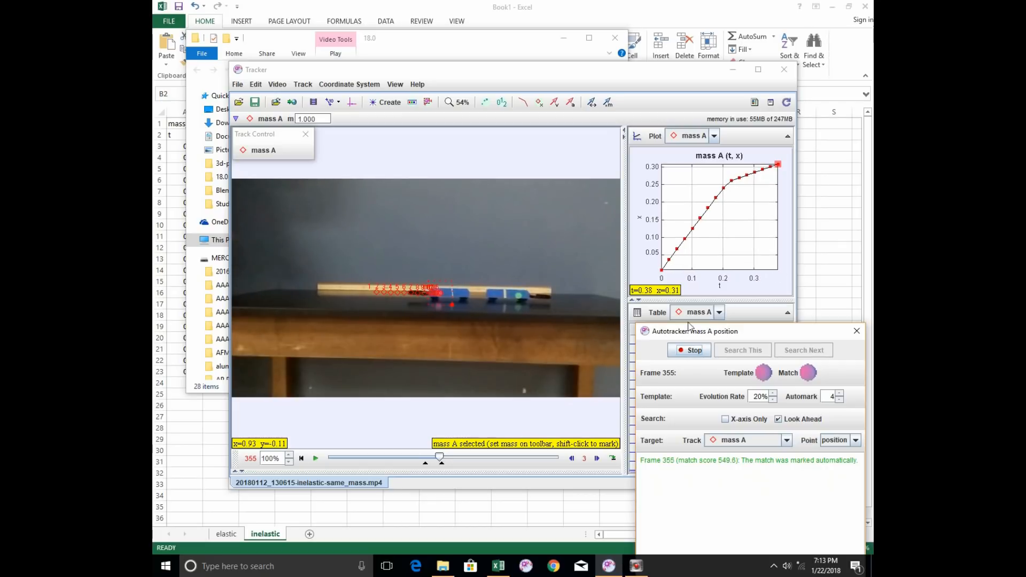
left_click_drag(767, 332, 681, 184)
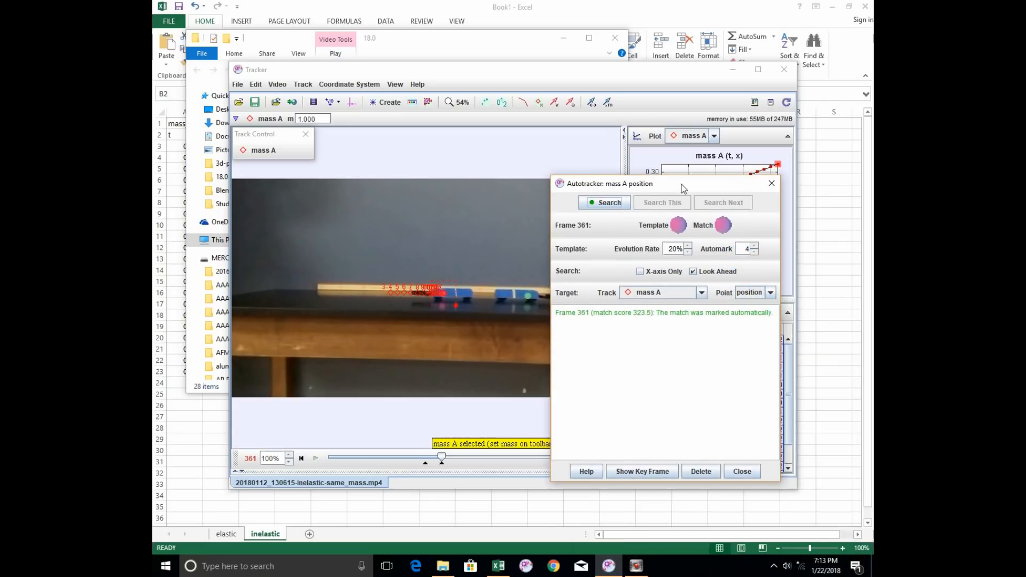
left_click(742, 472)
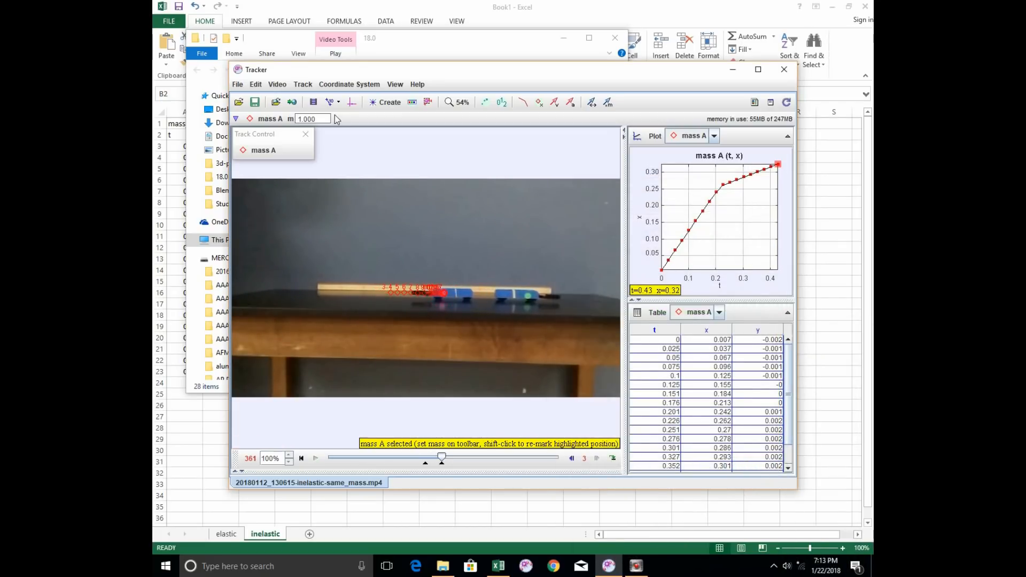
Create a second point mass on the other cart's green dot and autotrack it through the clip
left_click(384, 102)
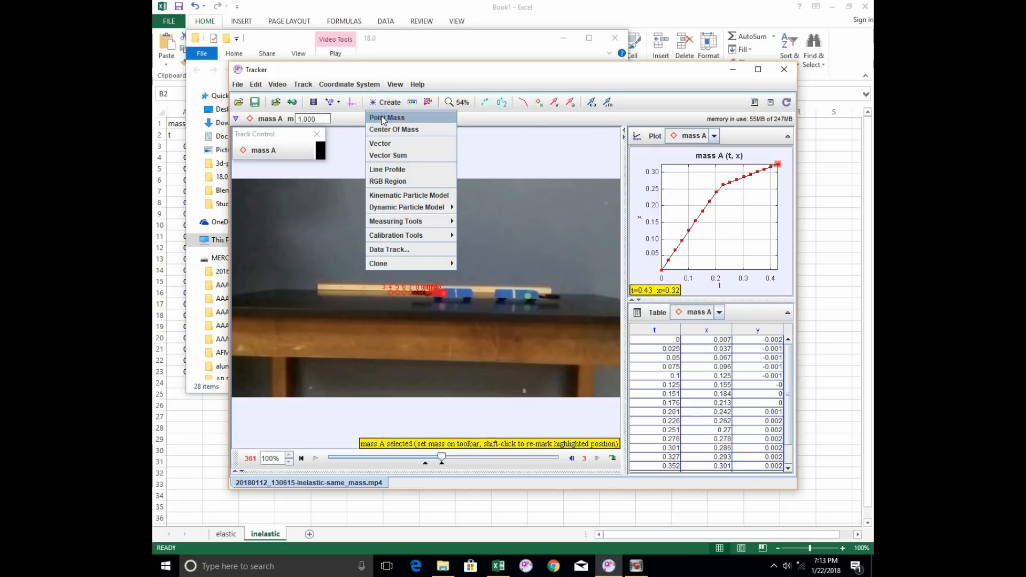
left_click(384, 118)
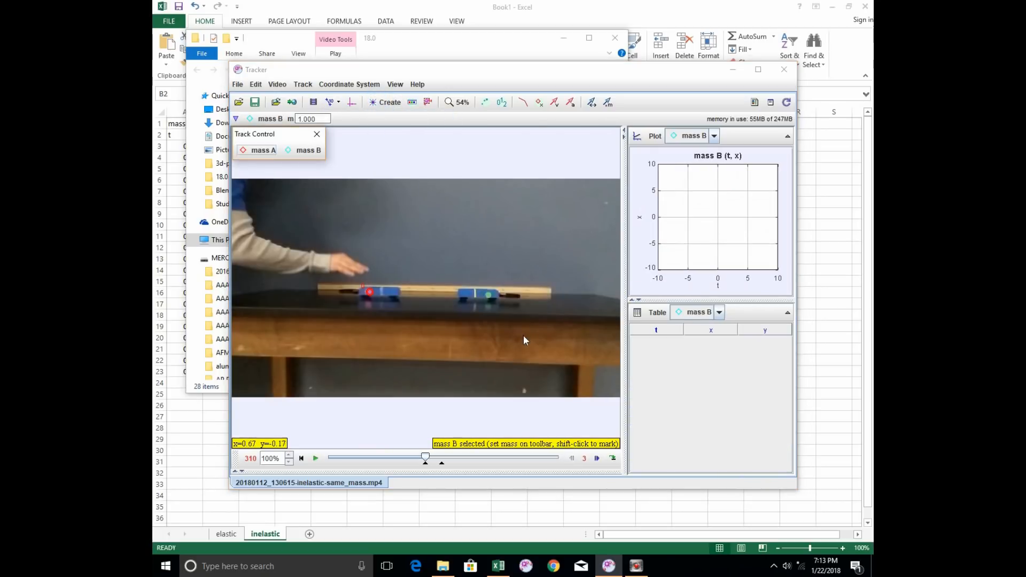
key("shift")
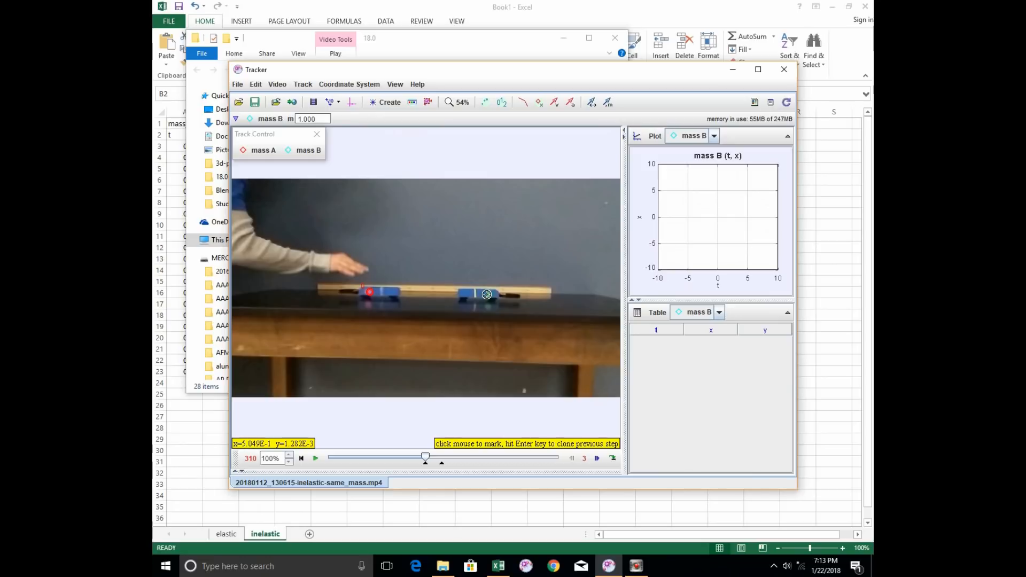
left_click(486, 294, "ctrl+shift")
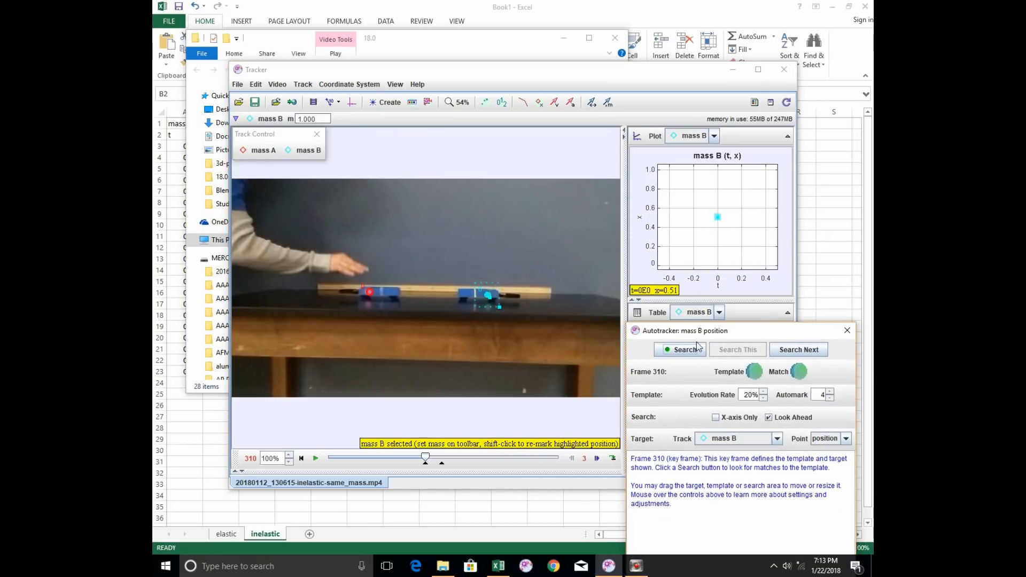
left_click(696, 349)
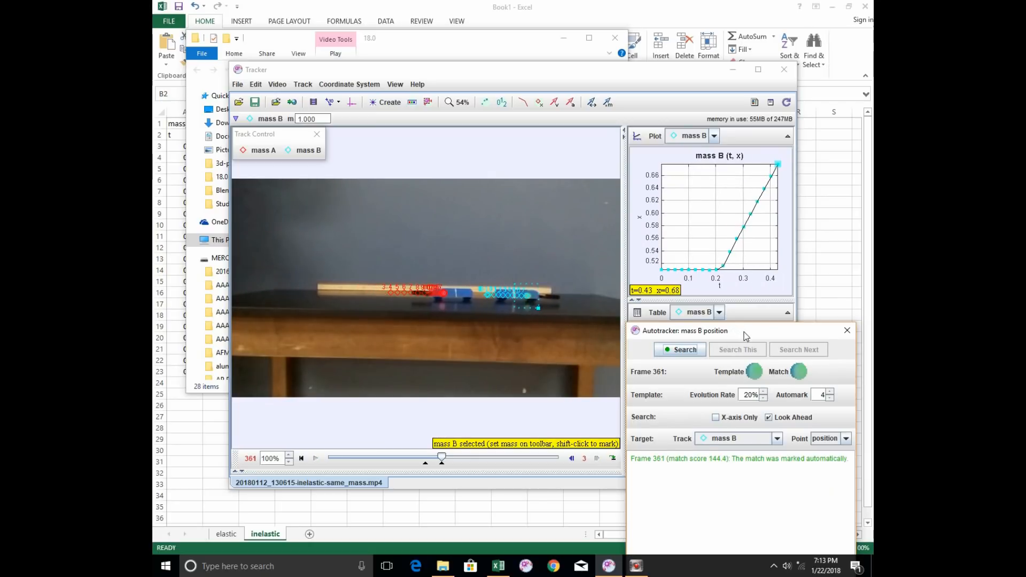
left_click_drag(744, 332, 691, 160)
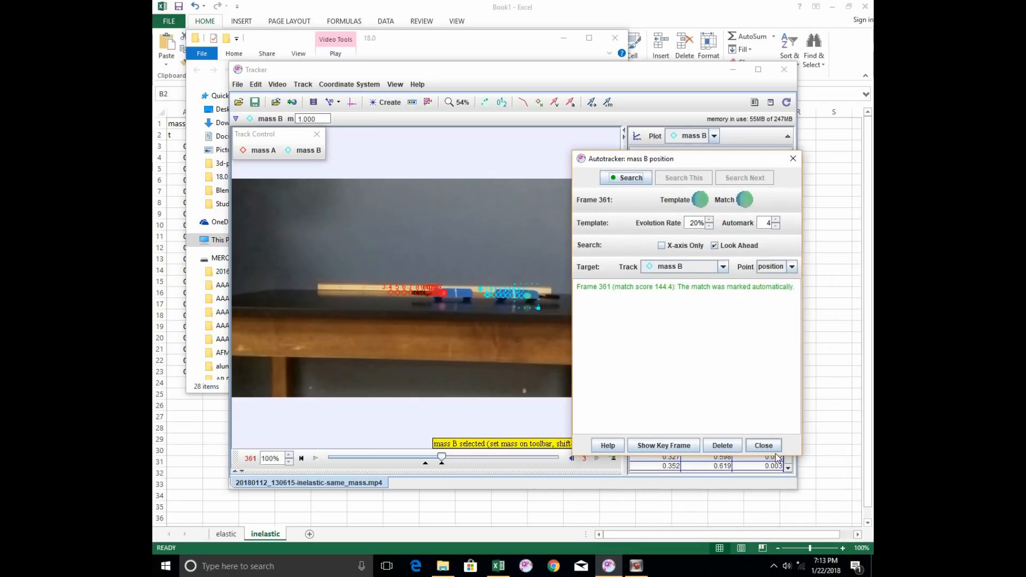
left_click(764, 447)
Show the vx column in mass B's data table and hide its x and y columns
left_click(655, 312)
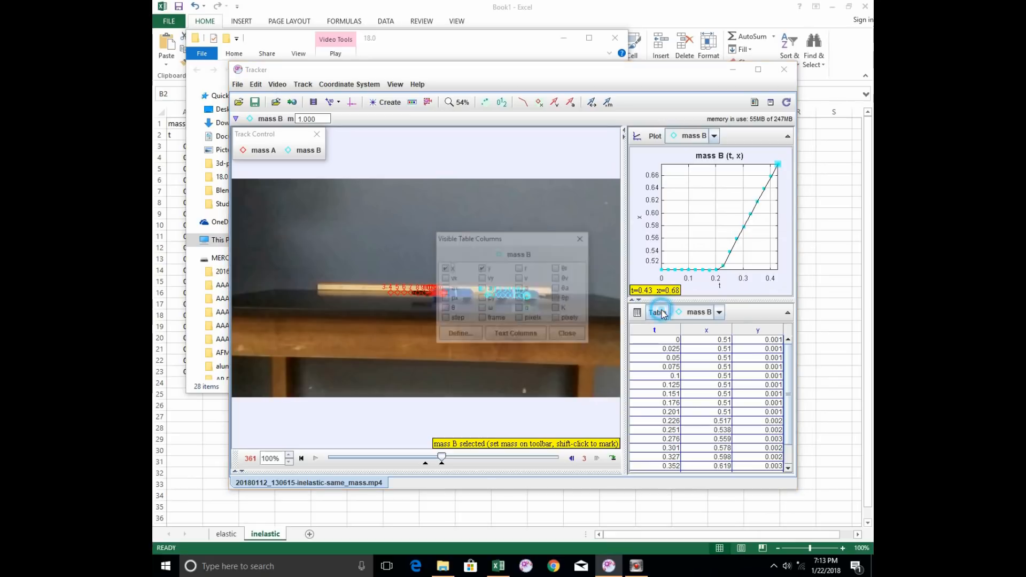
left_click(443, 278)
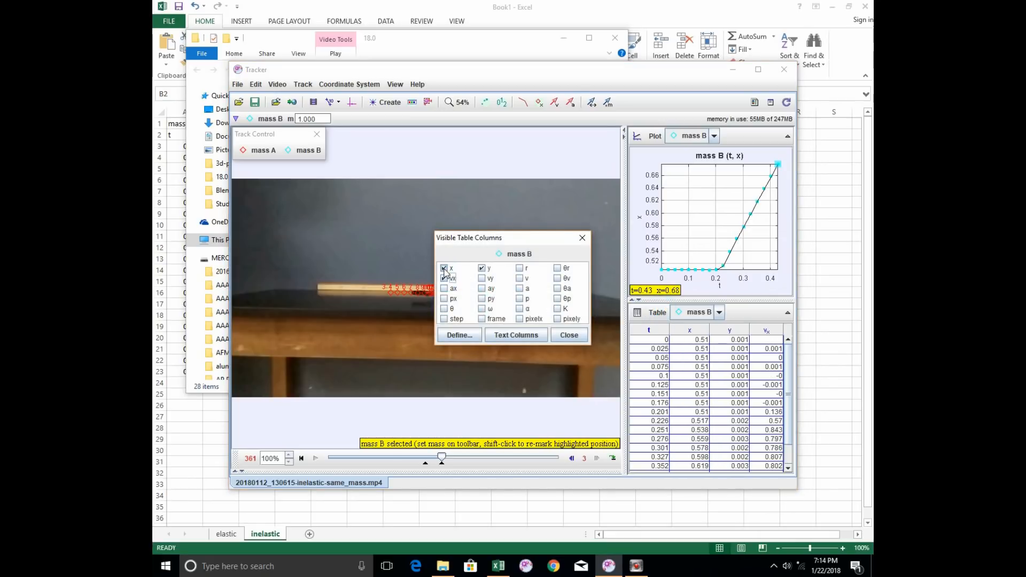
left_click(443, 268)
left_click(486, 271)
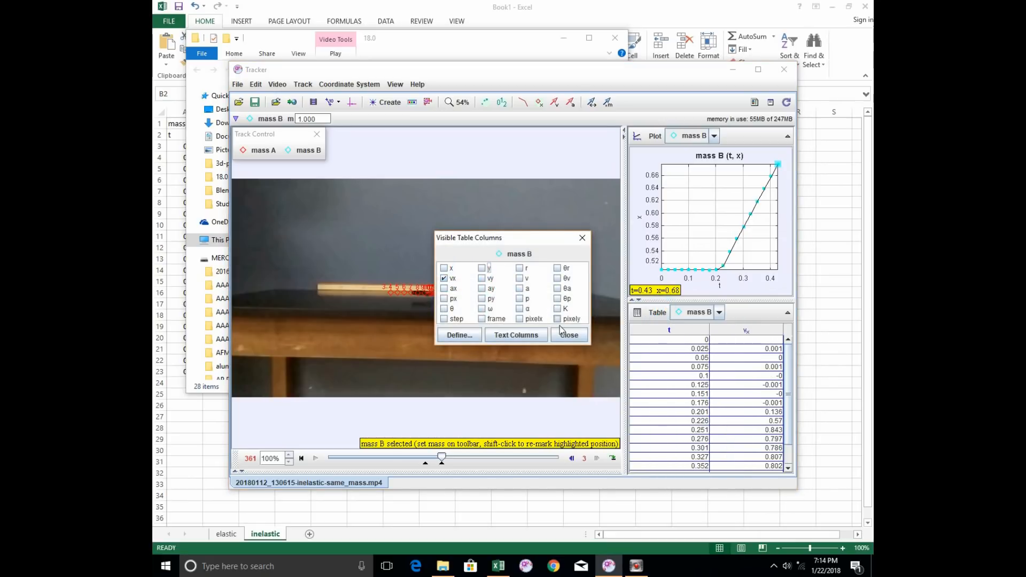
left_click(564, 334)
Show the vx column in mass A's data table and hide its x and y columns
left_click(720, 312)
left_click(695, 326)
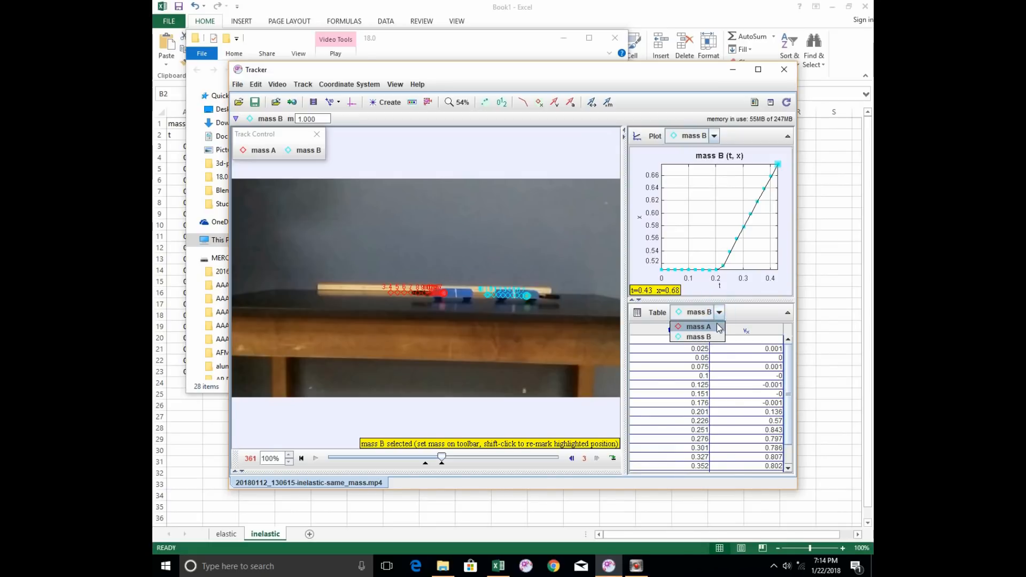
left_click(653, 313)
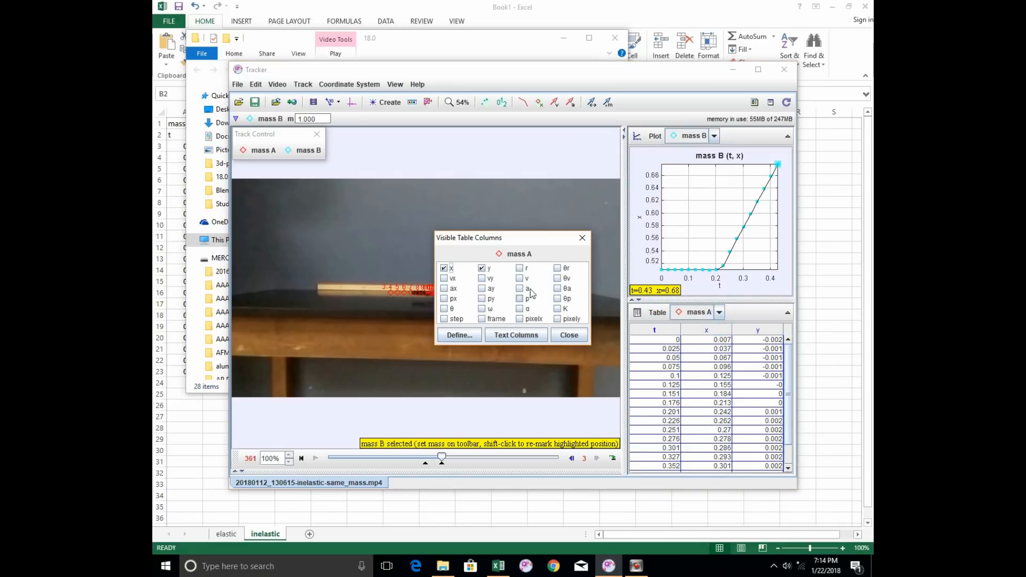
left_click(444, 278)
left_click(443, 268)
left_click(482, 268)
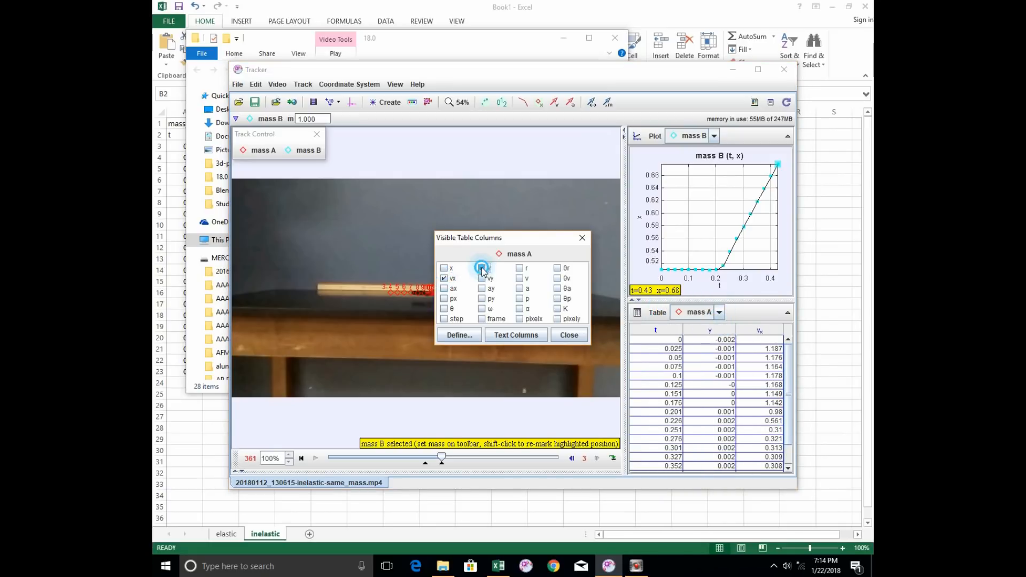
left_click(569, 335)
Copy all of mass A's t and vx rows from Tracker and paste them into Excel's inelastic worksheet starting at A1
left_click(686, 338)
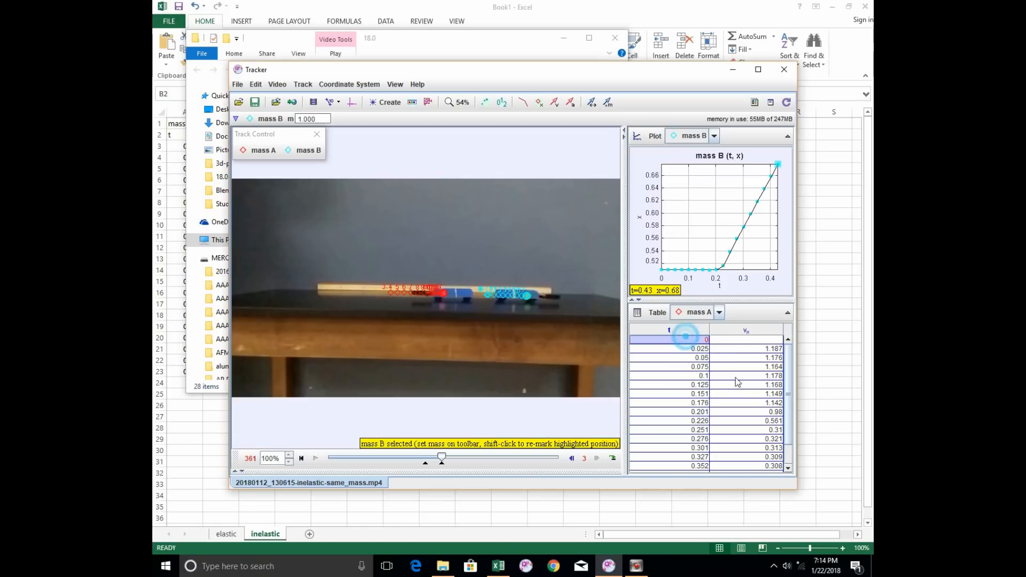
scroll(737, 381, "down", 1)
left_click(749, 468, "shift")
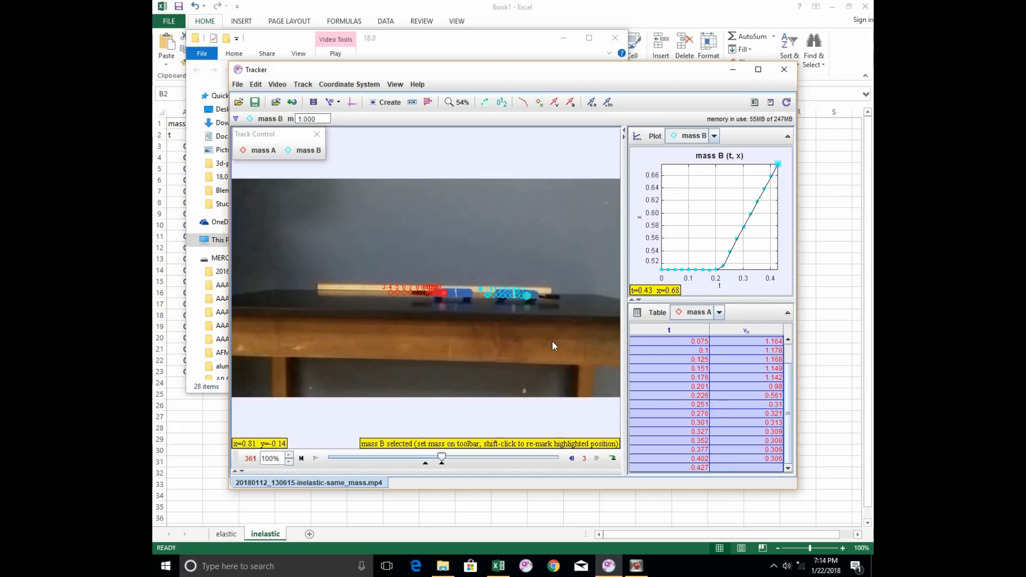
left_click(404, 5)
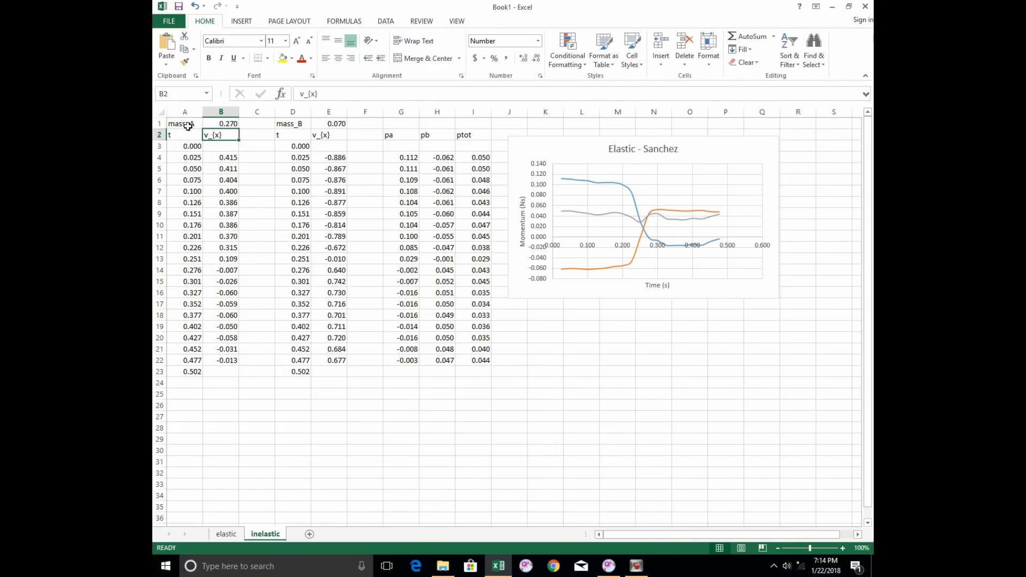
left_click(227, 534)
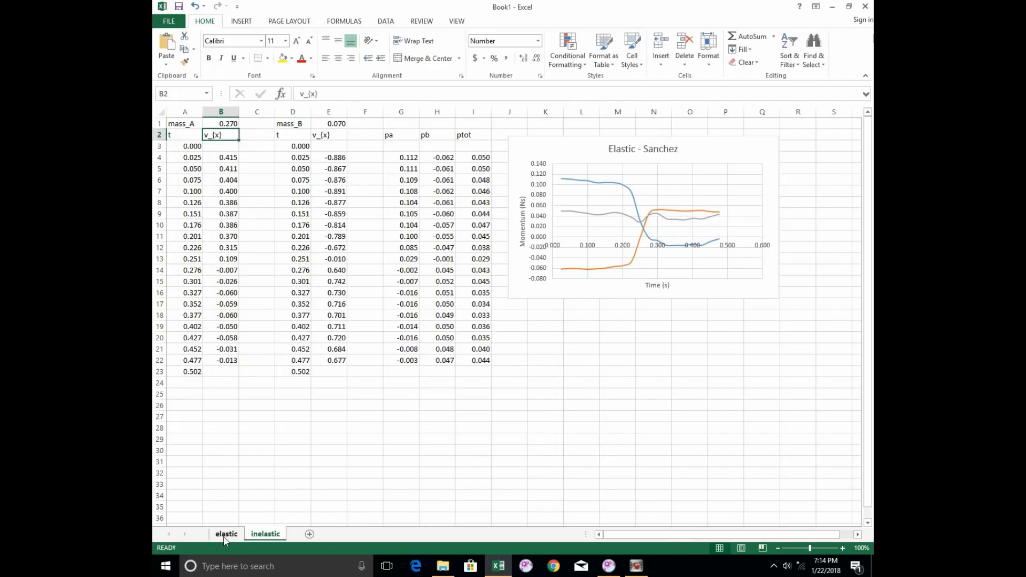
left_click(263, 534)
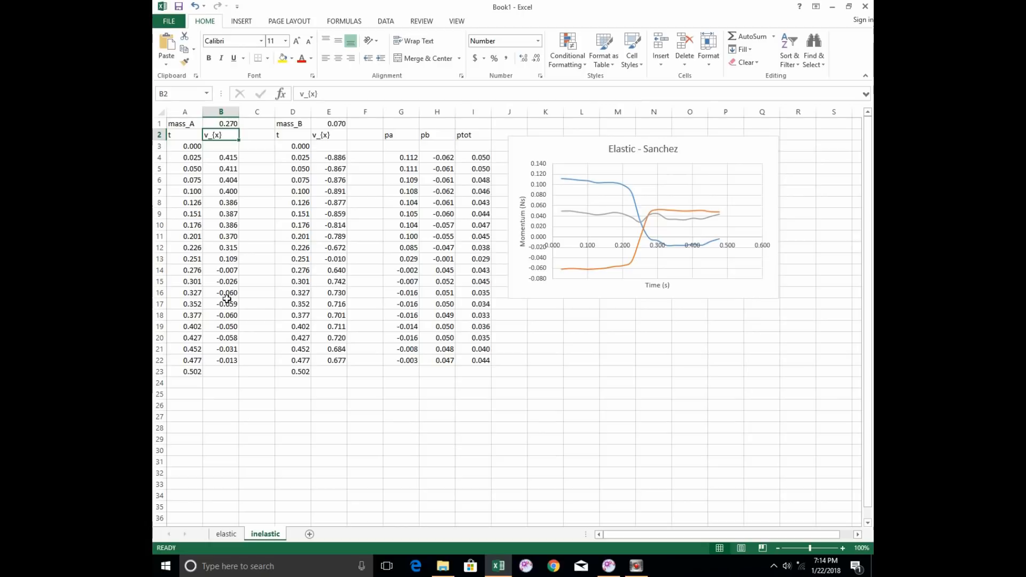
left_click(190, 123)
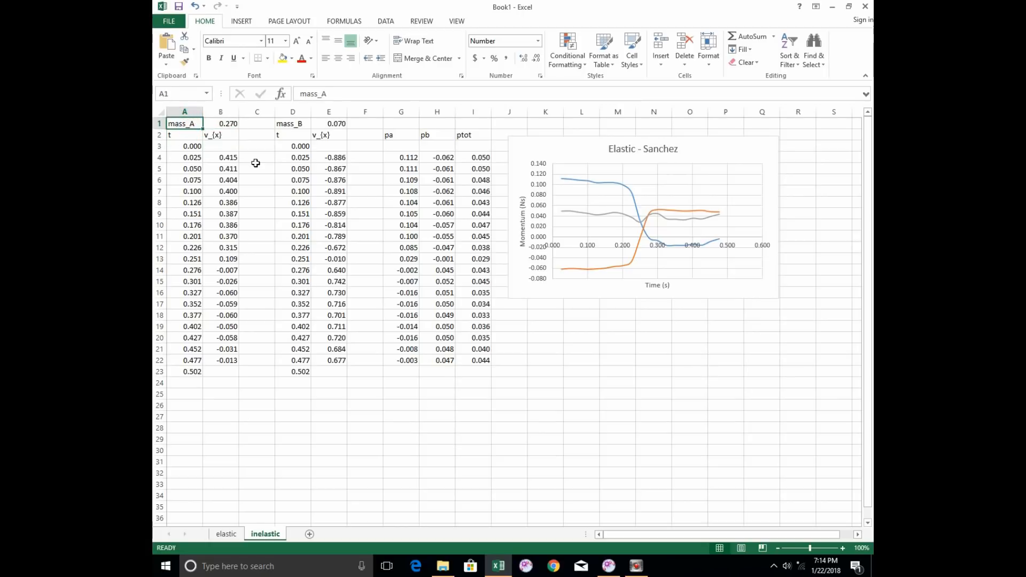
type("mass_A\t t\tv_{x} 0.000\t 0.025\t1.187 0.050\t1.176 0.075\t1.164 0.100\t1.178 0.125\t1.168 0.151\t1.149 0.176\t1.142 0.201\t0.980 0.226\t0.561 0.251\t0.310 0.276\t0.321 0.301\t0.313 0.327\t0.309 0.352\t0.308 0.377\t0.306 0.402\t0.306 0.427")
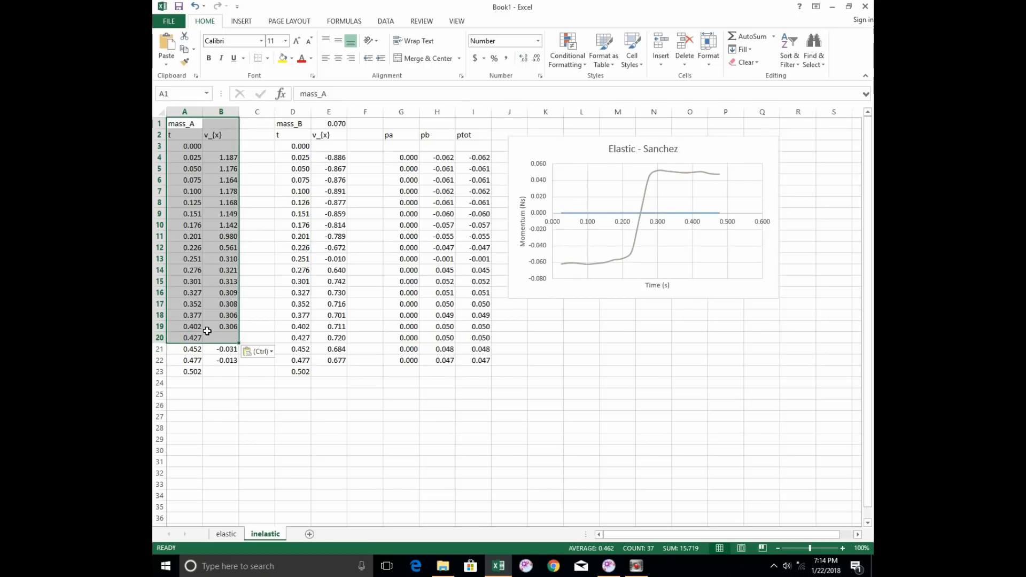
Clear the leftover elastic data in rows 21 to 23 of the inelastic worksheet
left_click_drag(160, 349, 163, 374)
key("Delete")
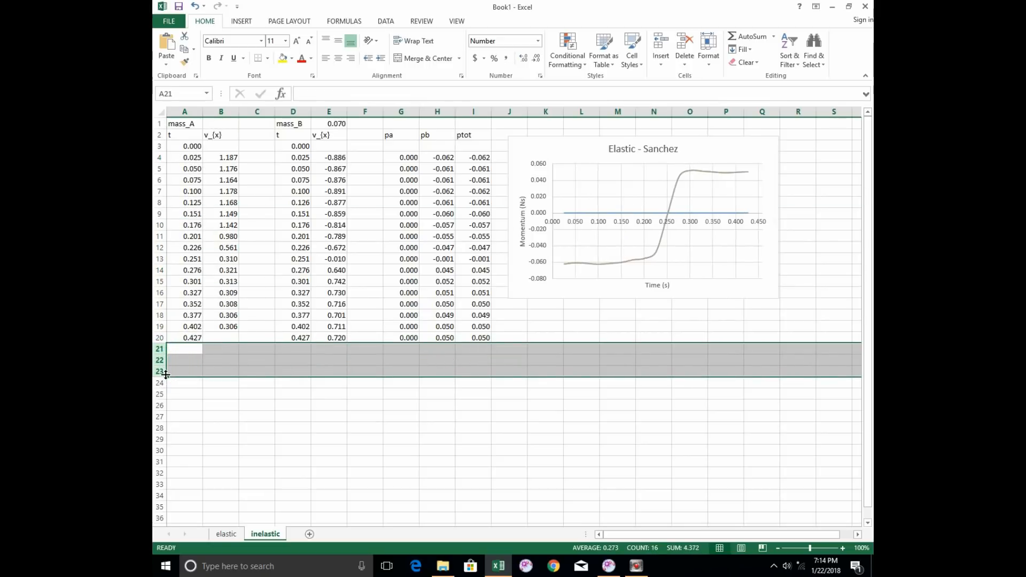
left_click(227, 333)
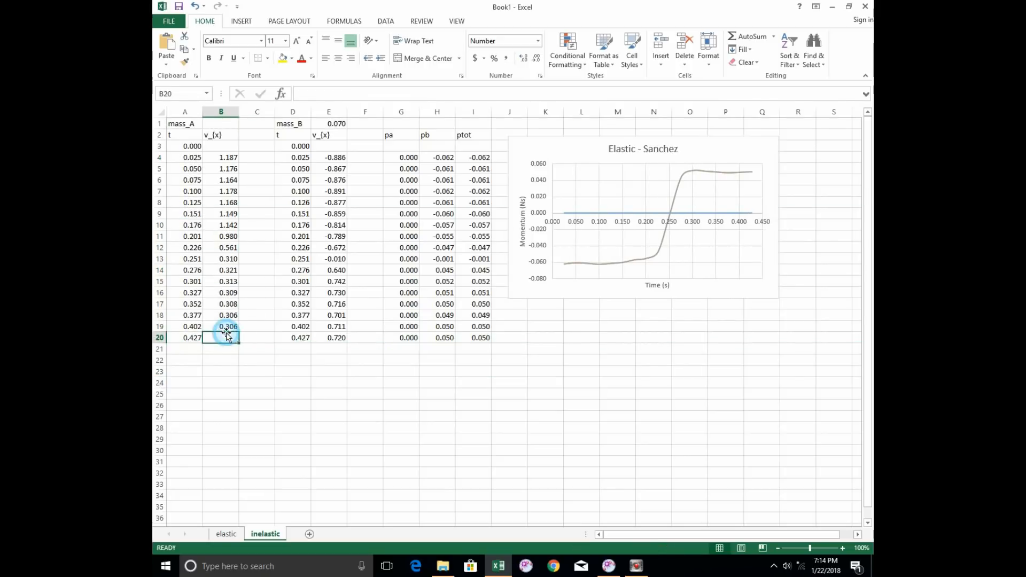
Copy all of mass B's t and vx rows from Tracker and paste them into Excel's inelastic worksheet starting at D1
left_click(296, 124)
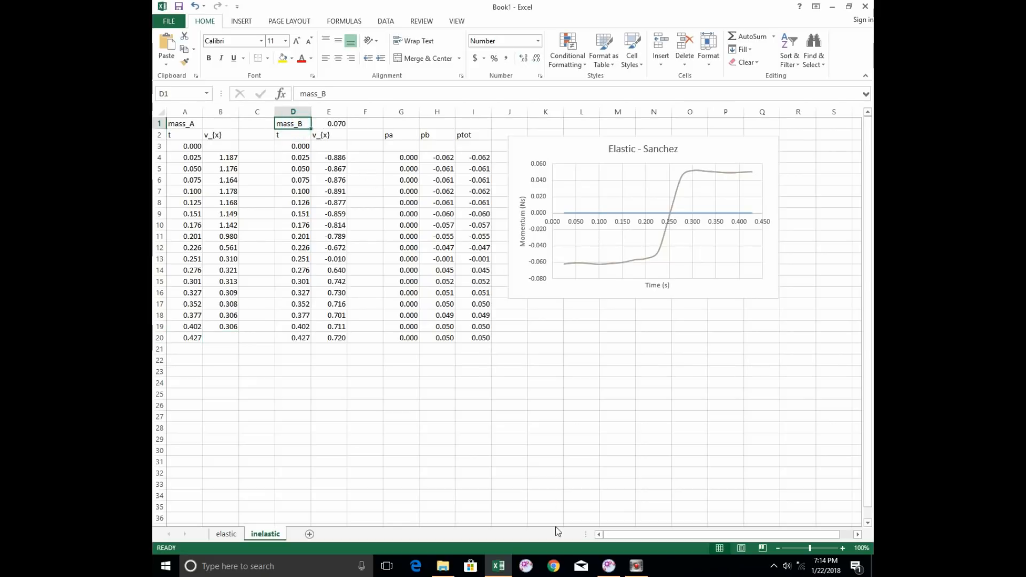
left_click(609, 566)
left_click(719, 312)
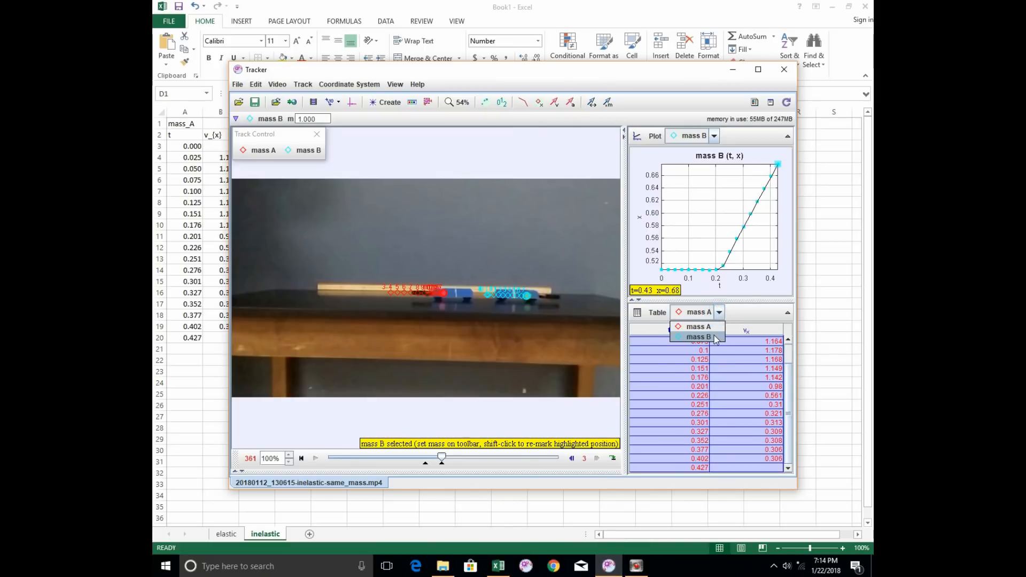
left_click(695, 338)
scroll(711, 385, "down", 1)
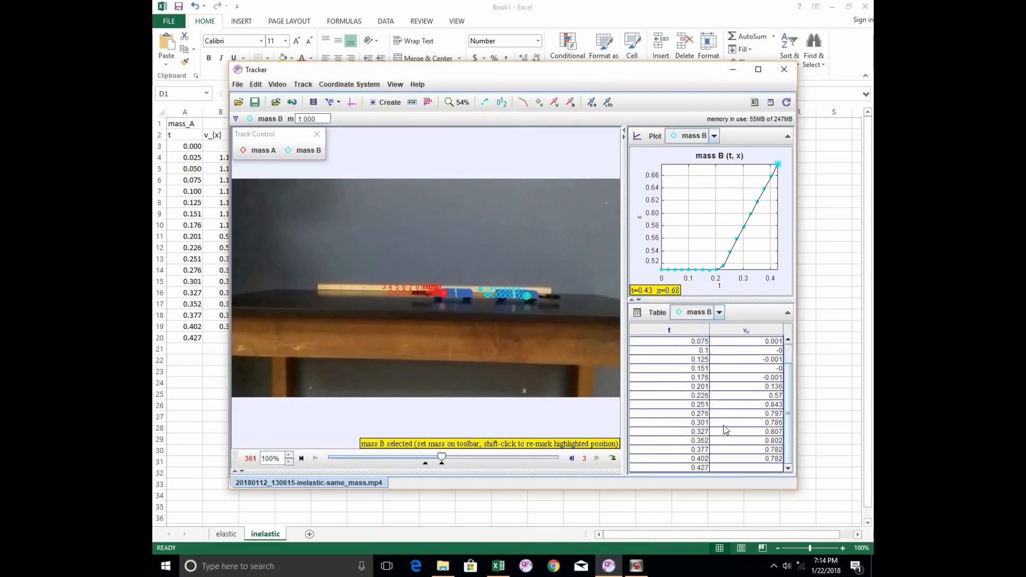
key("ctrl+a")
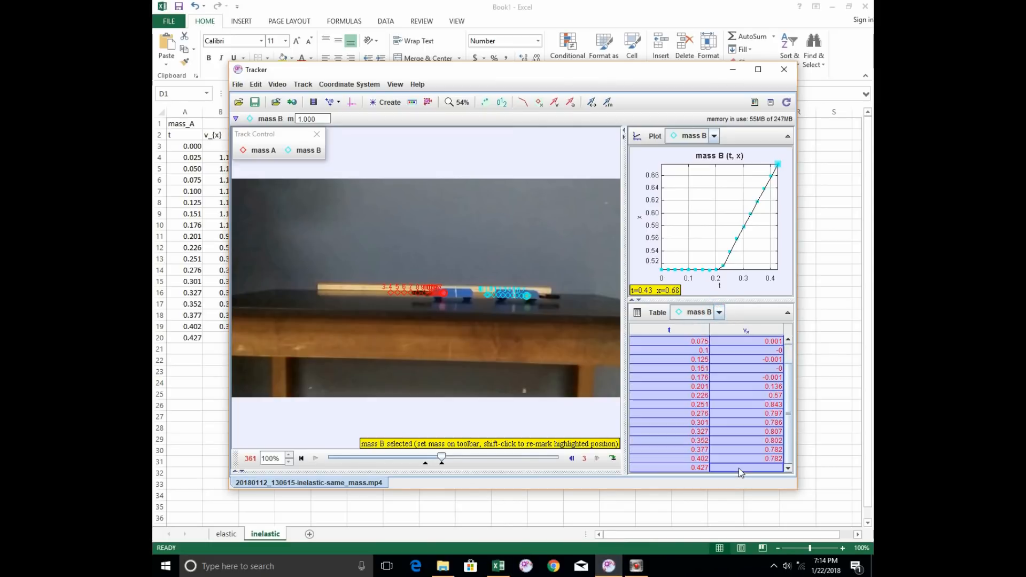
left_click(480, 16)
type("mass_B t\tv_{x} 0.000 0.025\t0.001 0.050\t0.000 0.075\t0.001 0.100\t0.000 0.125\t-0.001 0.151\t0.000 0.176\t-0.001 0.201\t0.136 0.226\t0.570 0.251\t0.843 0.276\t0.797 0.301\t0.786 0.327\t0.807 0.352\t0.802 0.377\t0.782 0.402\t0.782 0.427")
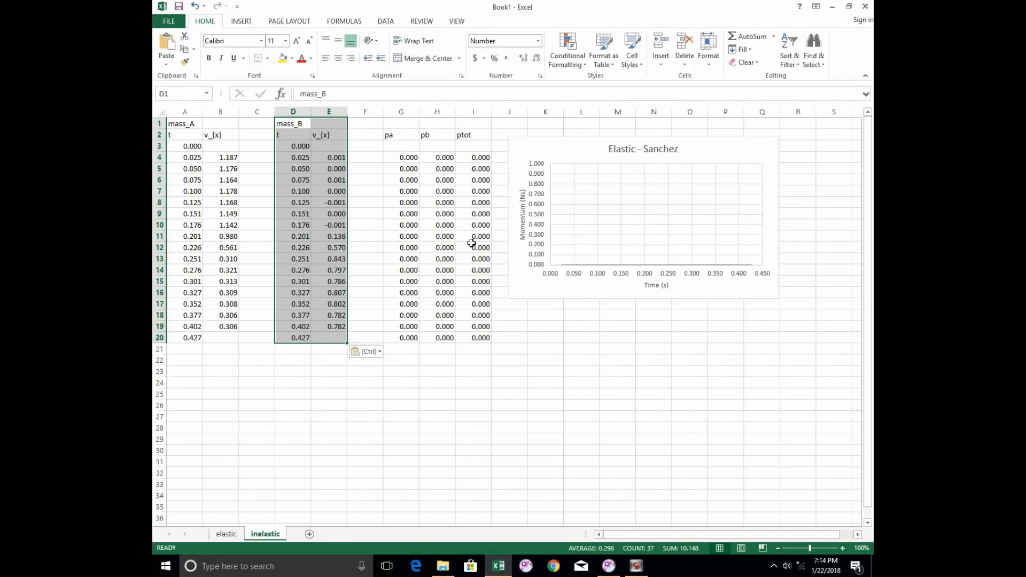
Check which cells the first pa formula in G4 uses and enter 0.07 as mass A's mass in B1
left_click(406, 157)
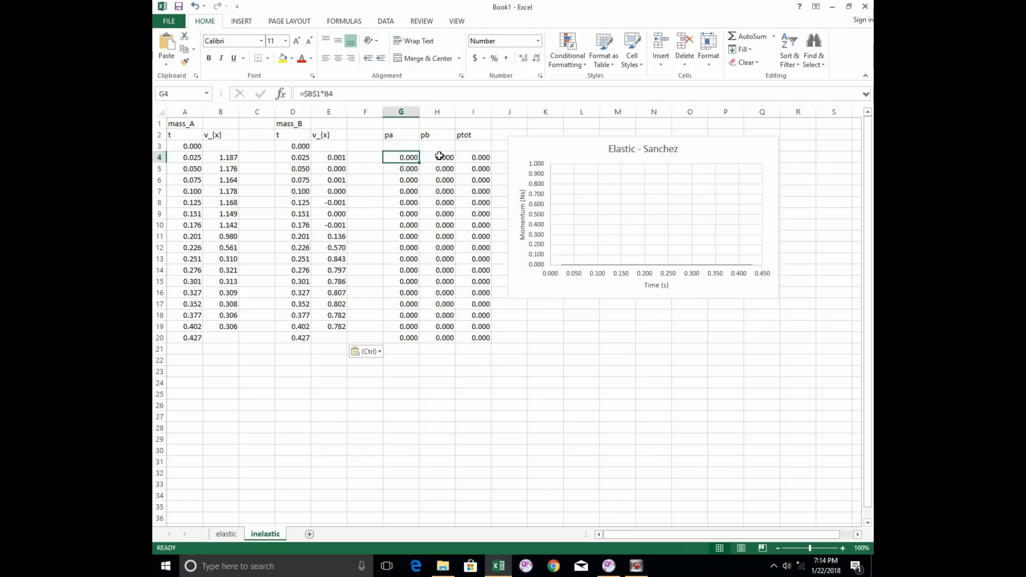
left_click(366, 92)
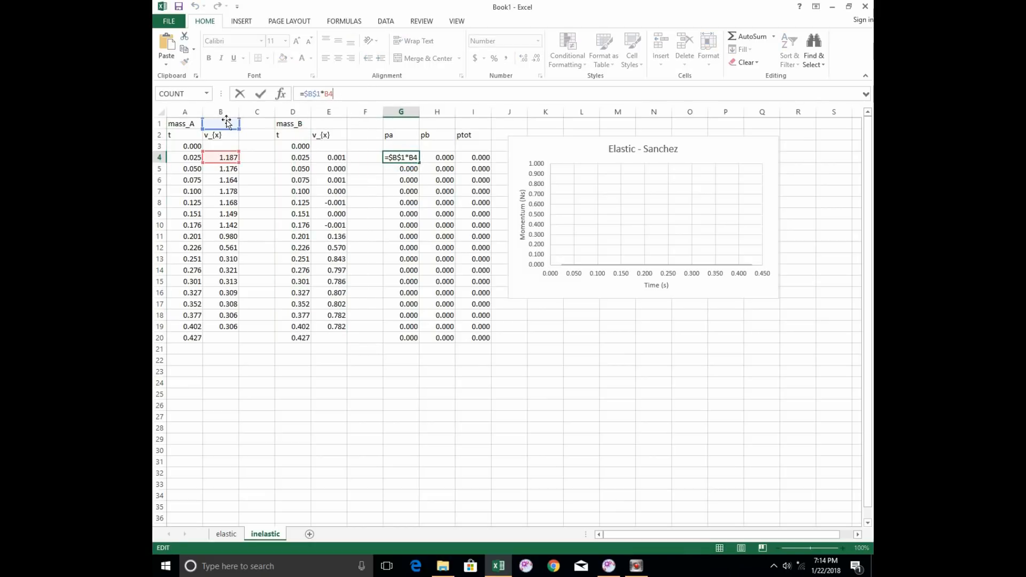
key("Return")
key("Left")
key("Left")
key("Left")
key("Left")
key("Left")
key("Left")
key("Up")
key("Right")
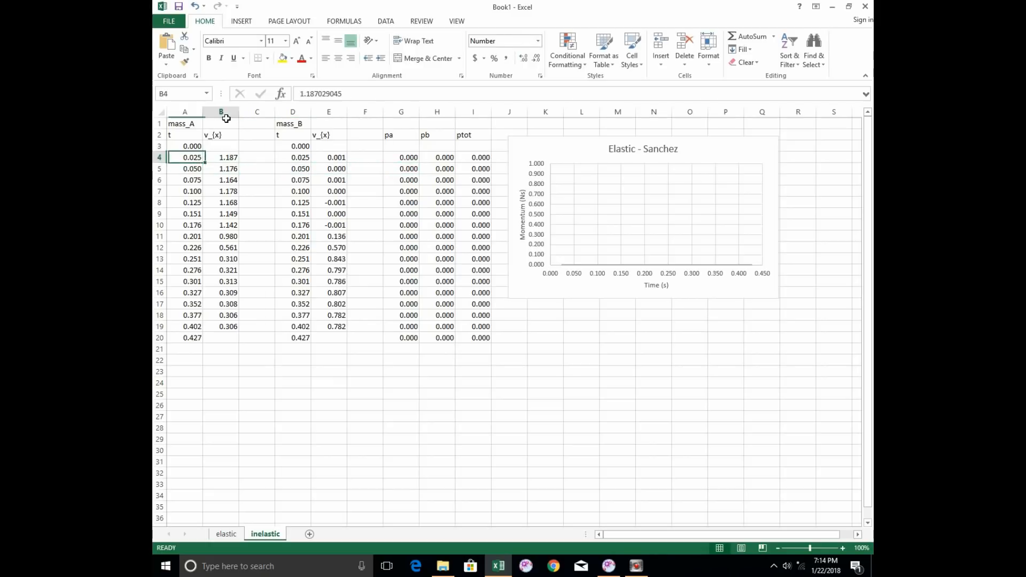
key("Up")
key("Up")
key("Up")
type("0")
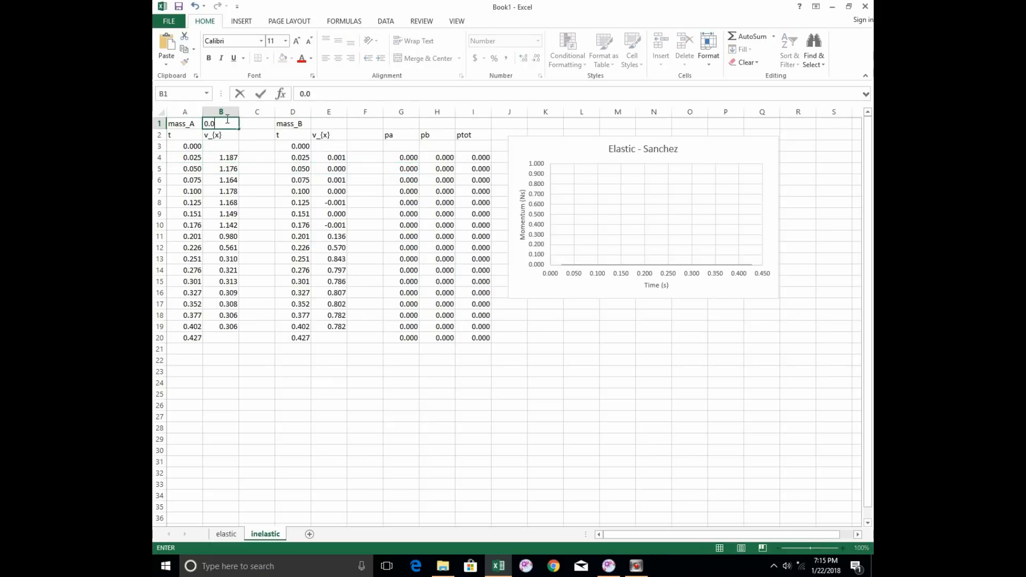
type(".07")
key("Return")
Enter 0.070 as mass B's mass in E1
key("Right")
key("Right")
key("Right")
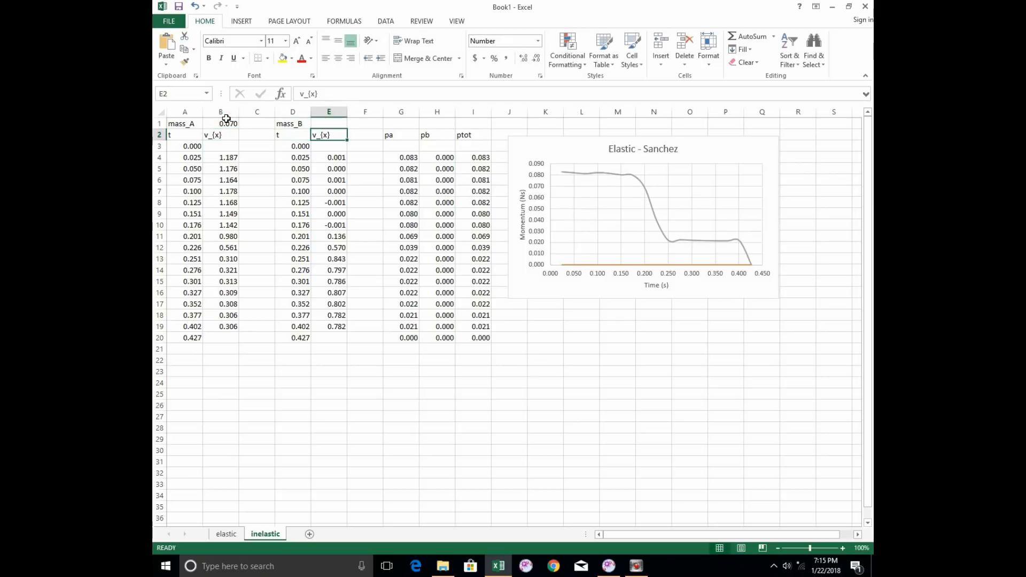
key("Up")
type("0.070")
key("Return")
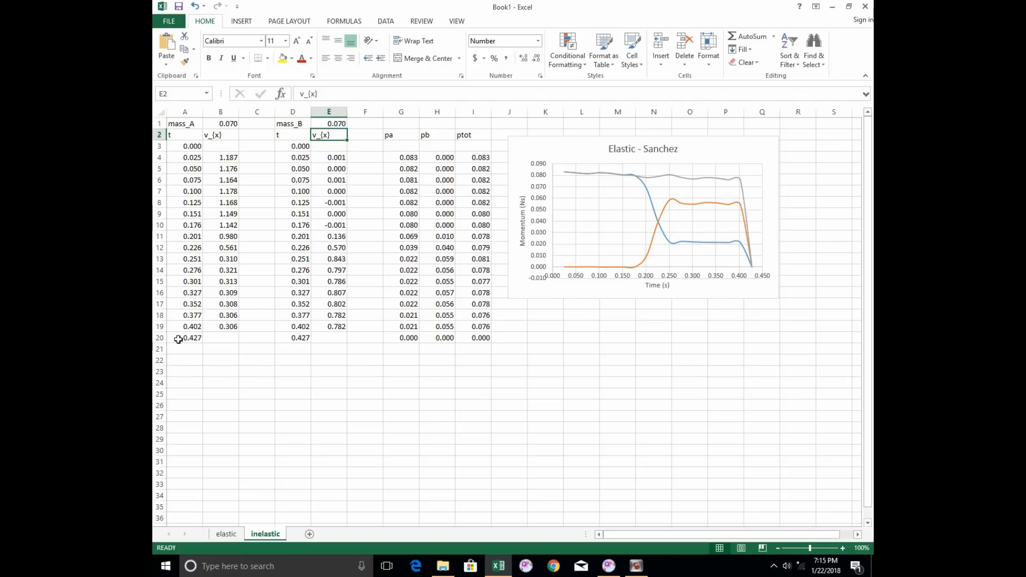
Clear the final data row, A20 to I20, which has no velocity values
left_click_drag(170, 339, 472, 341)
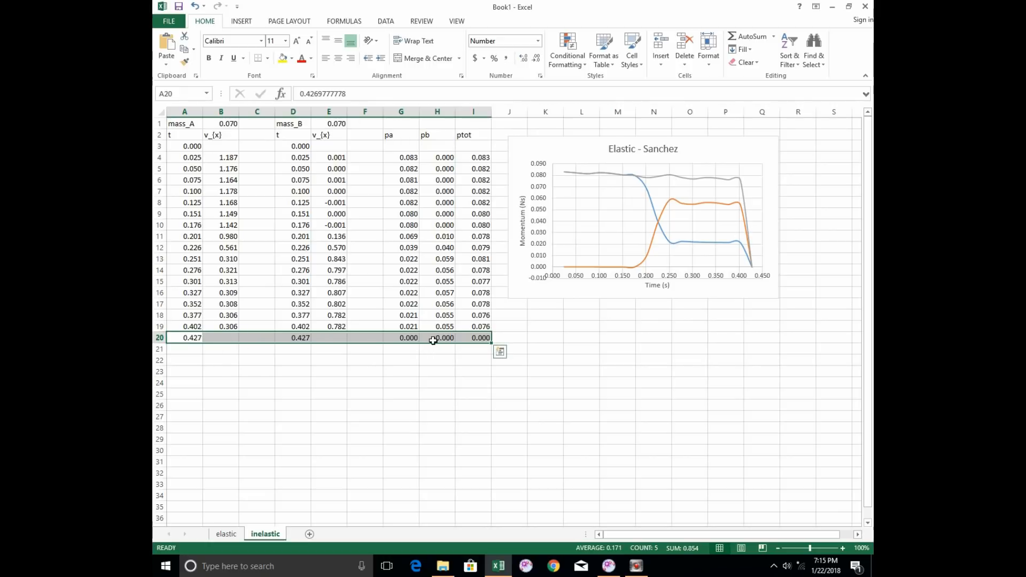
key("Delete")
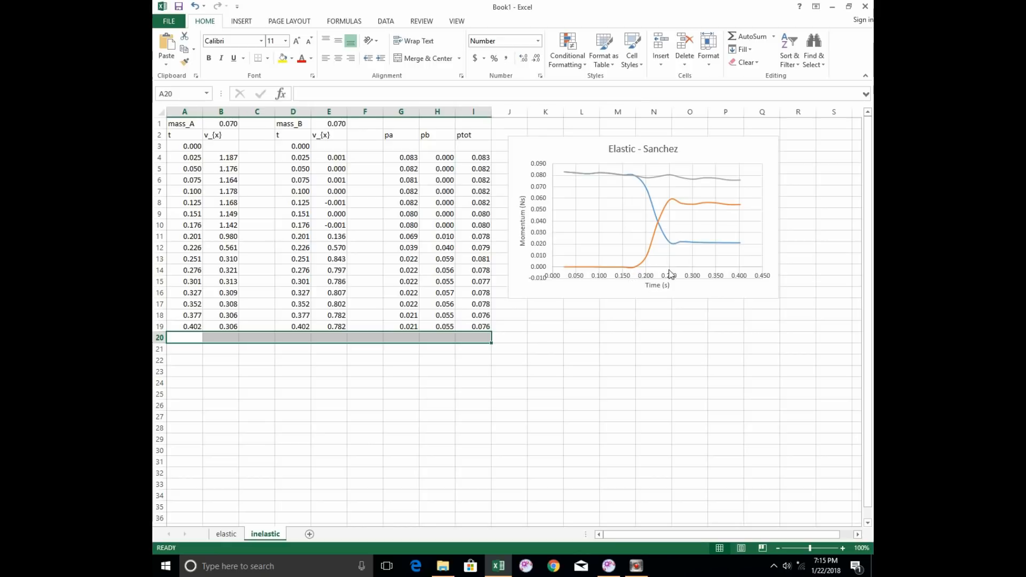
Open the momentum chart's title for editing at the start of the word "Elastic"
left_click(612, 148)
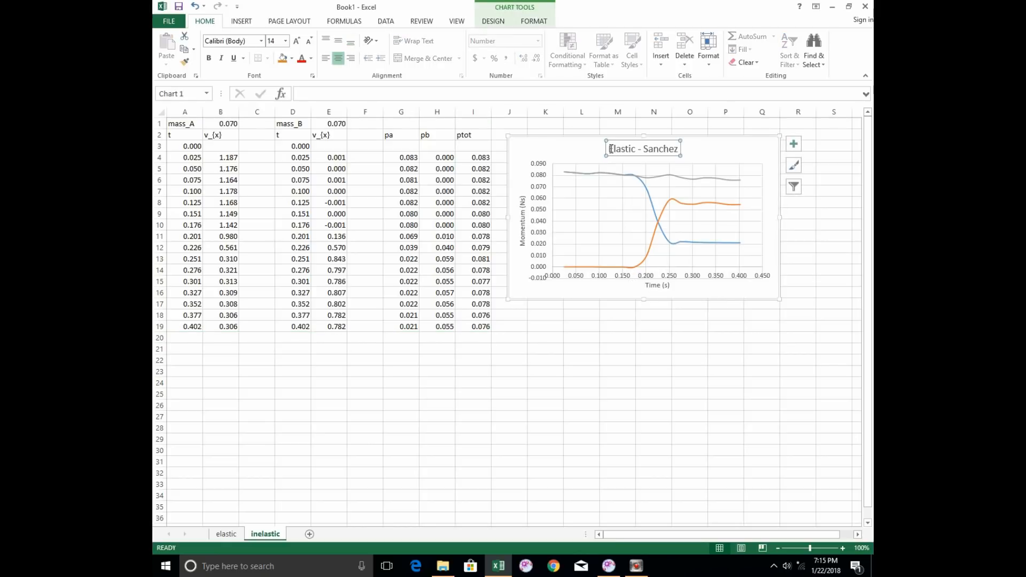
left_click(613, 149)
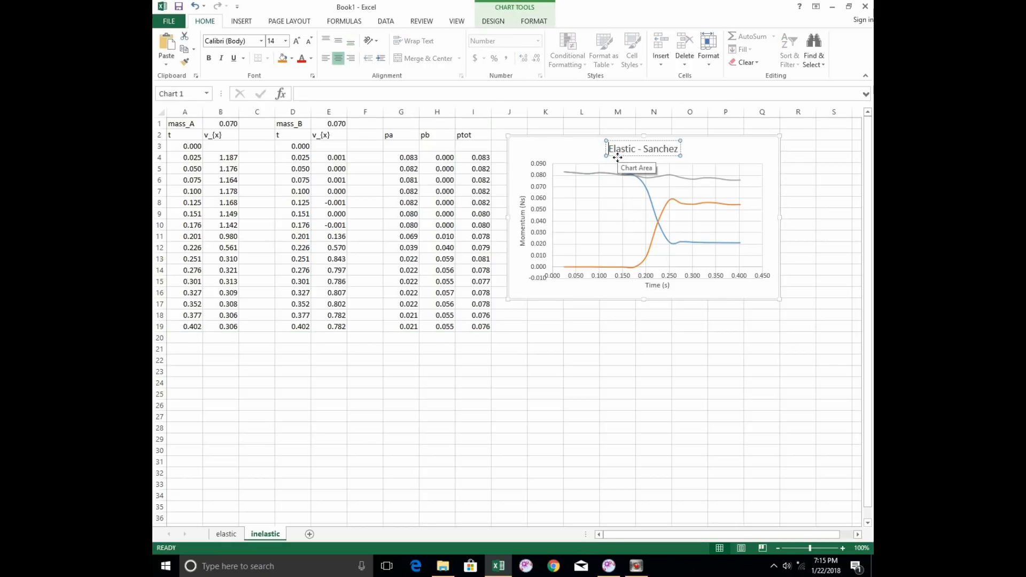
Change the word Elastic to Inelastic in the momentum chart's title on the inelastic sheet
key("Delete")
type("In")
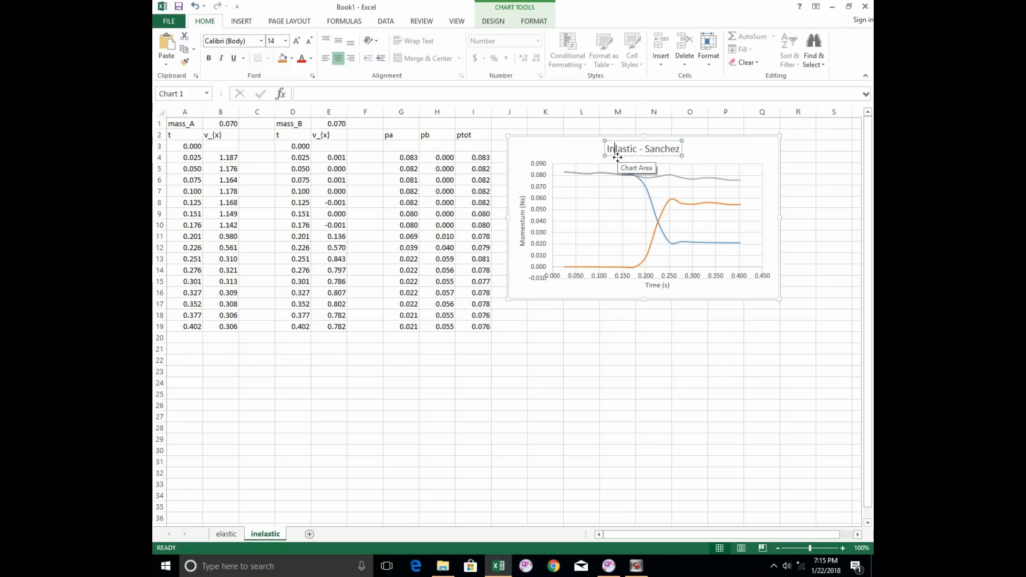
type("e")
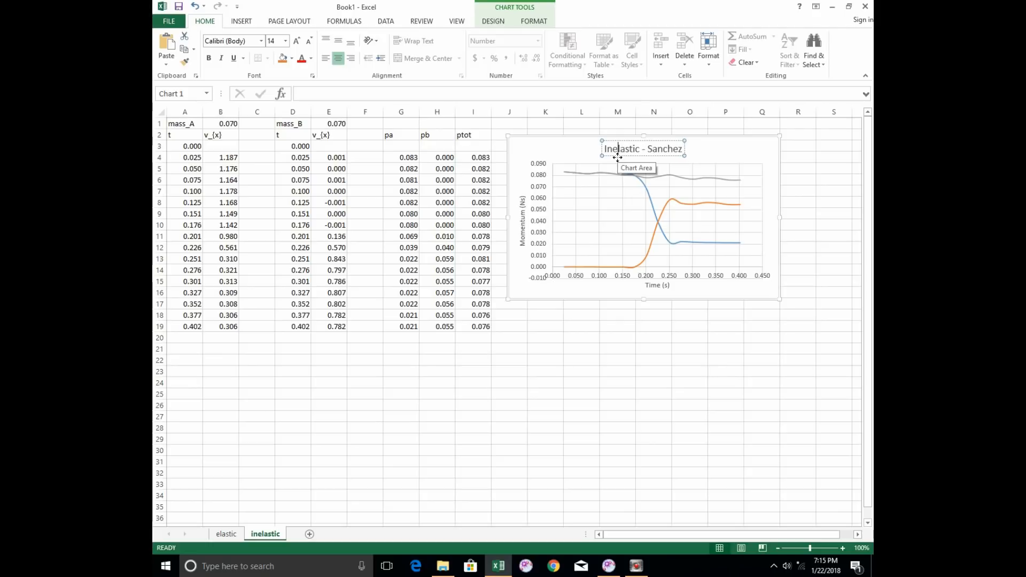
left_click(581, 327)
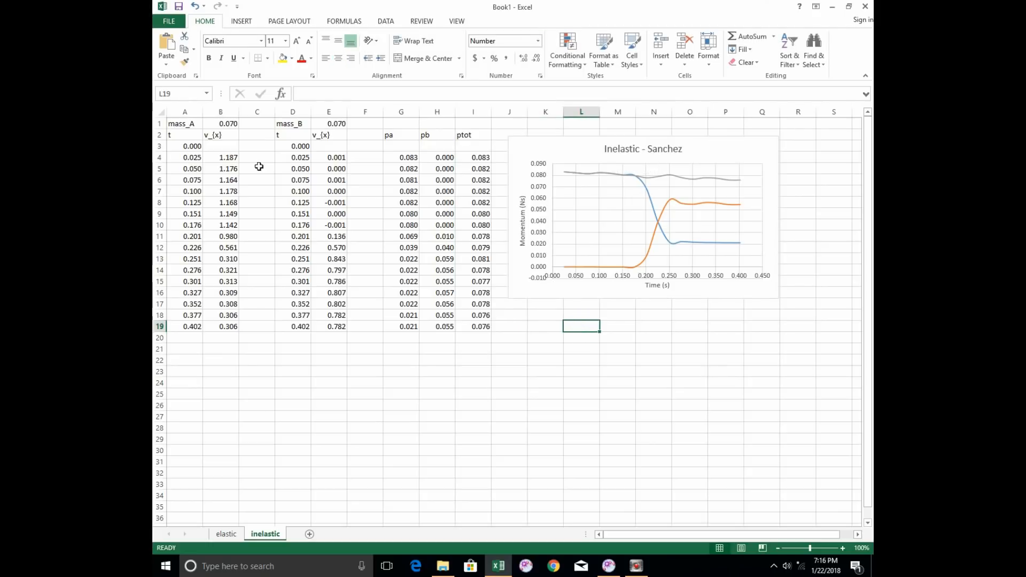
Set the mass_A value in cell B1 of the inelastic sheet to 0.27
left_click(223, 123)
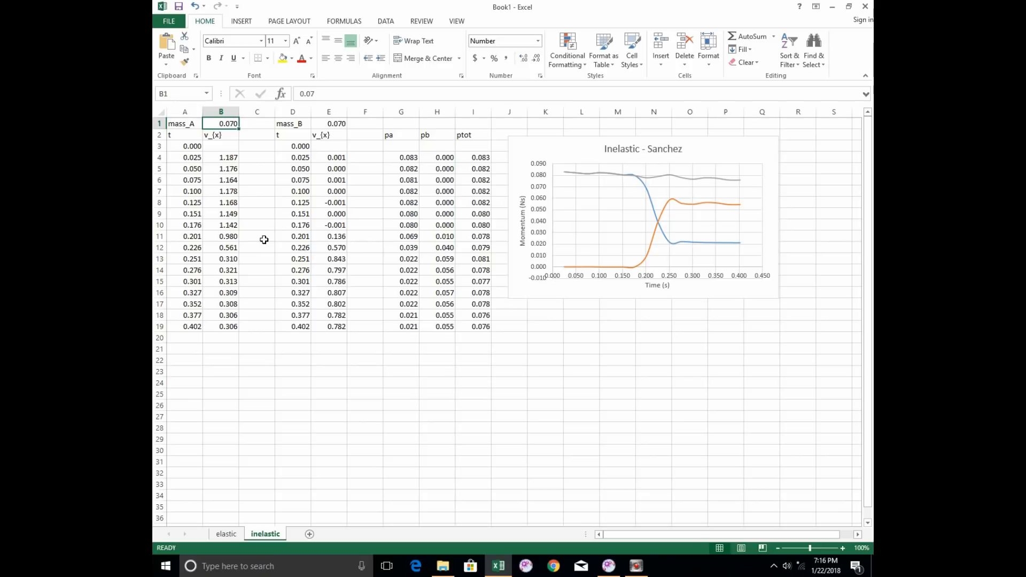
type("0.")
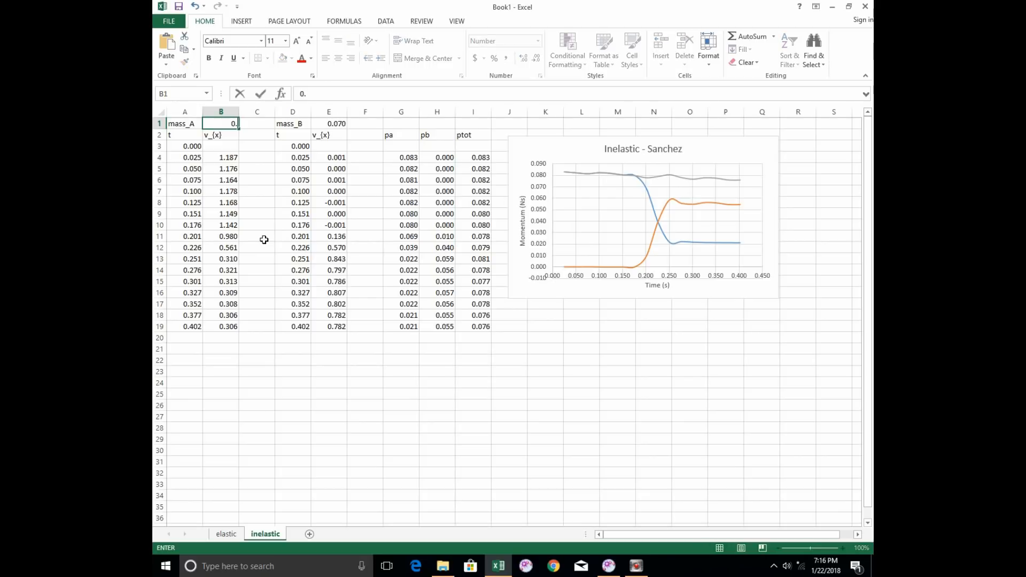
key("Return")
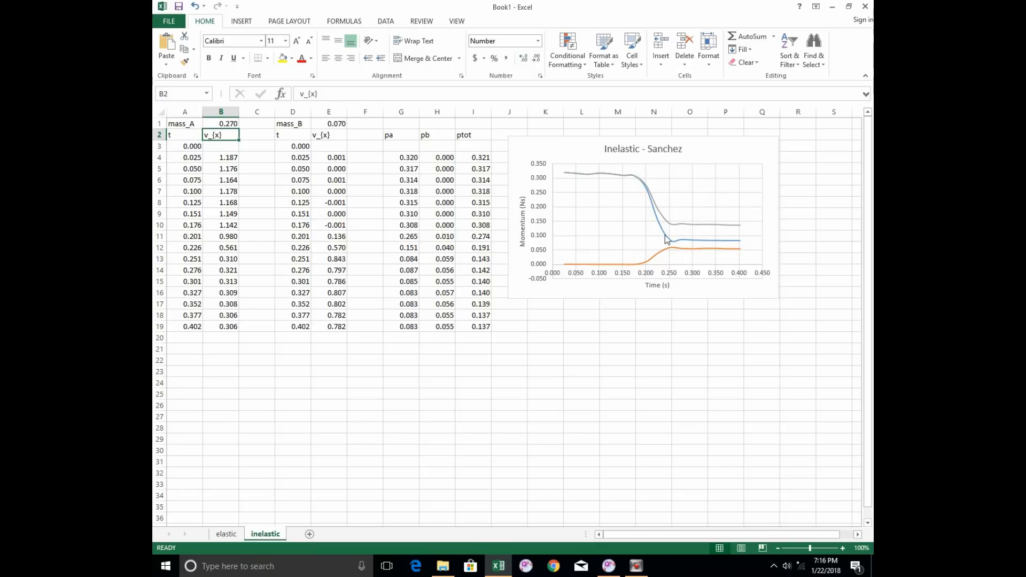
Switch to Tracker and examine the colliding carts up close in the inelastic same-mass video
left_click(609, 565)
scroll(455, 291, "up", 3)
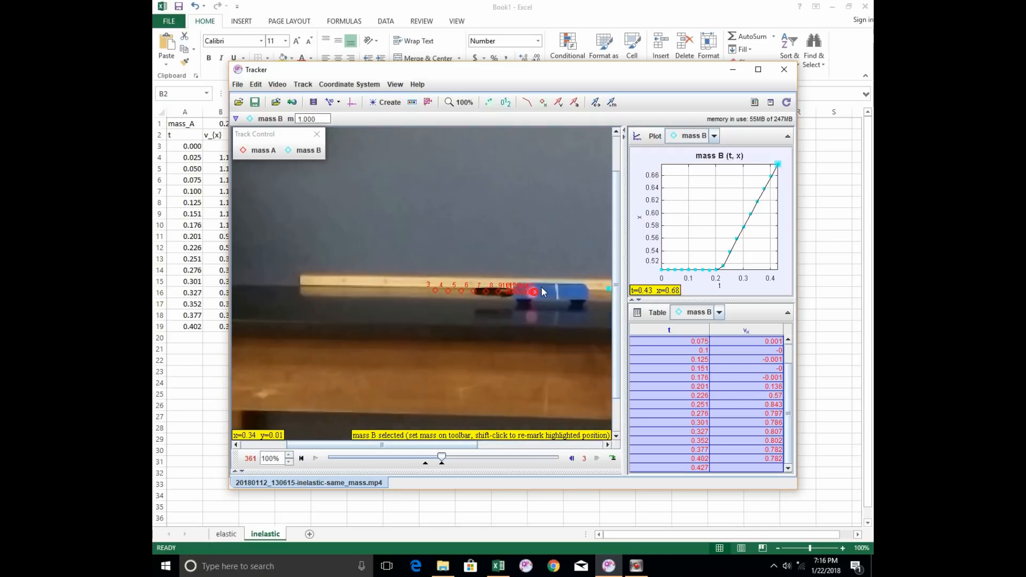
scroll(541, 287, "up", 3)
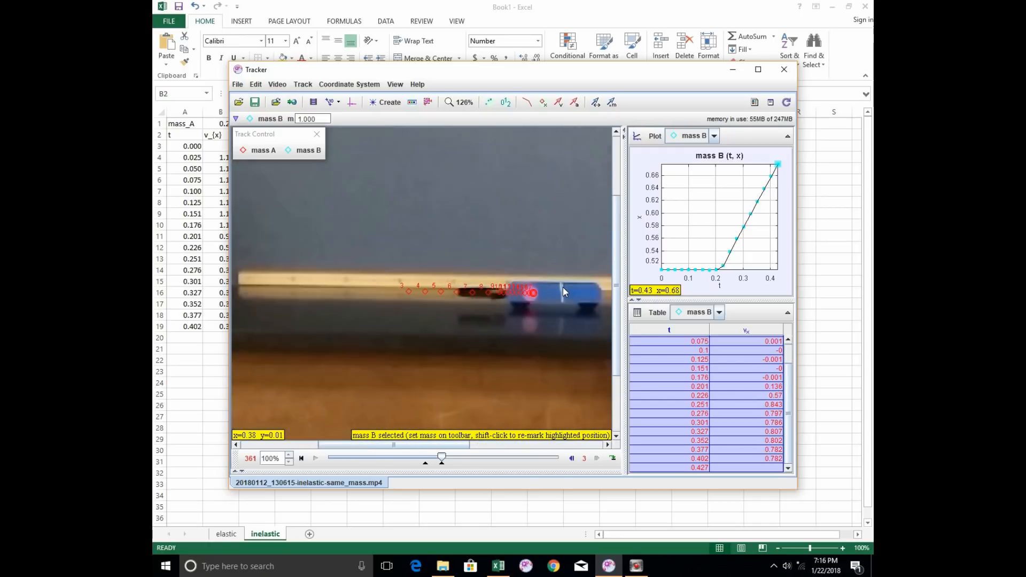
scroll(562, 287, "down", 3)
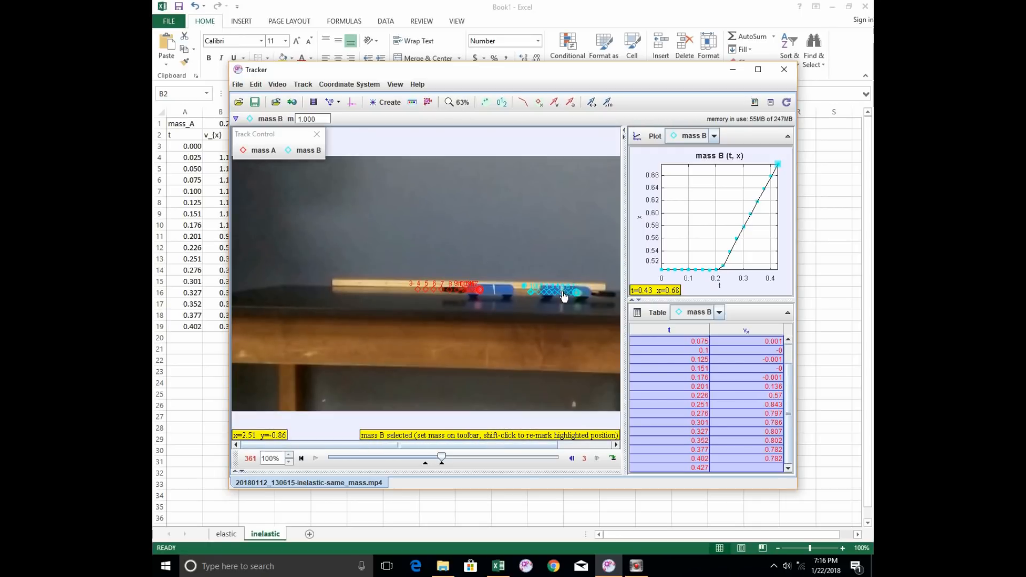
key("alt+Tab")
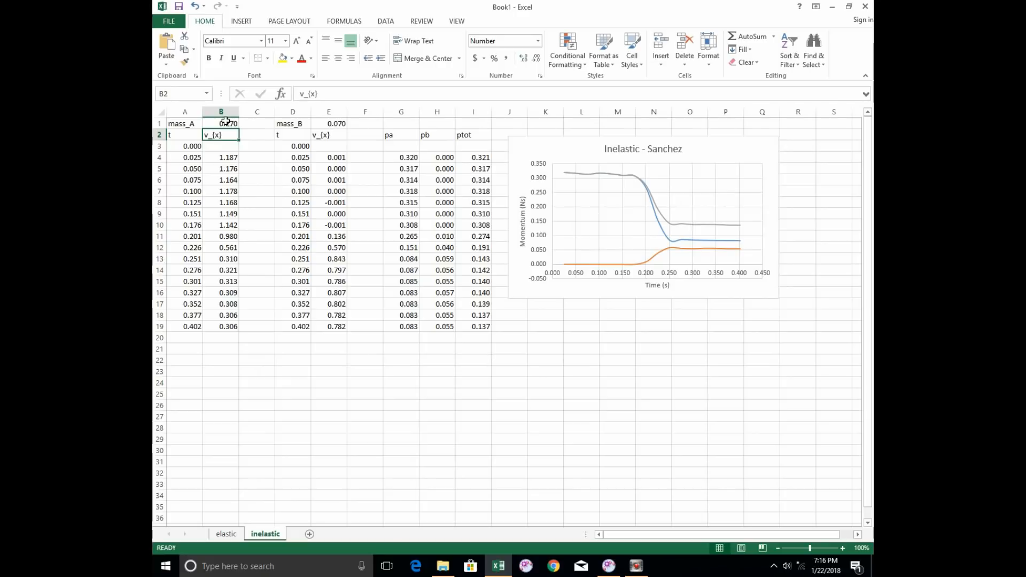
Switch to Excel and set mass_A in cell B1 of the inelastic sheet to 0.07
left_click(222, 122)
type("0.07")
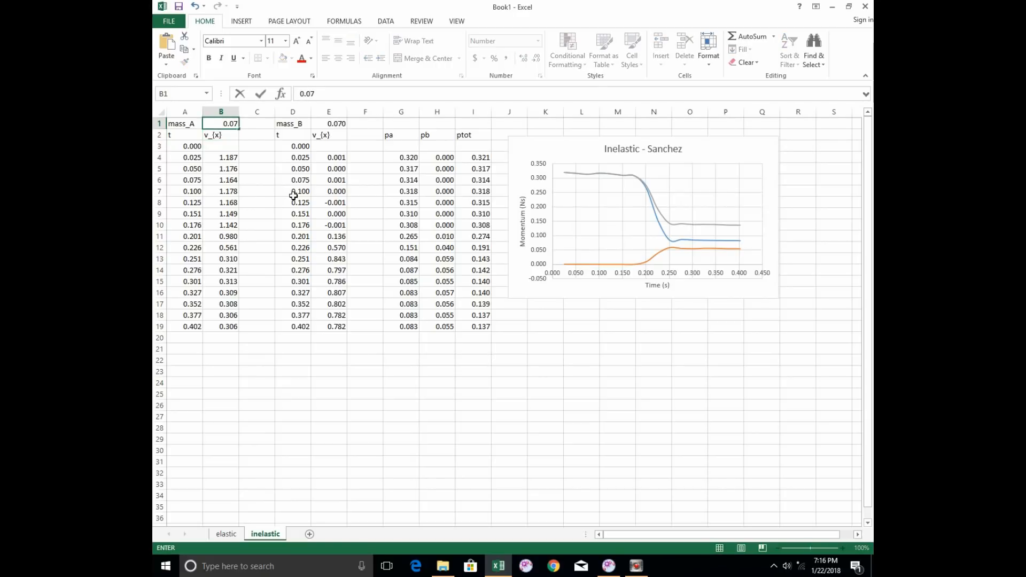
key("Return")
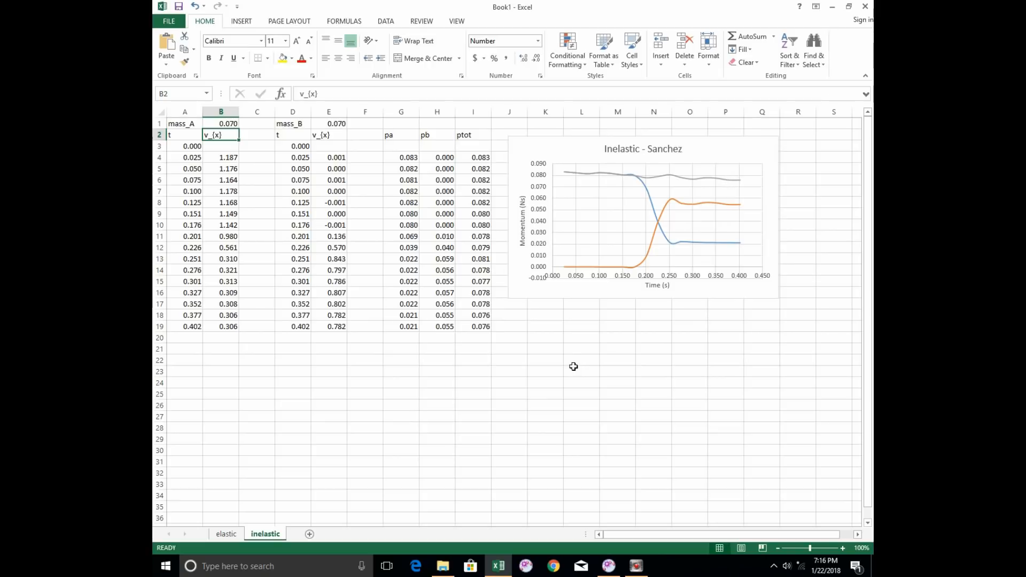
left_click(544, 353)
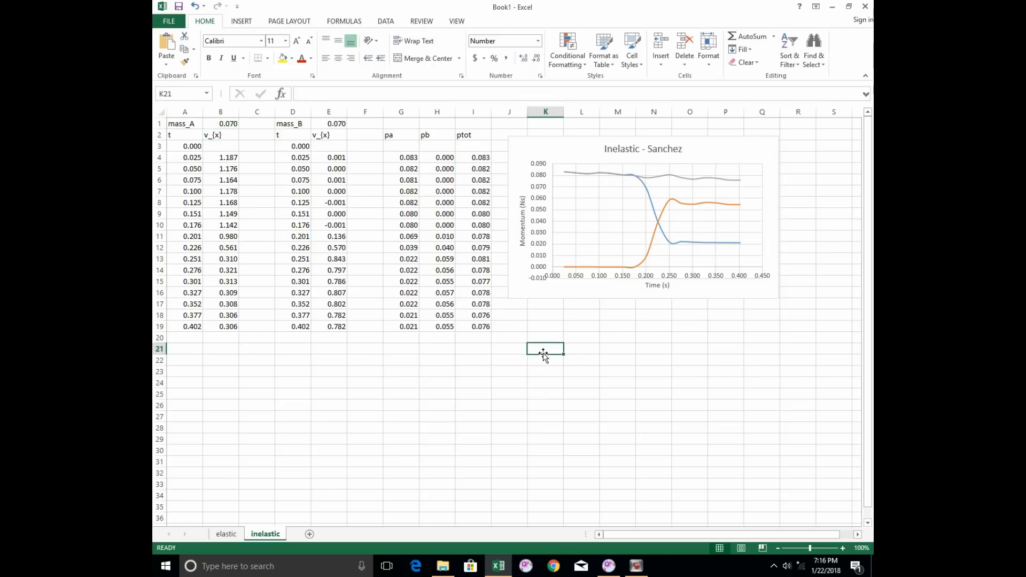
Create a copy of the inelastic sheet at the end of the Book1 workbook
left_click(269, 538)
right_click(268, 538)
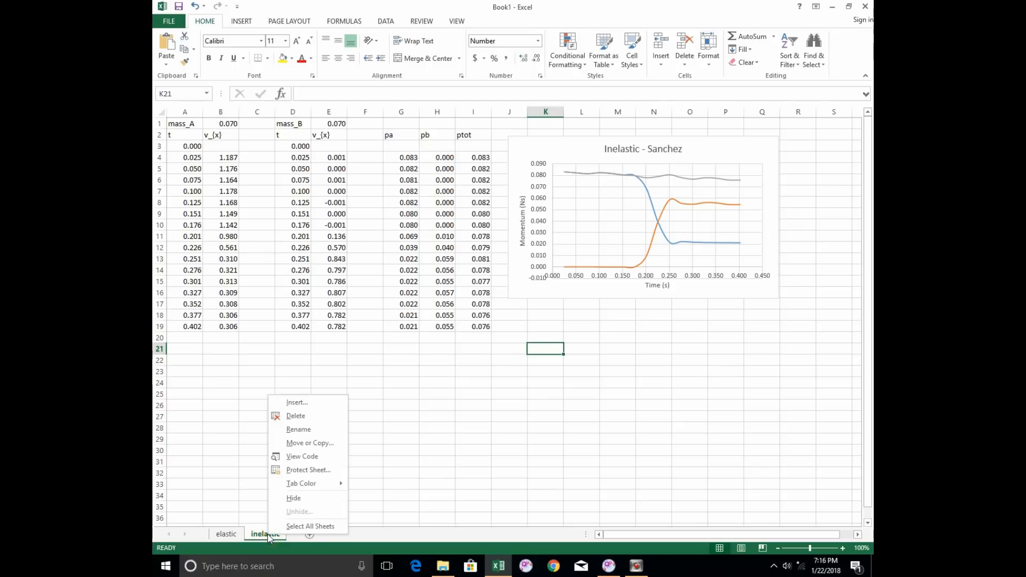
left_click(323, 447)
left_click(281, 437)
left_click(275, 485)
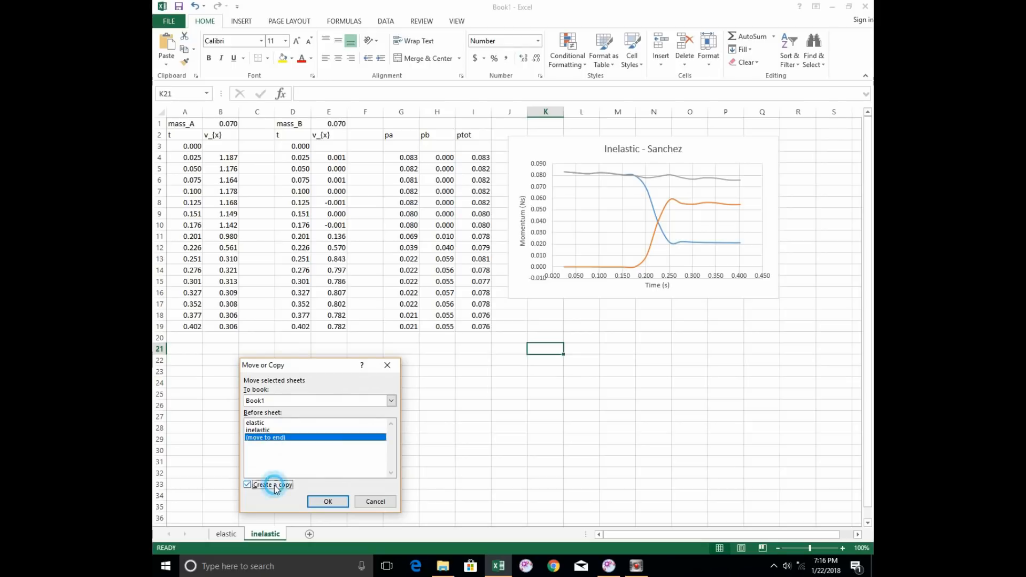
left_click(328, 500)
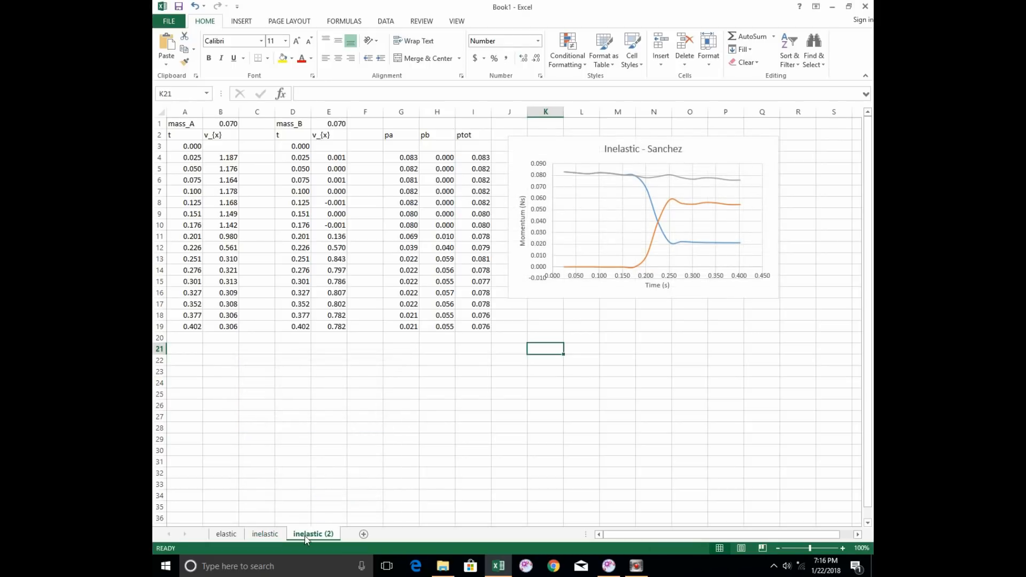
Rename the copied inelastic sheet as perf inelastic
double_click(306, 536)
left_click(328, 534)
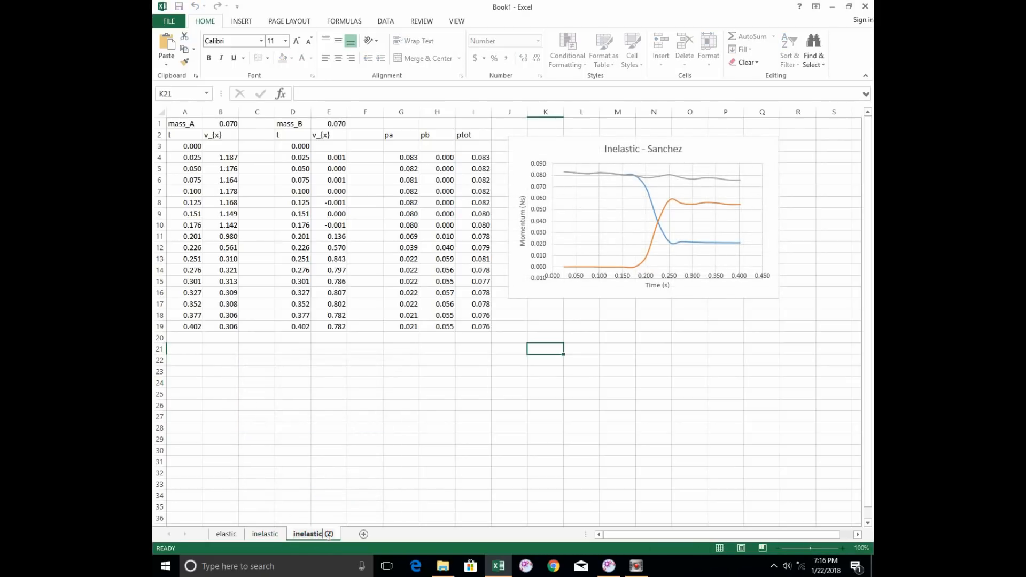
key("Home")
type("perf")
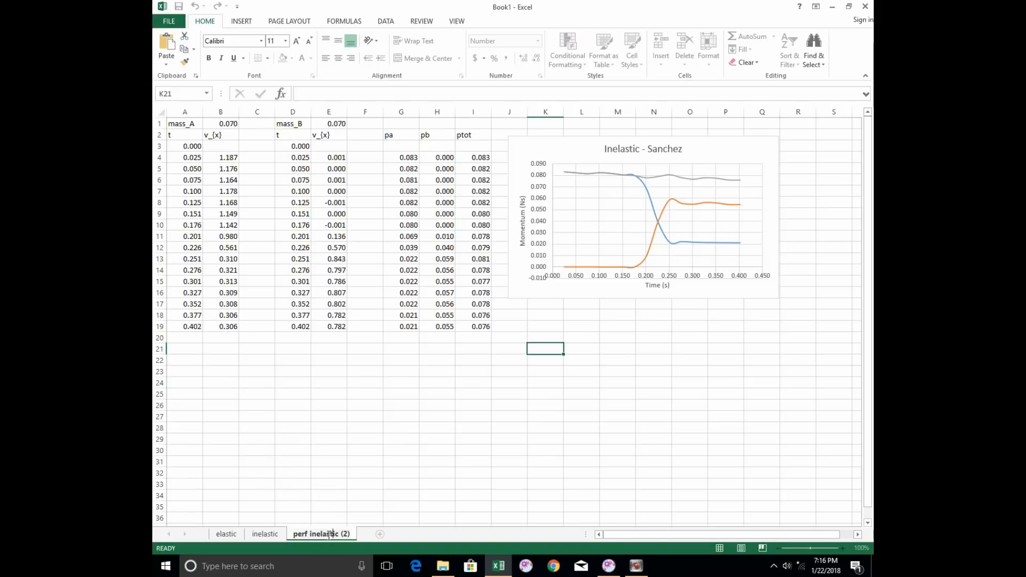
key("BackSpace")
key("BackSpace")
key("BackSpace")
key("Return")
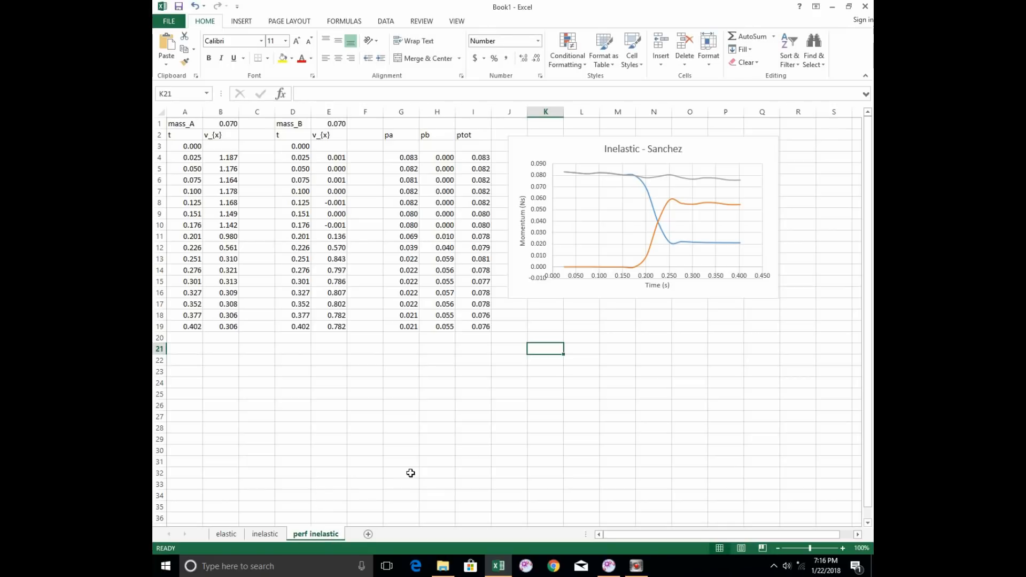
left_click(265, 534)
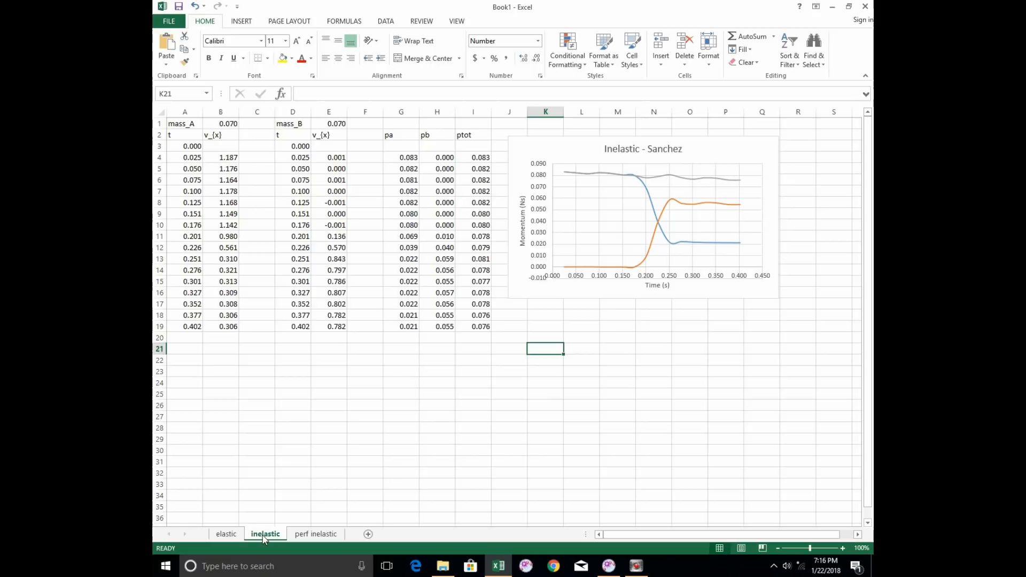
left_click(227, 535)
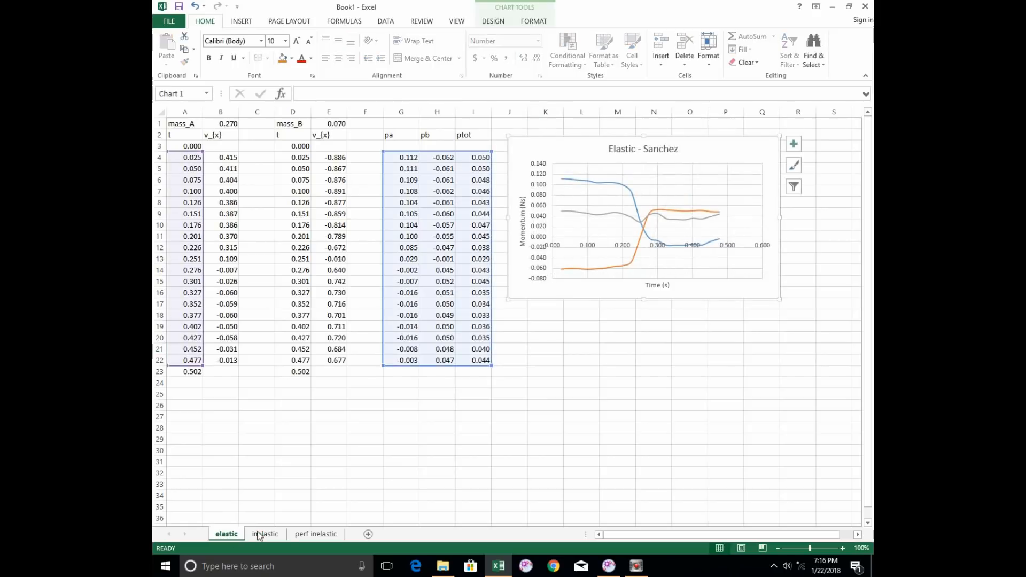
left_click(317, 534)
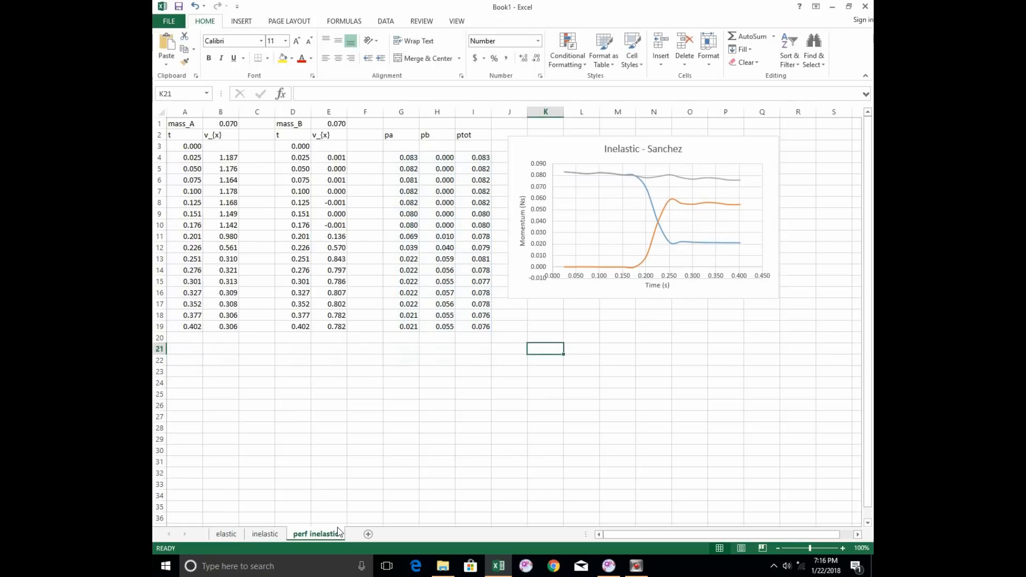
left_click(187, 124)
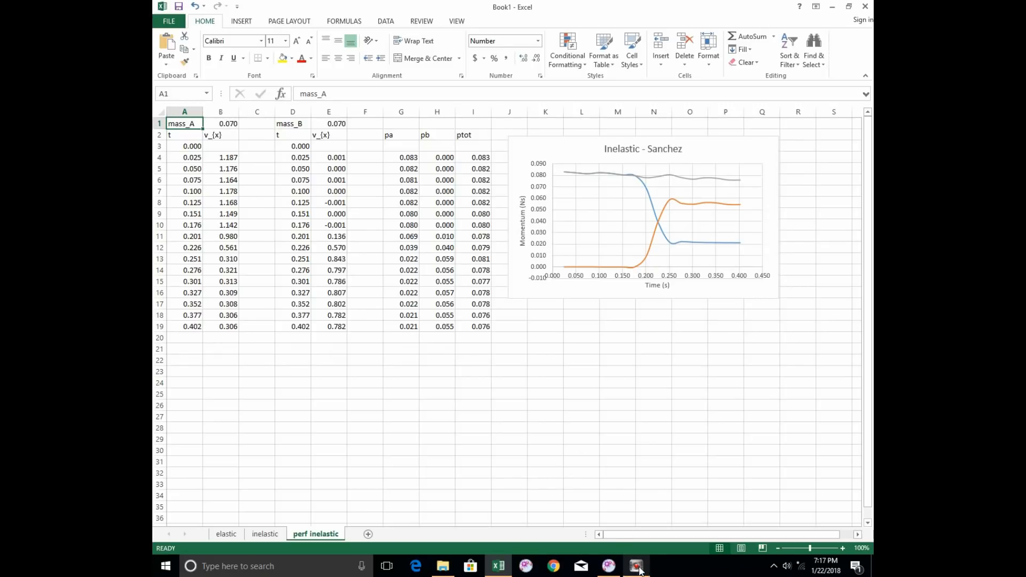
Switch to Tracker and apply a Rotate filter of 180° to the perf_inelastic-diff_mass video
left_click(609, 566)
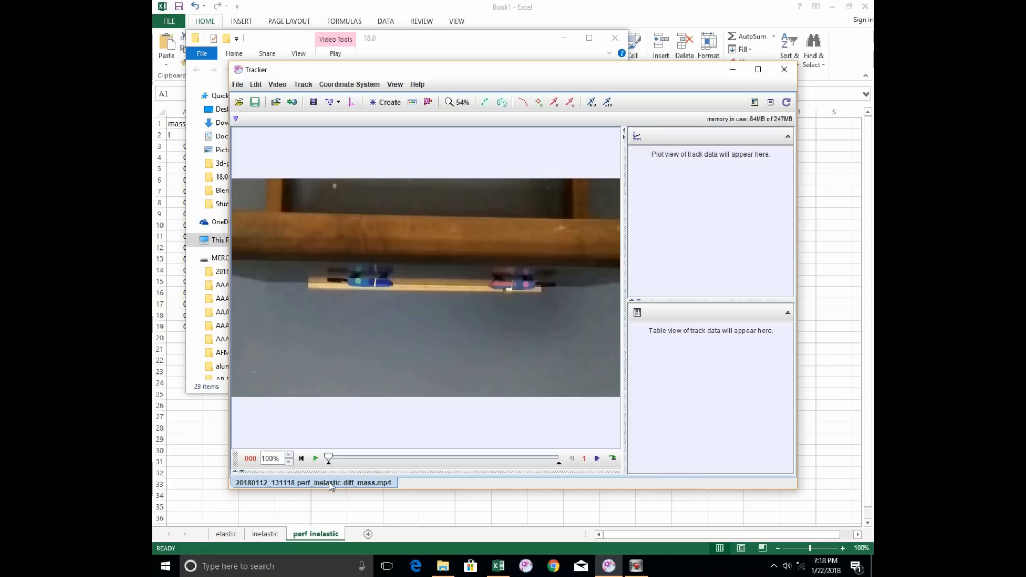
left_click(283, 87)
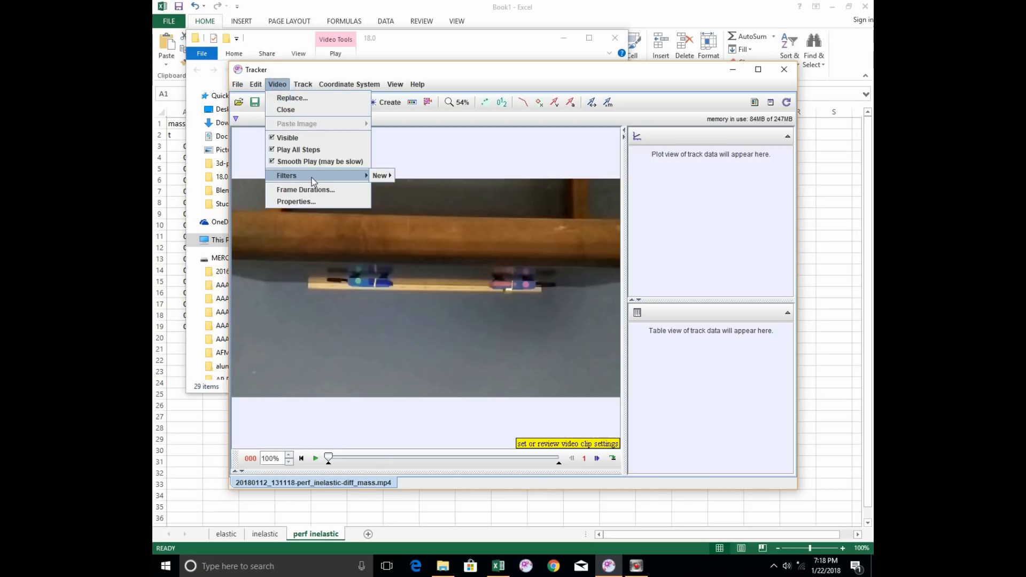
mouse_move(363, 175)
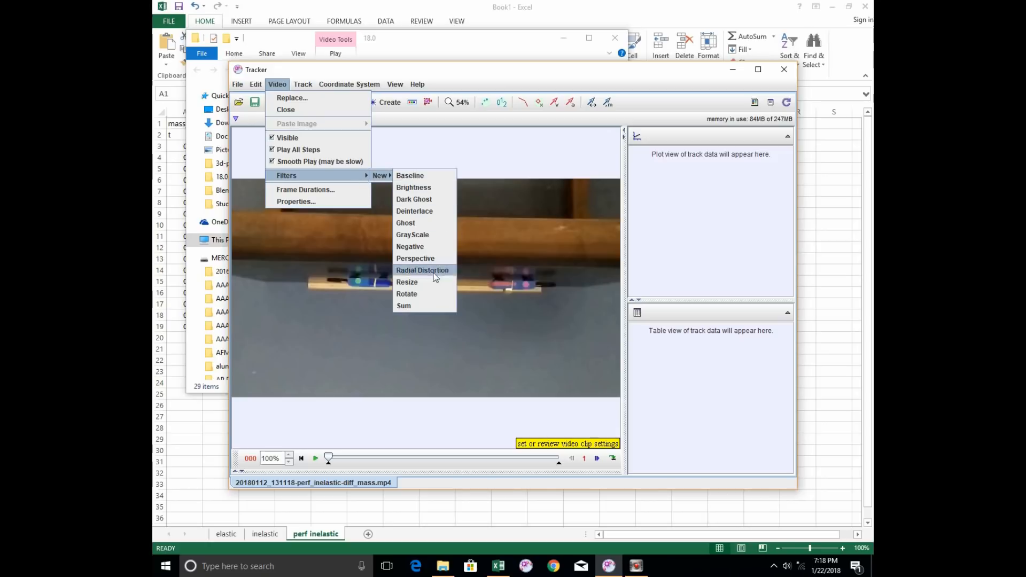
left_click(433, 293)
left_click(507, 301)
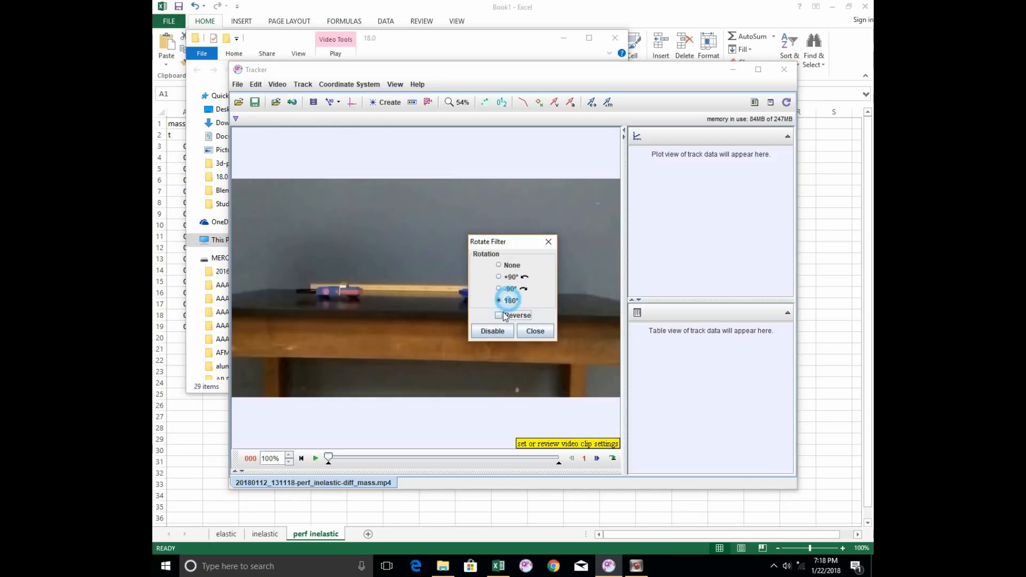
left_click(532, 332)
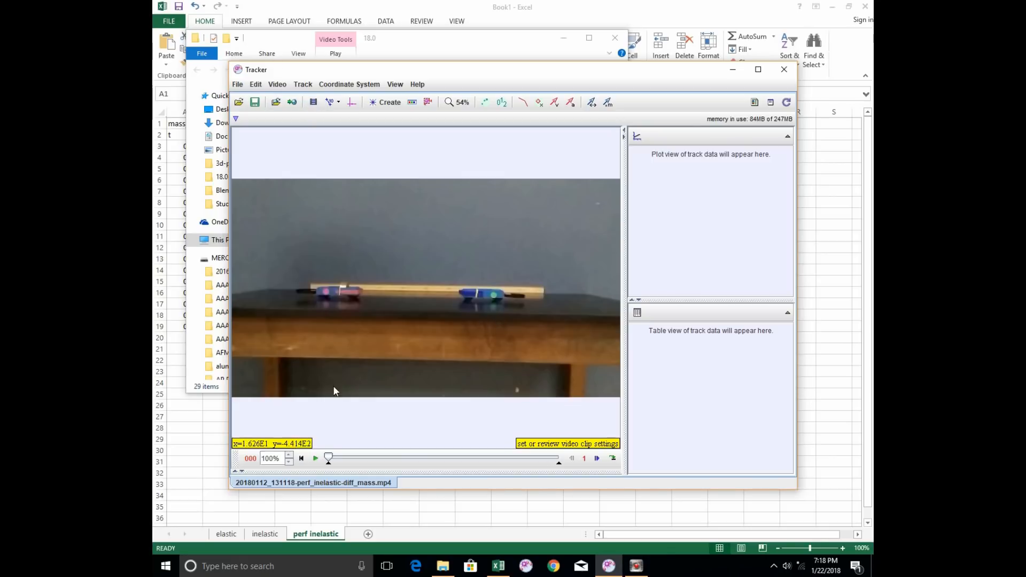
Add a calibration stick spanning the wooden ruler behind the carts and set its length to 1.000
left_click(331, 102)
mouse_move(332, 118)
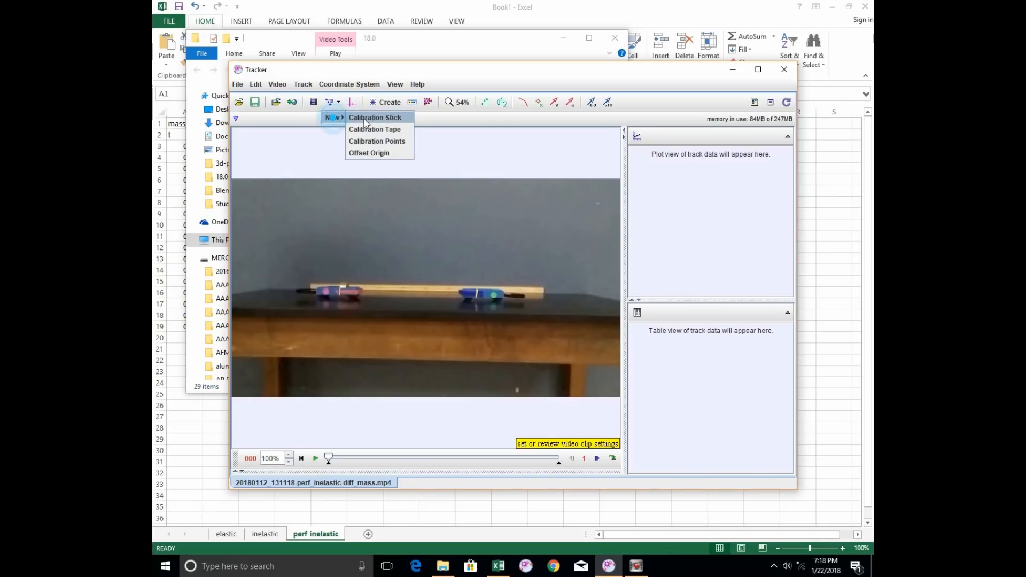
left_click(374, 117)
left_click_drag(404, 289, 306, 288)
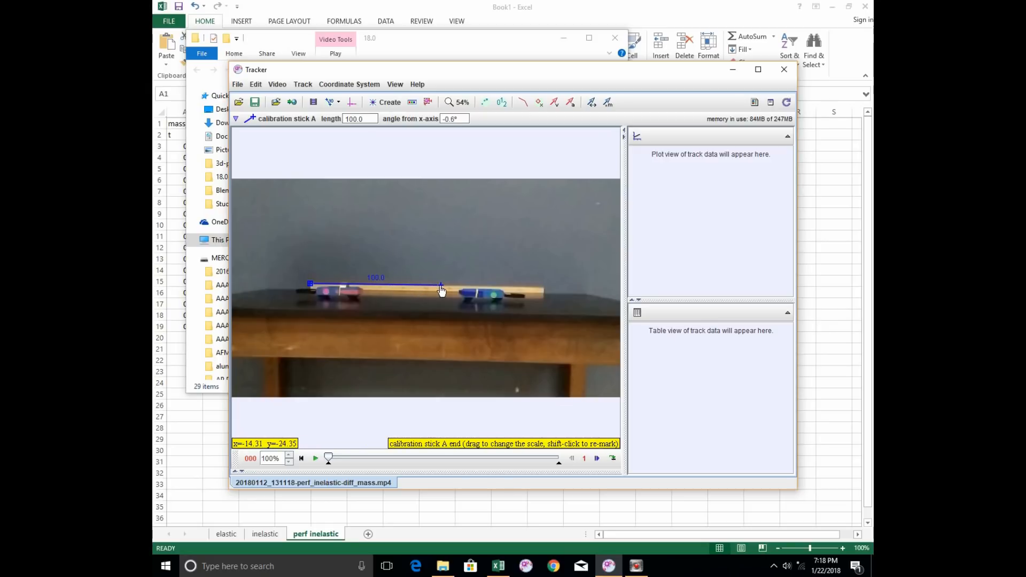
left_click_drag(441, 290, 545, 293)
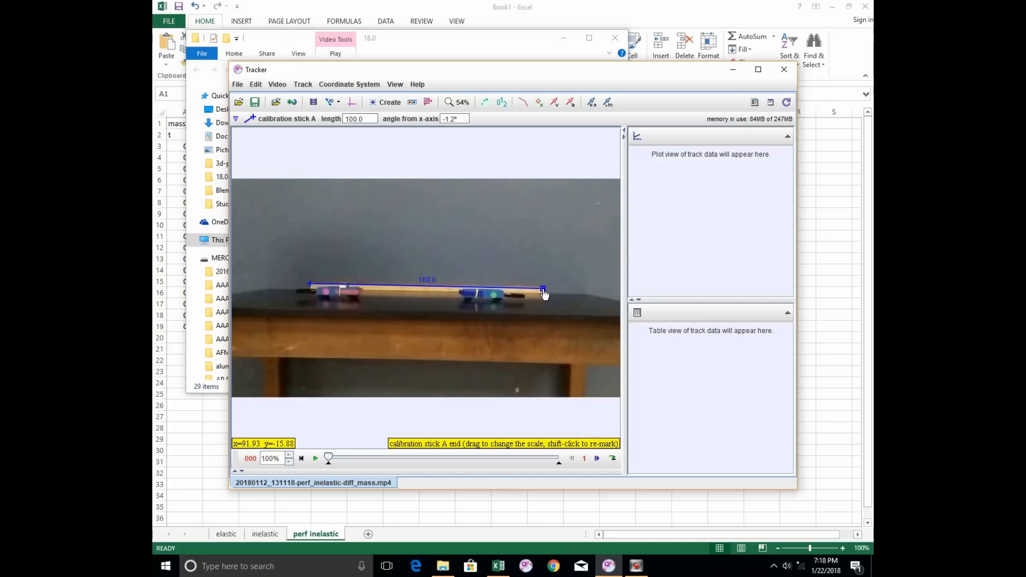
left_click(433, 278)
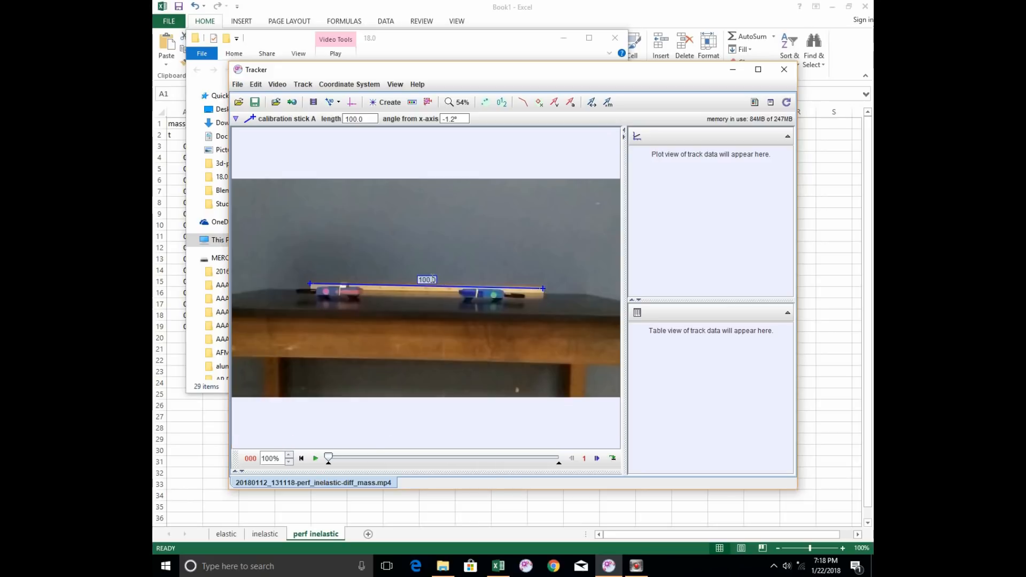
key("Return")
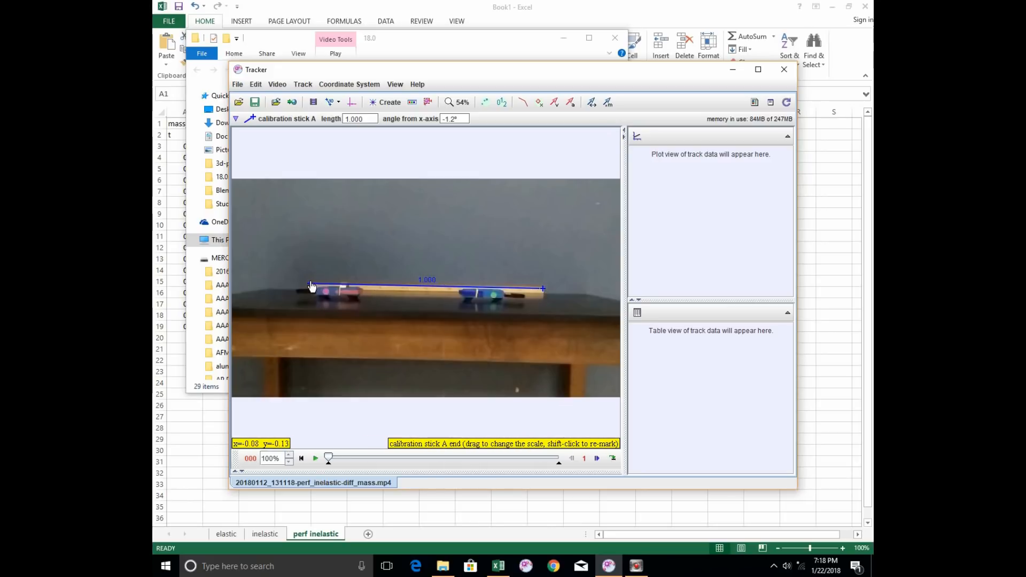
Fine-tune both ends of the calibration stick to match the ruler's ends, and hide the stick
left_click_drag(309, 287, 310, 291)
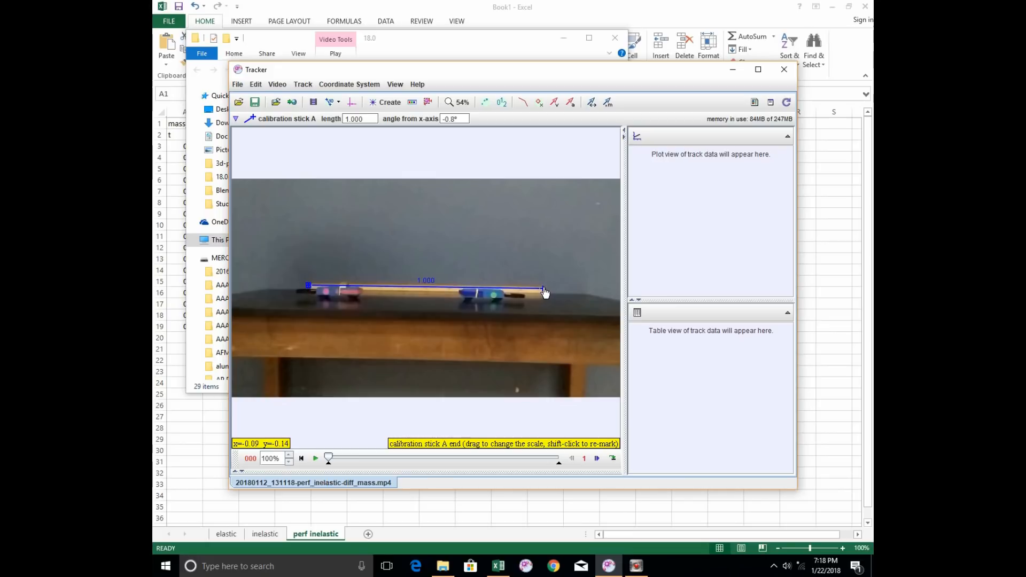
left_click_drag(544, 289, 545, 289)
left_click(338, 103)
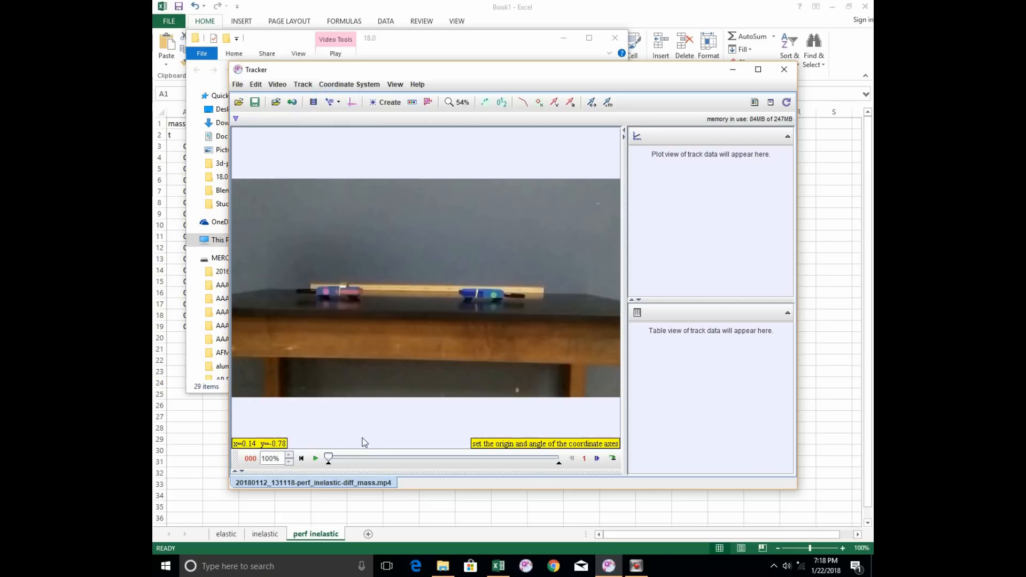
Scan the video for the frames where the cart is released and where the joined carts reach the edge of view
left_click(335, 459)
left_click_drag(341, 458, 426, 459)
left_click(441, 457)
mouse_move(424, 458)
left_mouse_down()
mouse_move(416, 455)
mouse_move(429, 456)
left_mouse_up()
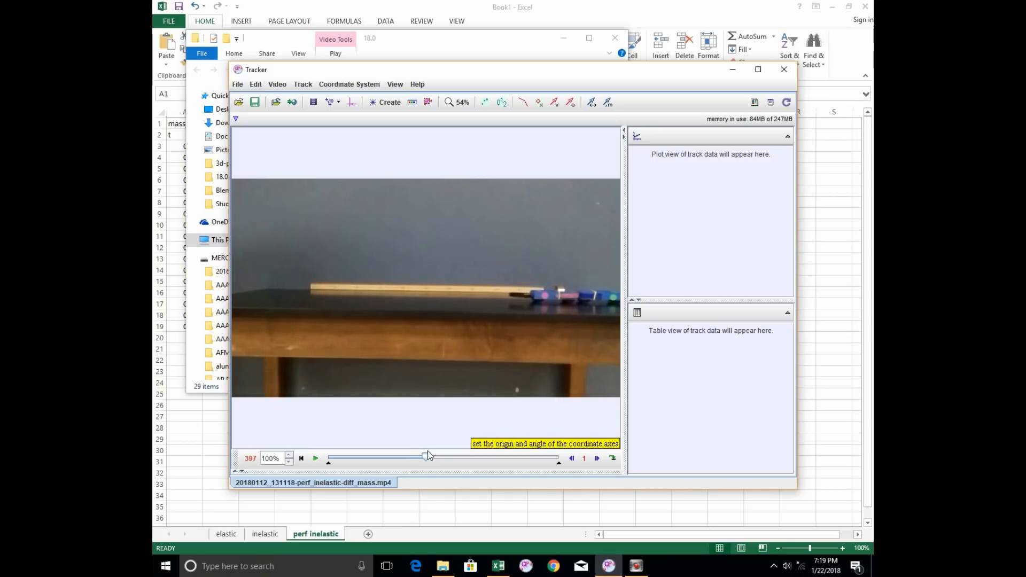
left_click_drag(428, 456, 416, 456)
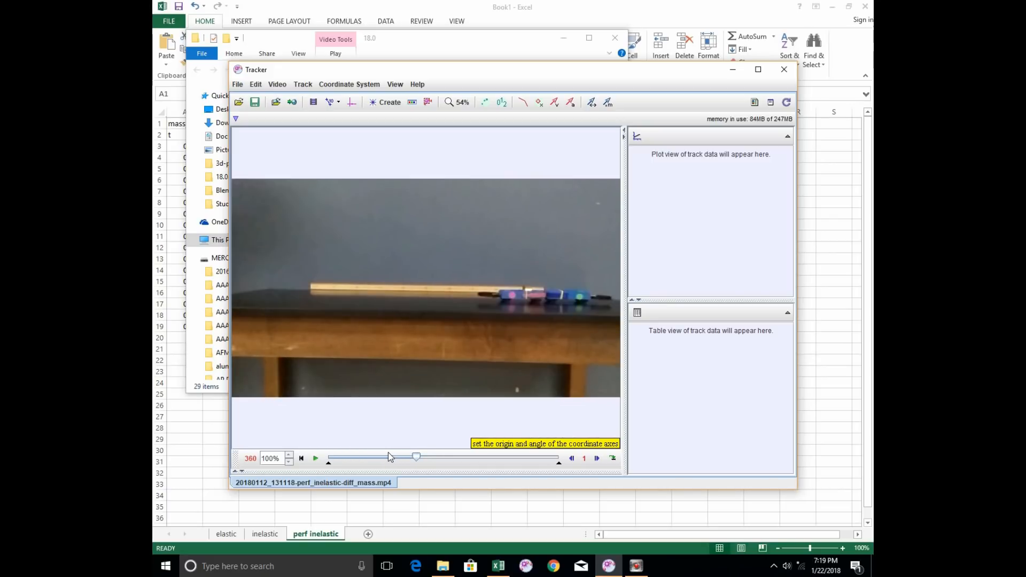
left_click(387, 458)
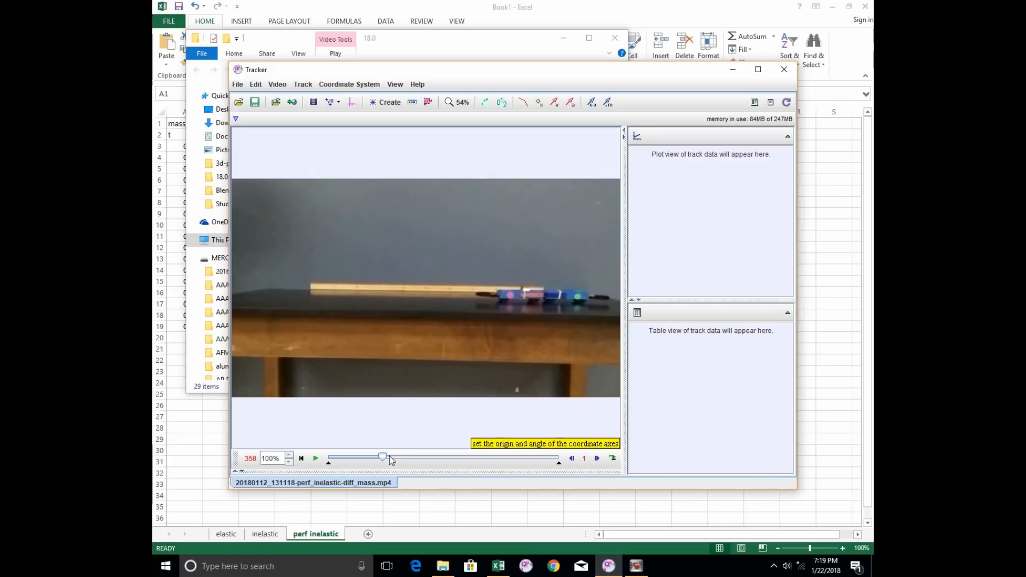
left_click_drag(384, 460, 390, 459)
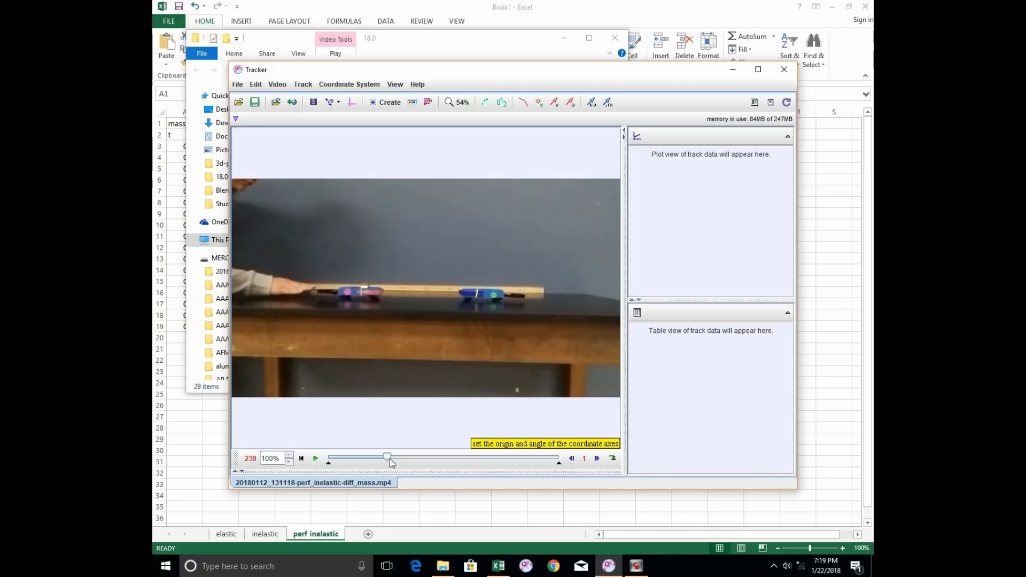
Set the clip to start frame 240, step size 3 and end frame 400
left_click(329, 103)
type("24")
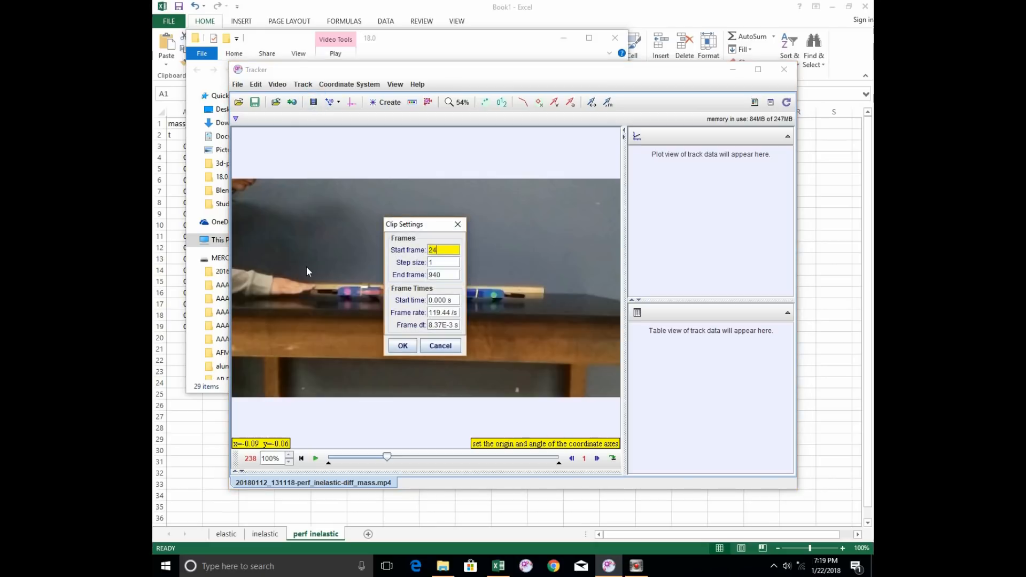
type("0")
key("Tab")
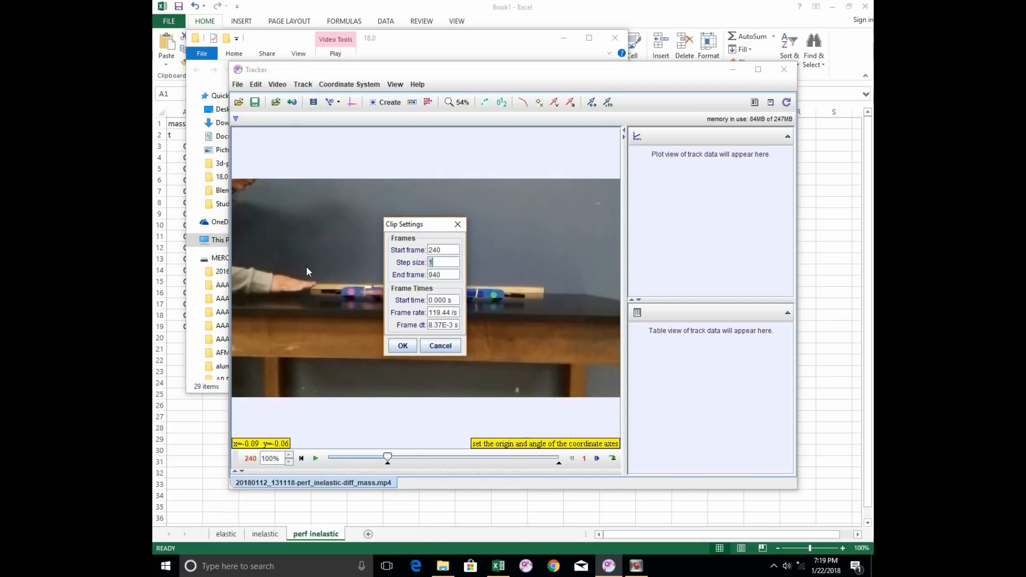
type("3")
key("Tab")
type("400")
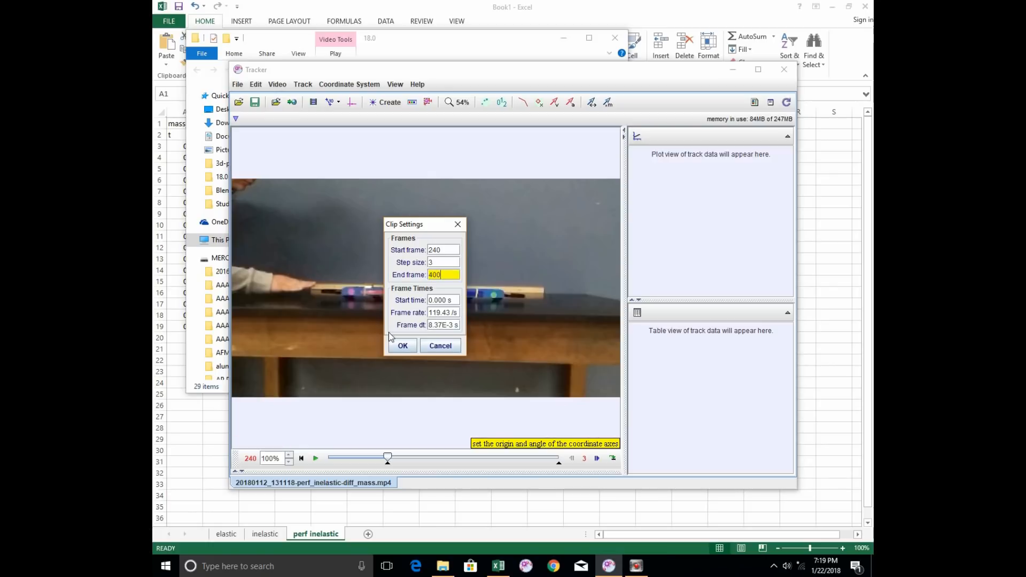
left_click(402, 346)
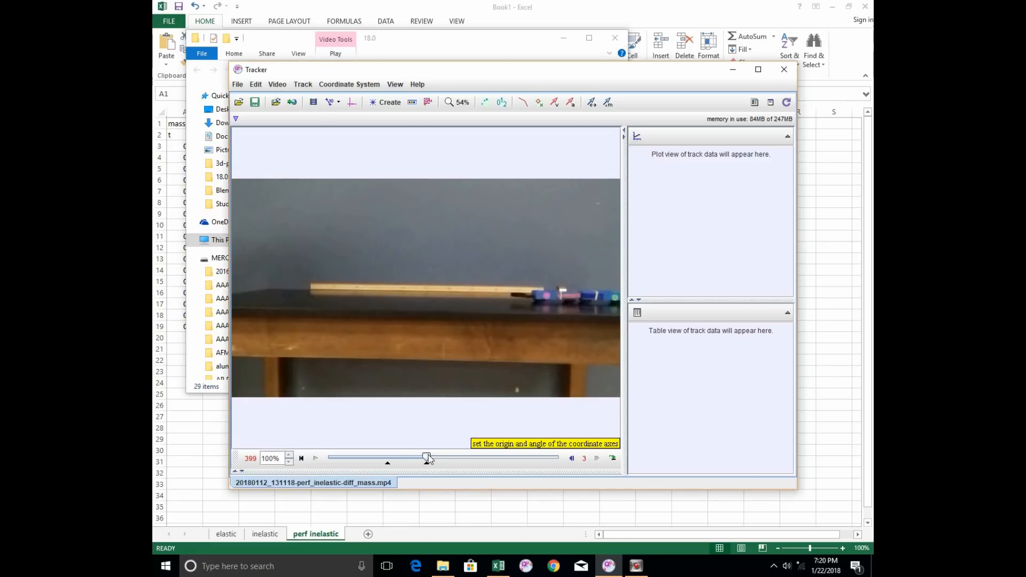
Place the axes origin on the left cart's pink dot at frame 240, tilt the axes to -1.3° along its path, and hide them
left_click_drag(427, 458, 387, 457)
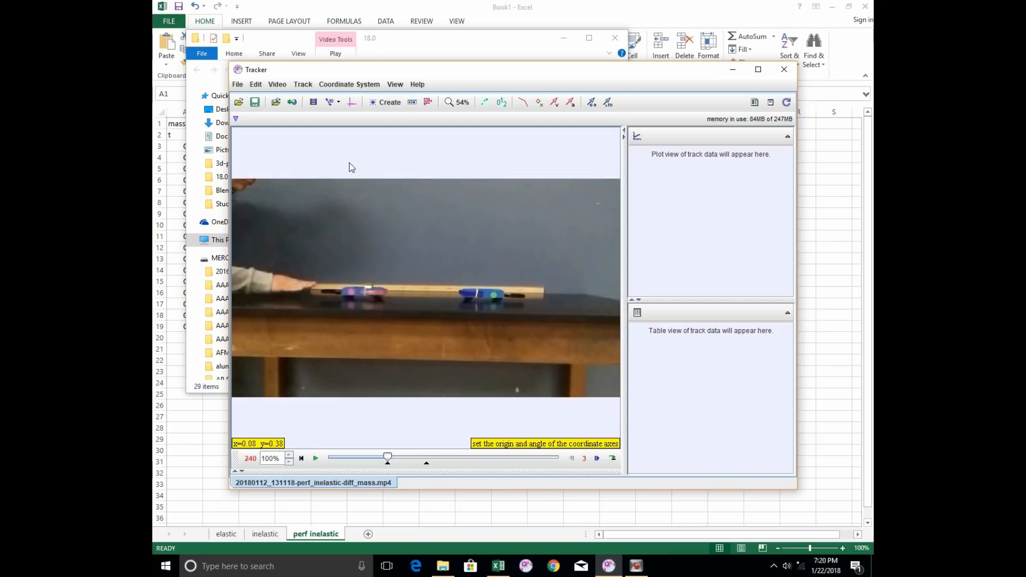
left_click(351, 102)
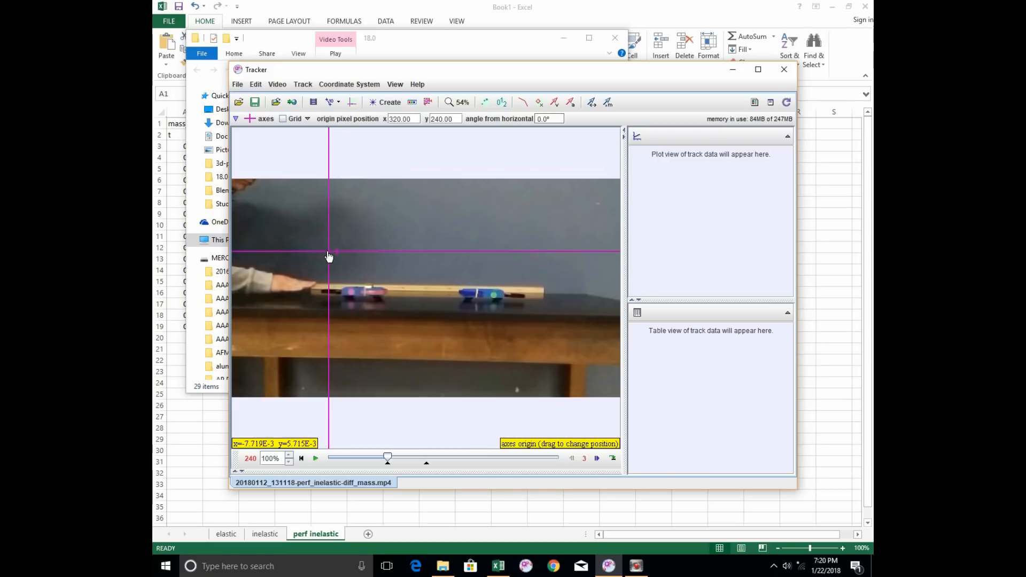
left_click_drag(330, 251, 351, 295)
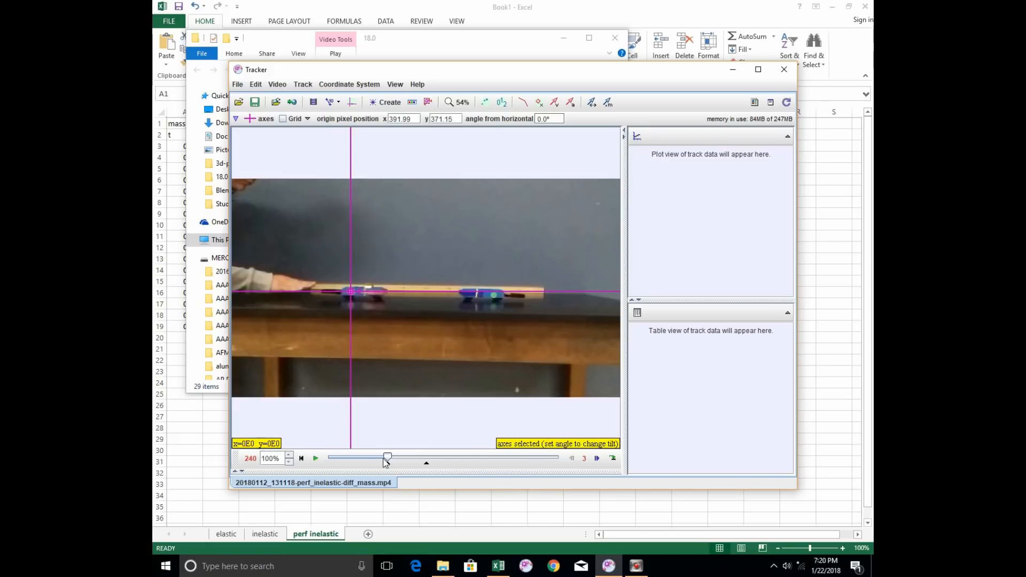
left_click_drag(388, 458, 428, 458)
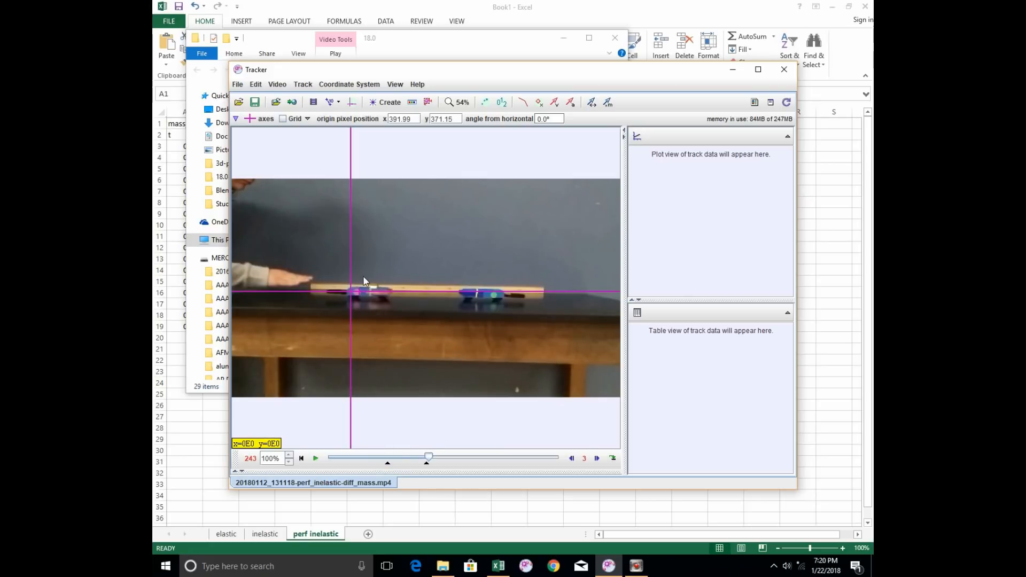
left_click_drag(360, 292, 553, 301)
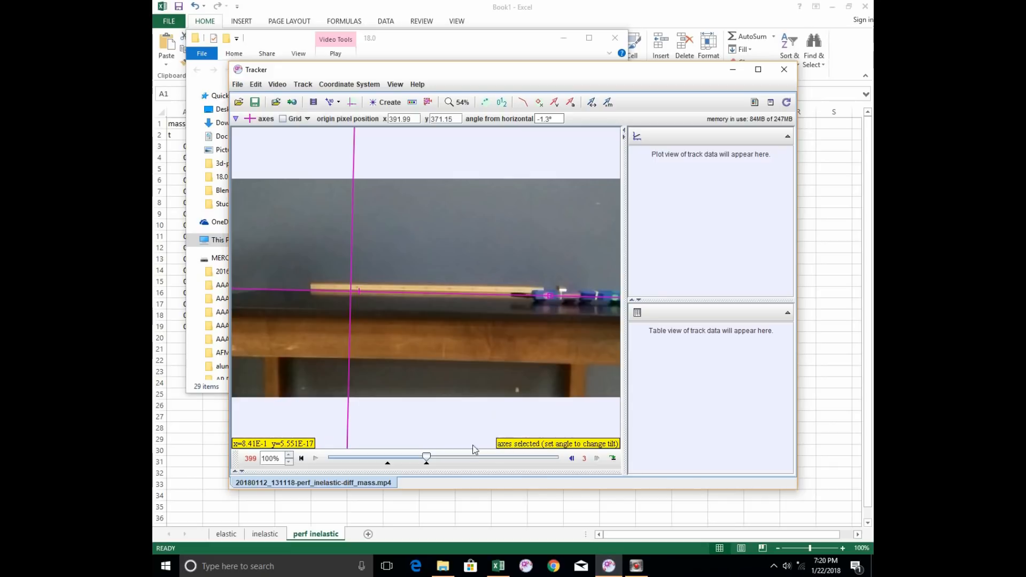
left_click(407, 460)
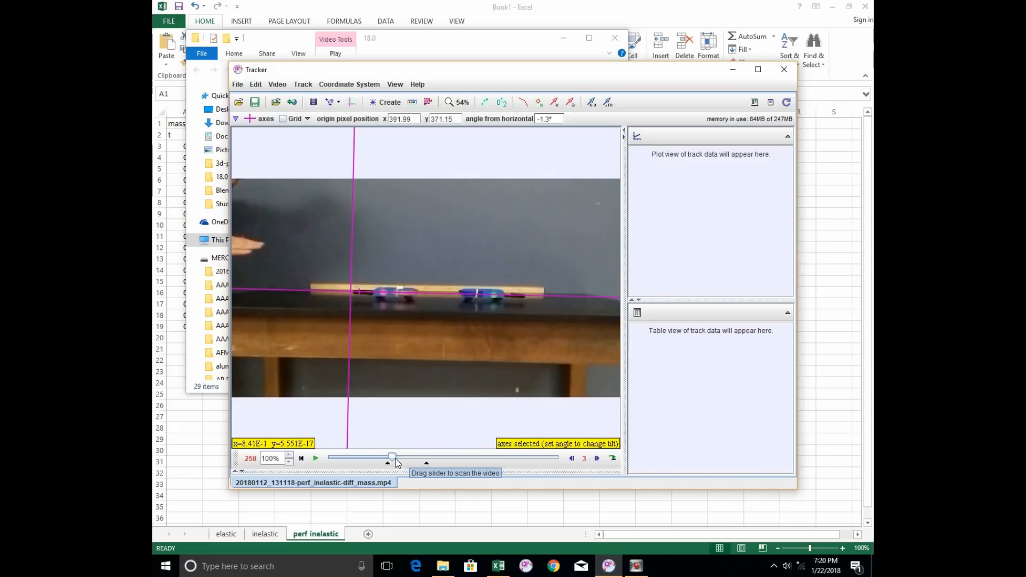
left_click_drag(392, 458, 387, 458)
left_click(351, 102)
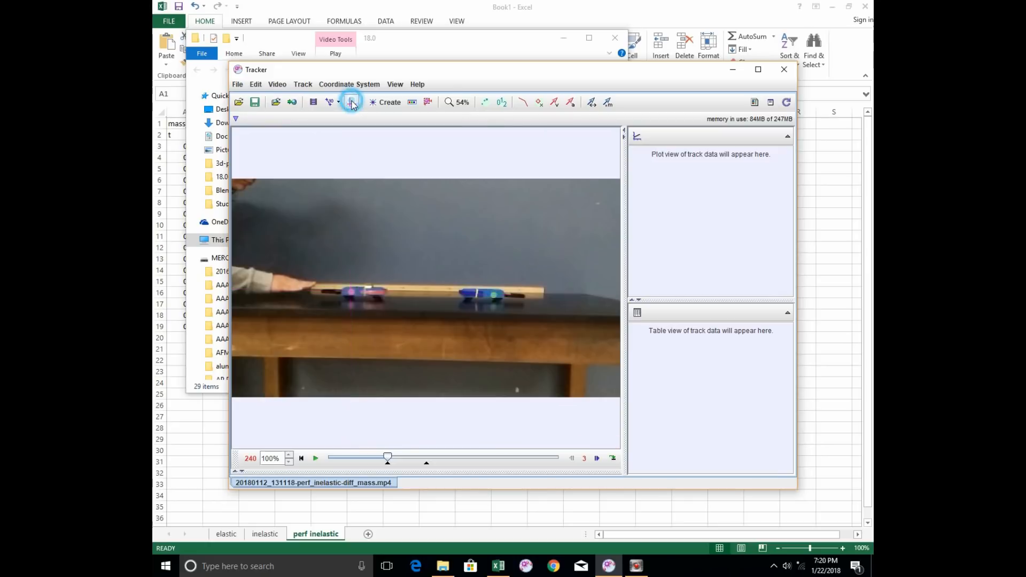
Create point mass A and autotrack the left cart's pink dot from frame 240 through the end of the clip
left_click(389, 104)
left_click(389, 113)
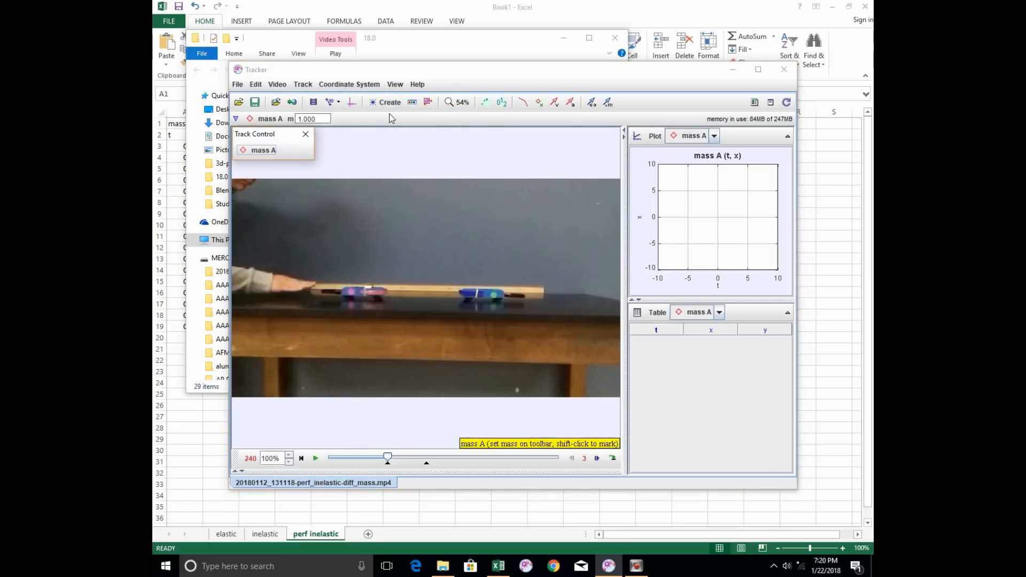
key("shift")
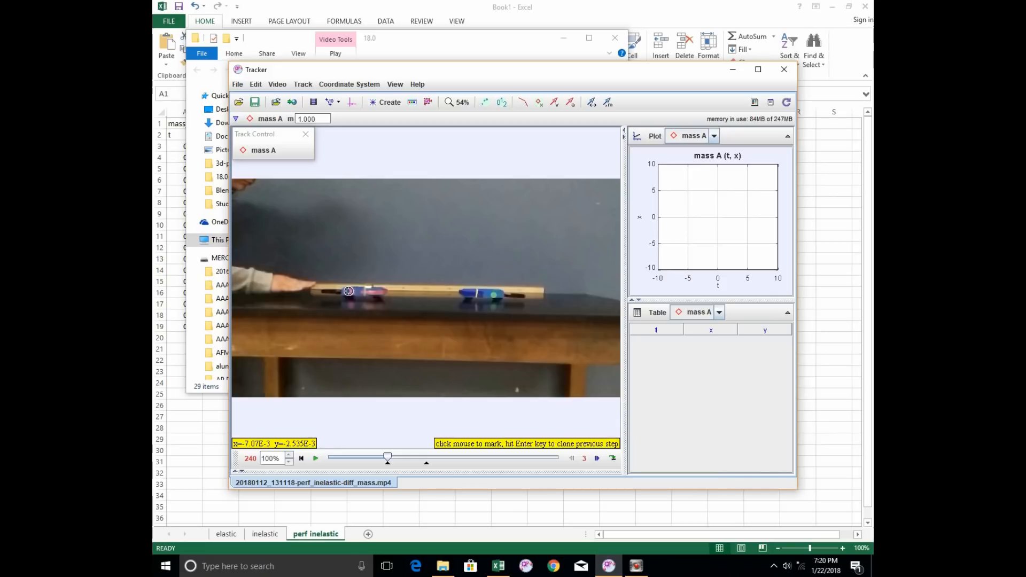
left_click(348, 292, "ctrl+shift")
left_click_drag(508, 148, 721, 330)
left_click(682, 351)
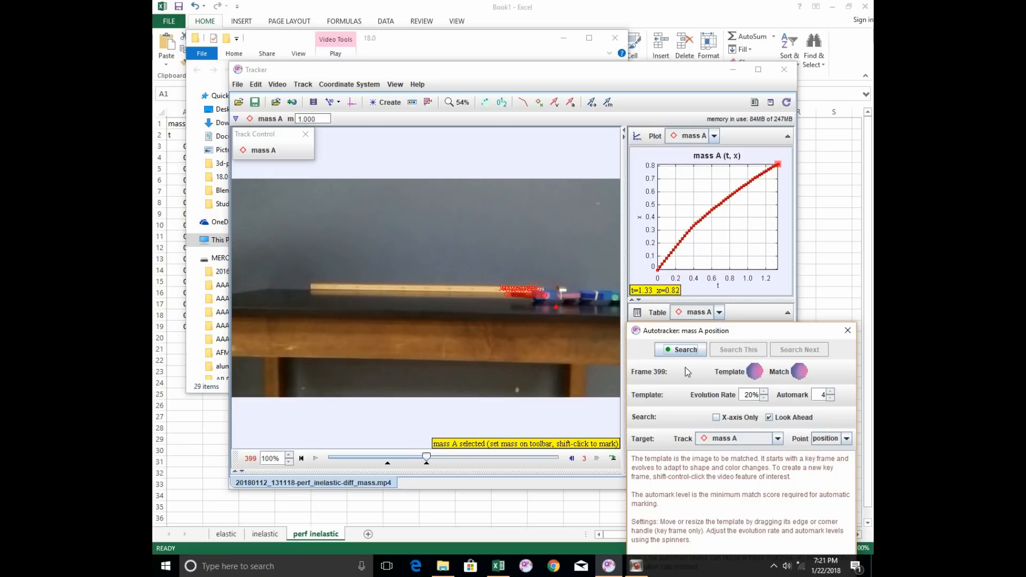
left_click_drag(733, 331, 633, 180)
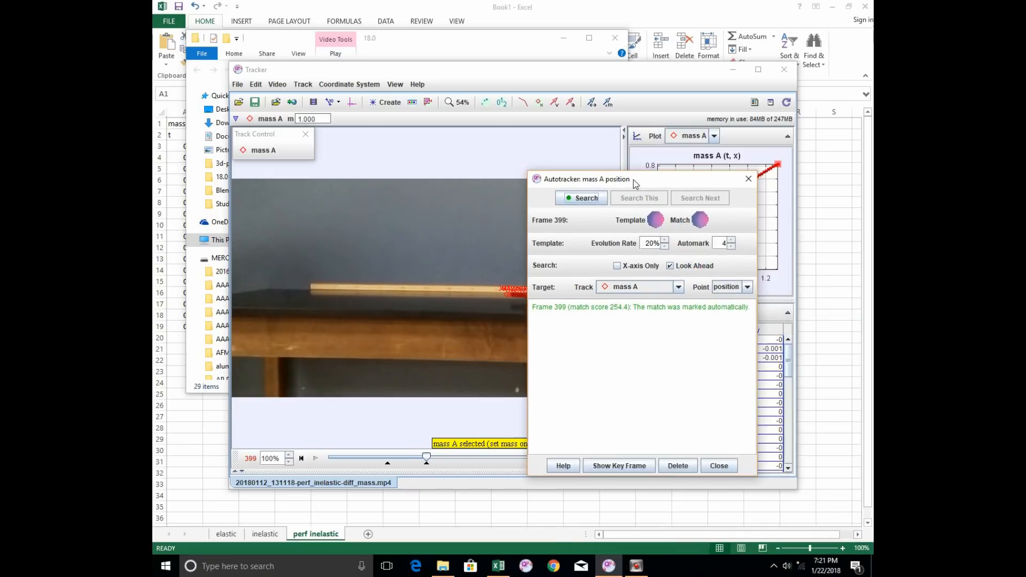
left_click(729, 468)
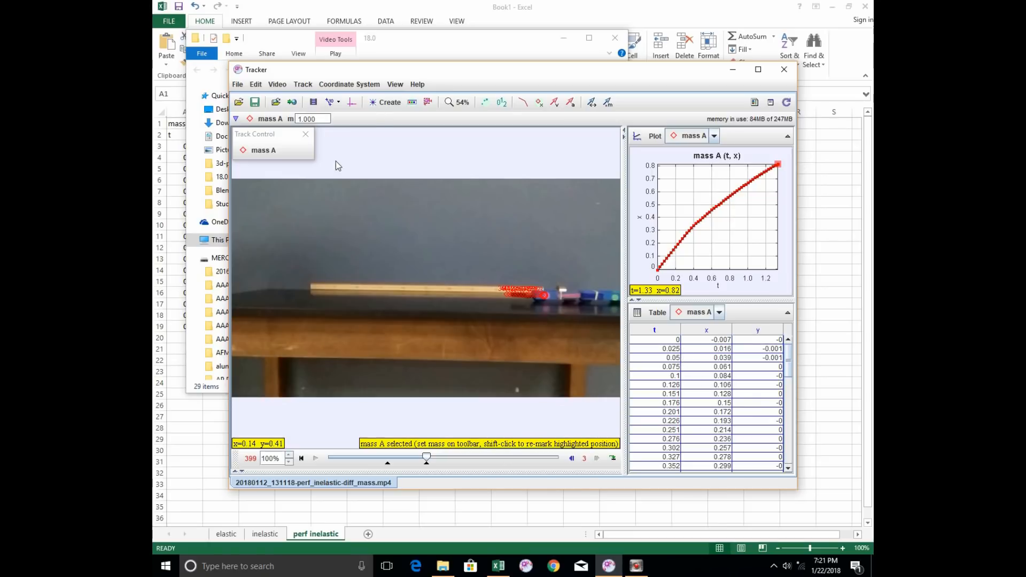
Create point mass B and autotrack the right cart's green dot from frame 240 through the end of the clip
left_click(386, 102)
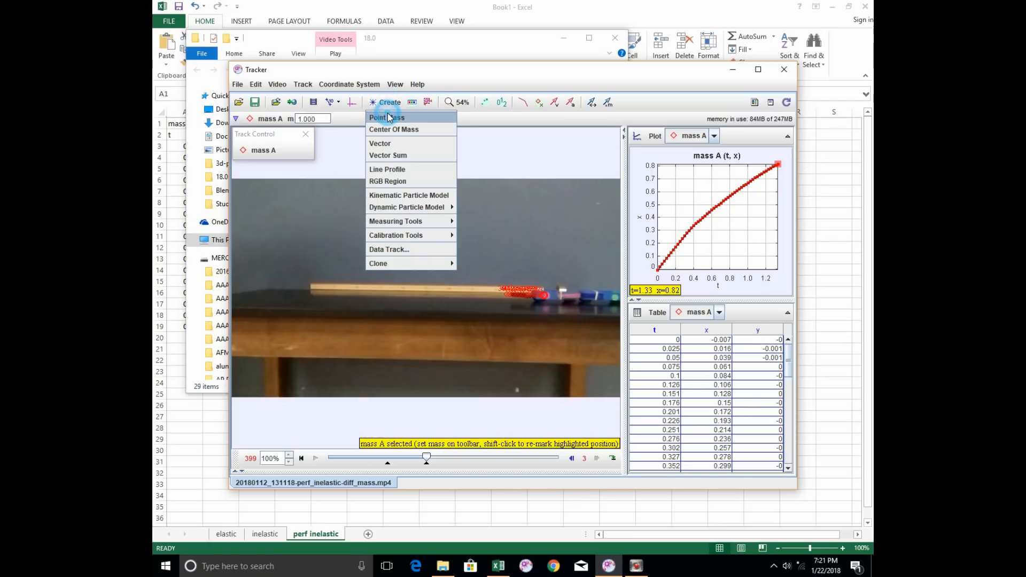
left_click(387, 116)
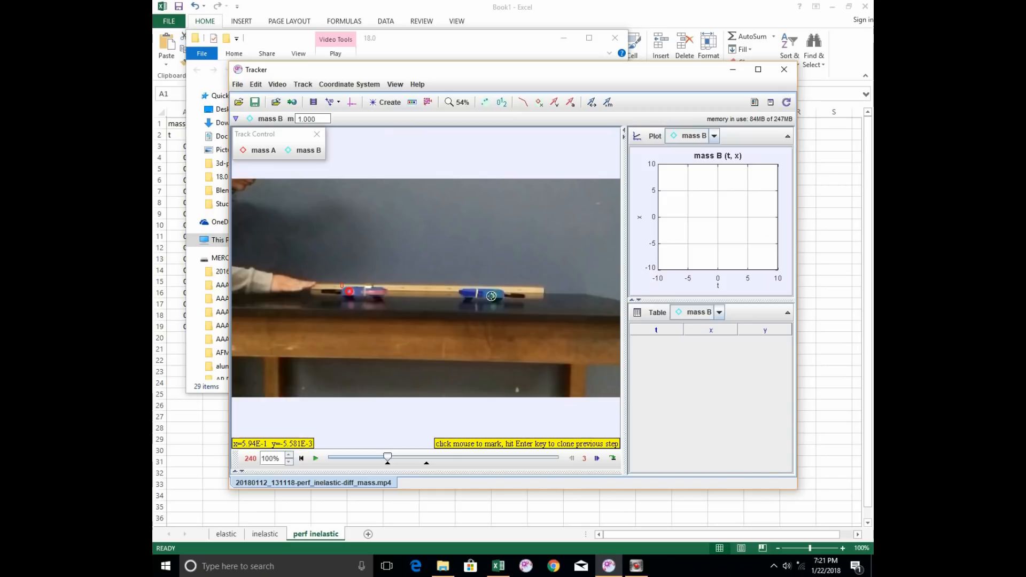
left_click(491, 295, "ctrl+shift")
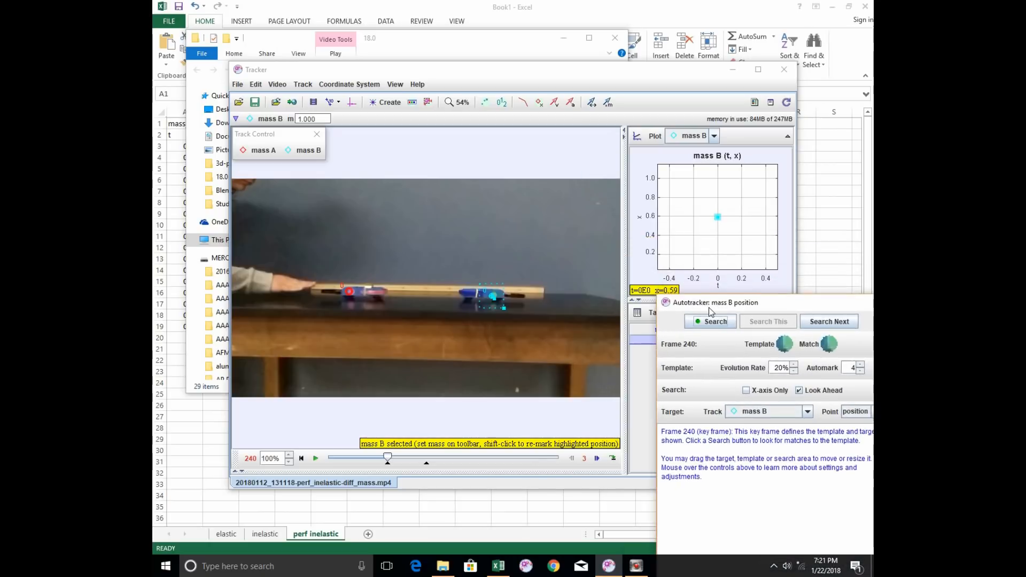
left_click(689, 341)
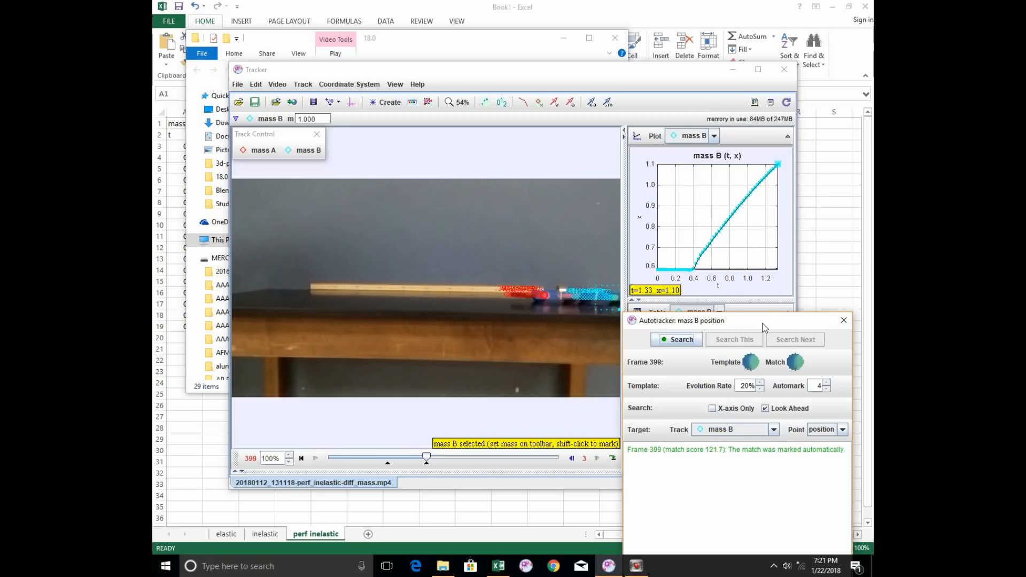
left_click_drag(764, 327, 731, 268)
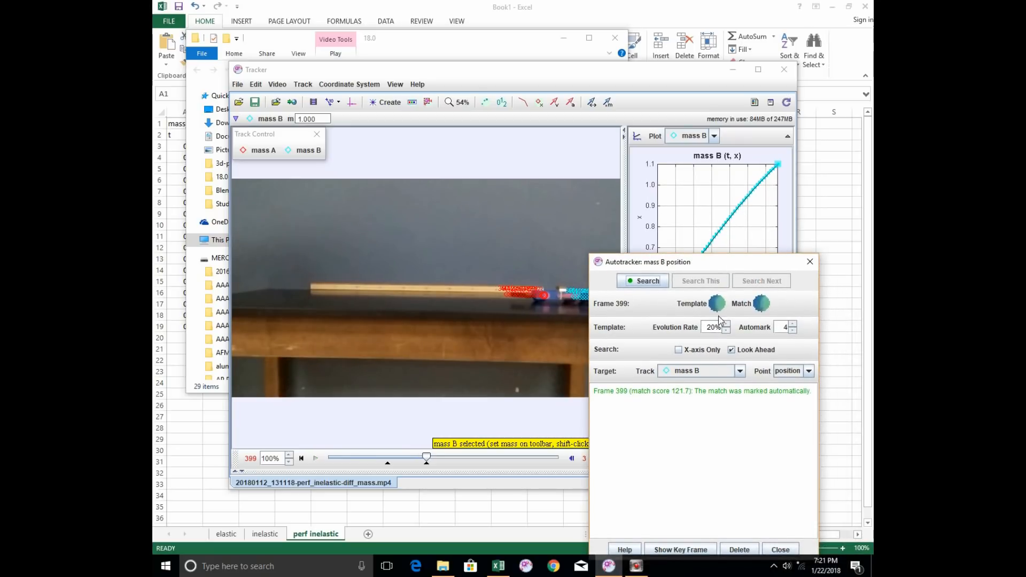
left_click(786, 551)
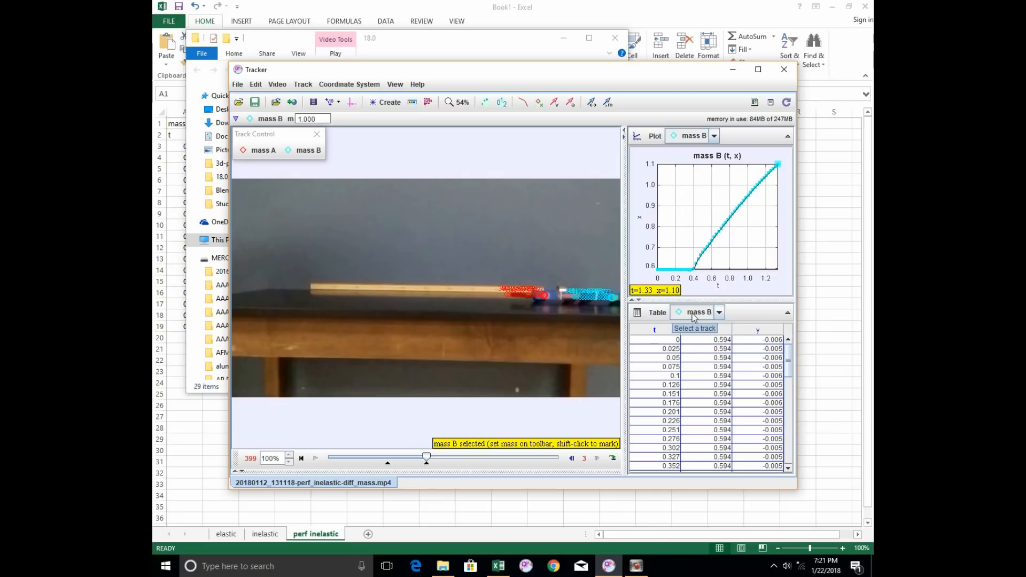
Make mass B's data table show vx and hide its x and y columns
left_click(660, 319)
left_click(444, 279)
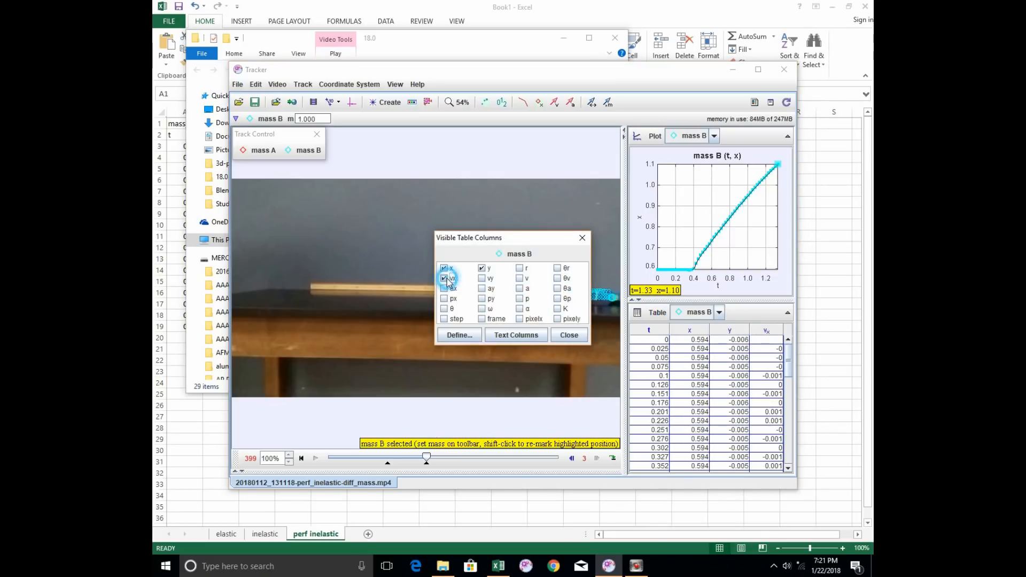
left_click(443, 267)
left_click(482, 267)
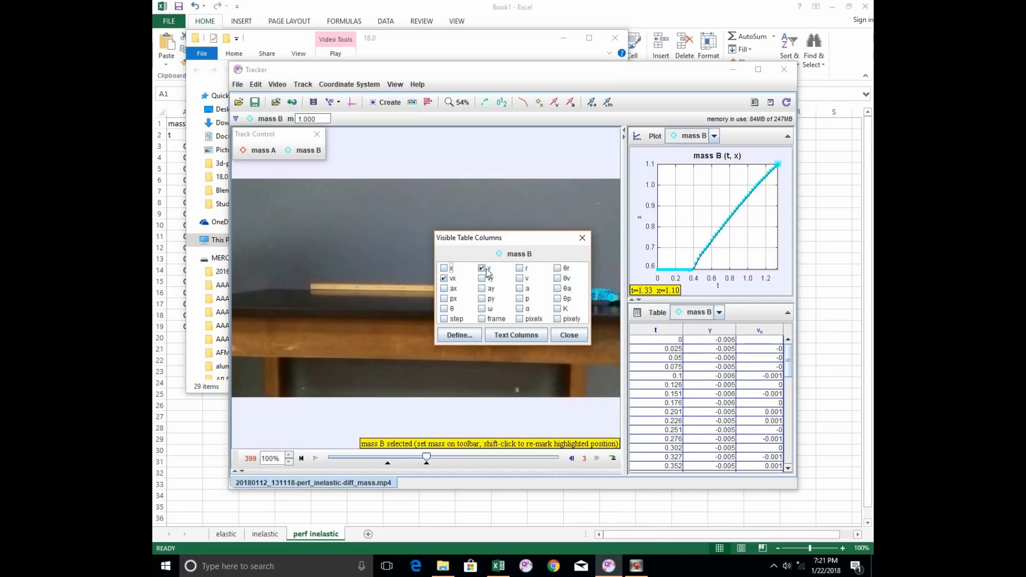
left_click(568, 335)
Switch the data table to mass A, show vx and hide the x and y columns
left_click(719, 312)
left_click(695, 323)
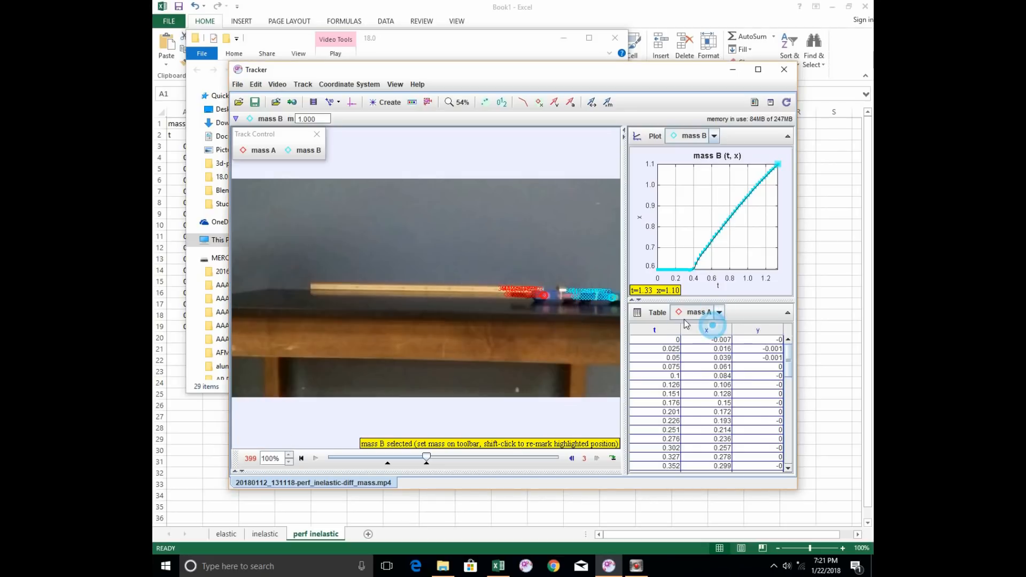
left_click(661, 314)
left_click(444, 279)
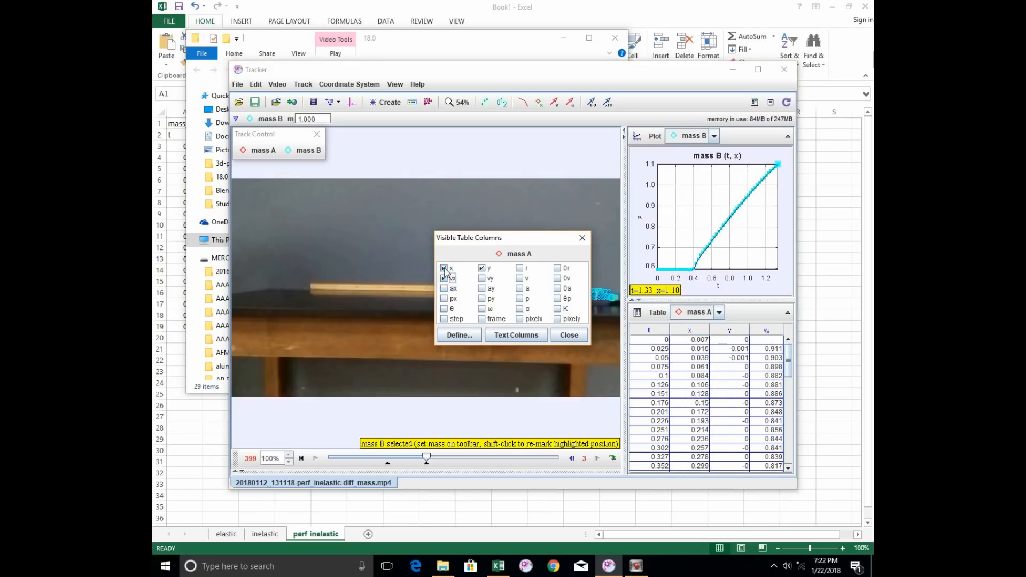
left_click(443, 268)
left_click(482, 268)
left_click(569, 335)
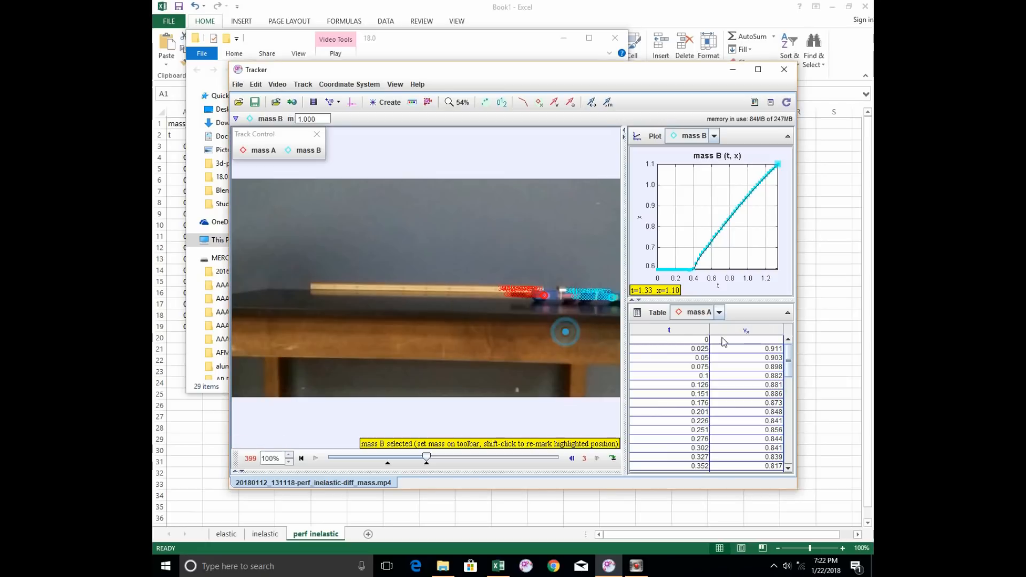
Copy all of mass A's time and velocity data and paste it at cell A1 of the perf inelastic sheet in Excel
scroll(733, 389, "down", 13)
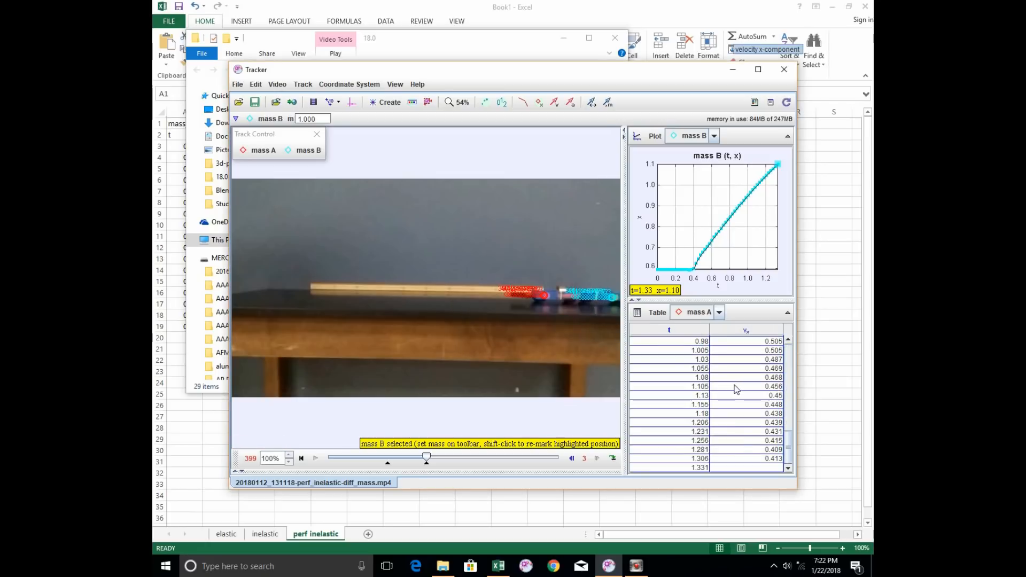
key("ctrl+a")
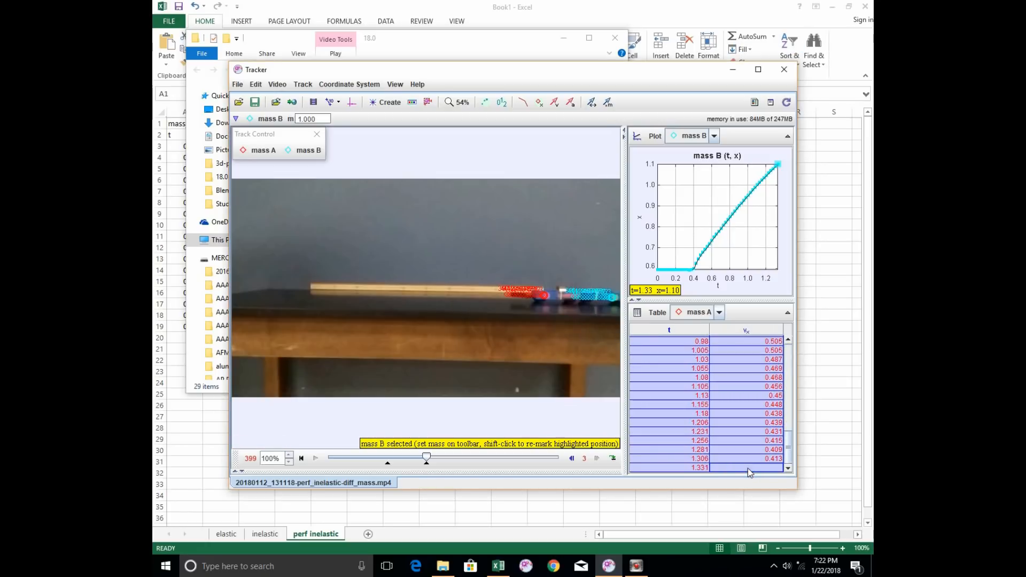
key("alt+Tab")
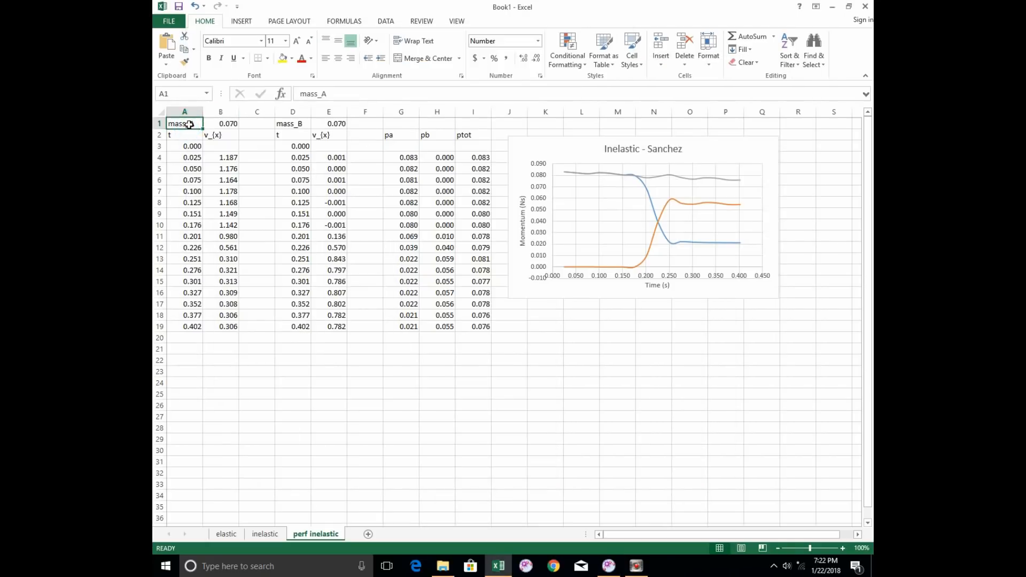
key("ctrl+v")
scroll(211, 233, "down", 8)
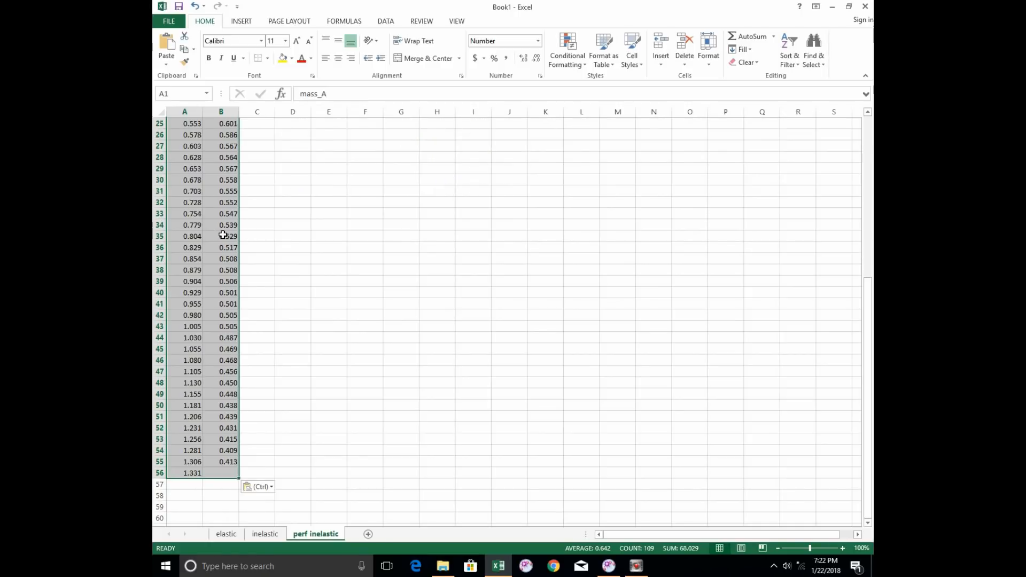
Copy all of mass B's time and velocity data from Tracker and paste it at cell D1 of the perf inelastic sheet
scroll(214, 230, "up", 8)
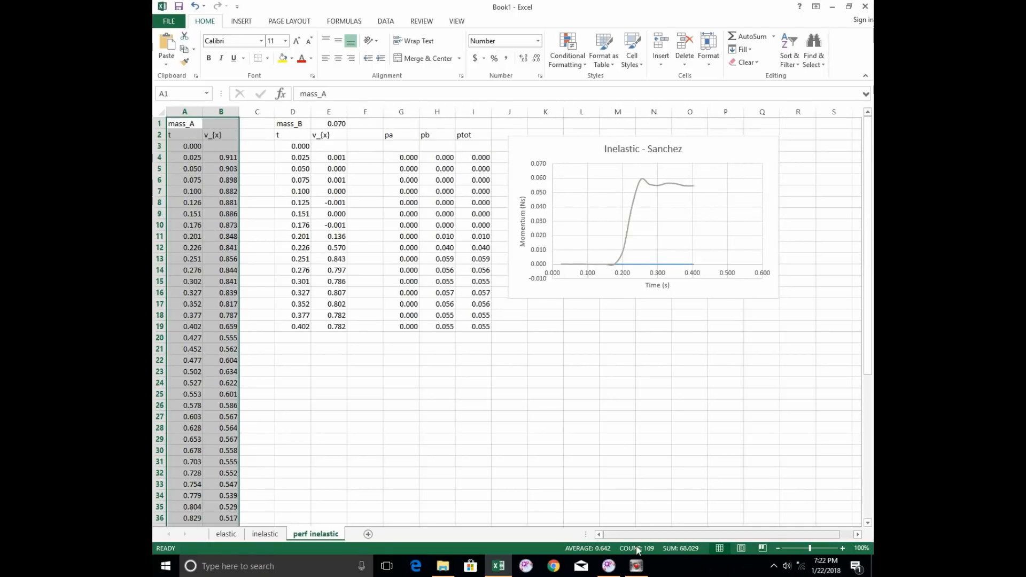
left_click(609, 567)
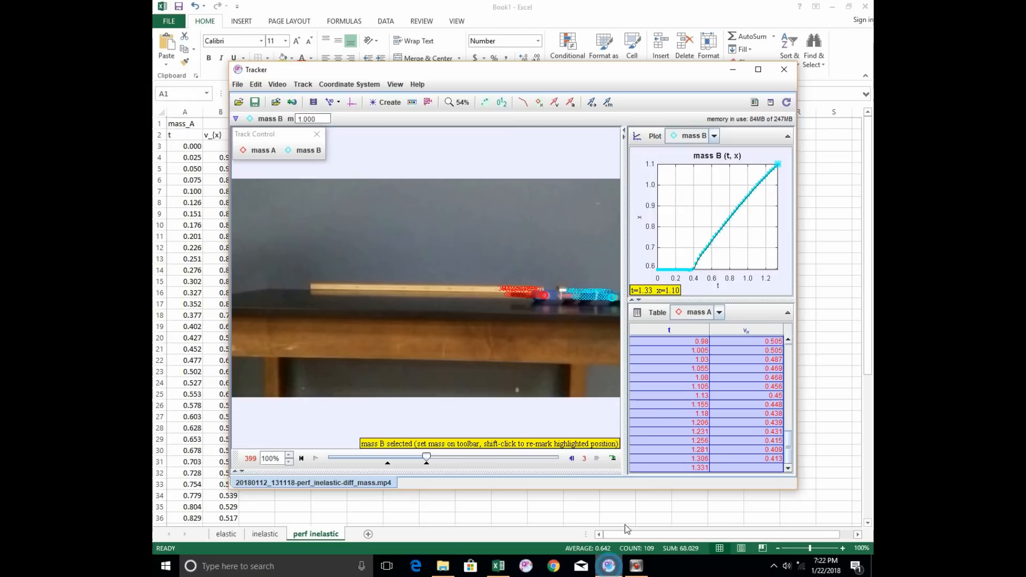
left_click(719, 312)
left_click(697, 337)
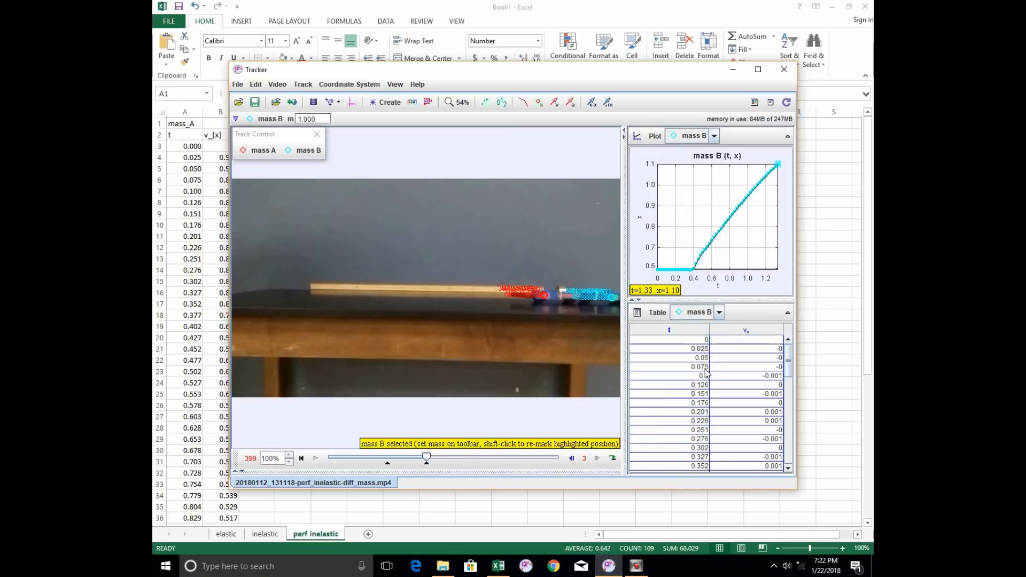
left_click(687, 338)
scroll(738, 396, "down", 10)
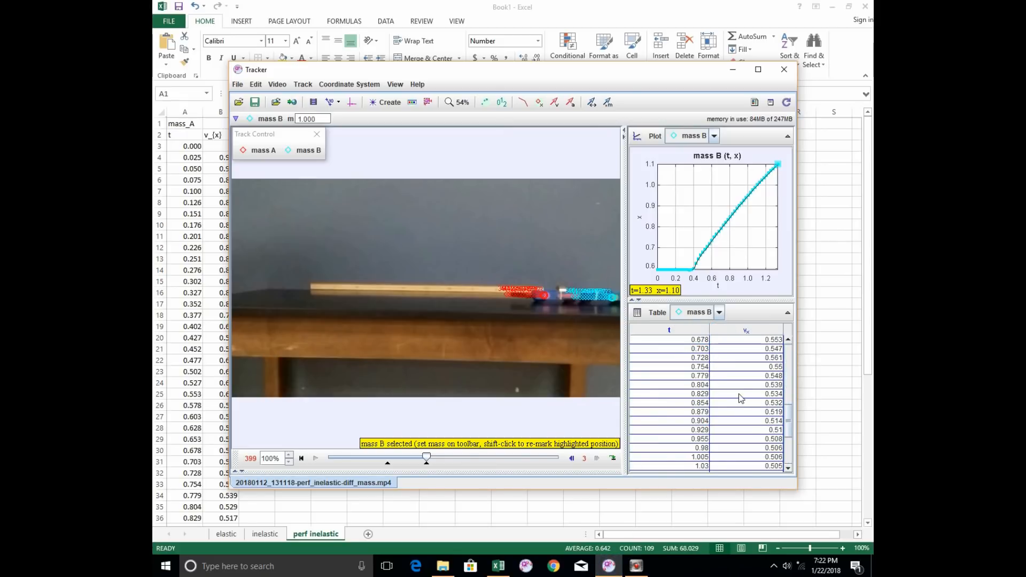
left_click(749, 468, "shift")
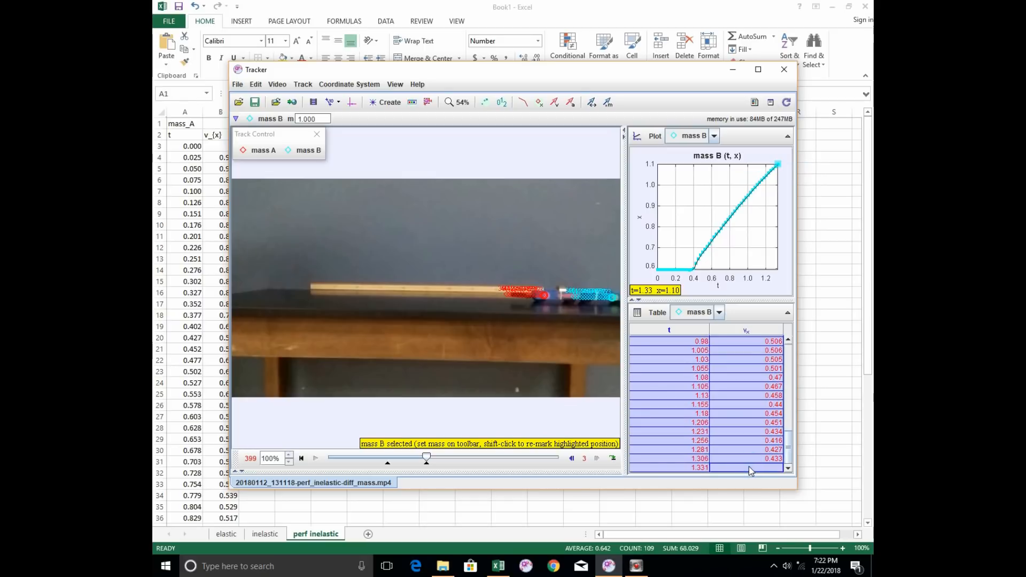
left_click(446, 26)
left_click(294, 129)
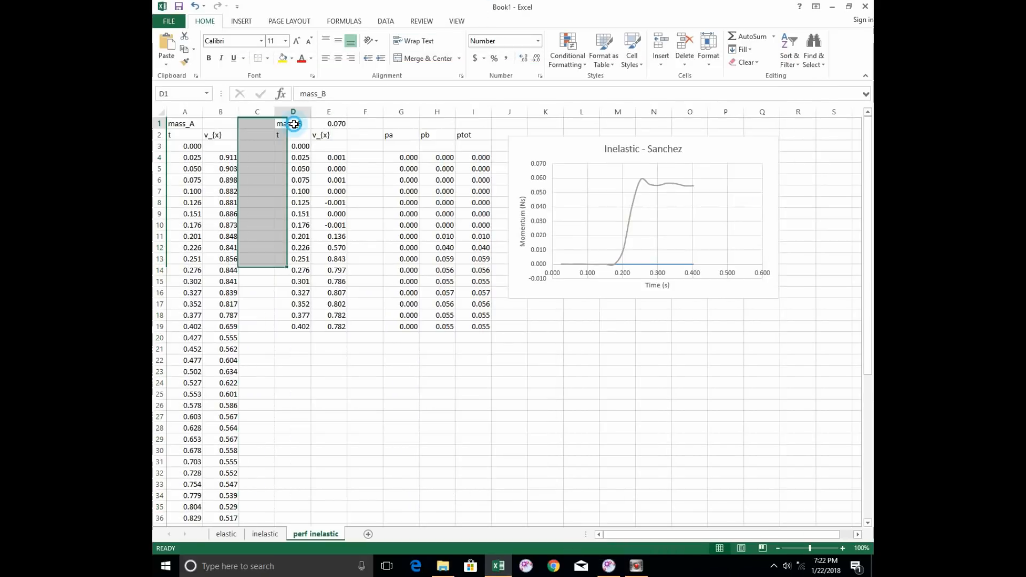
key("ctrl+v")
Check the carts in the Tracker video, return to Excel and enter mass A as 0.270 in cell B1
left_click(608, 566)
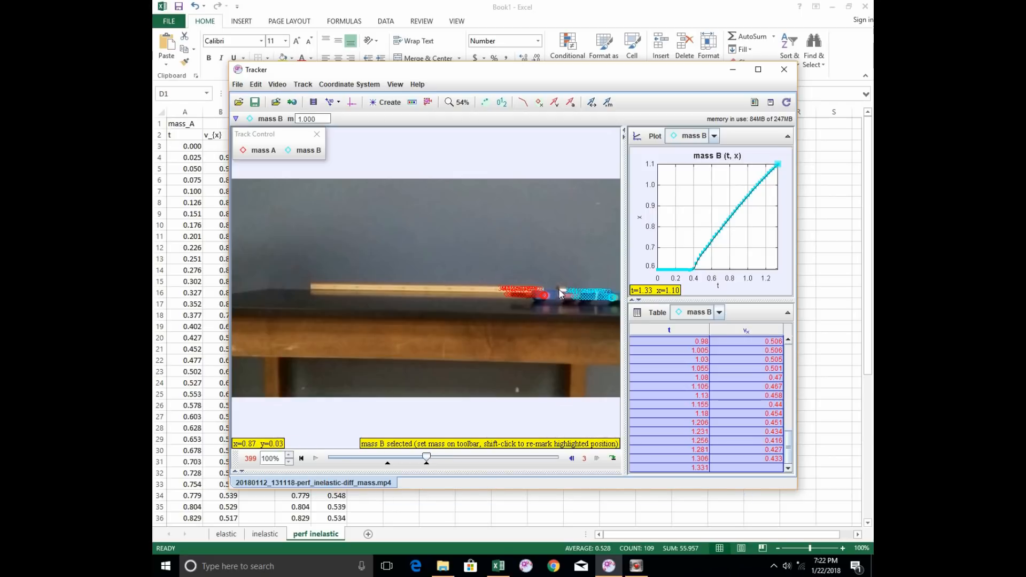
left_click(486, 6)
left_click(225, 124)
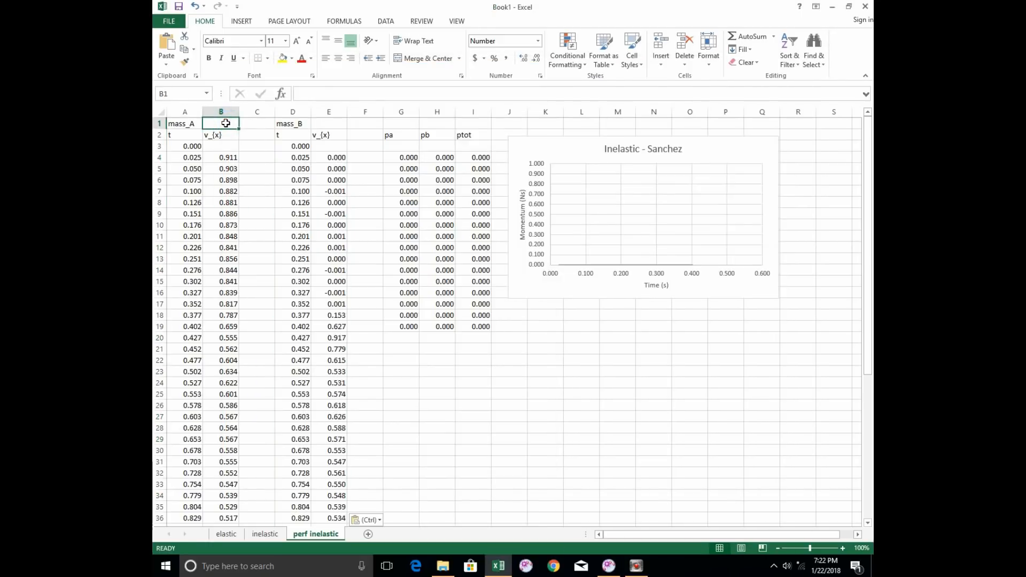
type("0.27")
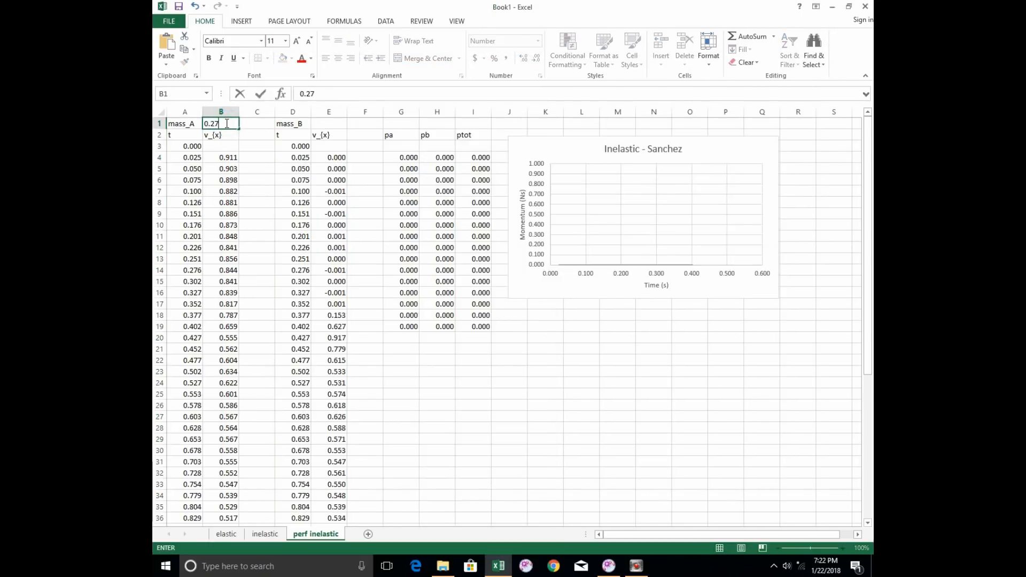
type("0")
key("Return")
Enter mass B as 0.070 in cell E1
key("Right")
key("Right")
key("Right")
key("Up")
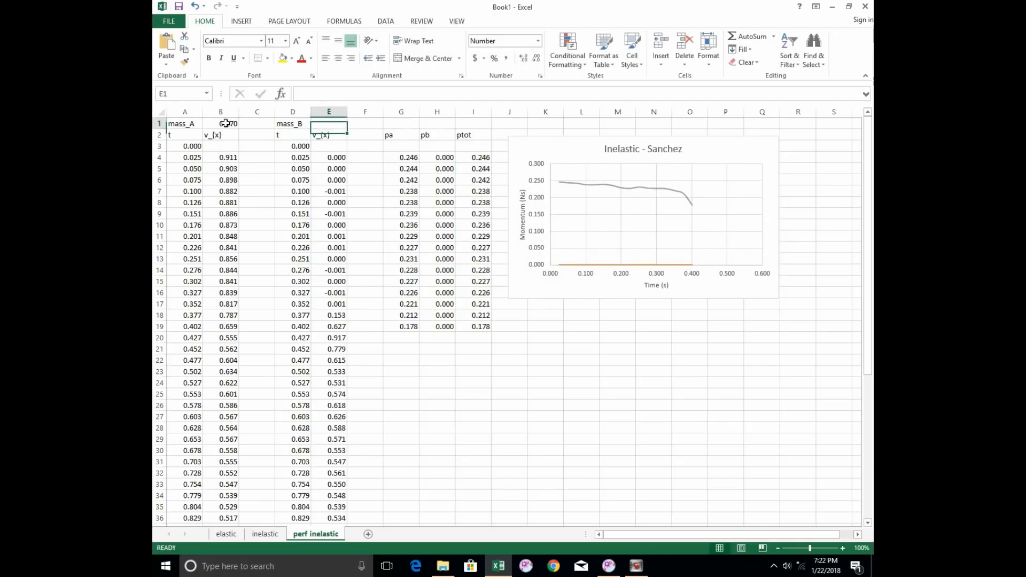
type("0.0")
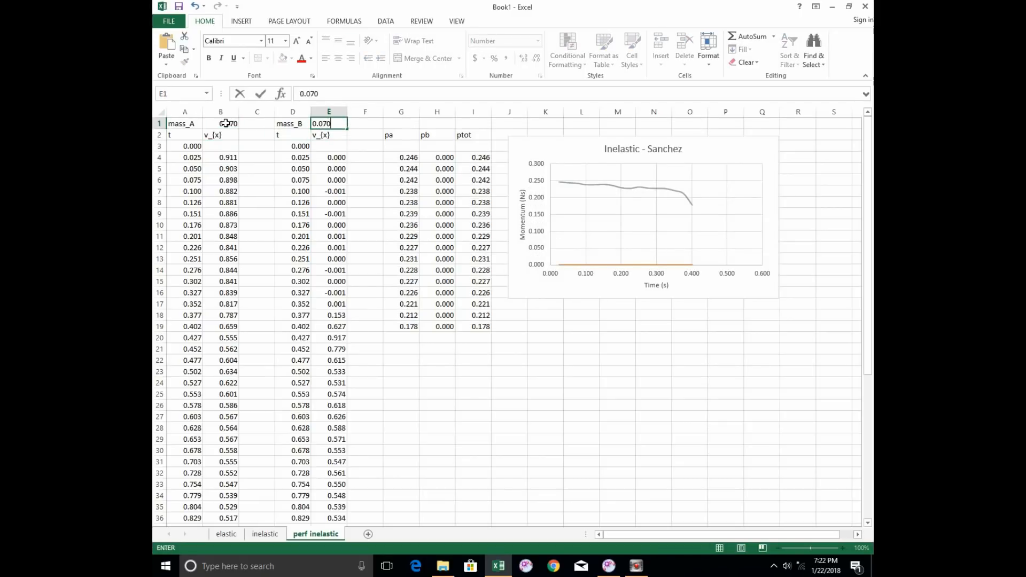
type("70")
key("Return")
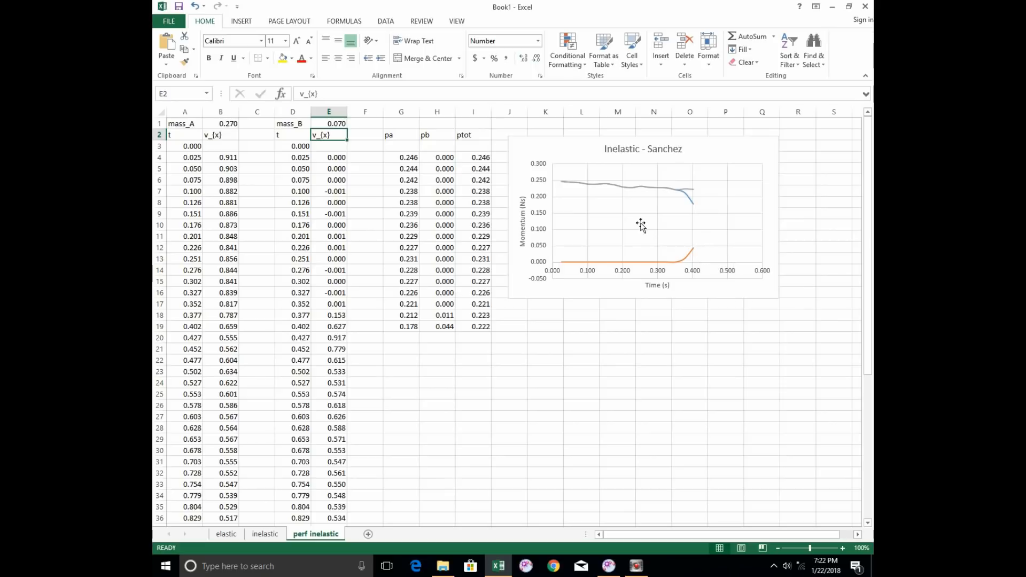
Edit the momentum chart's pa series so its X values cover A4:A55, down to the last row with a velocity
scroll(304, 277, "down", 3)
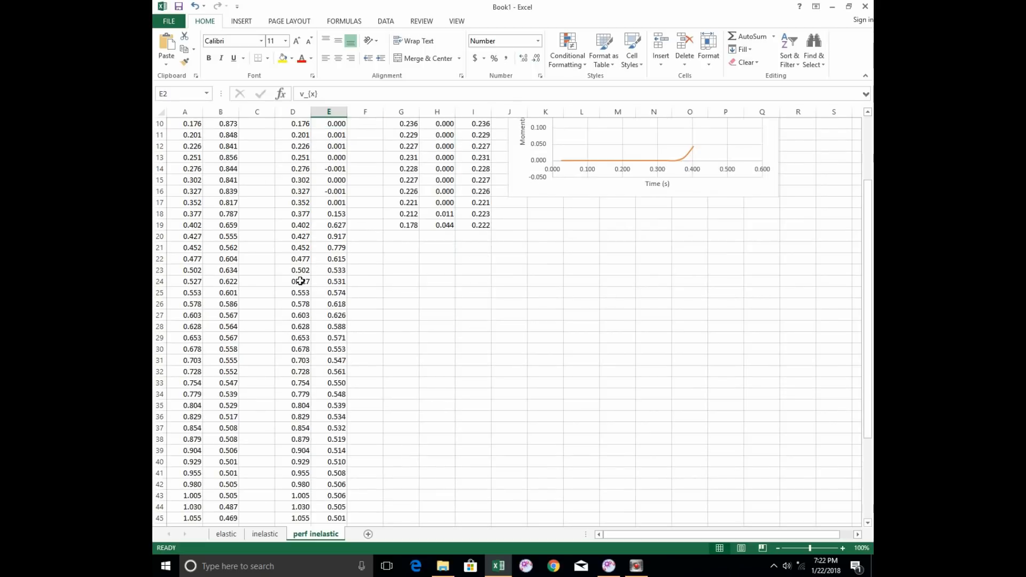
scroll(282, 307, "up", 2)
left_click(580, 202)
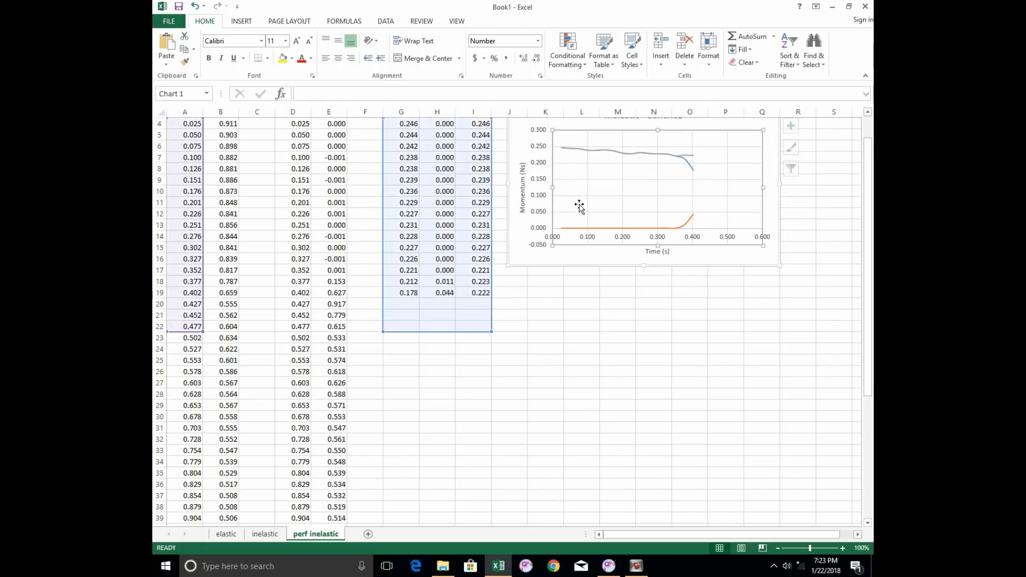
scroll(332, 329, "down", 6)
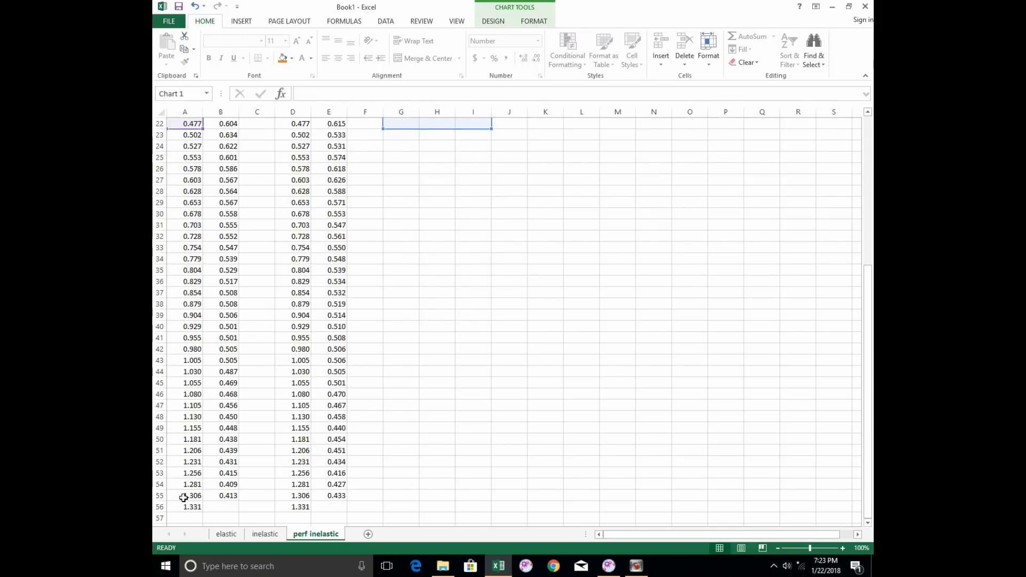
left_click(190, 495)
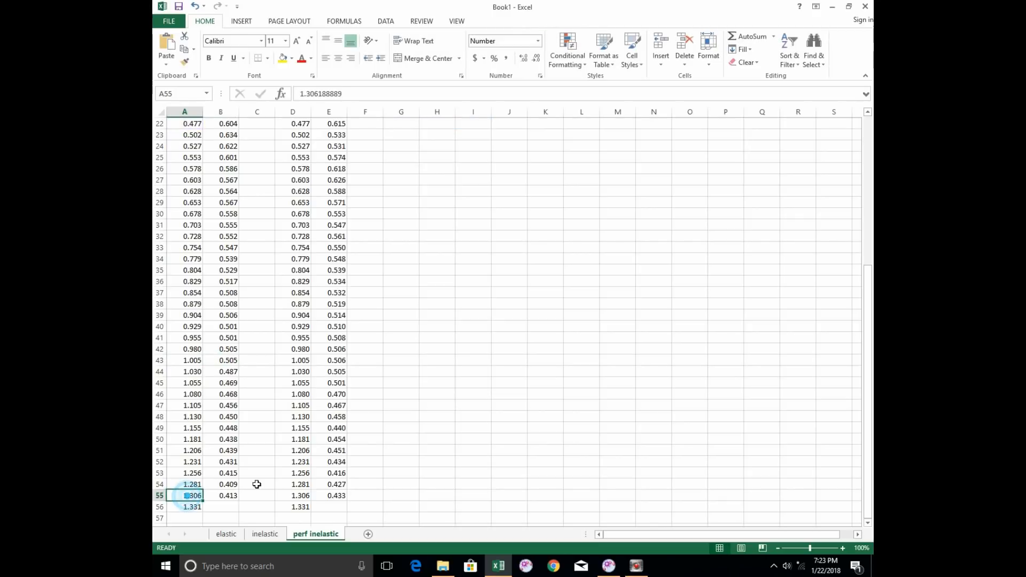
scroll(464, 334, "up", 7)
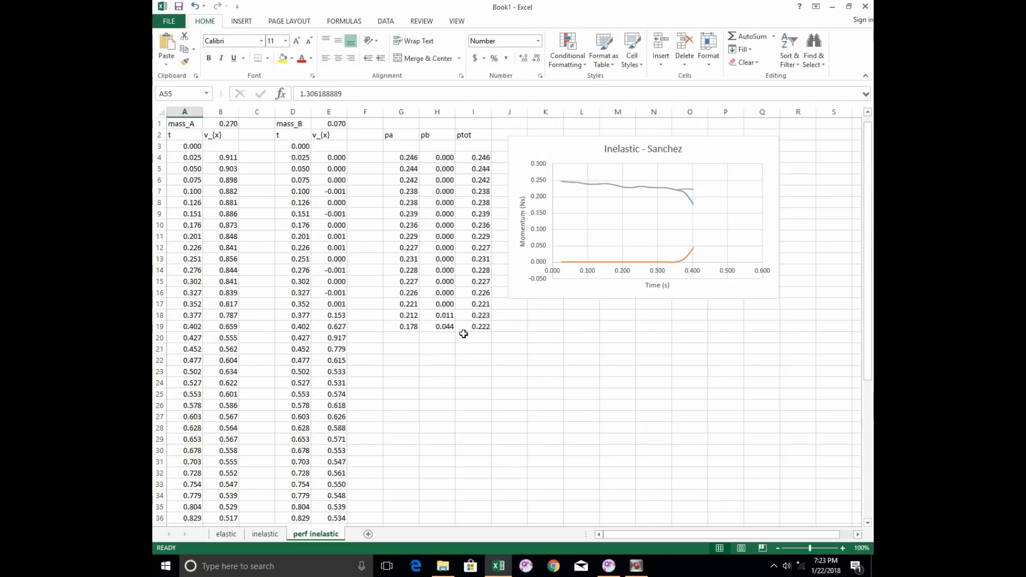
left_click(605, 208)
right_click(607, 213)
left_click(643, 268)
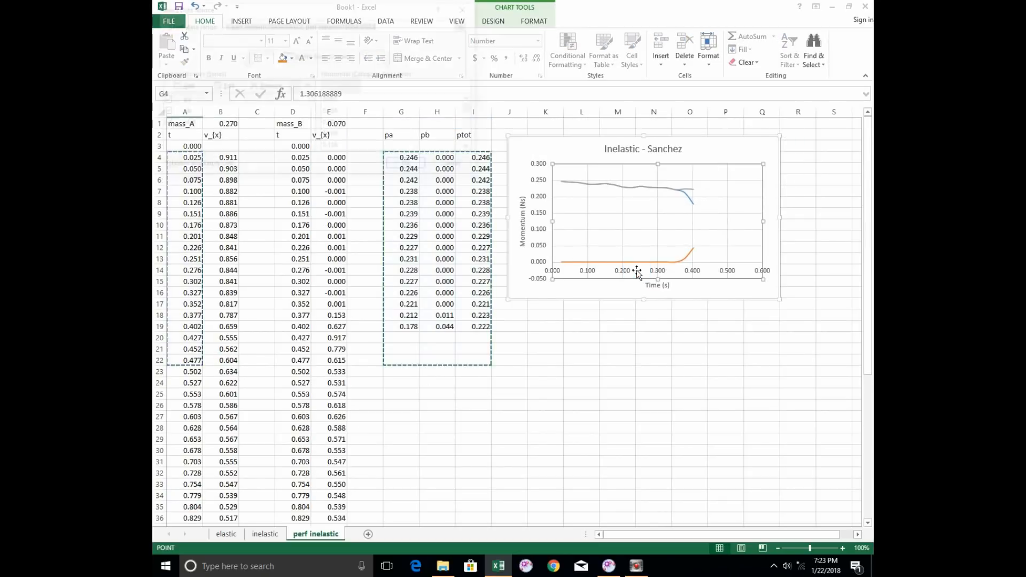
left_click(180, 105)
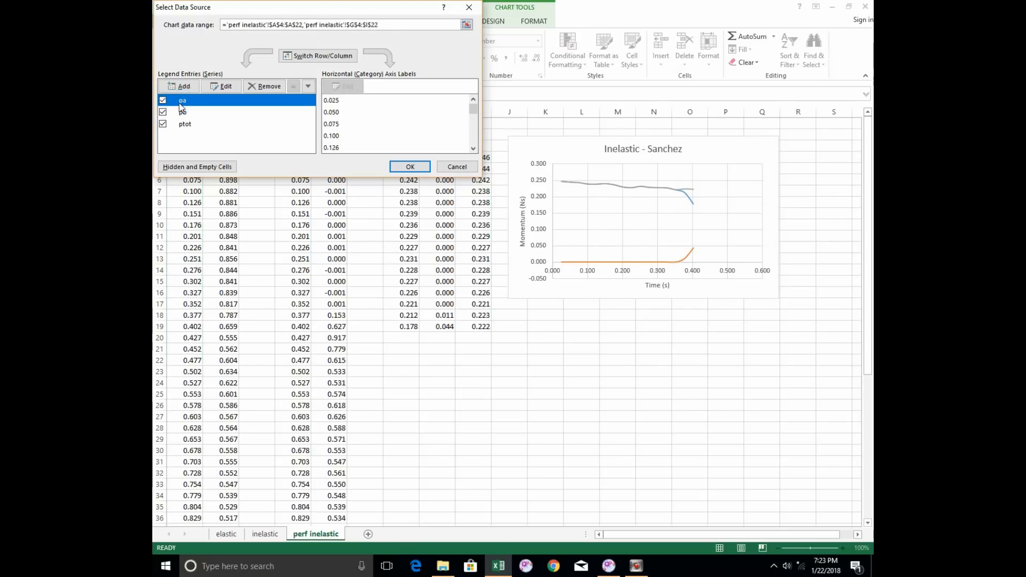
left_click(222, 86)
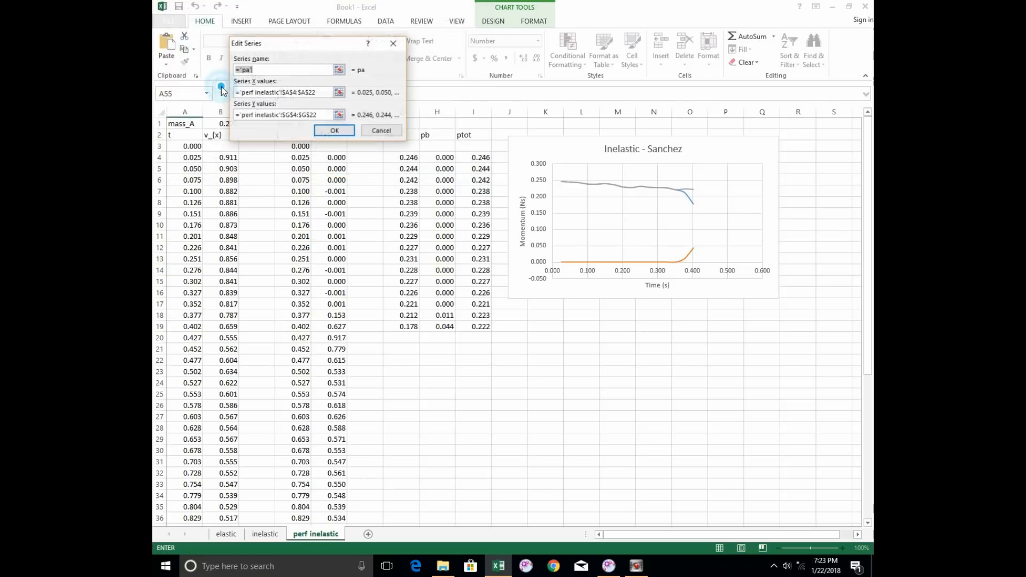
left_click(339, 92)
left_click_drag(188, 156, 183, 500)
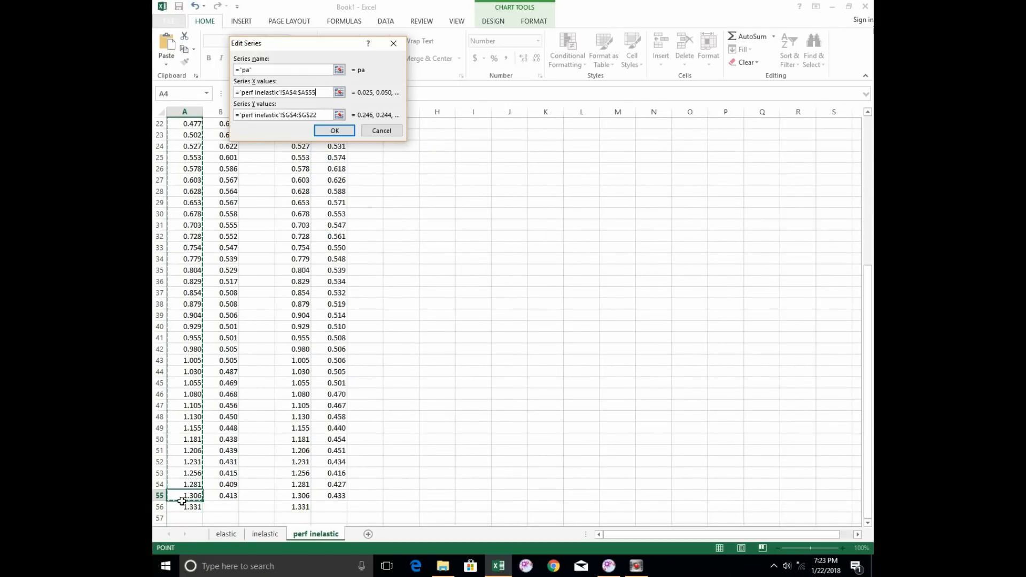
Set the pa series' Y values to G4:G55 and apply the chart's data source change
left_click(339, 115)
scroll(339, 110, "up", 7)
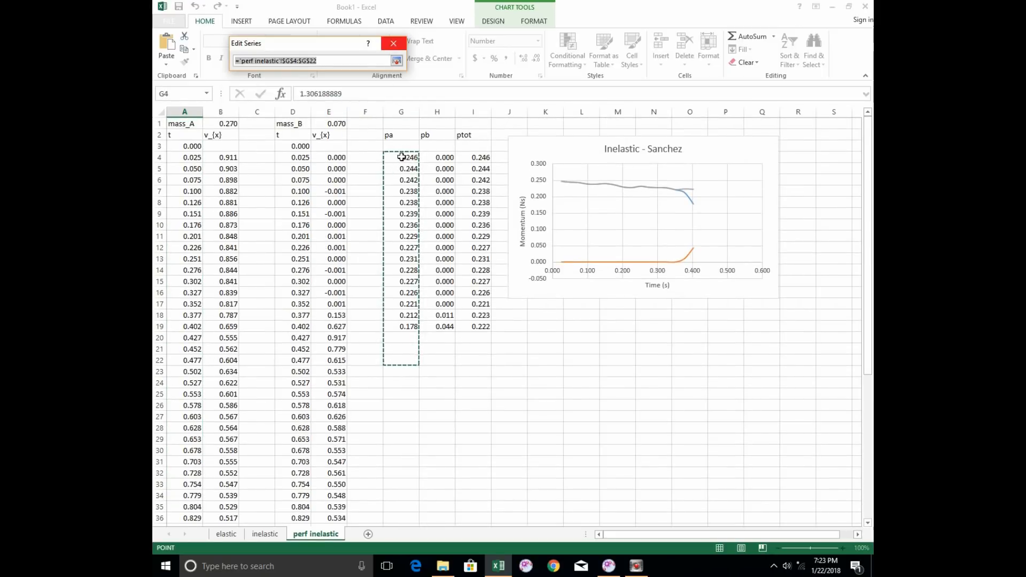
left_click_drag(406, 159, 403, 499)
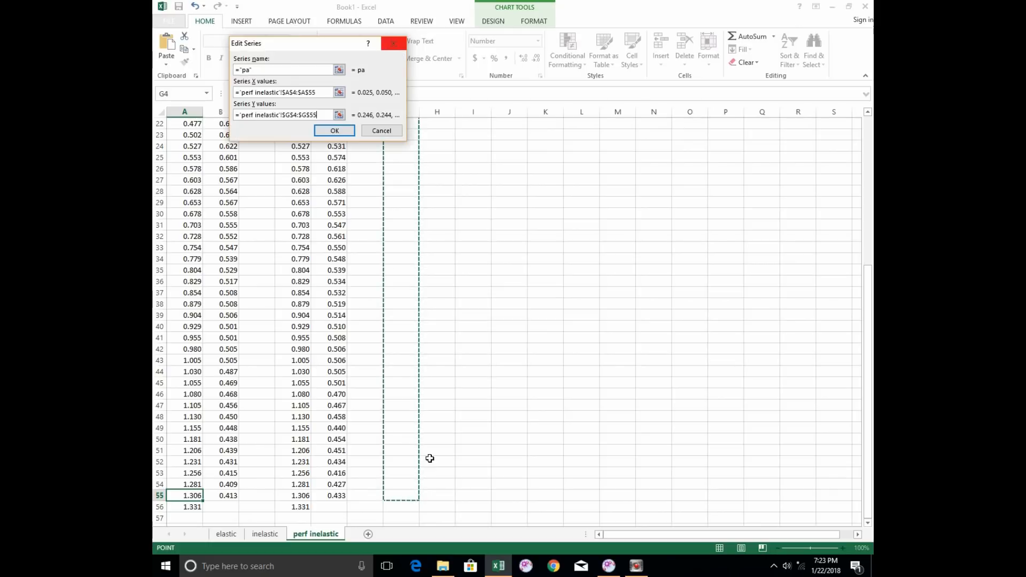
left_click(346, 130)
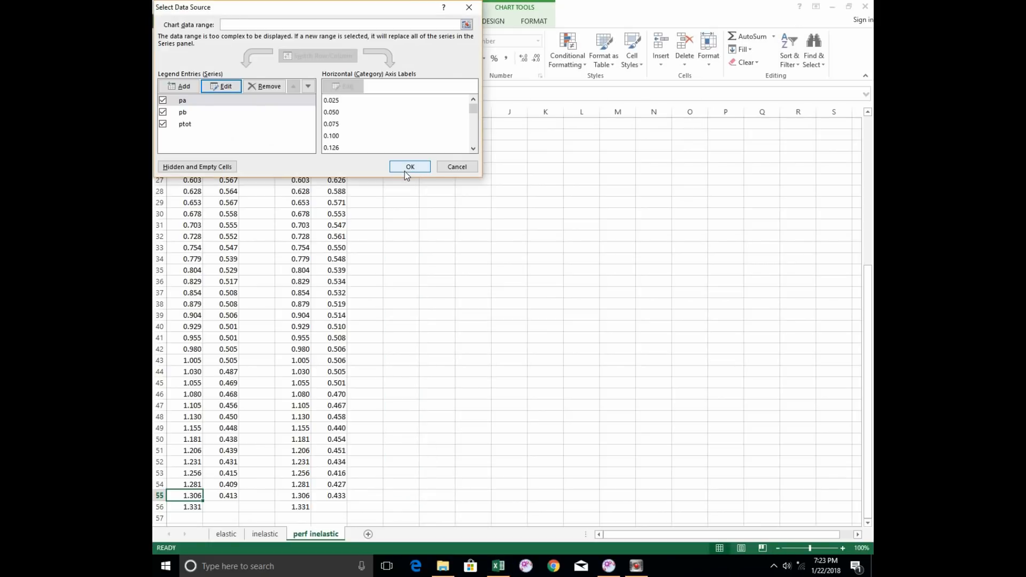
left_click(405, 171)
Fill the pa, pb and ptot formulas from row 19 down to row 55
scroll(436, 230, "up", 7)
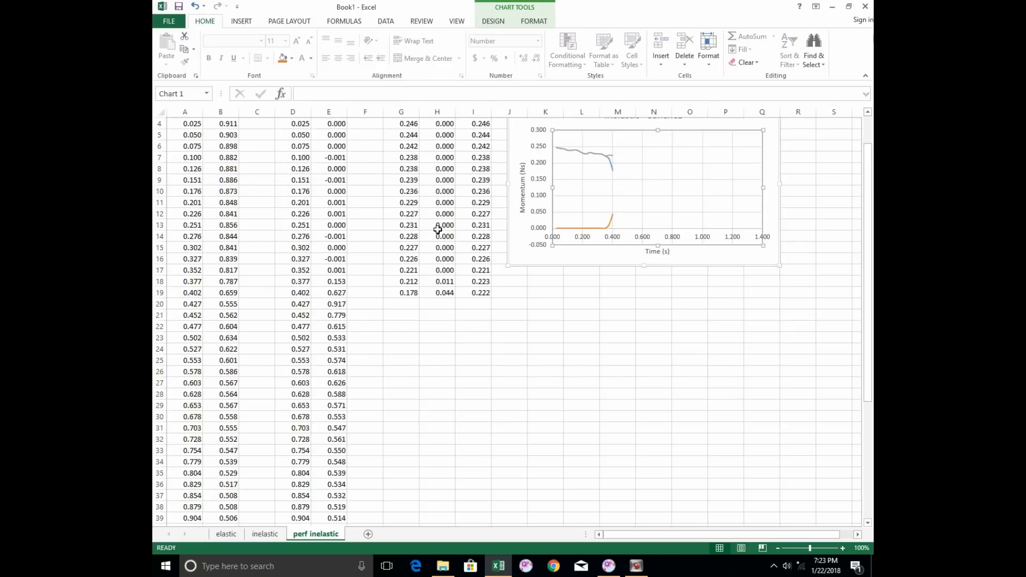
left_click(414, 327)
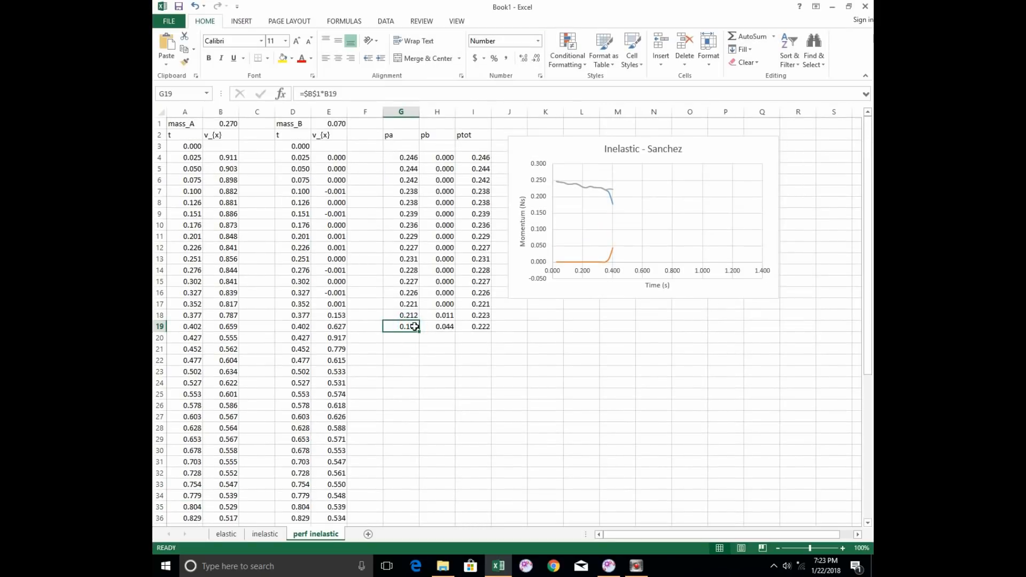
left_click(475, 328, "shift")
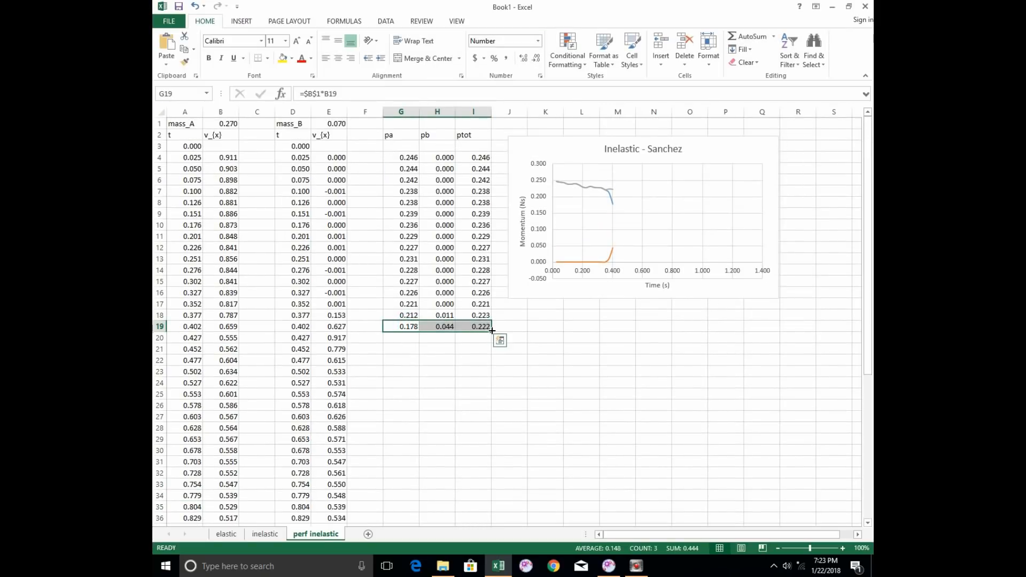
left_click_drag(493, 331, 472, 481)
scroll(527, 401, "up", 8)
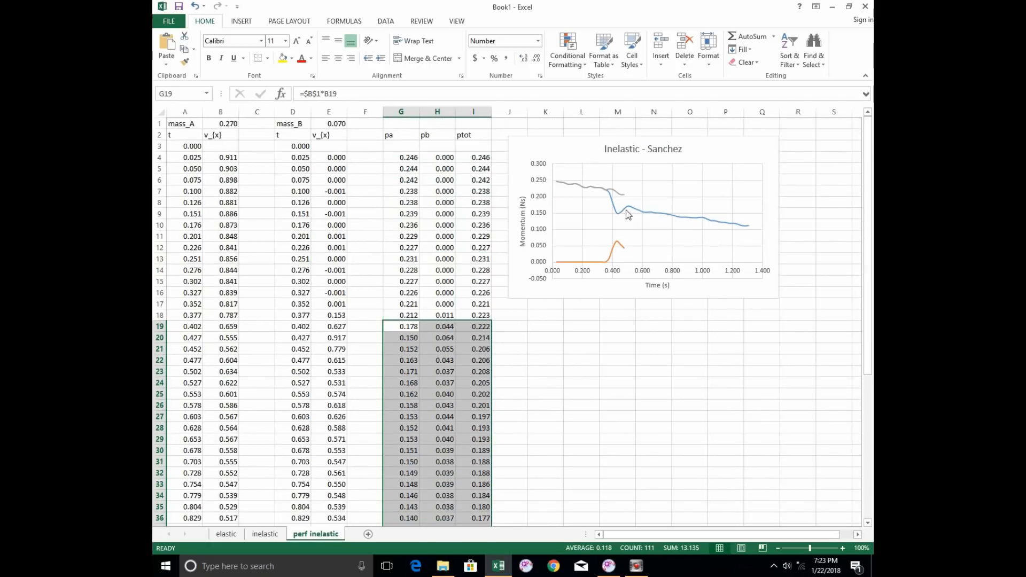
Edit the momentum chart's pb series so its X values cover A4:A55 and its Y values cover H4:H55
right_click(572, 222)
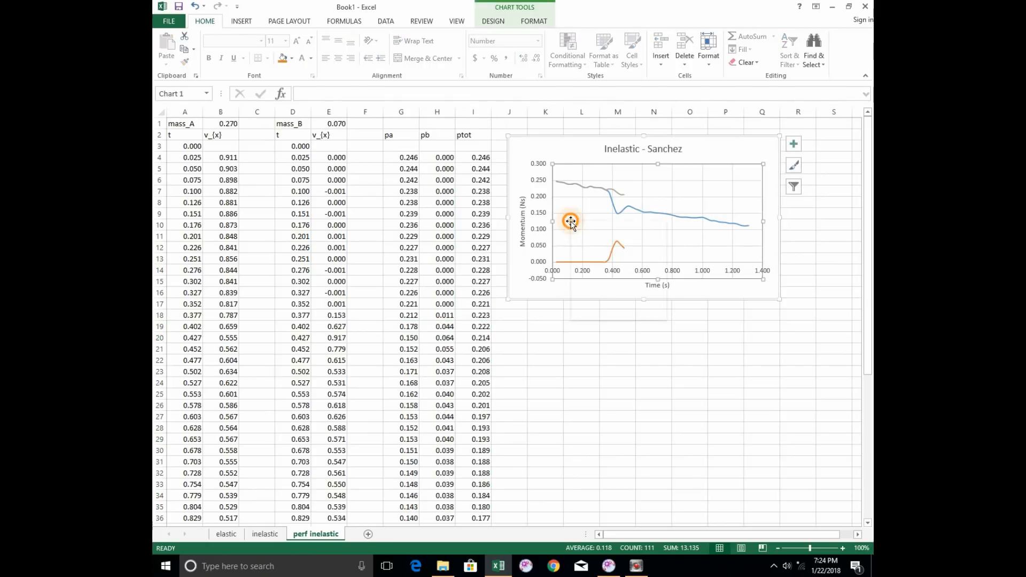
left_click(609, 284)
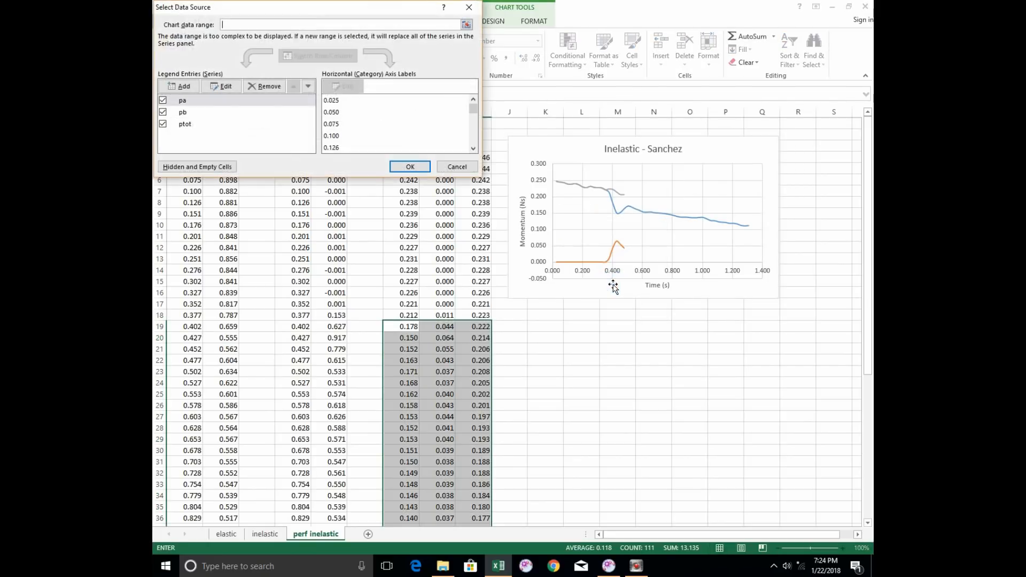
left_click(188, 113)
left_click(193, 115)
left_click(196, 114)
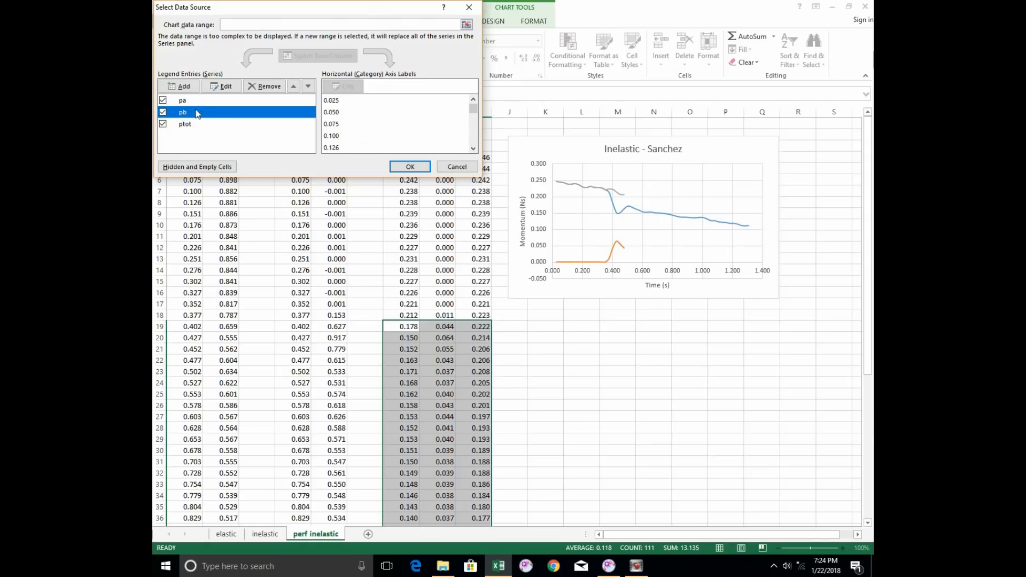
left_click(219, 87)
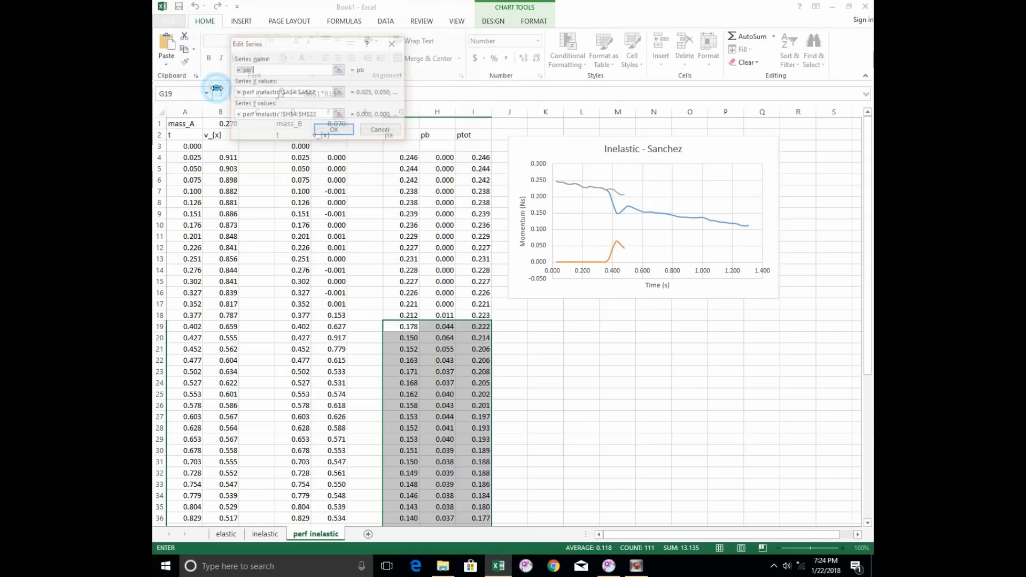
left_click(324, 93)
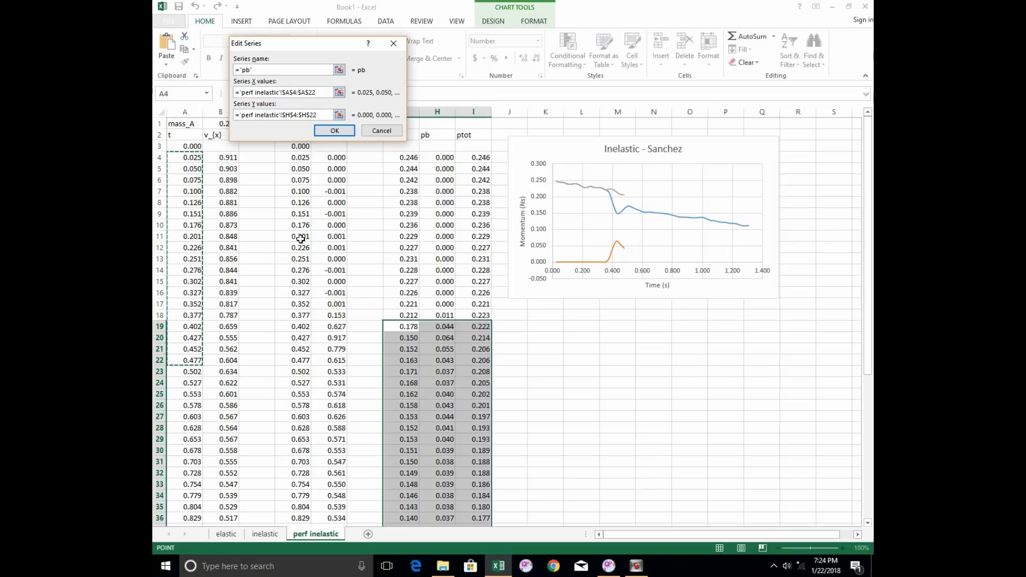
key("BackSpace")
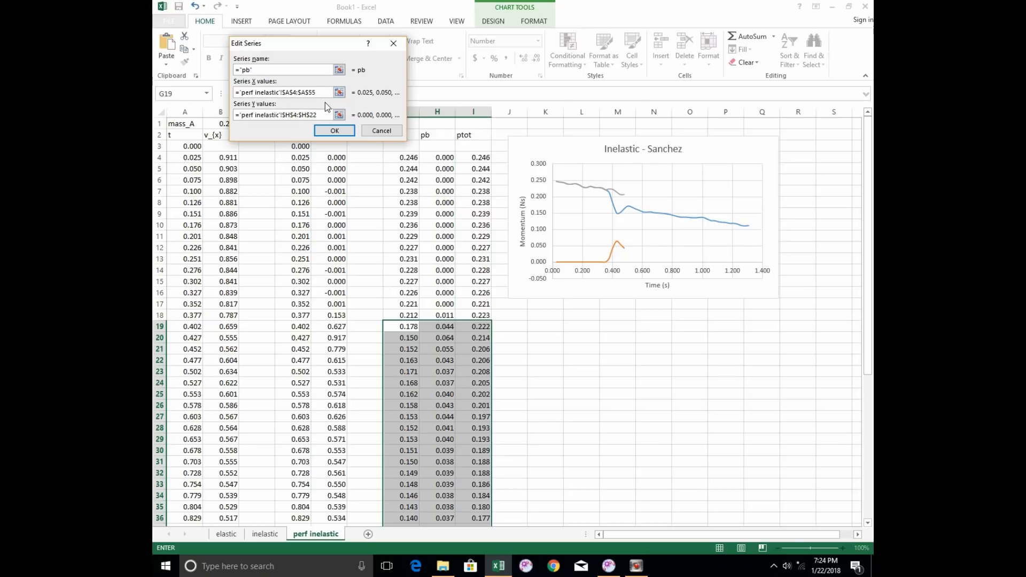
left_click(327, 114)
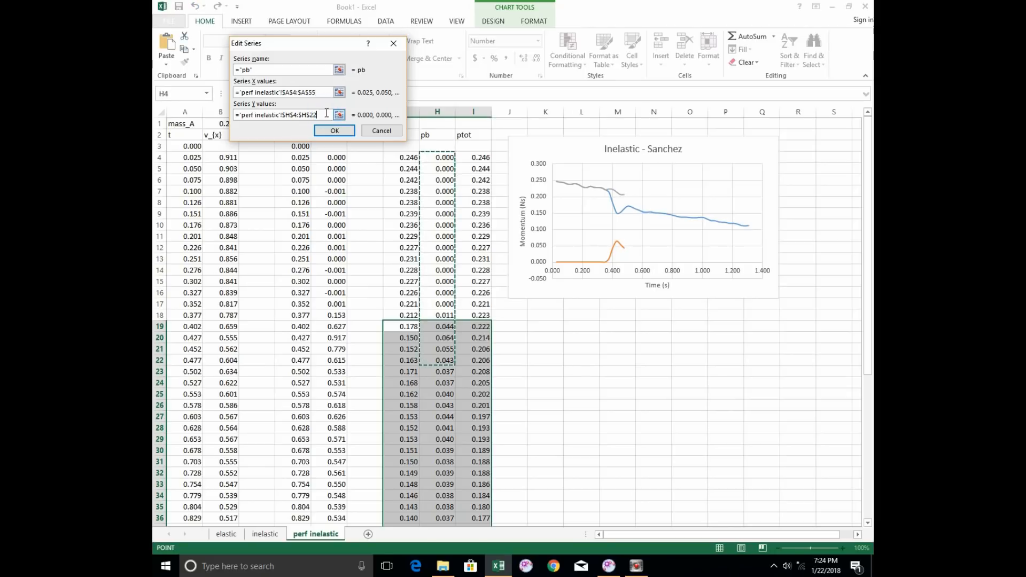
key("BackSpace")
key("BackSpace")
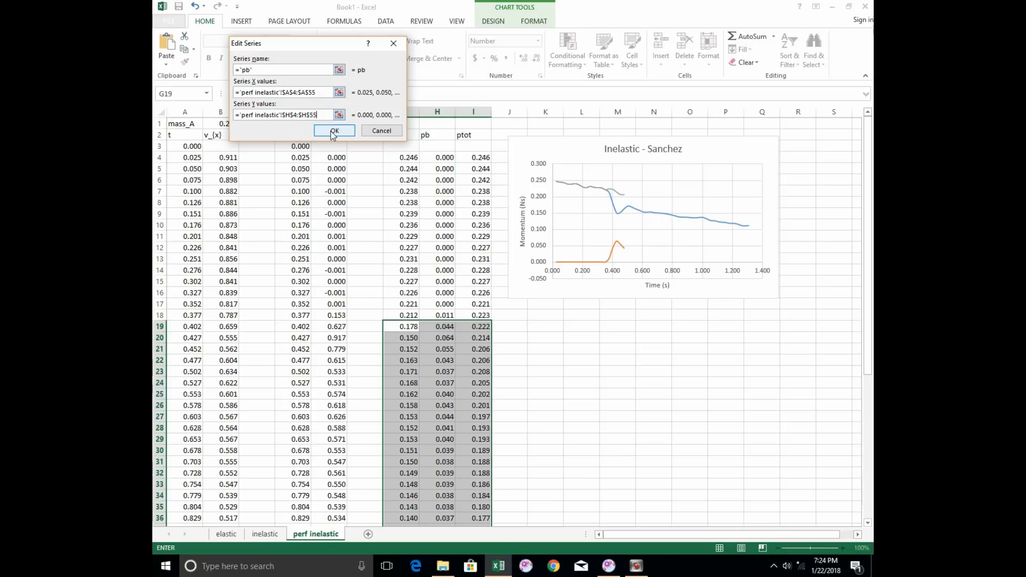
left_click(333, 131)
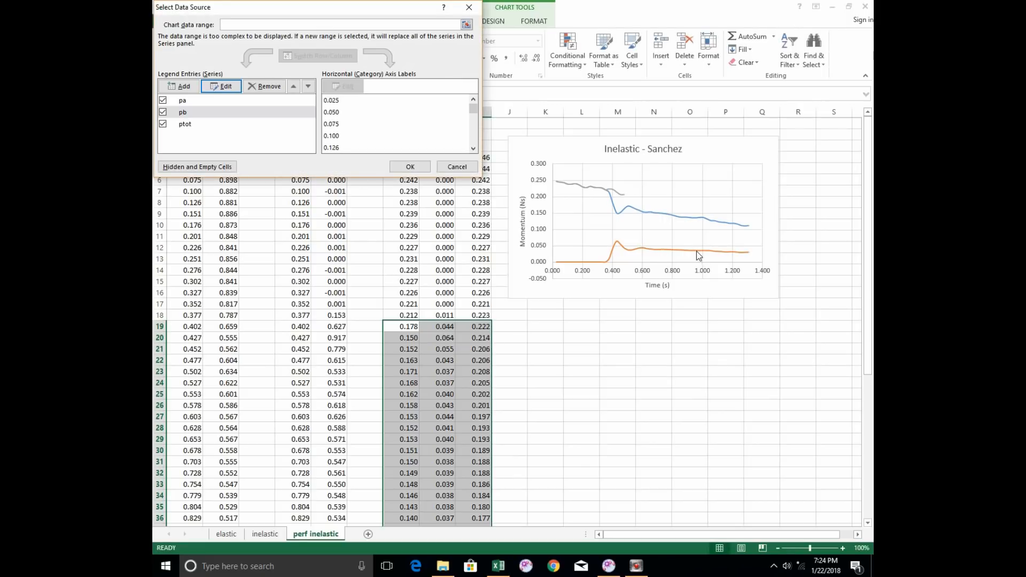
Extend the ptot series to X values A4:A55 and Y values I4:I55, and apply the chart's data source changes
left_click(206, 129)
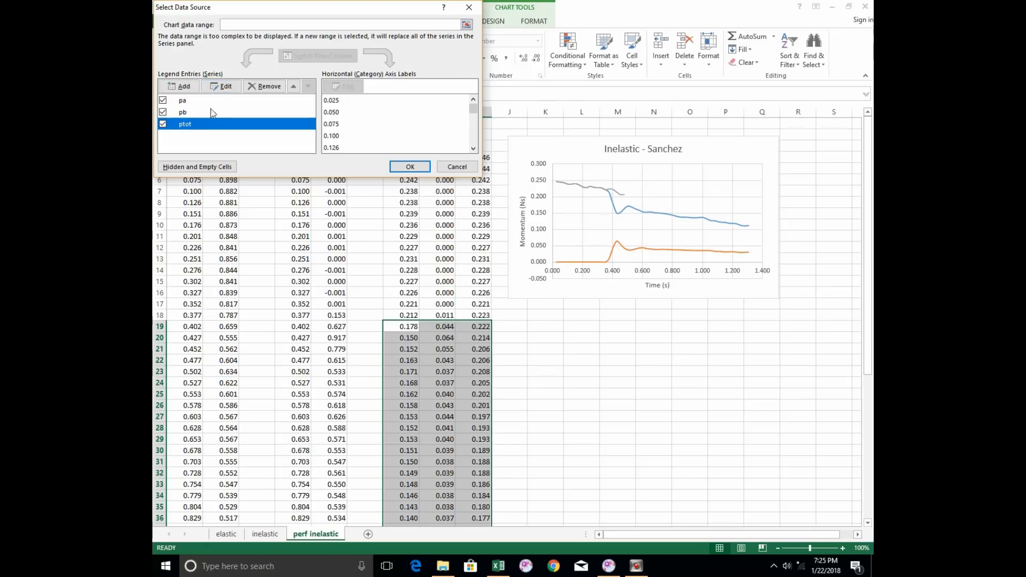
left_click(220, 87)
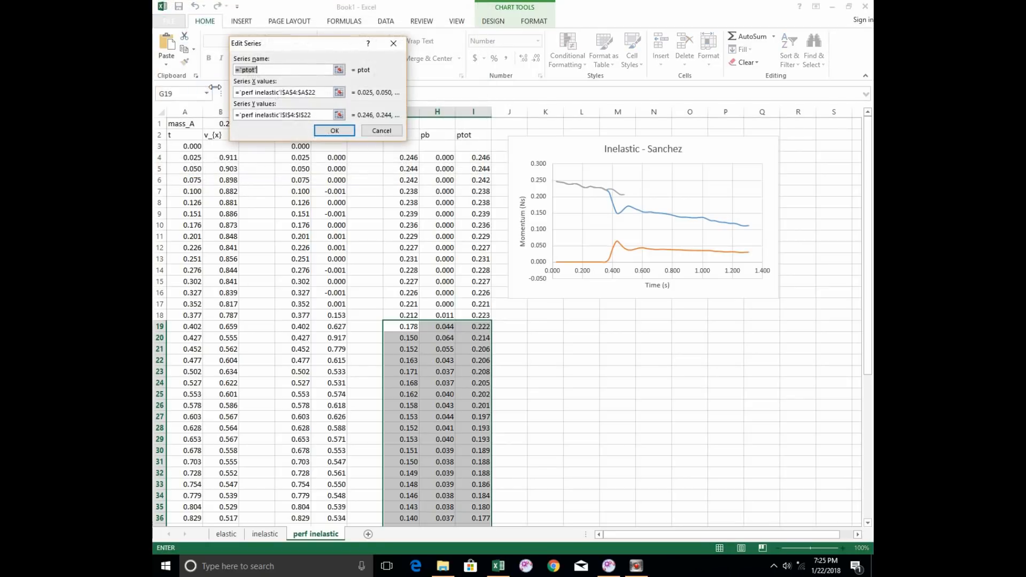
left_click(324, 92)
key("BackSpace")
key("BackSpace")
left_click(325, 114)
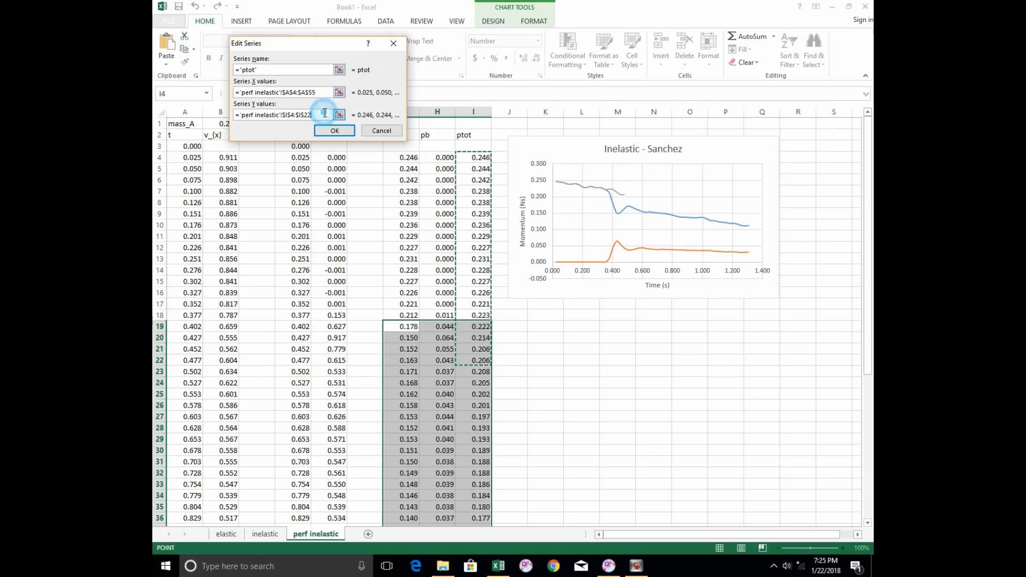
key("BackSpace")
key("BackSpace")
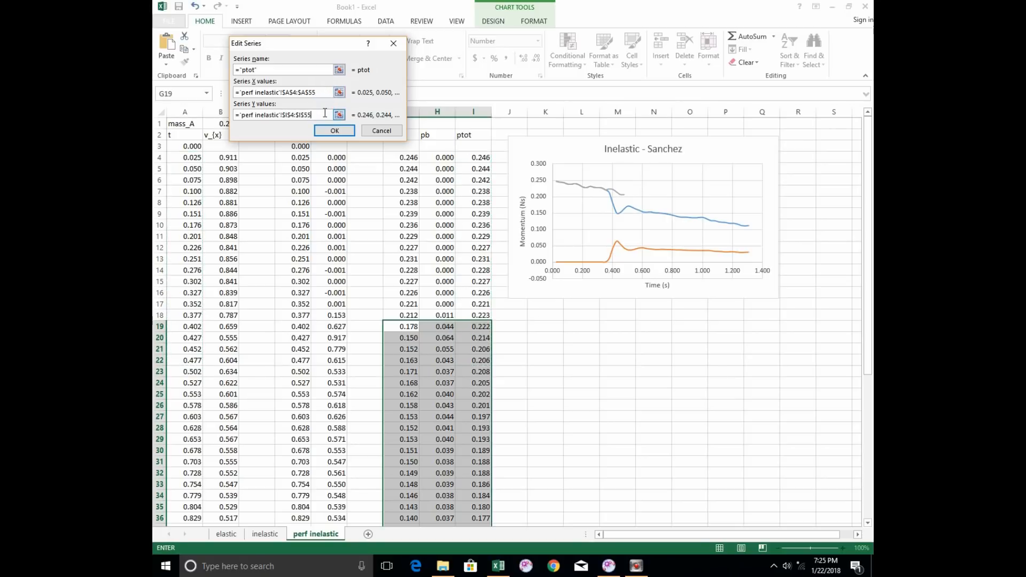
left_click(335, 130)
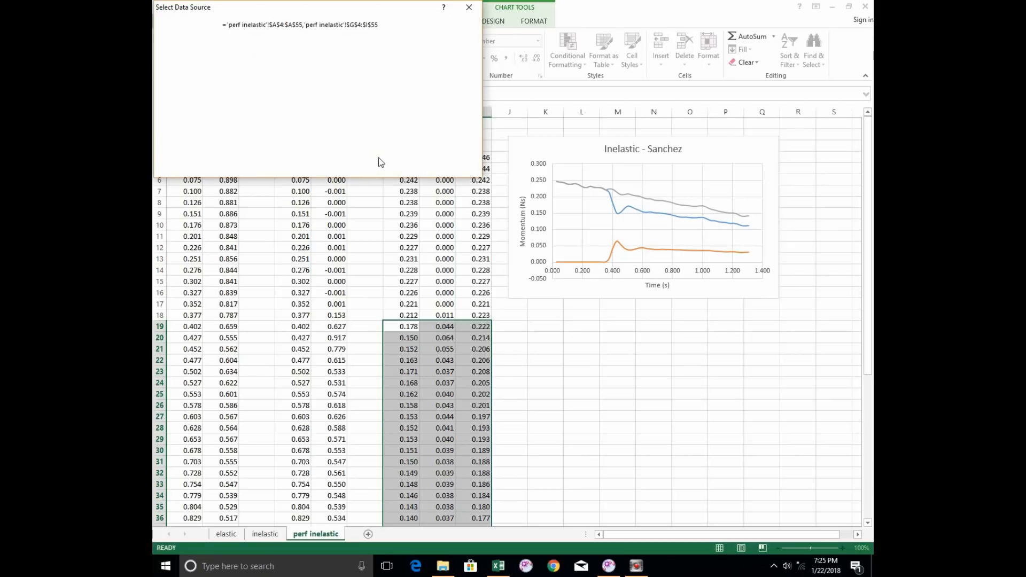
left_click(415, 167)
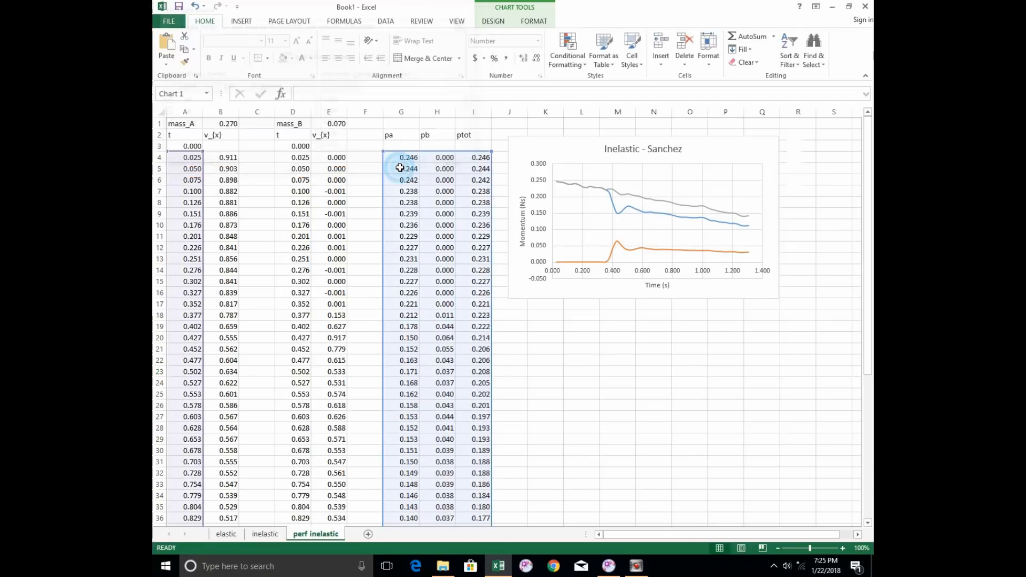
Insert the word "Perfectly" before "Inelastic" in the momentum chart's title
left_click(606, 150)
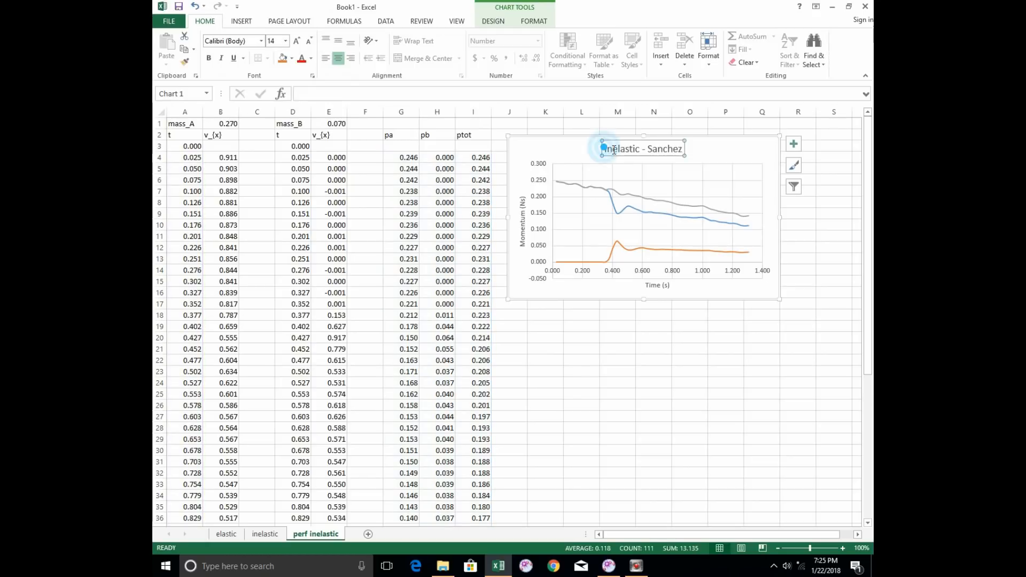
left_click(608, 148)
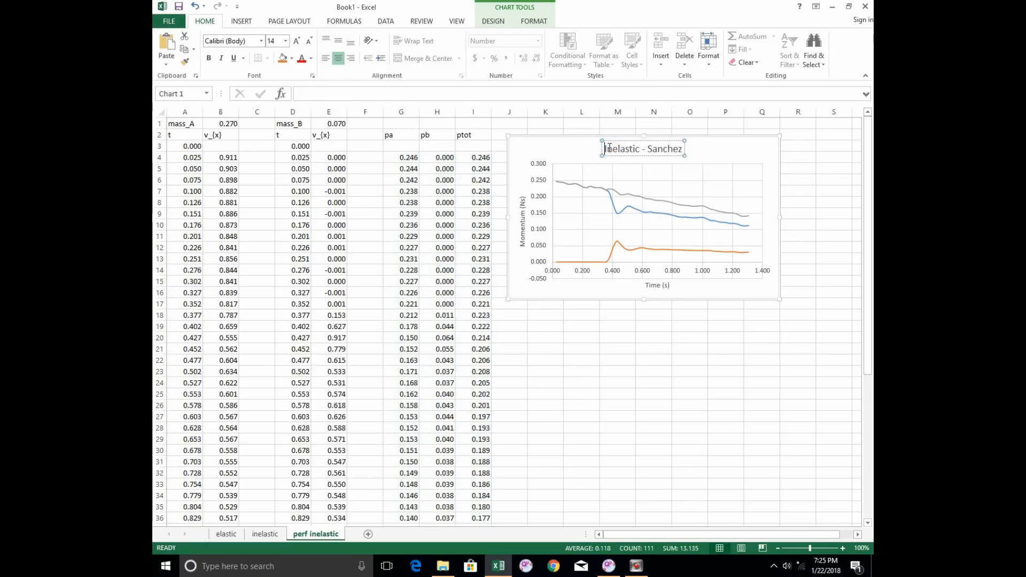
type("Perfe")
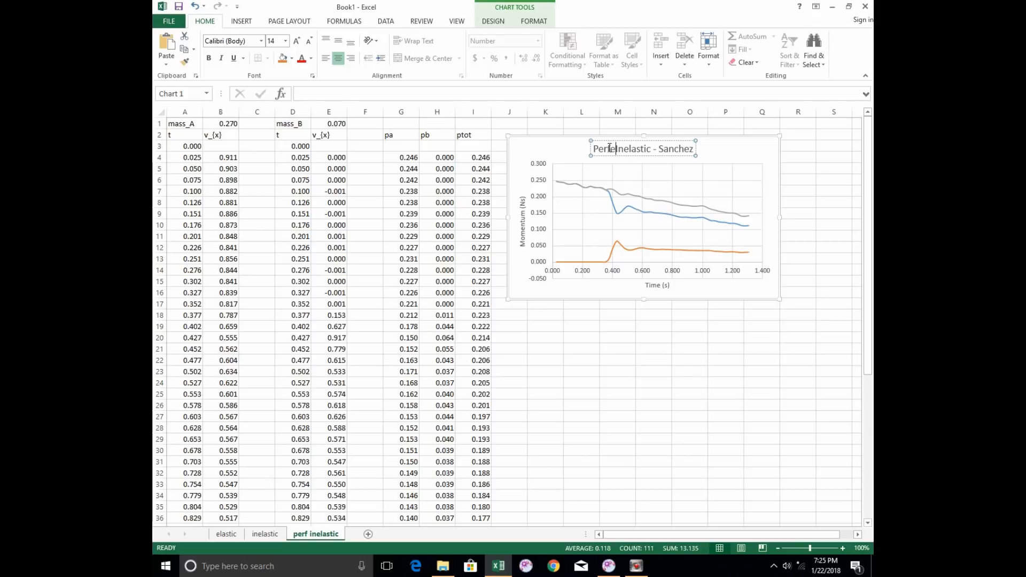
type("ctly")
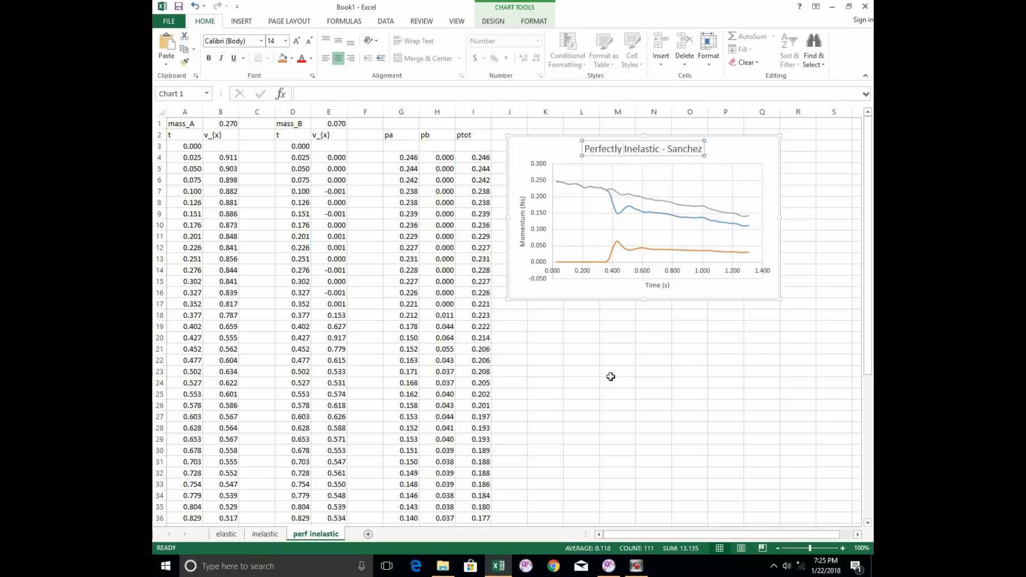
left_click(573, 349)
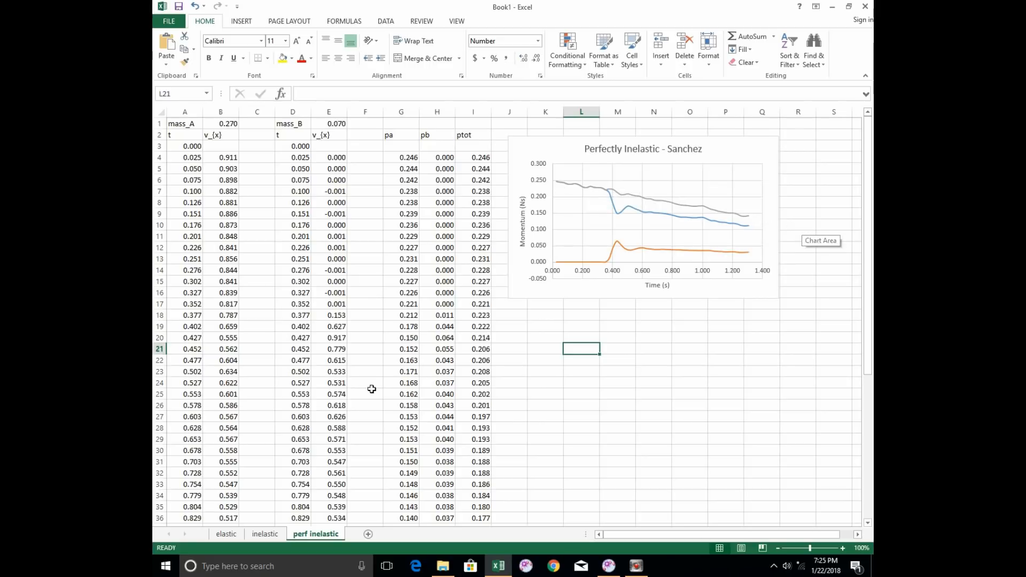
Try 0.07 as mass A in cell B1 to compare the momentum curves, and restore the mass to 0.27
scroll(409, 353, "down", 6)
scroll(409, 353, "up", 6)
left_click(216, 125)
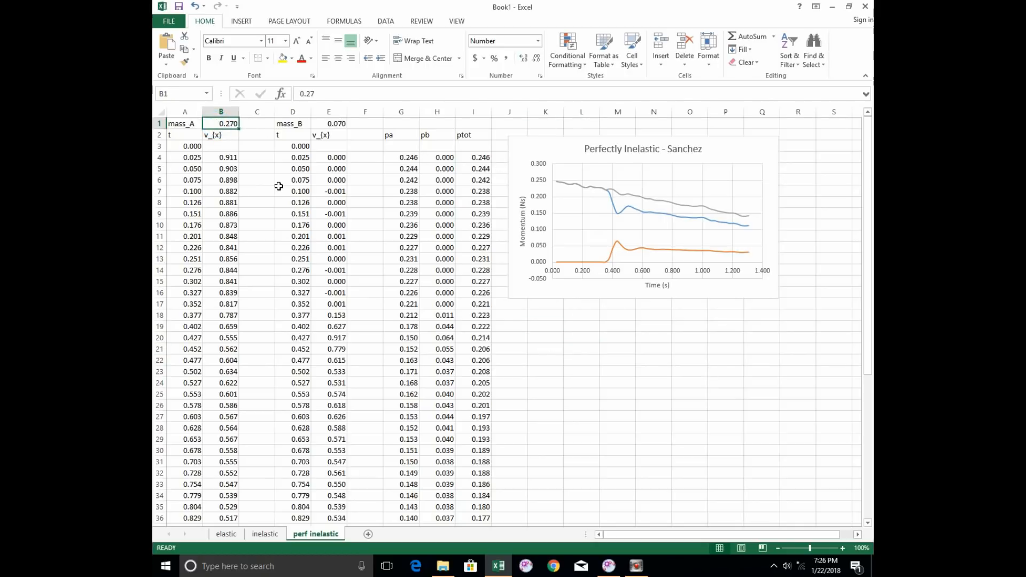
type("0.07")
key("Return")
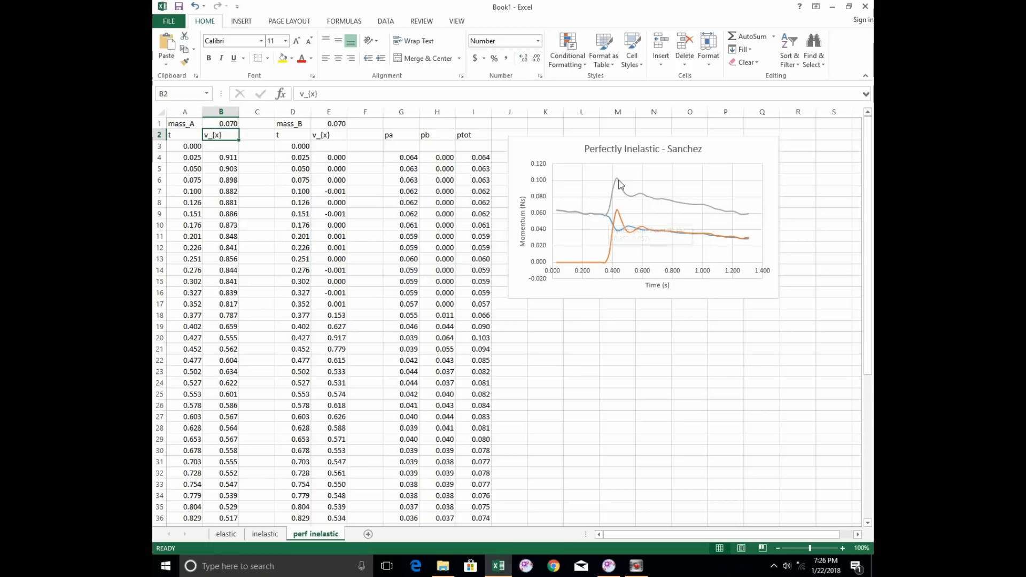
key("Up")
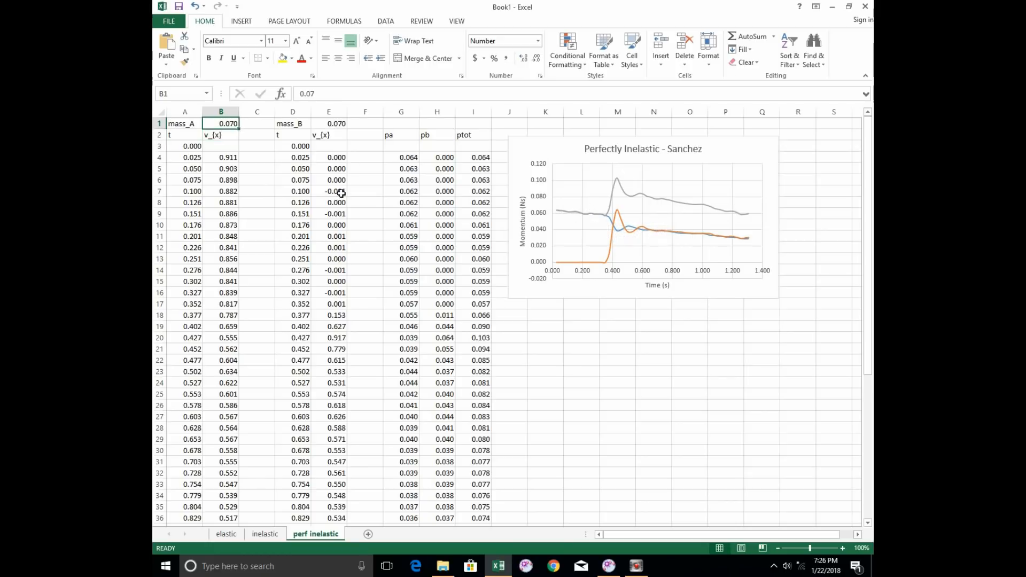
type("0.27")
key("Return")
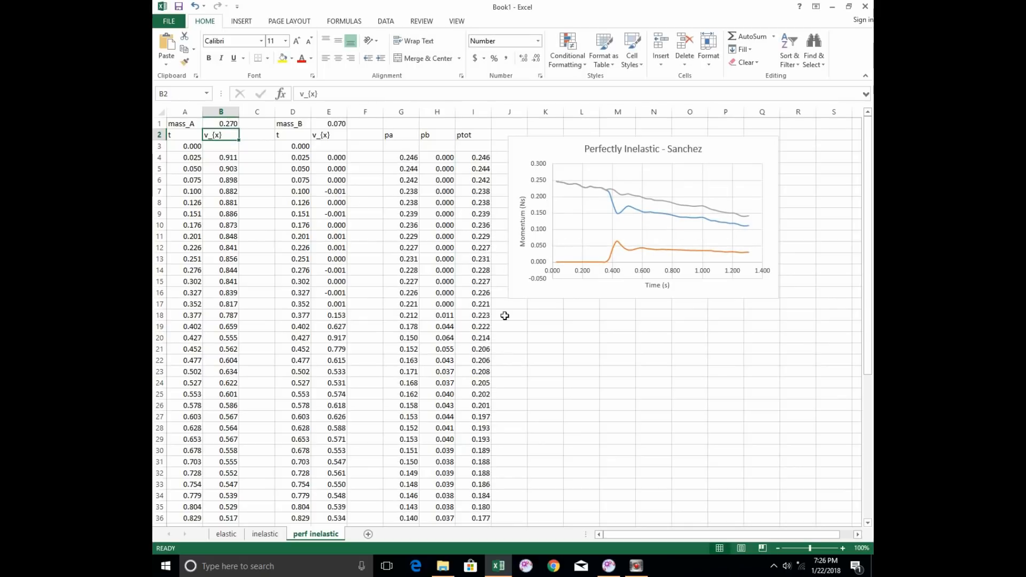
left_click(265, 534)
left_click(227, 534)
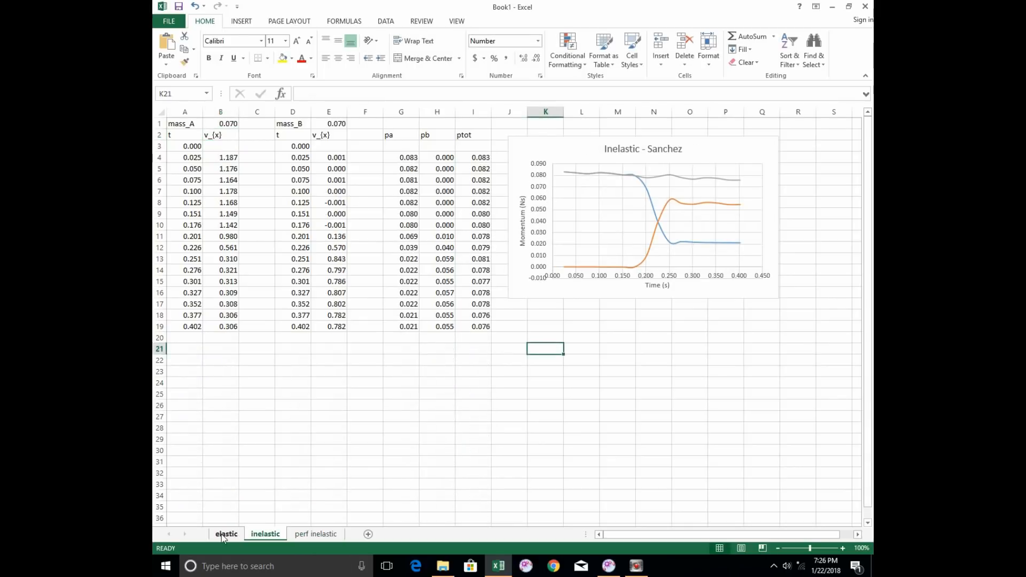
left_click(264, 534)
Create a copy of the perf inelastic sheet at the end of the workbook
left_click(315, 534)
right_click(318, 534)
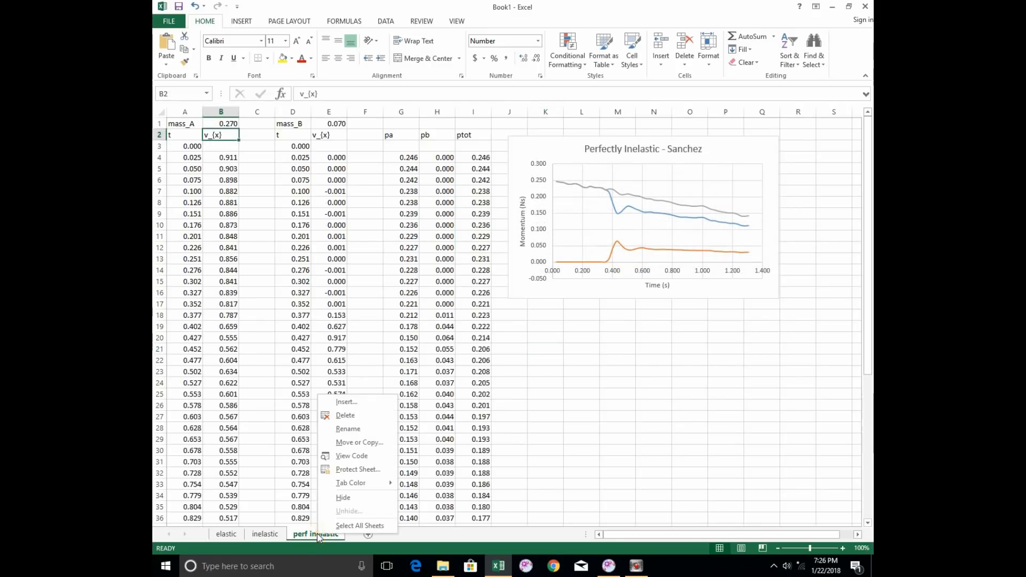
left_click(354, 443)
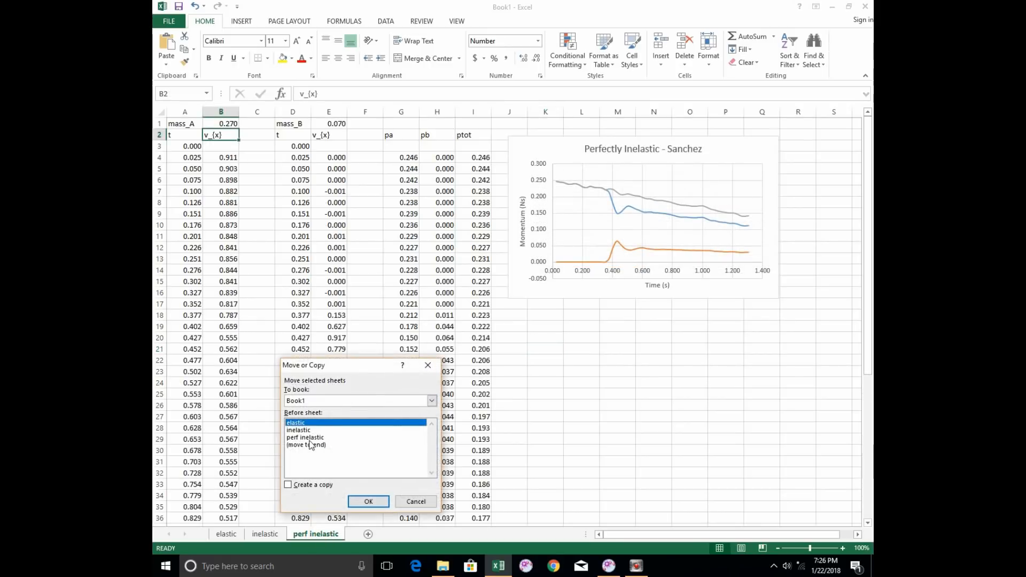
left_click(310, 444)
left_click(319, 485)
left_click(368, 502)
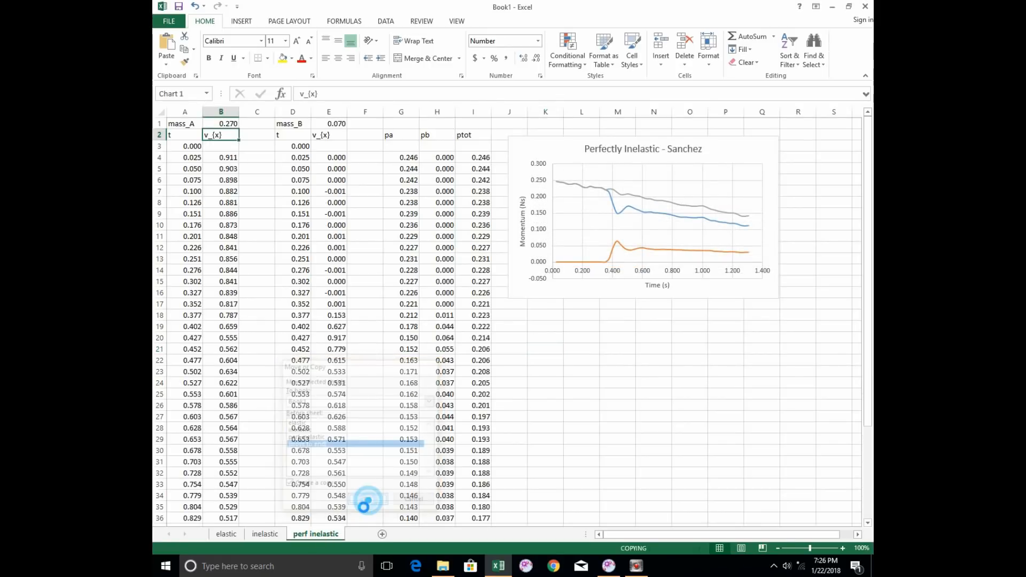
Rename the copied sheet as mystery
double_click(365, 534)
type("m")
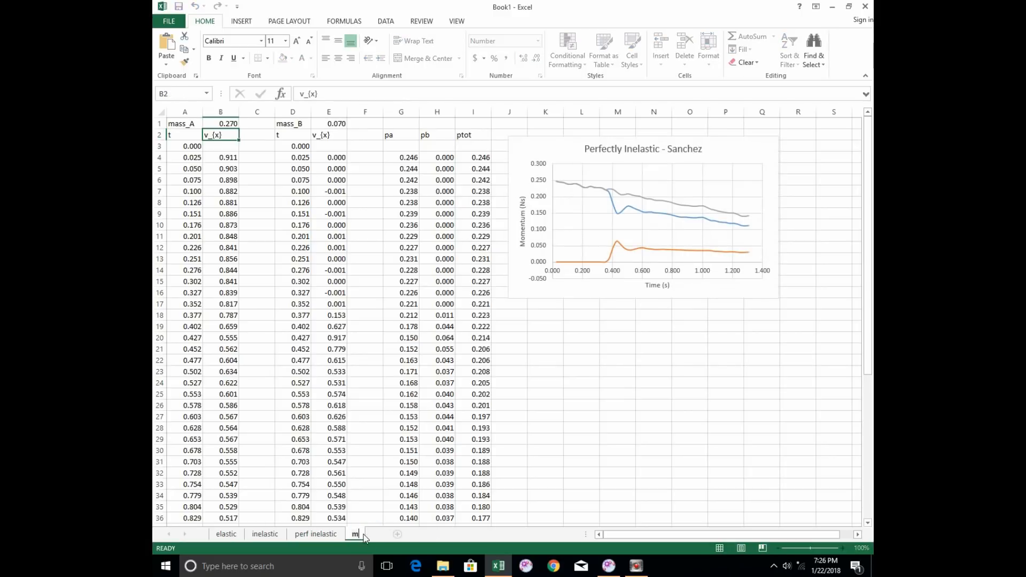
type("ystery")
key("Return")
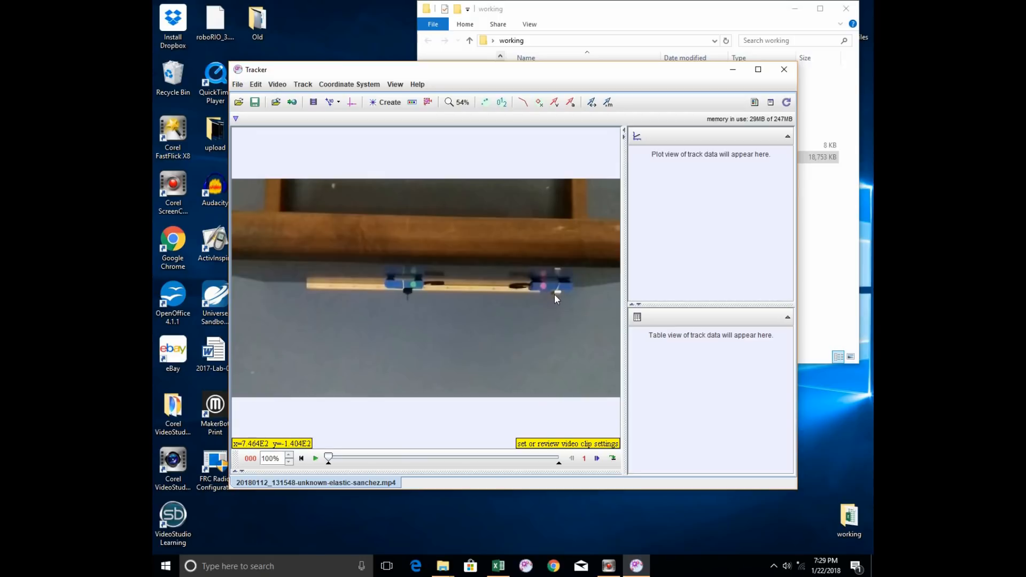
In Tracker, examine the two carts and their coloured markers in the first frame of the unknown elastic collision video
scroll(562, 294, "up", 2)
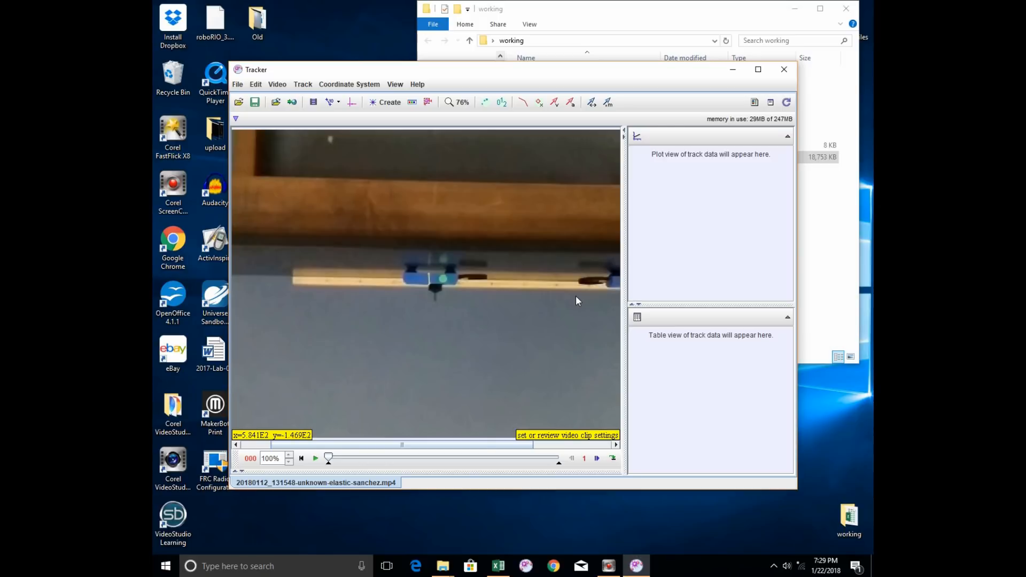
scroll(550, 294, "up", 1)
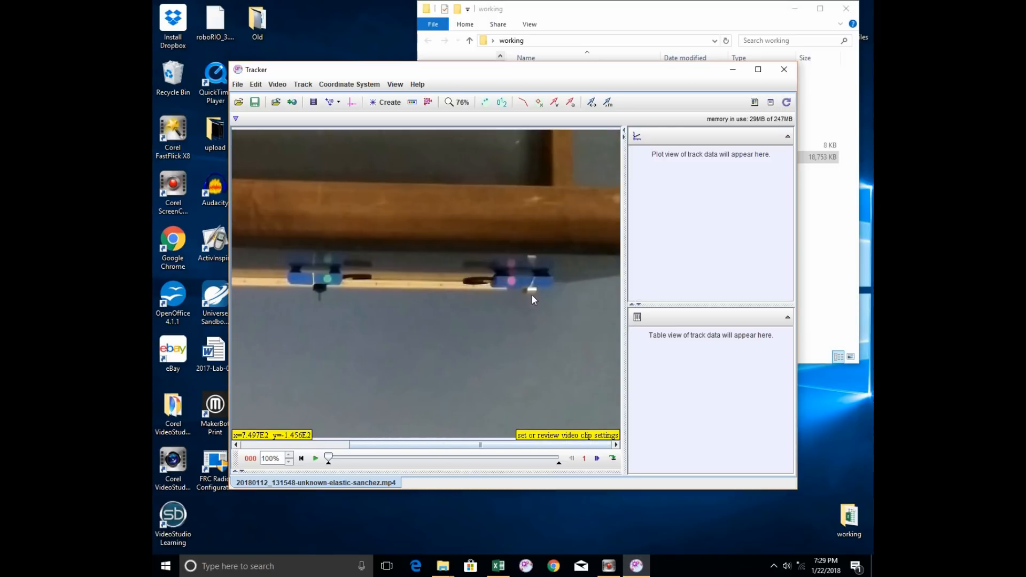
scroll(481, 288, "up", 1)
left_click_drag(550, 301, 380, 288)
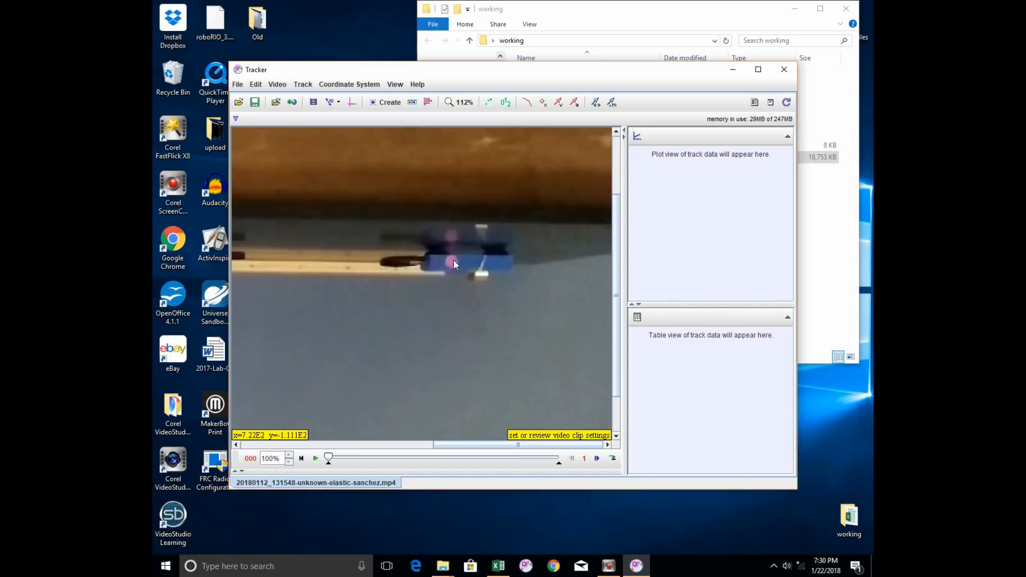
scroll(449, 276, "down", 3)
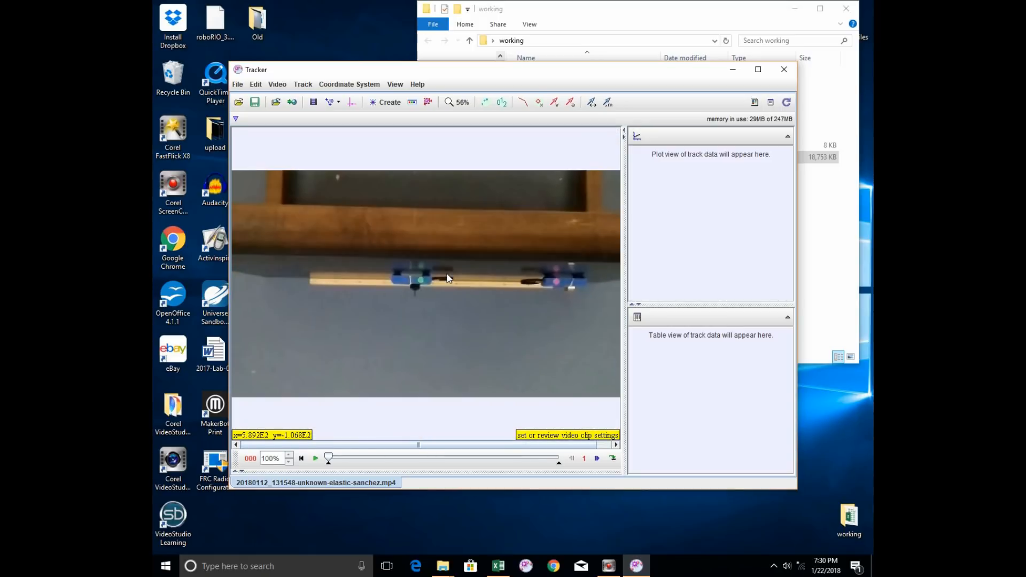
scroll(449, 277, "down", 1)
scroll(449, 277, "up", 1)
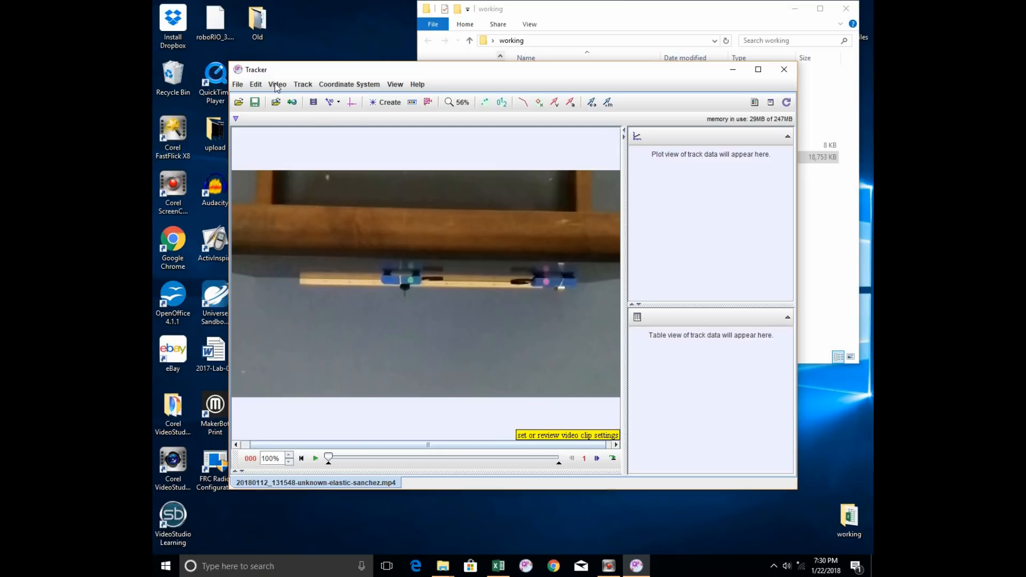
Apply a Rotate filter of 180° to the unknown elastic collision video so the carts are upright
left_click(277, 85)
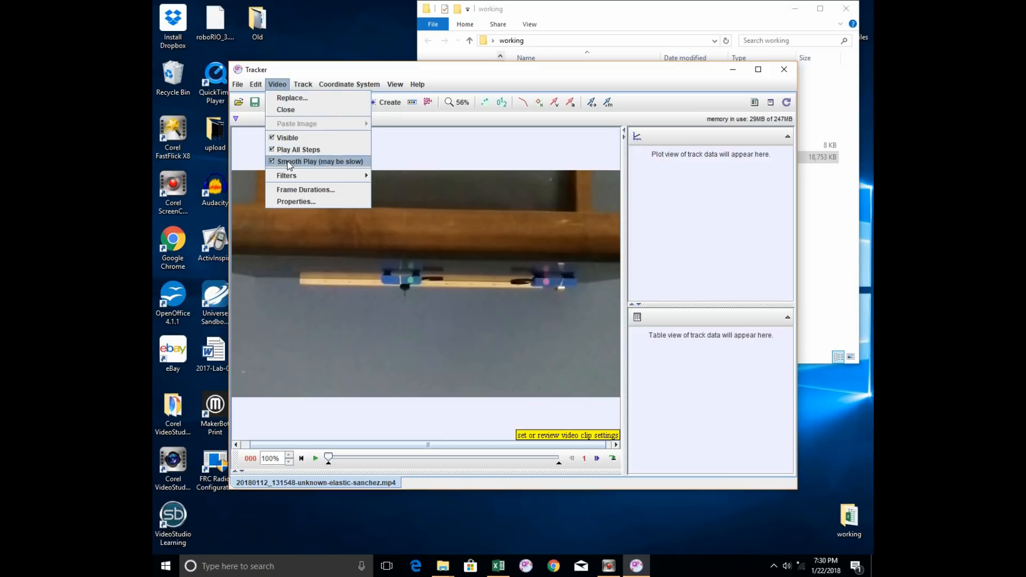
mouse_move(294, 175)
mouse_move(389, 181)
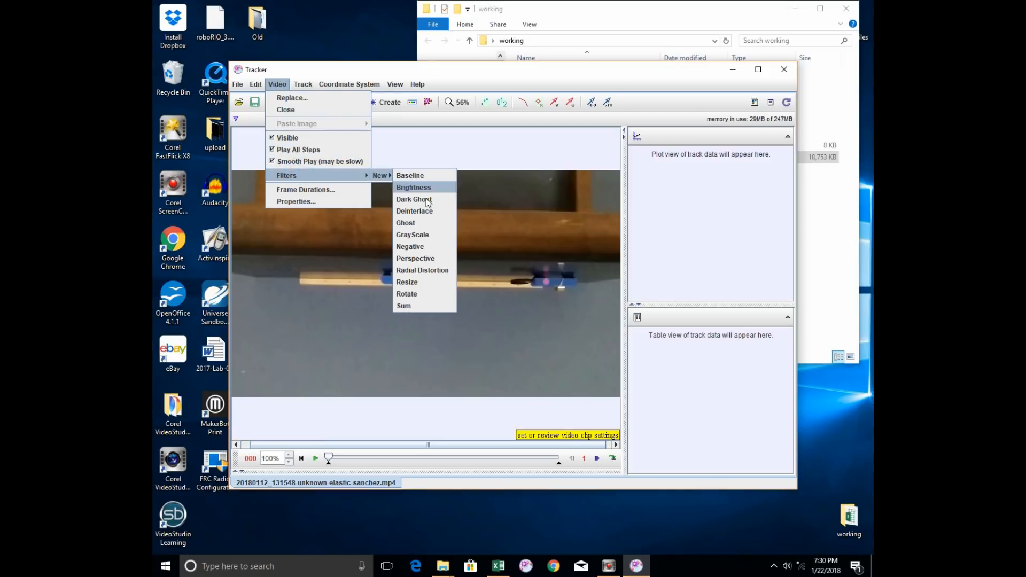
left_click(430, 294)
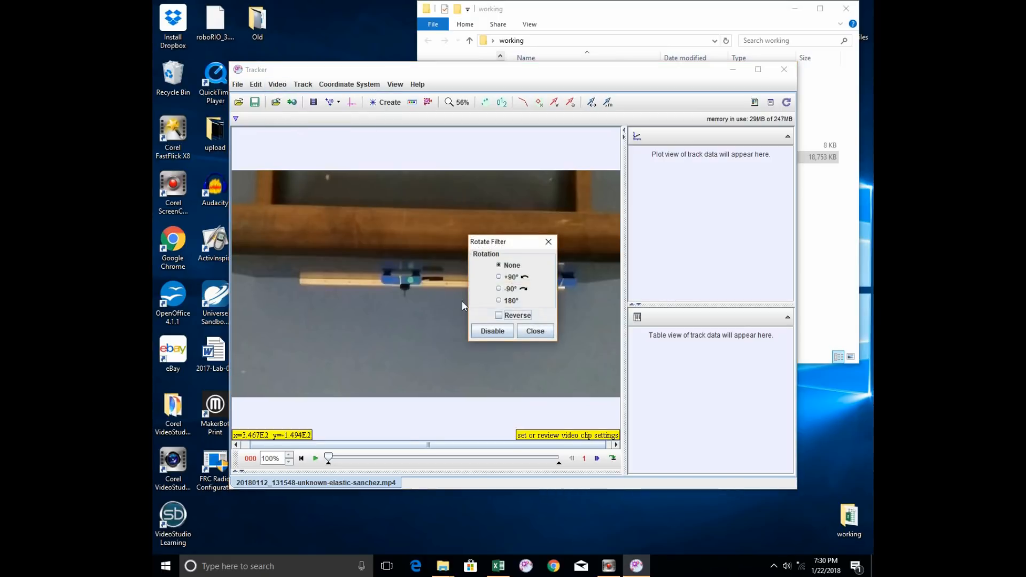
left_click(499, 300)
left_click(533, 331)
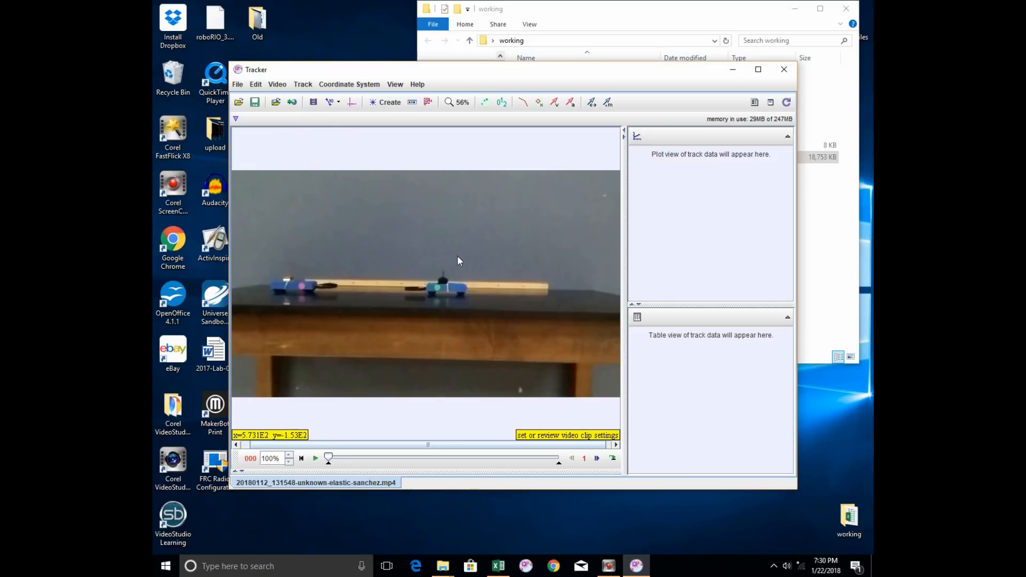
Calibrate the video with a calibration stick spanning the full metre stick, set its length to 1, and hide it
left_click(330, 102)
left_click(363, 122)
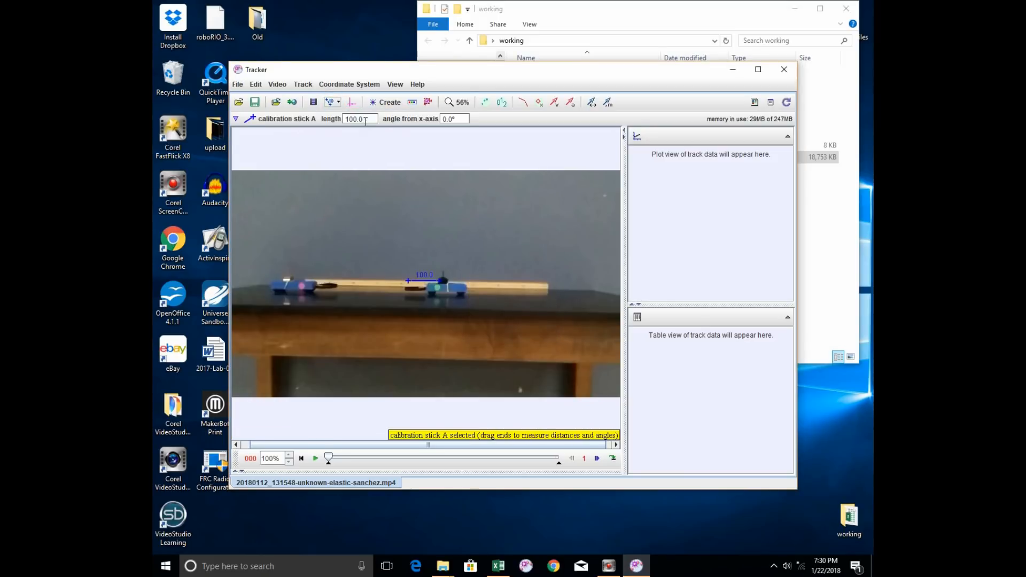
left_click_drag(411, 281, 307, 285)
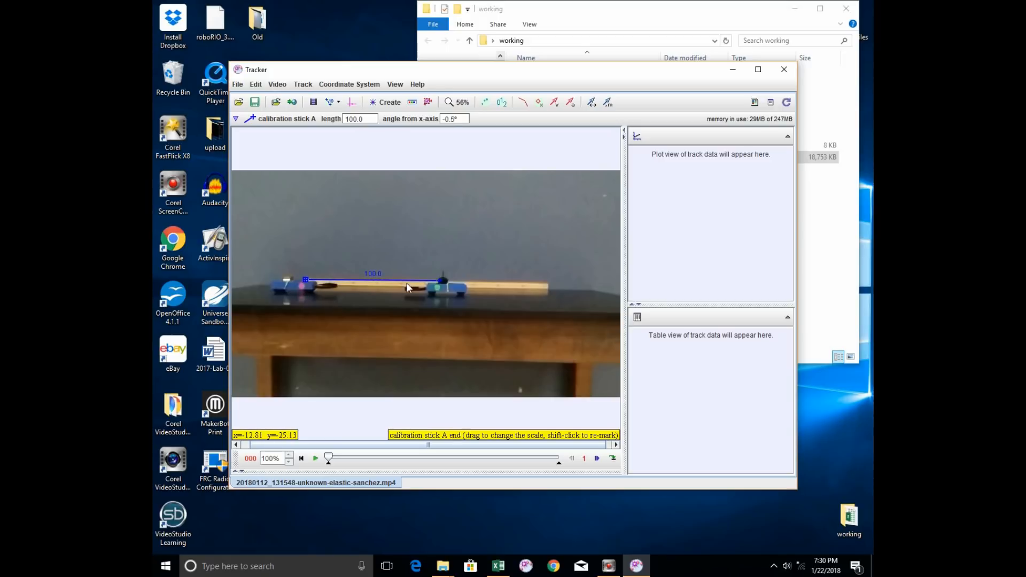
left_click_drag(441, 284, 551, 289)
left_click(431, 274)
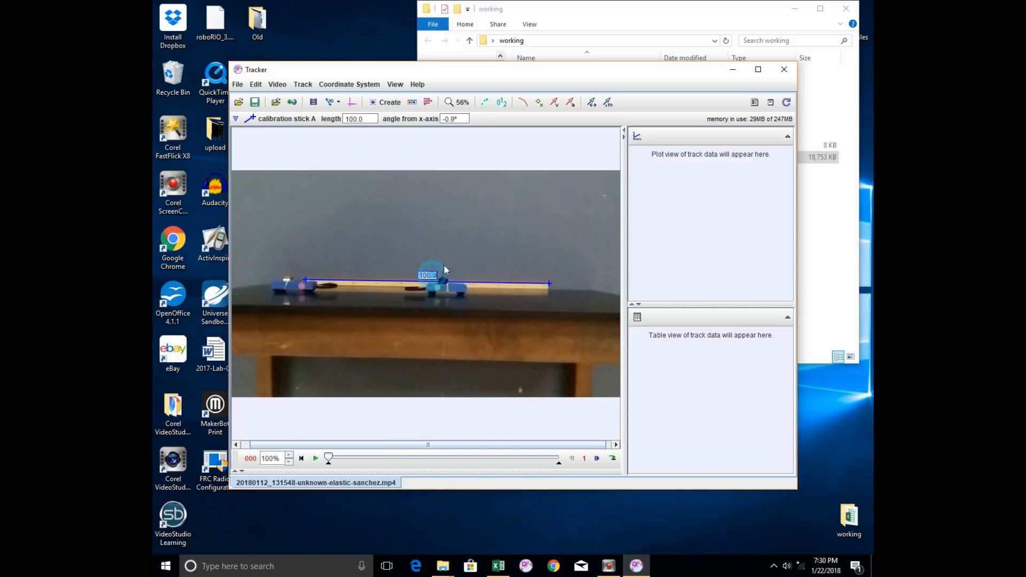
type("1")
key("Return")
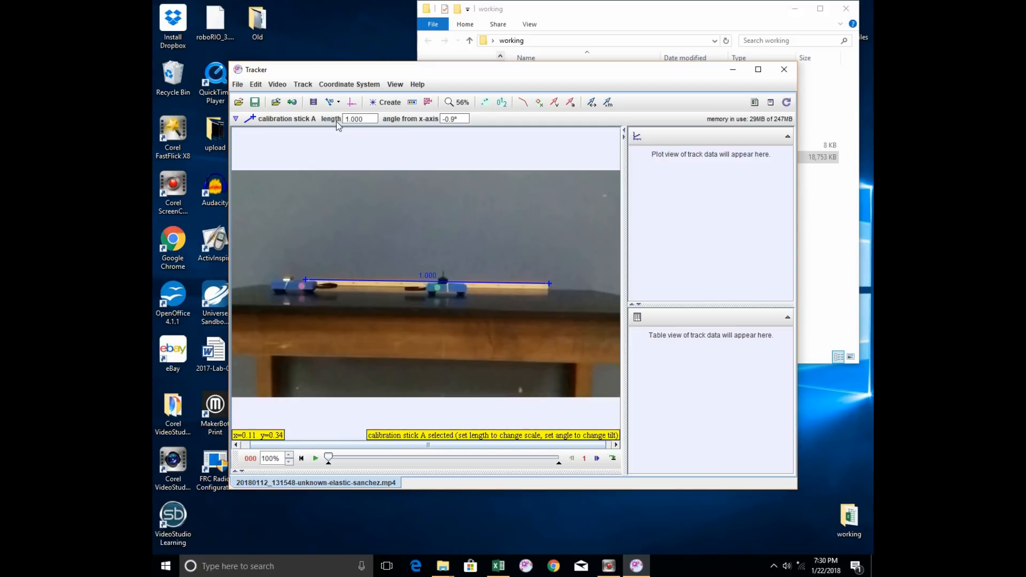
left_click(331, 103)
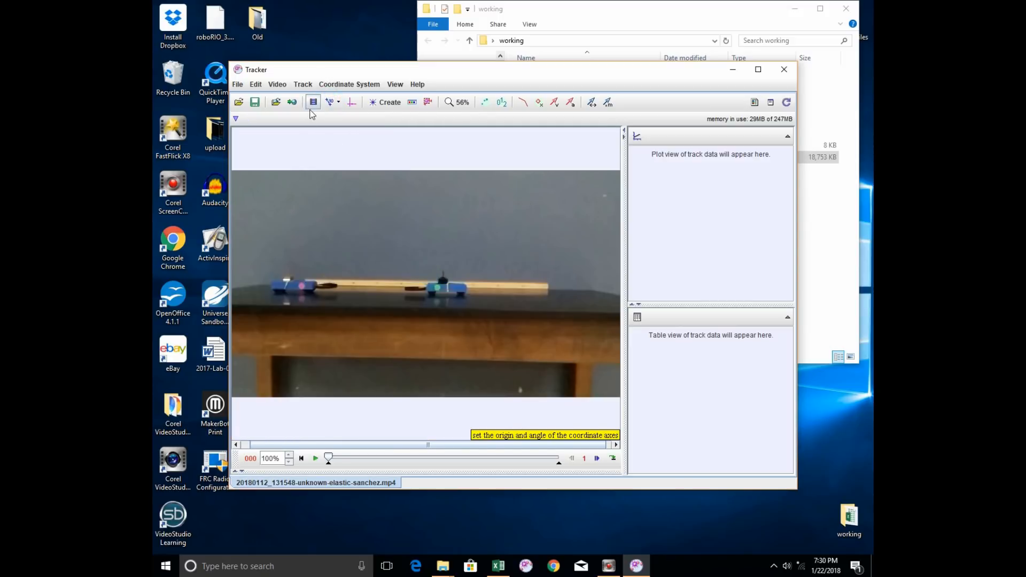
Find the collision frames and limit the clip to start frame 250, step size 3 and end frame 320
left_click(313, 103)
left_click(441, 342)
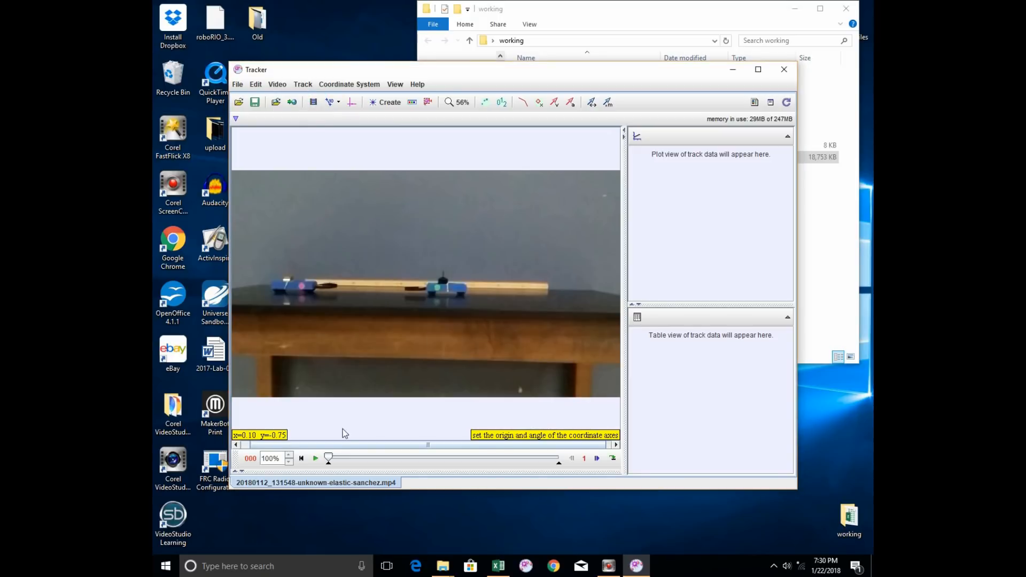
left_click_drag(328, 459, 404, 459)
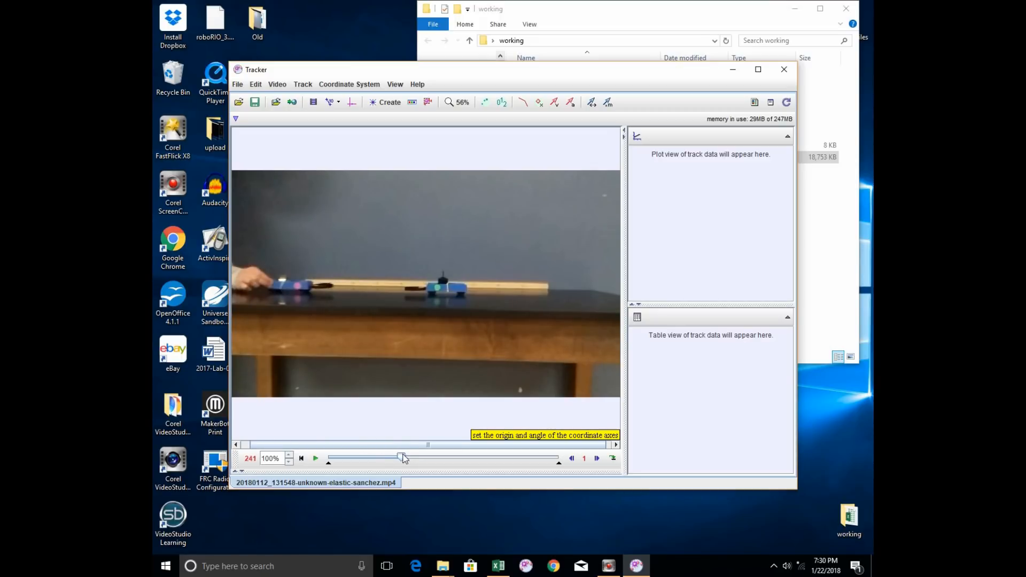
left_click_drag(404, 456, 407, 455)
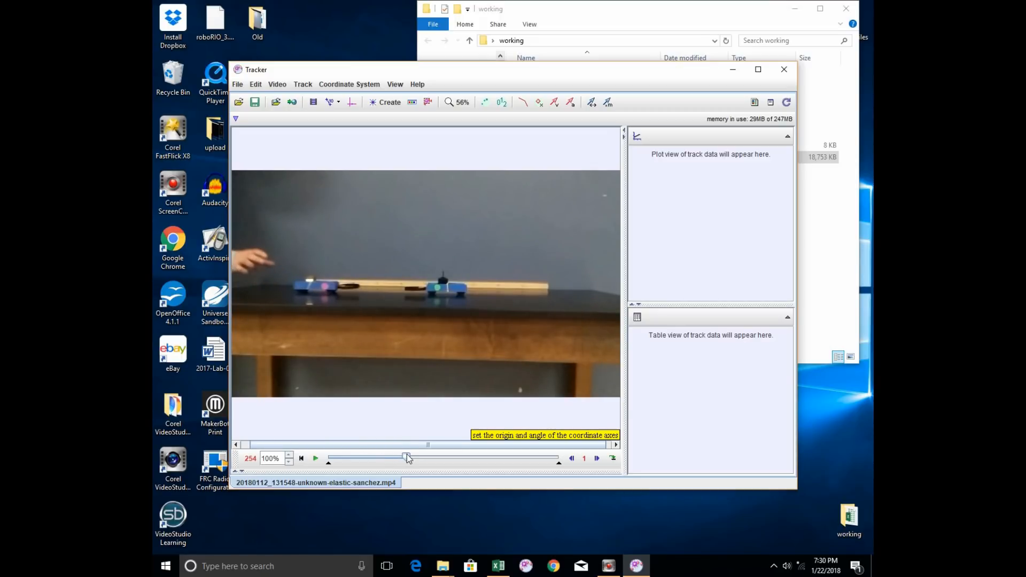
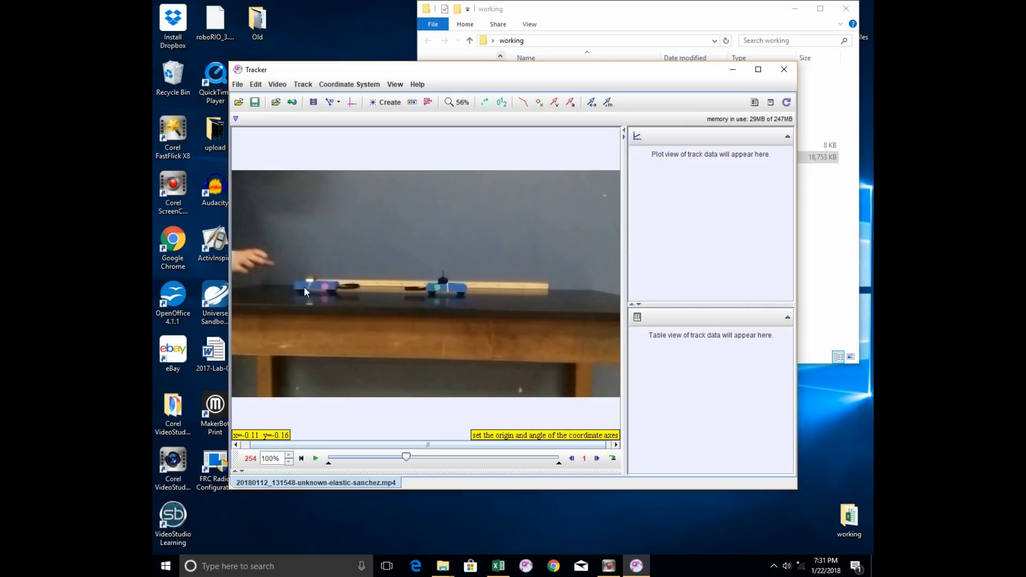
left_click_drag(410, 457, 428, 456)
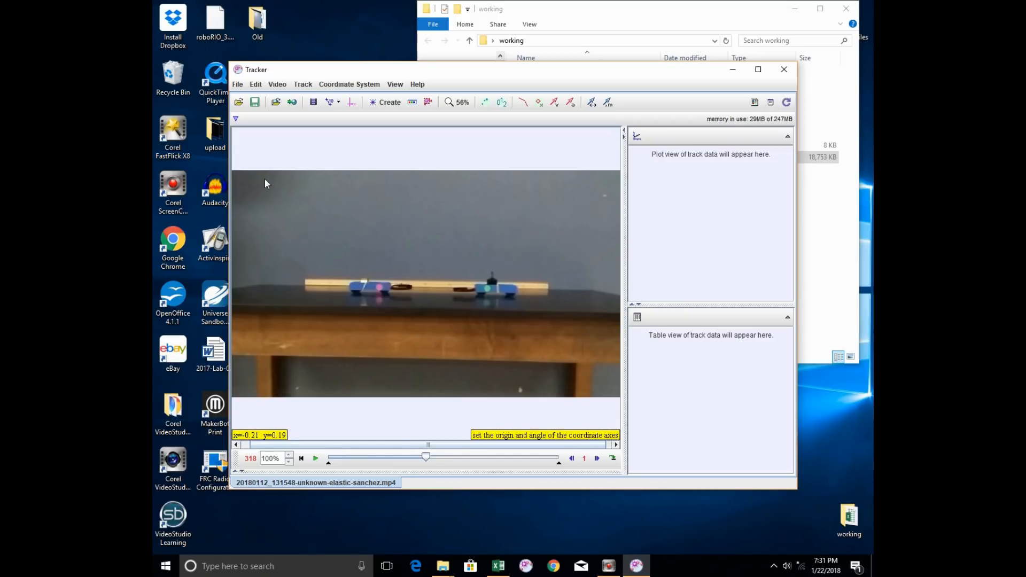
left_click(314, 104)
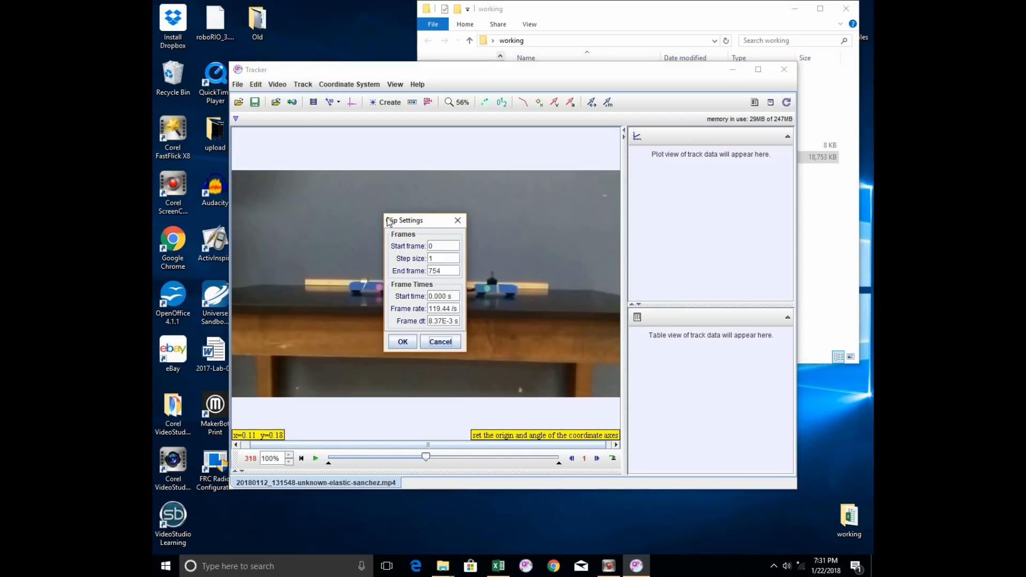
double_click(438, 247)
type("25")
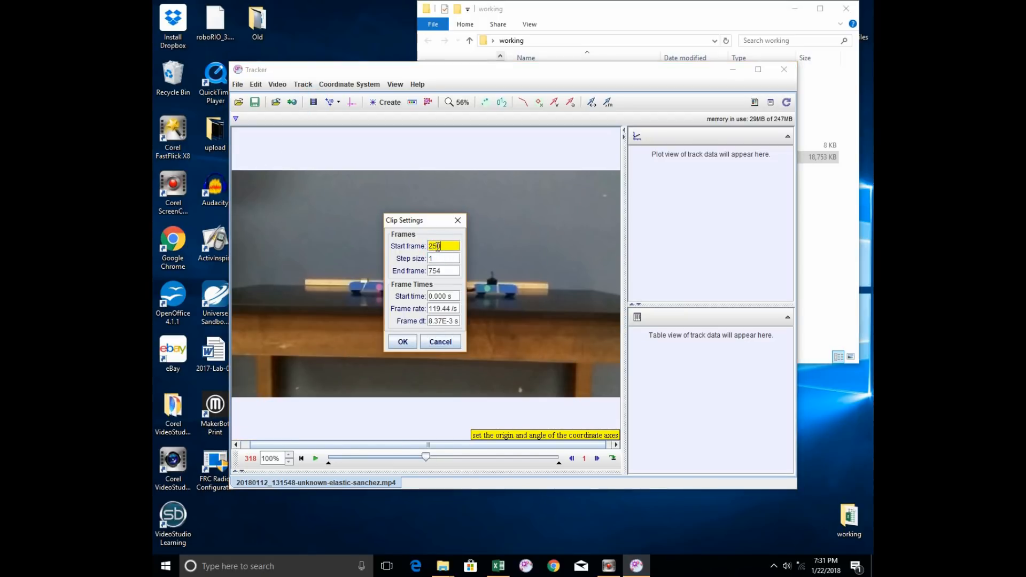
type("0")
key("Tab")
type("3")
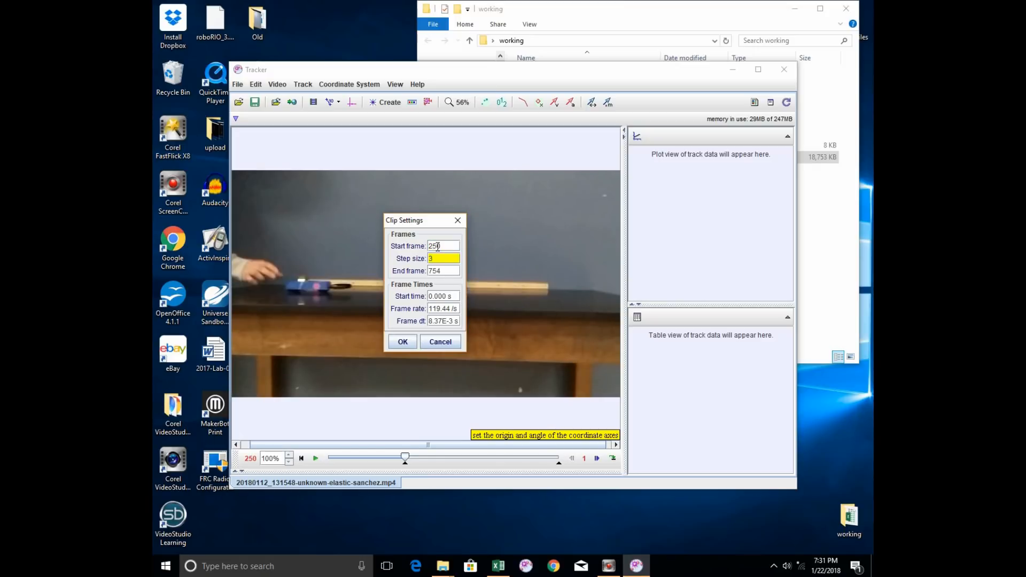
key("Tab")
type("320")
left_click(404, 344)
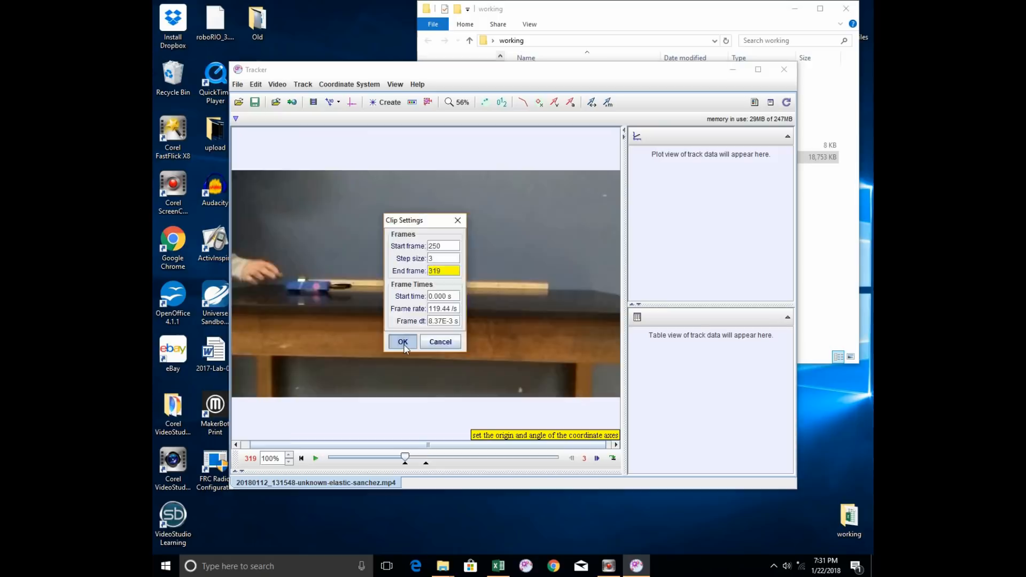
left_click(404, 343)
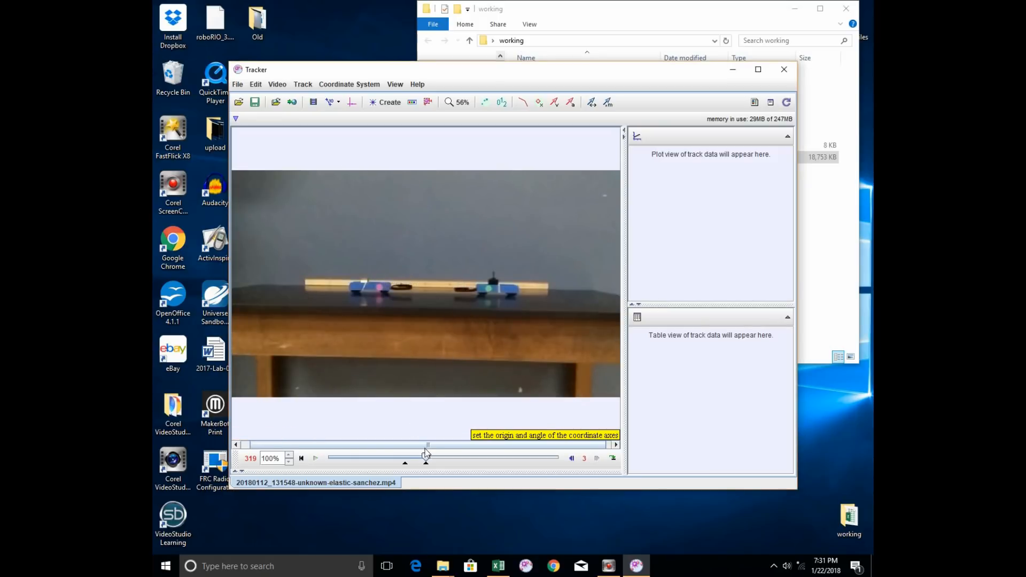
Place the axes origin on the launched cart's pink marker, tilt the x-axis -0.5° along its path, and hide the axes
left_click(351, 103)
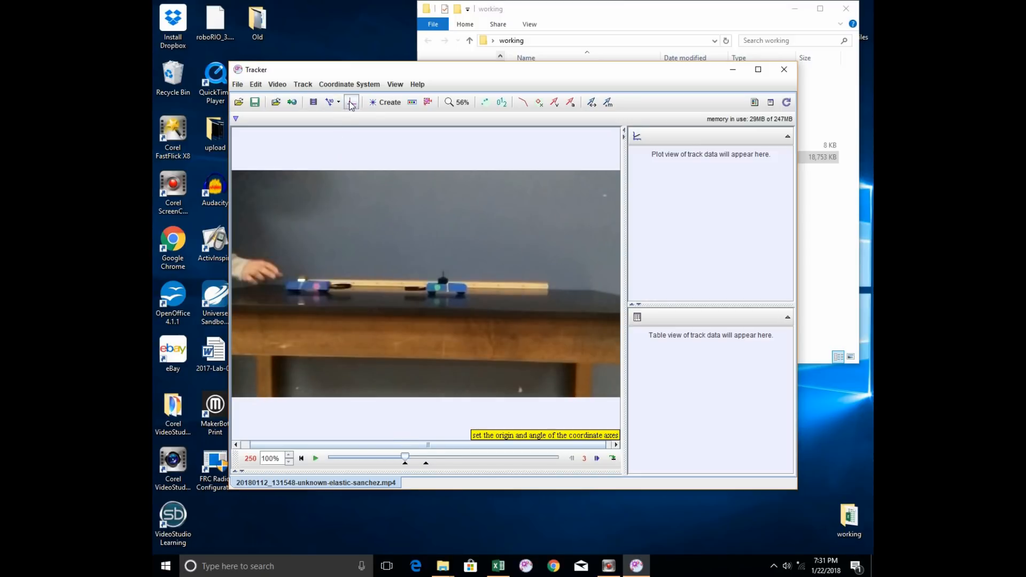
left_click(350, 103)
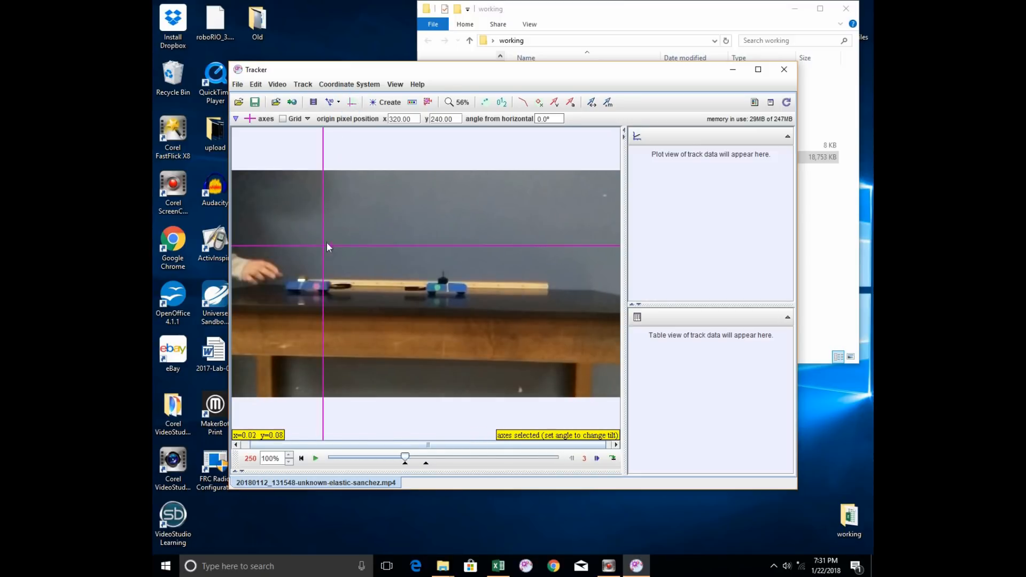
left_click_drag(323, 246, 316, 287)
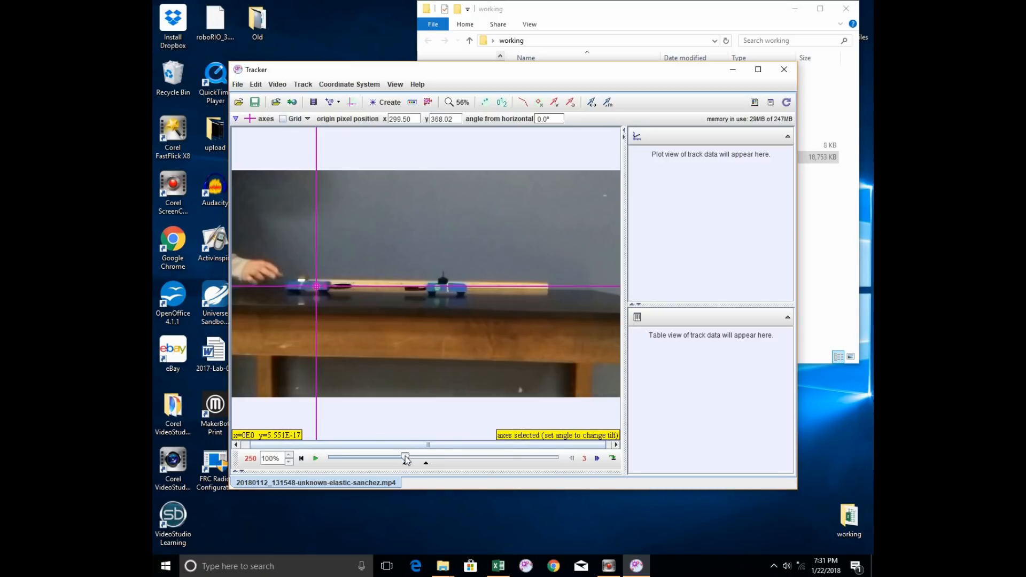
left_click_drag(410, 455, 430, 458)
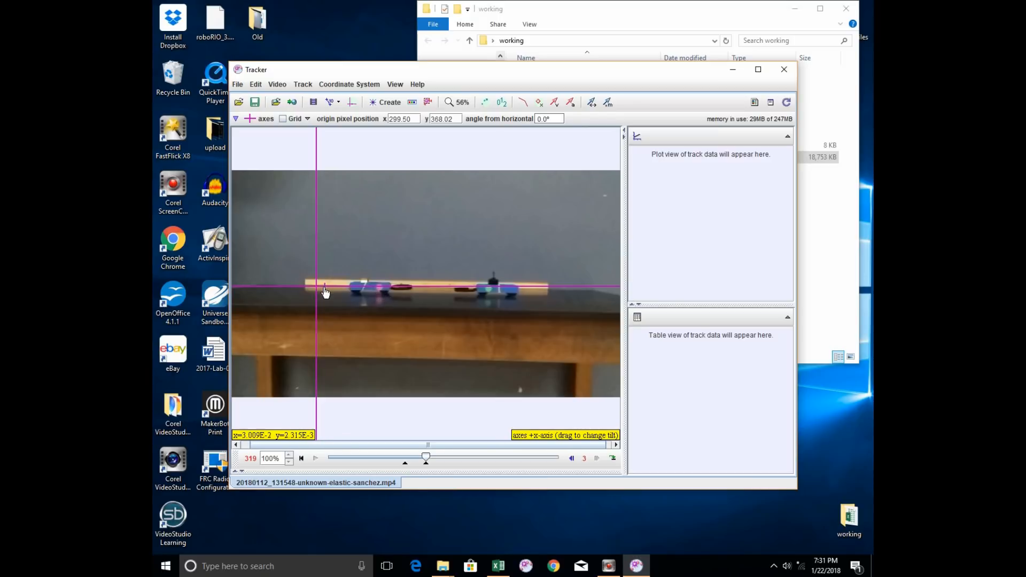
left_click_drag(325, 290, 381, 291)
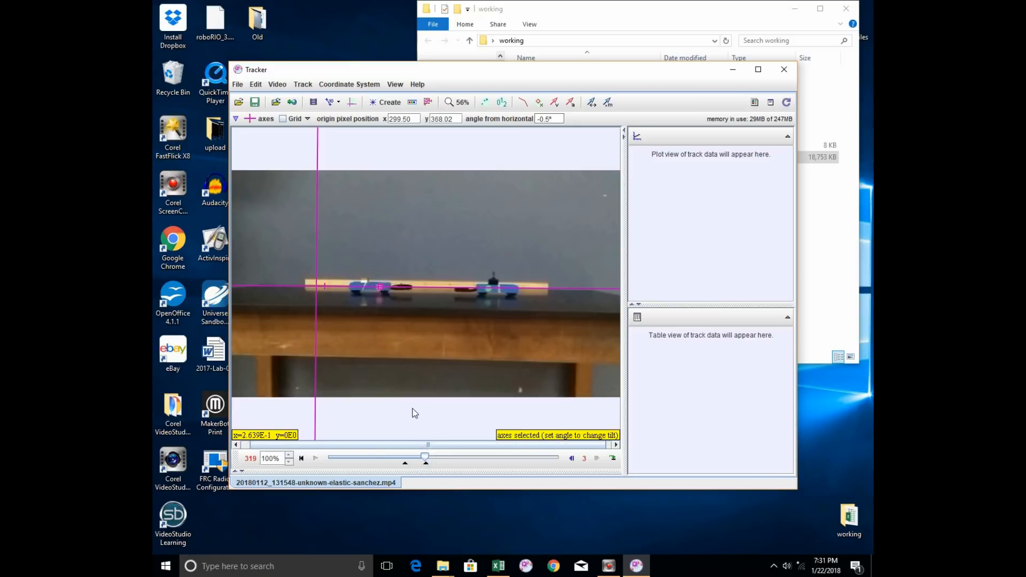
key("Home")
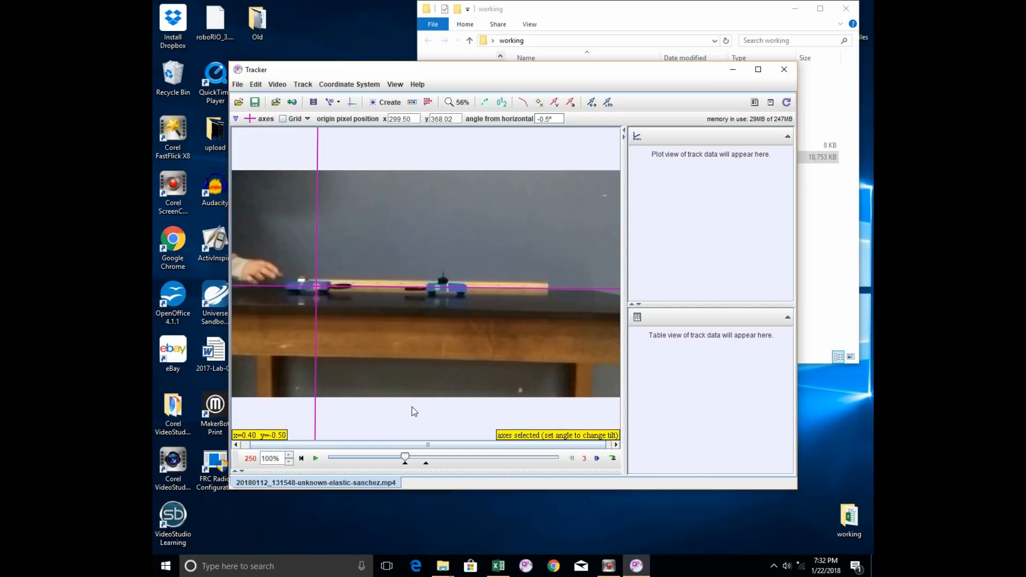
left_click(352, 102)
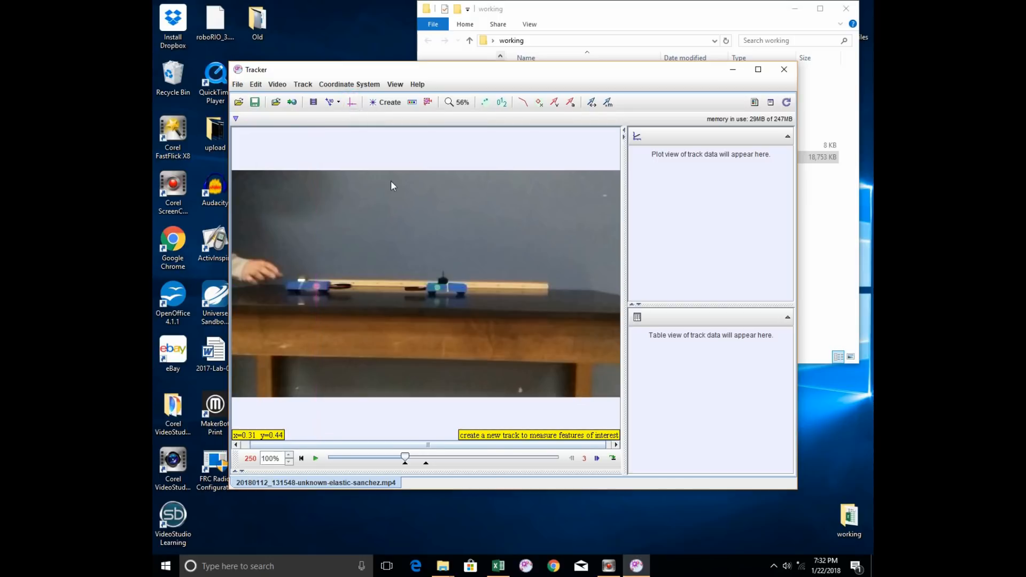
Create a point mass on the launched cart's pink marker and autotrack it through the whole clip
left_click(387, 103)
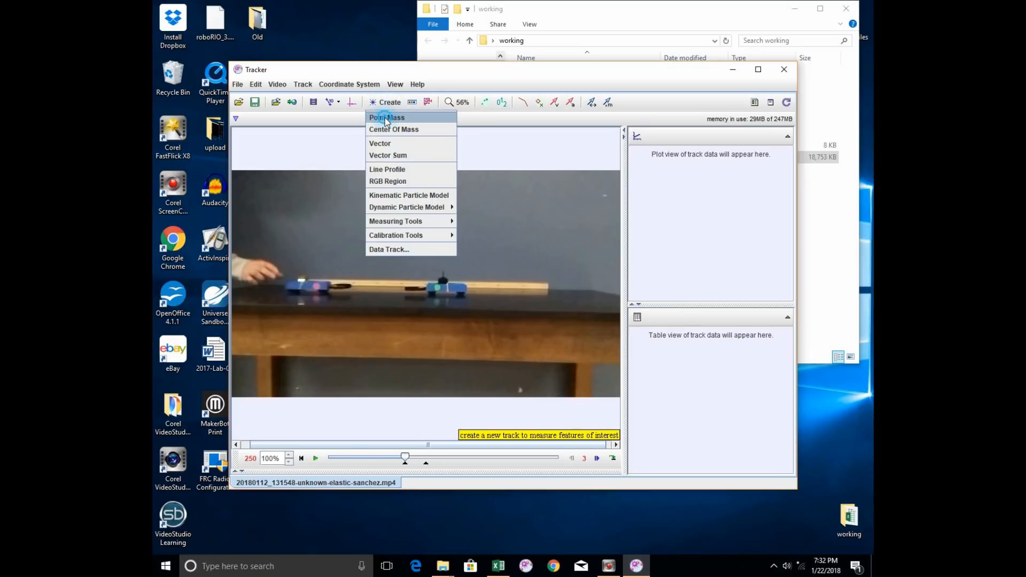
left_click(385, 117)
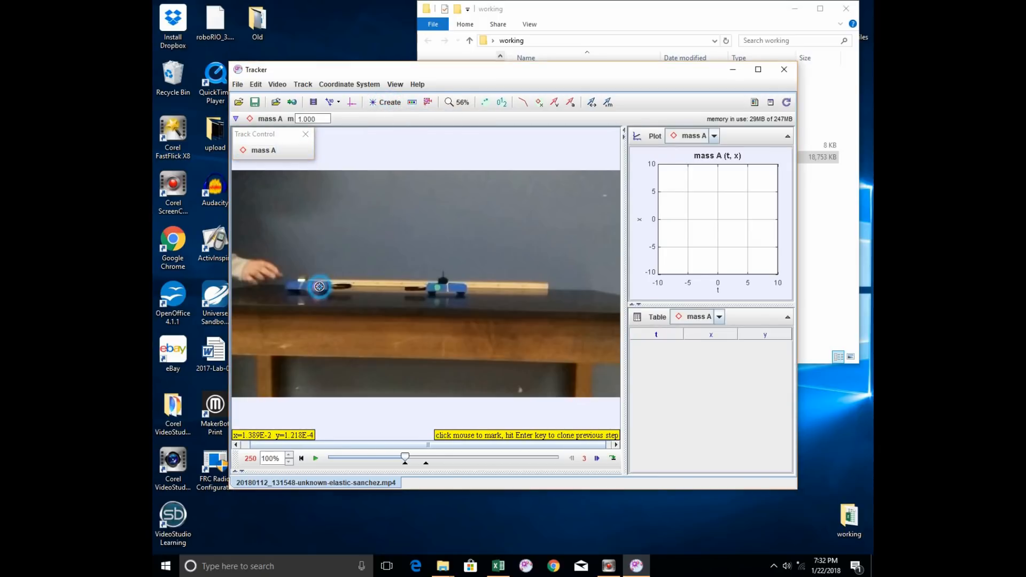
left_click(319, 287, "ctrl+shift")
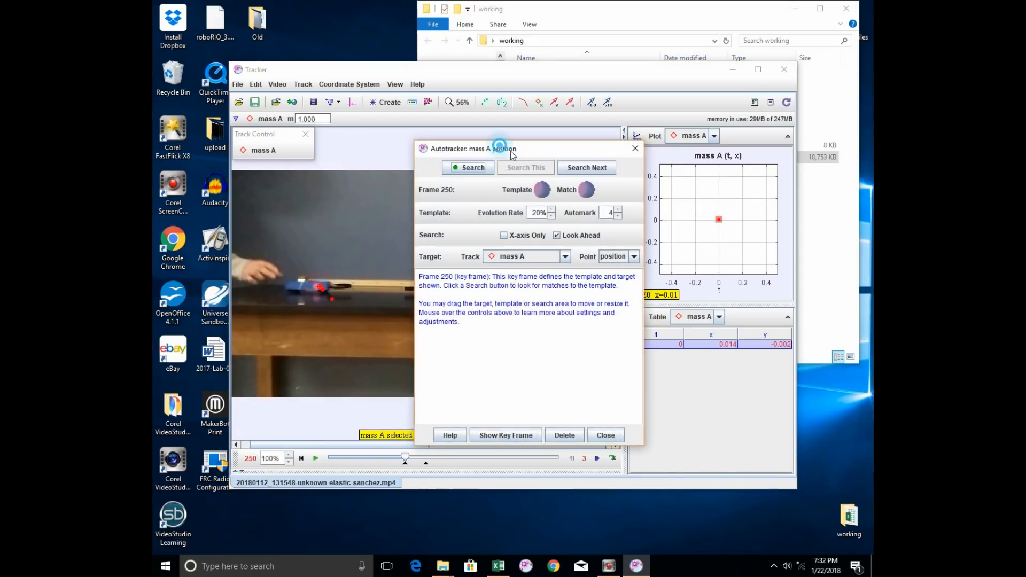
left_click_drag(500, 143, 718, 329)
left_click(690, 344)
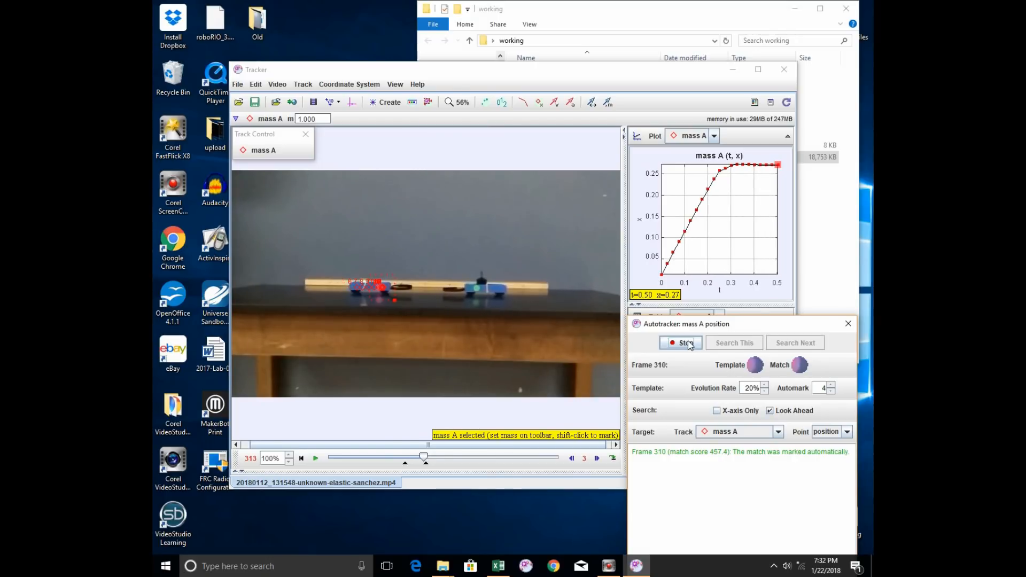
left_click(687, 344)
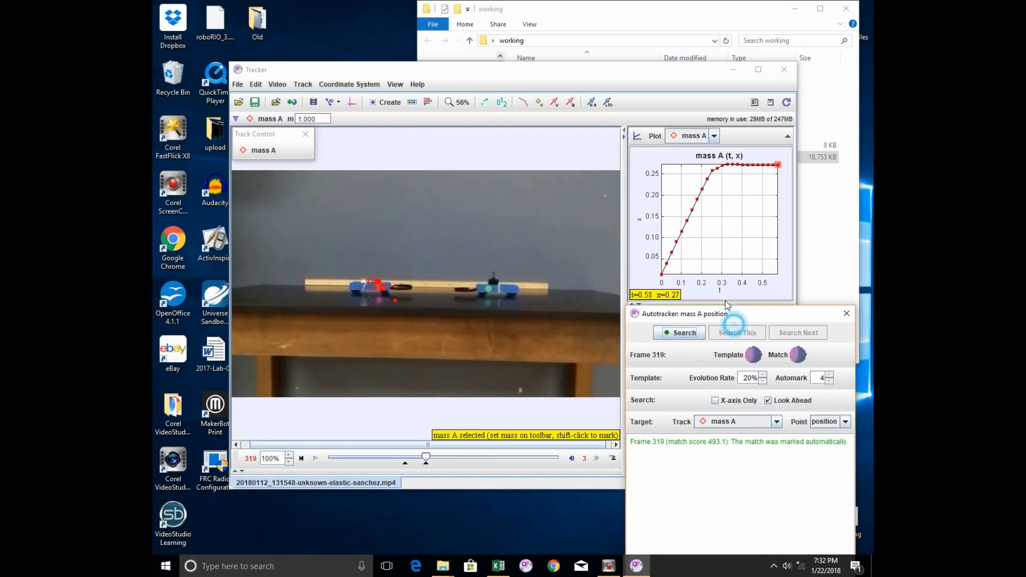
left_click_drag(734, 325, 662, 142)
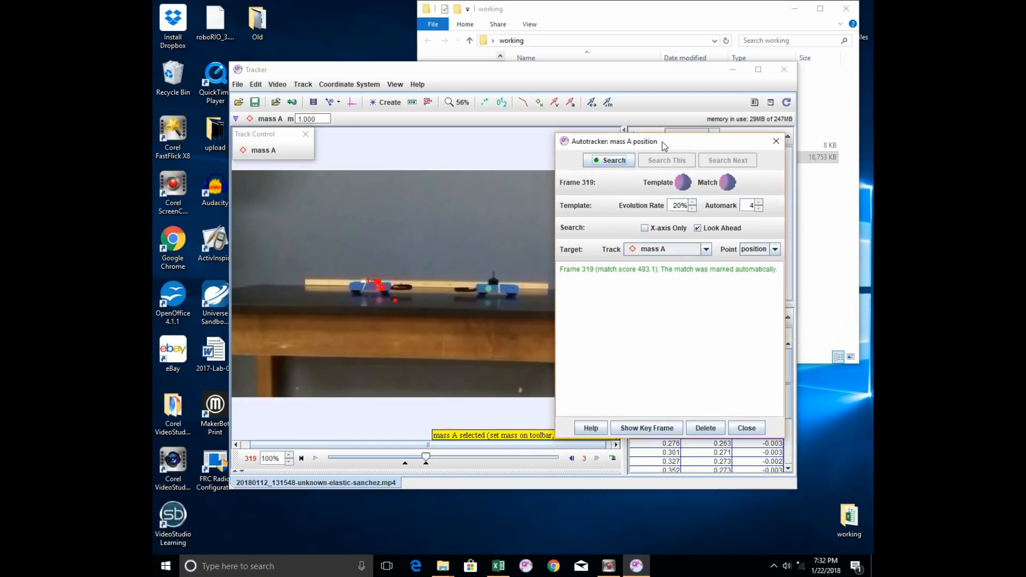
left_click(746, 427)
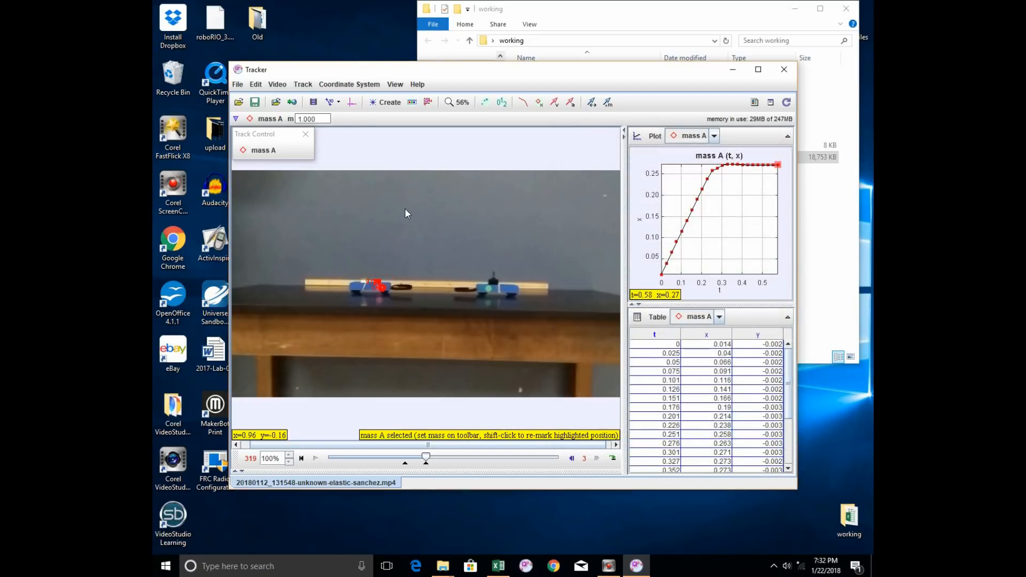
Create a second point mass on the struck cart's marker and autotrack it through the whole clip
left_click(385, 103)
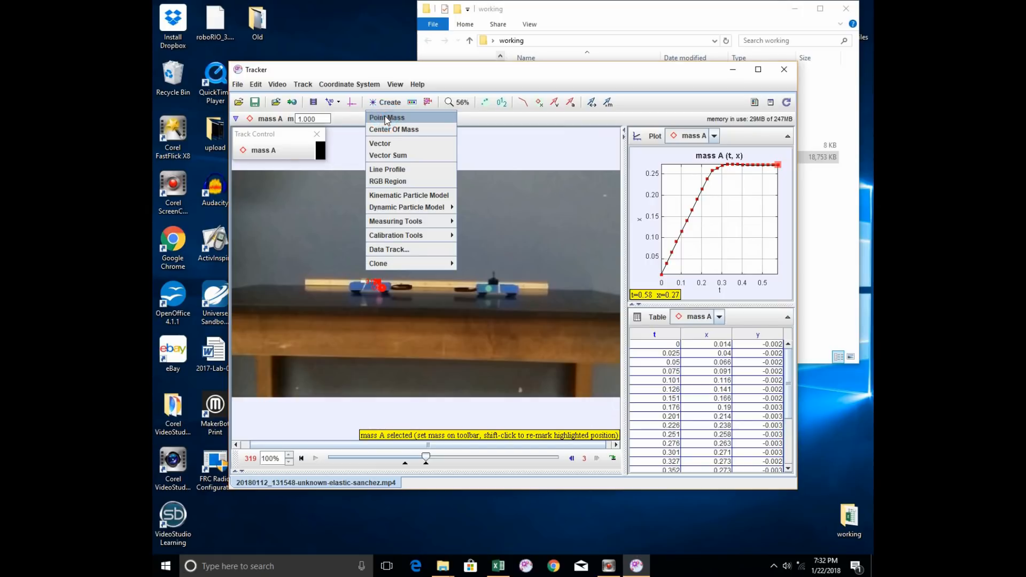
left_click(387, 118)
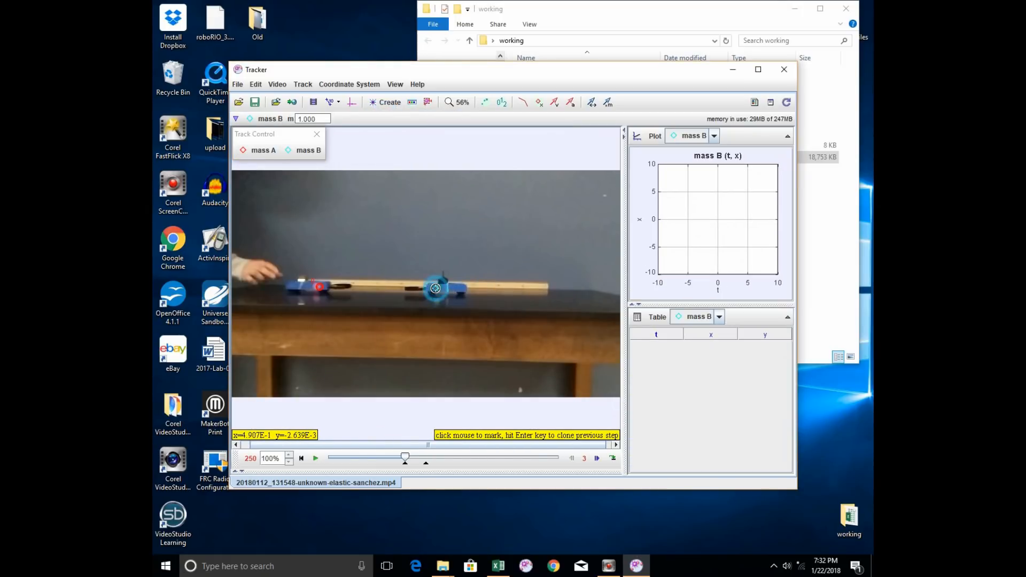
left_click(435, 288, "ctrl+shift")
left_click_drag(649, 142, 727, 323)
left_click(691, 341)
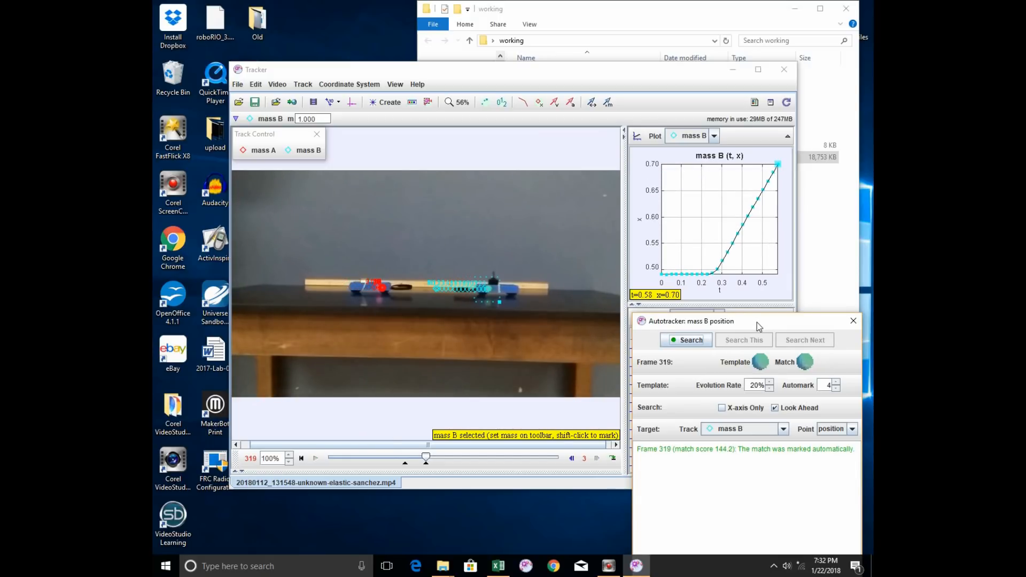
left_click_drag(758, 323, 687, 151)
left_click(752, 435)
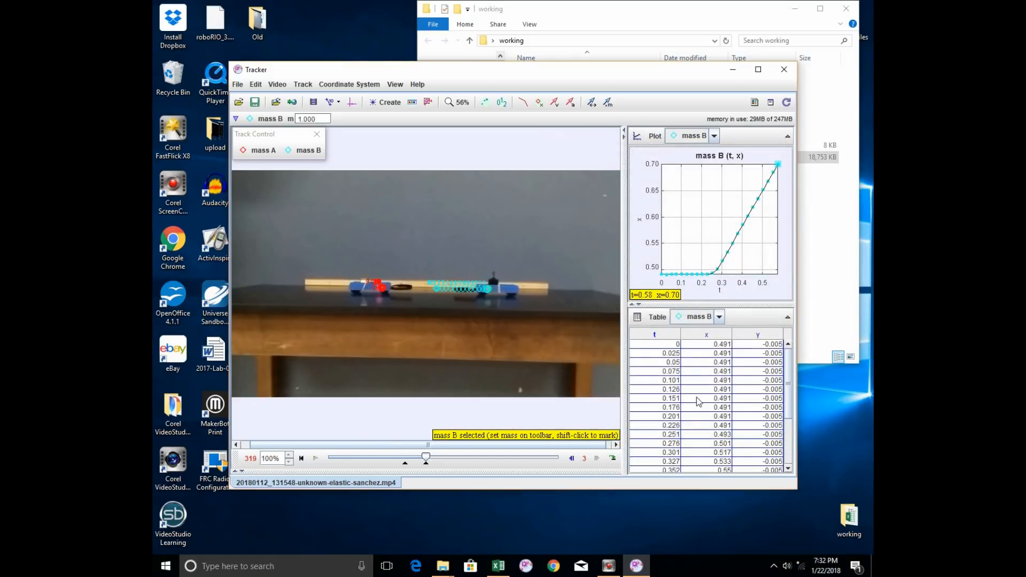
Show only the vx column beside time in the mass B data table, removing x and y
left_click(660, 318)
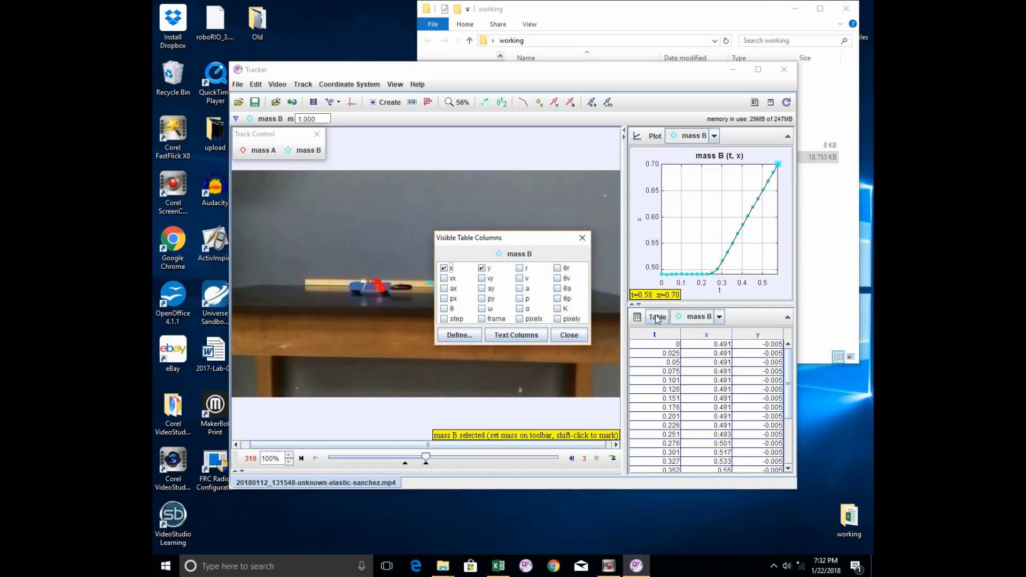
left_click(444, 278)
left_click(444, 269)
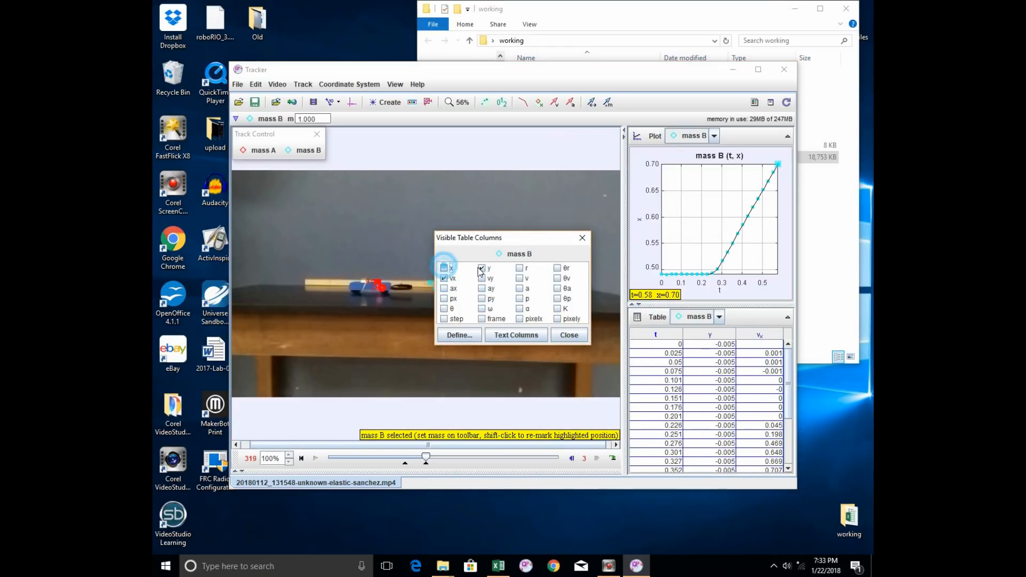
left_click(484, 270)
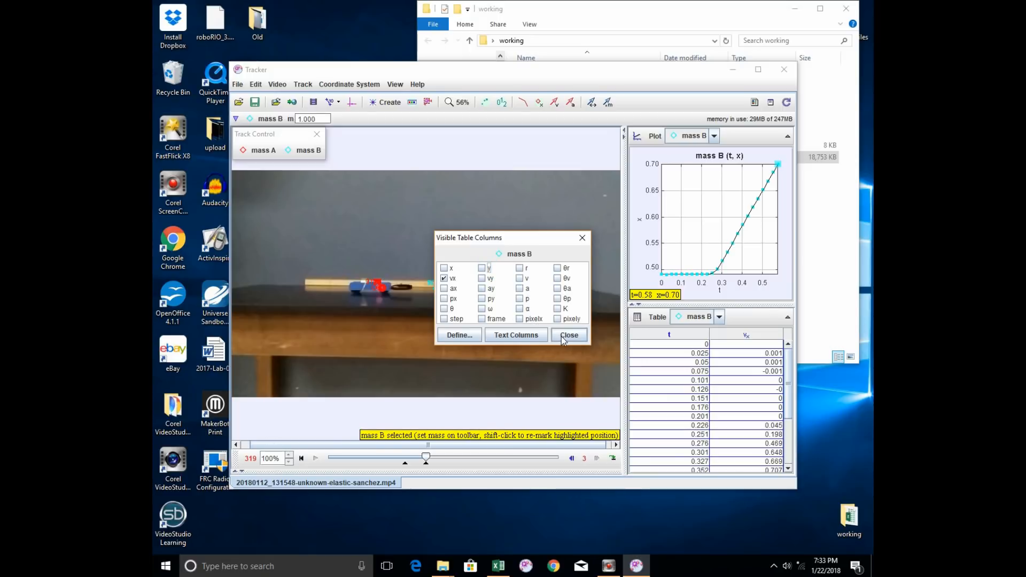
left_click(561, 336)
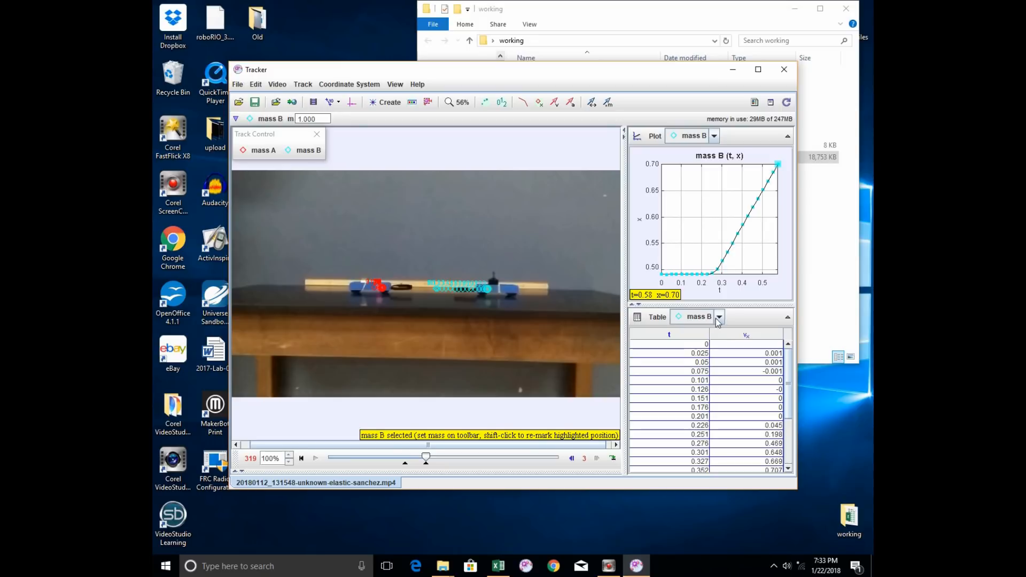
Switch the data table to mass A and show only vx beside time, removing x and y
left_click(719, 318)
left_click(715, 329)
left_click(657, 317)
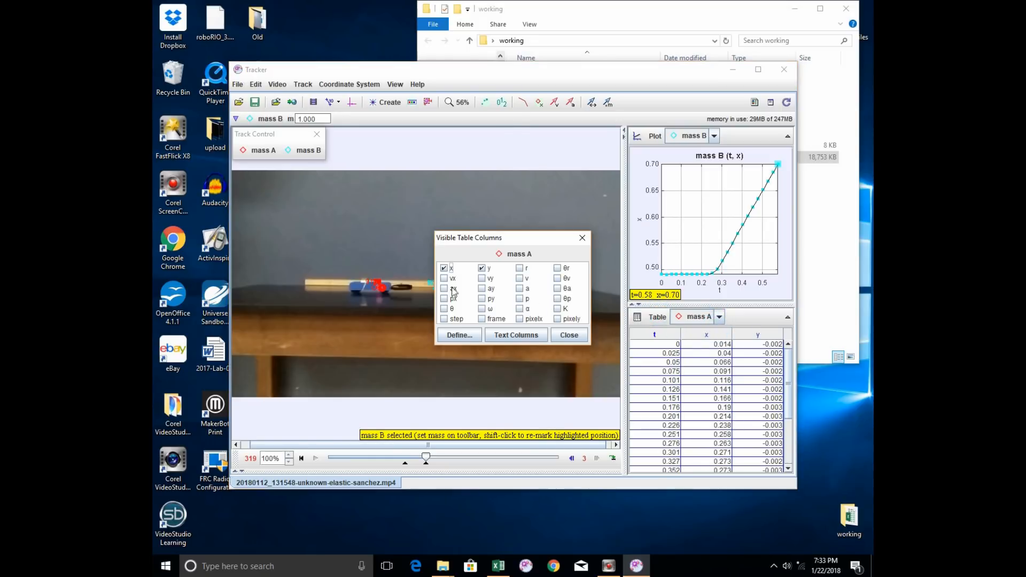
left_click(444, 278)
left_click(443, 268)
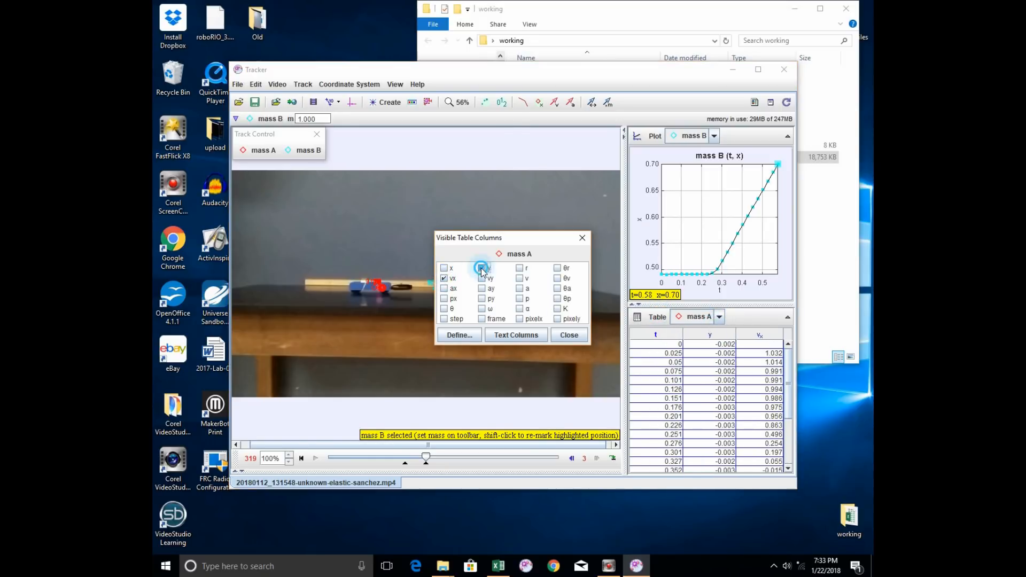
left_click(481, 268)
left_click(571, 335)
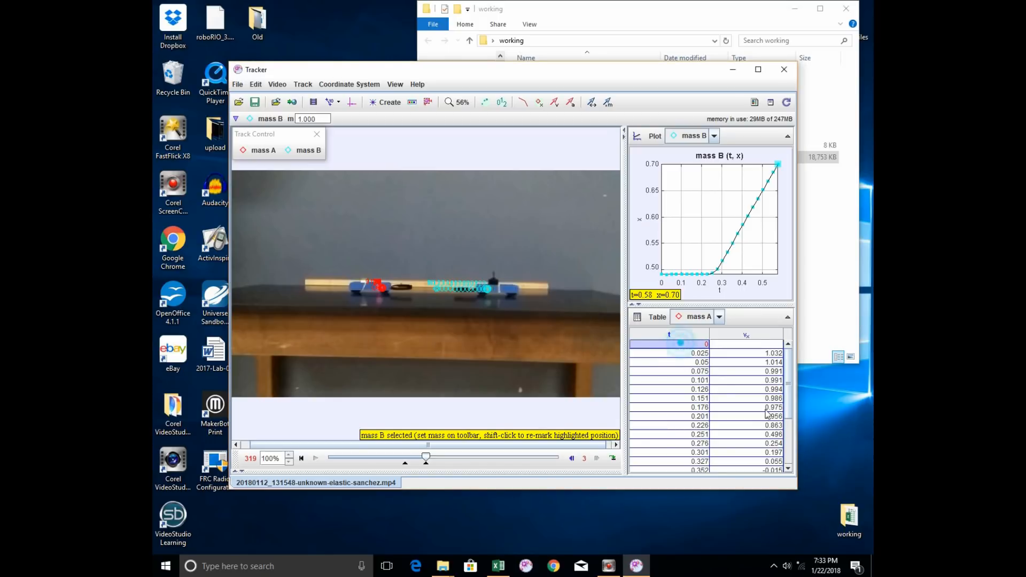
Copy all of mass A's t and vx rows and paste them at A1 of the mystery sheet in Excel
scroll(766, 418, "down", 3)
left_click(748, 462, "shift")
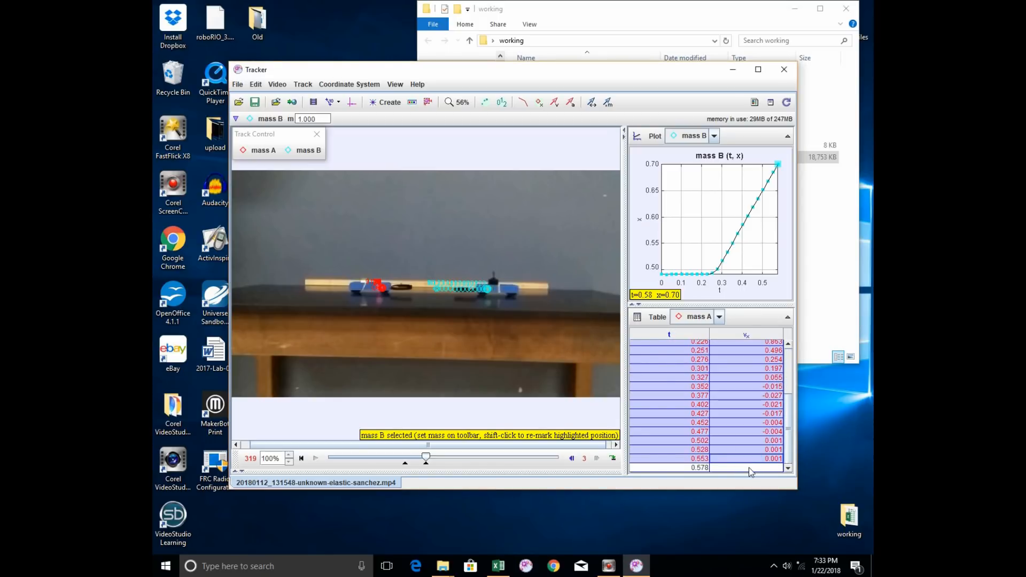
left_click(748, 469, "shift")
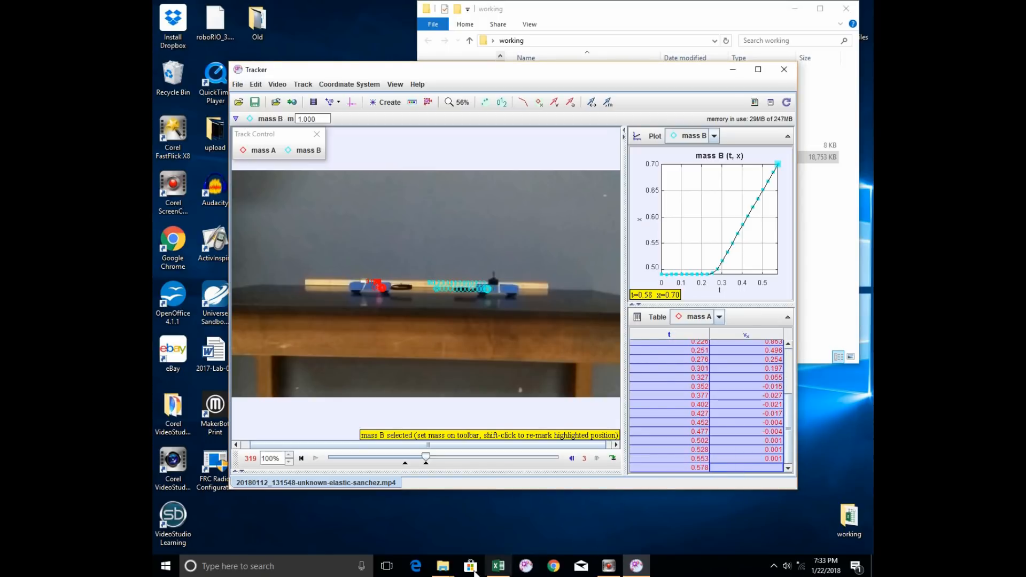
left_click(499, 566)
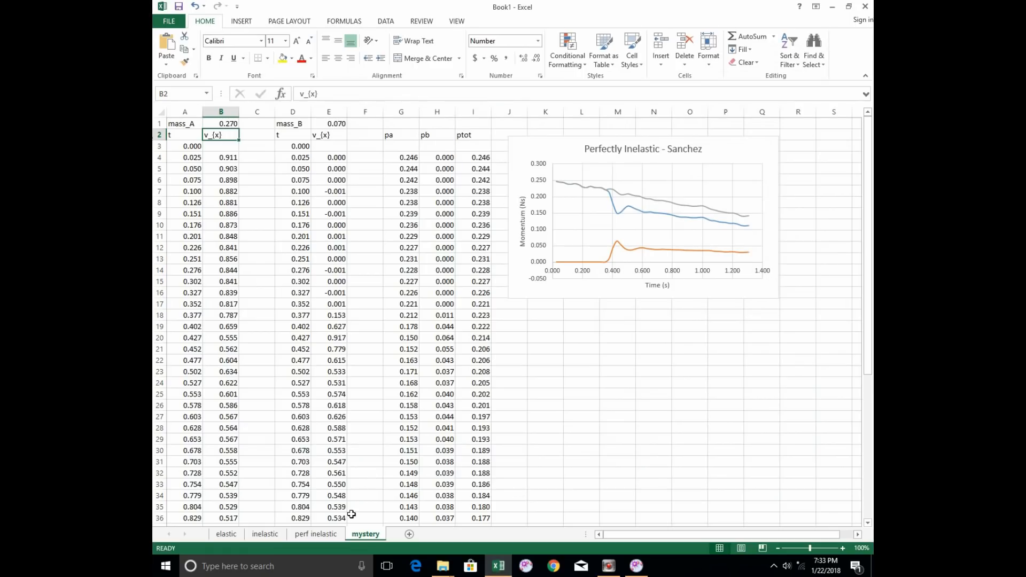
left_click(184, 123)
type("mass_A\t t\tv_{x} 0.000\t 0.025\t1.032 0.050\t1.014 0.075\t0.991 0.101\t0.991 0.126\t0.994 0.151\t0.986 0.176\t0.975 0.201\t0.956 0.226\t0.863 0.251\t0.496 0.276\t0.254 0.301\t0.197 0.327\t0.055 0.352\t-0.015 0.377\t-0.027 0.402\t-0.021 0.427\t-0.017 0.452\t-0.004 0.477\t-0.004 0.502\t0.001 0.528\t0.001 0.553\t0.001 0.578")
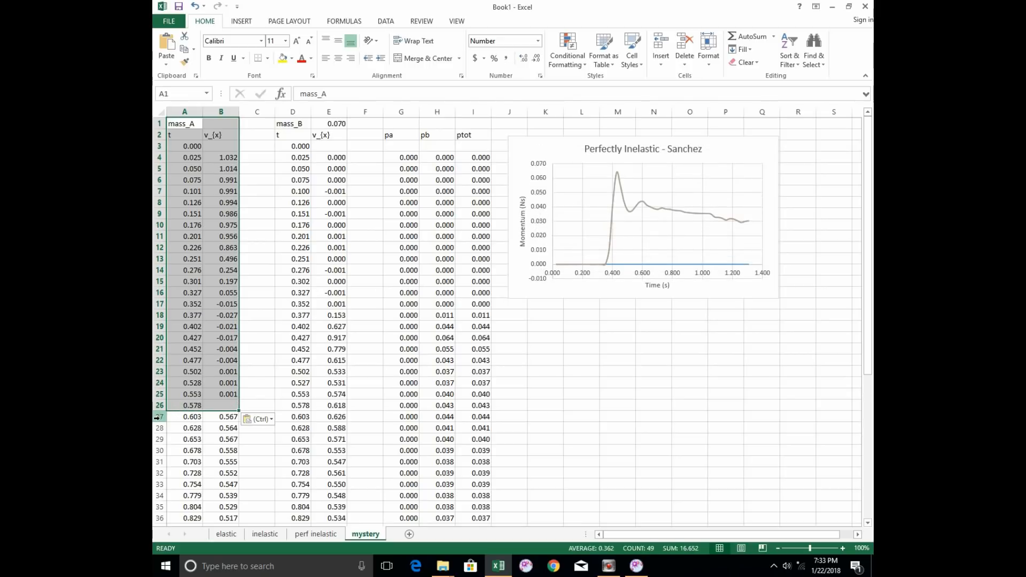
Clear the leftover old data in columns A to I from row 27 down to row 56
left_click(157, 418)
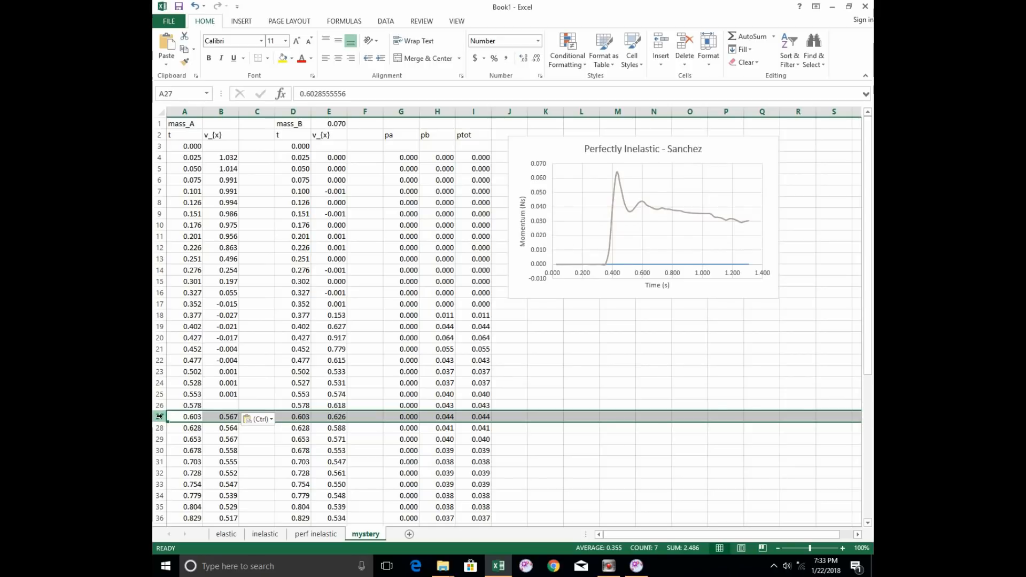
left_click_drag(179, 417, 481, 510)
key("Delete")
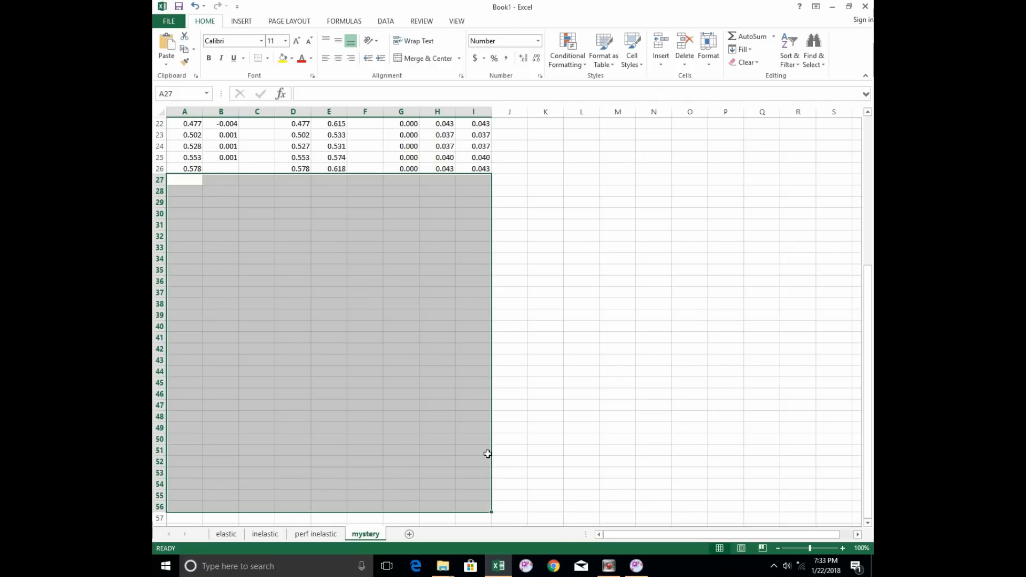
scroll(488, 454, "up", 7)
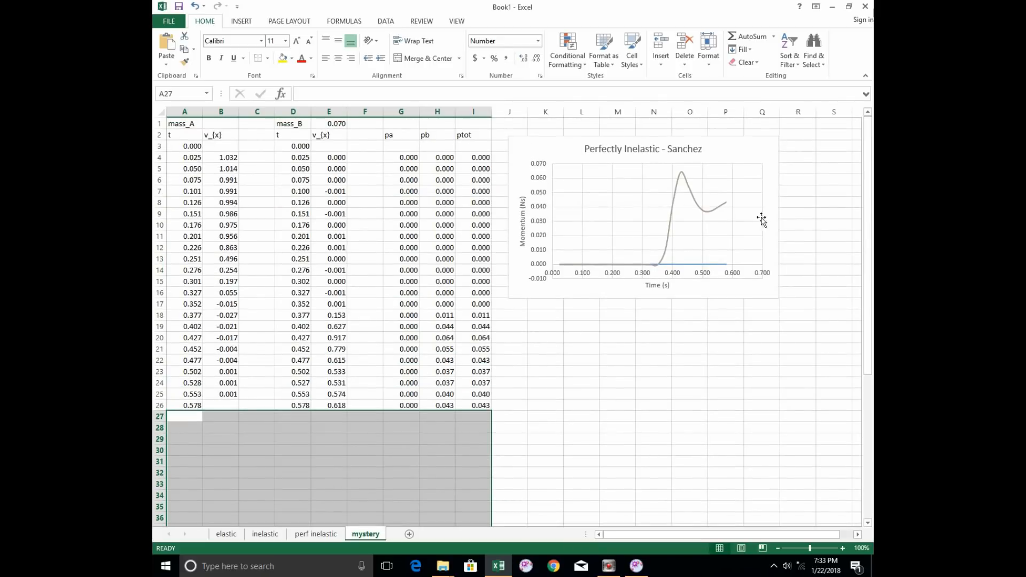
left_click(545, 393)
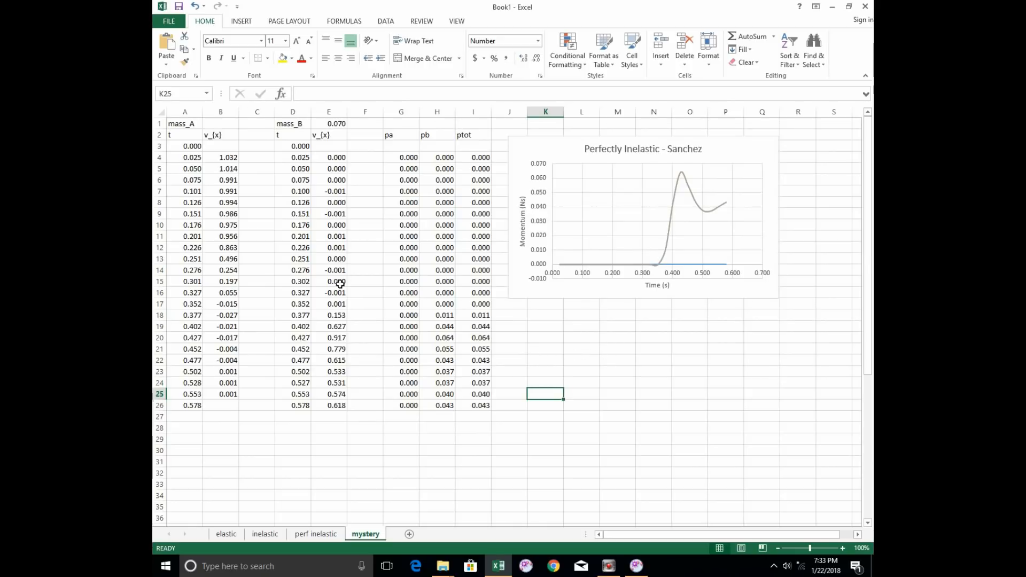
Copy all of mass B's t and vx rows from Tracker and paste them at D1 of the mystery sheet in Excel
left_click(636, 566)
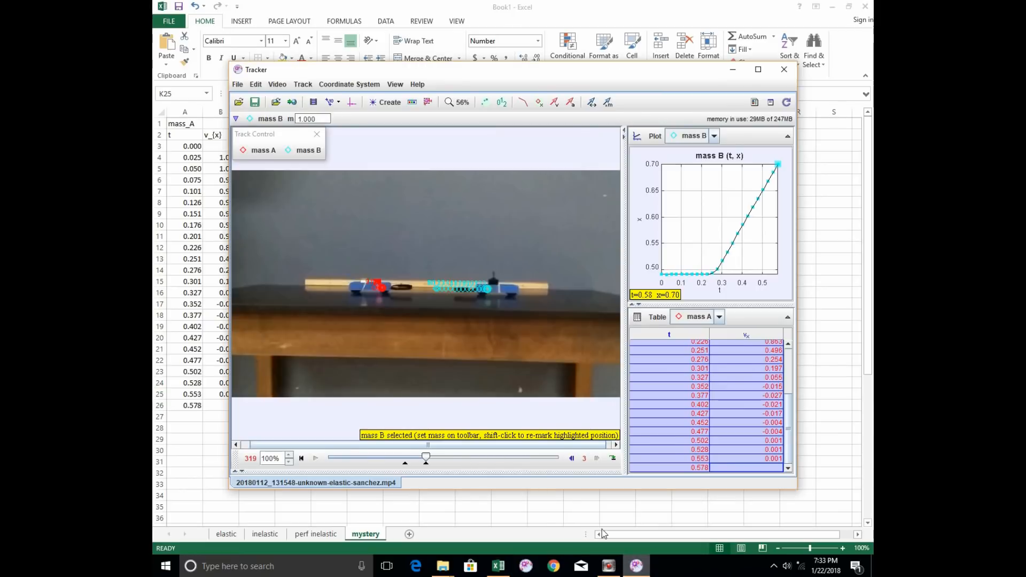
left_click(719, 317)
left_click(692, 341)
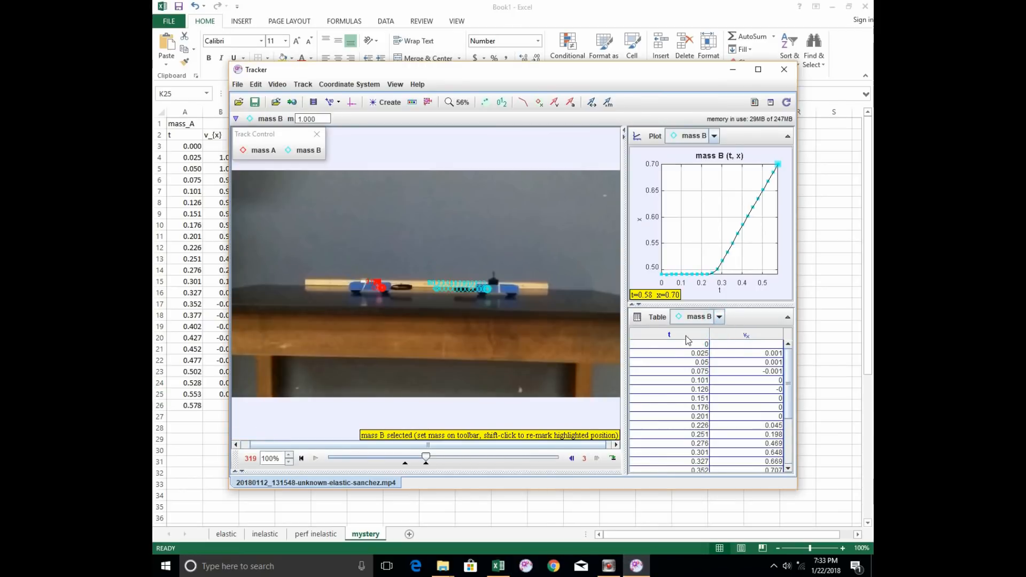
scroll(737, 416, "down", 3)
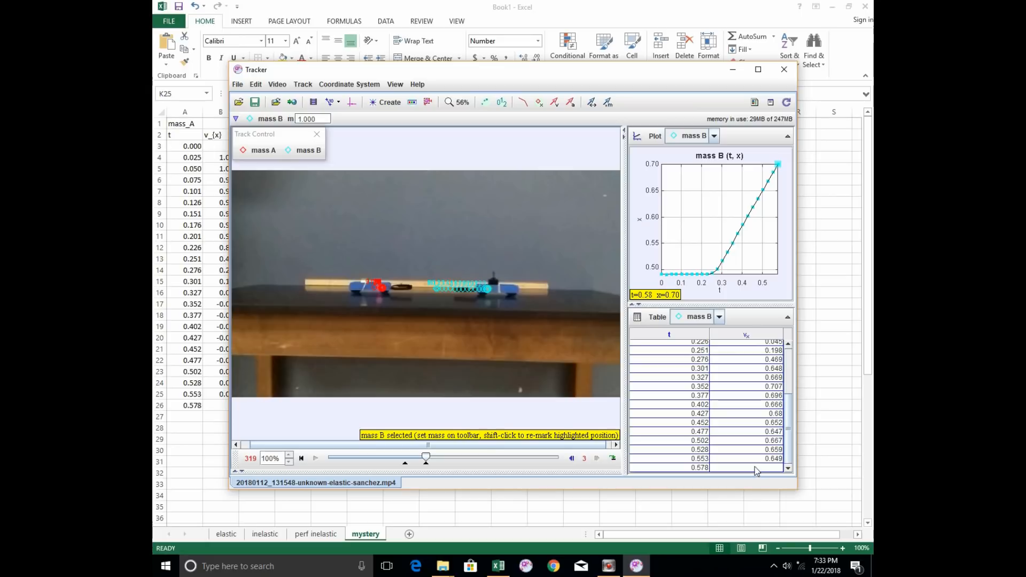
left_click(754, 467, "shift")
left_click(461, 7)
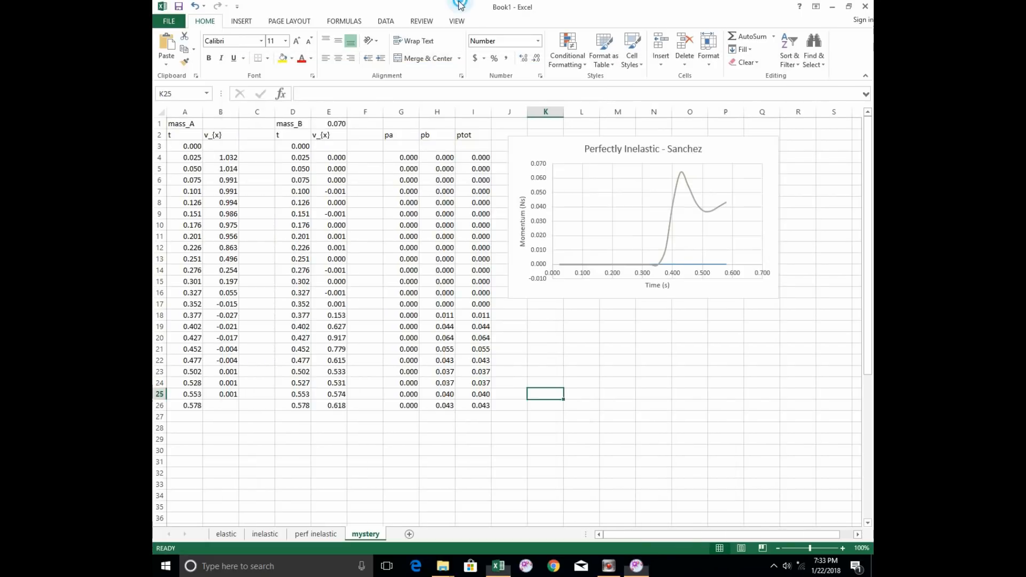
left_click(293, 120)
type("mass_B t\tv_{x} 0.000 0.025\t0.001 0.050\t0.001 0.075\t-0.001 0.101\t0.000 0.126\t0.000 0.151\t0.000 0.176\t0.000 0.201\t0.000 0.226\t0.045 0.251\t0.198 0.276\t0.469 0.301\t0.648 0.327\t0.669 0.352\t0.707 0.377\t0.696 0.402\t0.666 0.427\t0.680 0.452\t0.652 0.477\t0.647 0.502\t0.667 0.528\t0.659 0.553\t0.649 0.578")
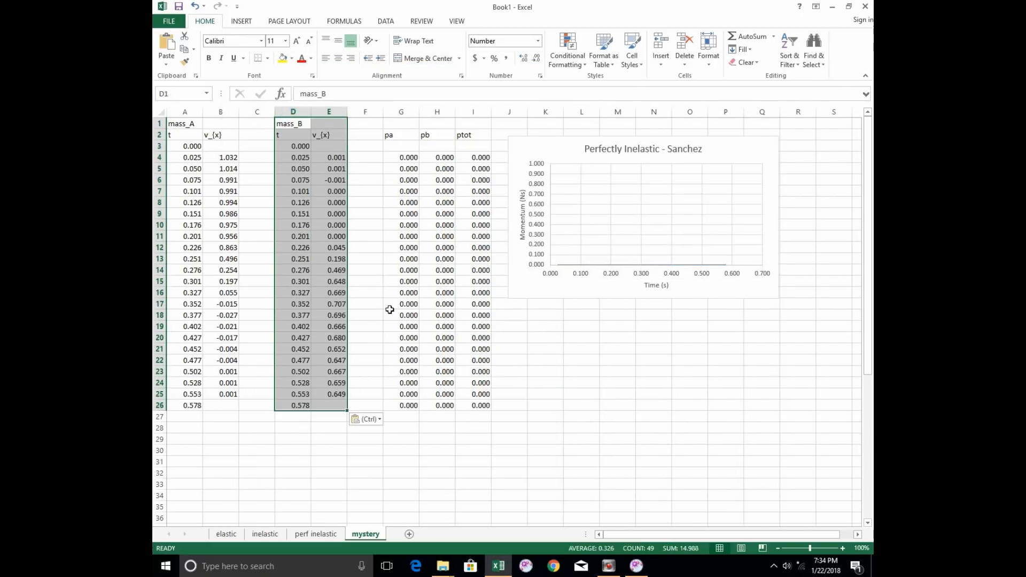
Enter 0.070 as mass_A in B1 and check the first pa formula in G4 against its velocity
left_click(402, 157)
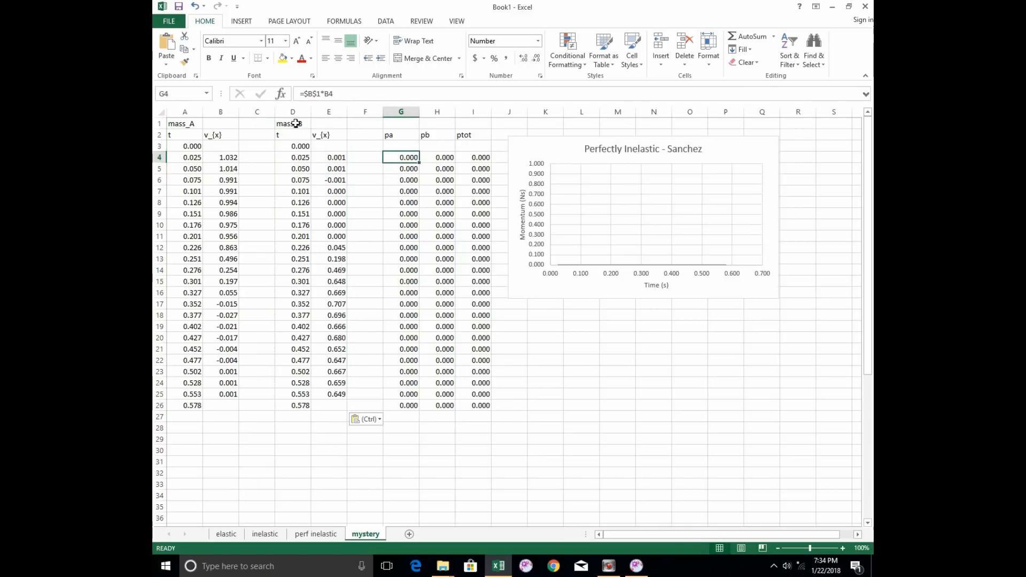
left_click(219, 123)
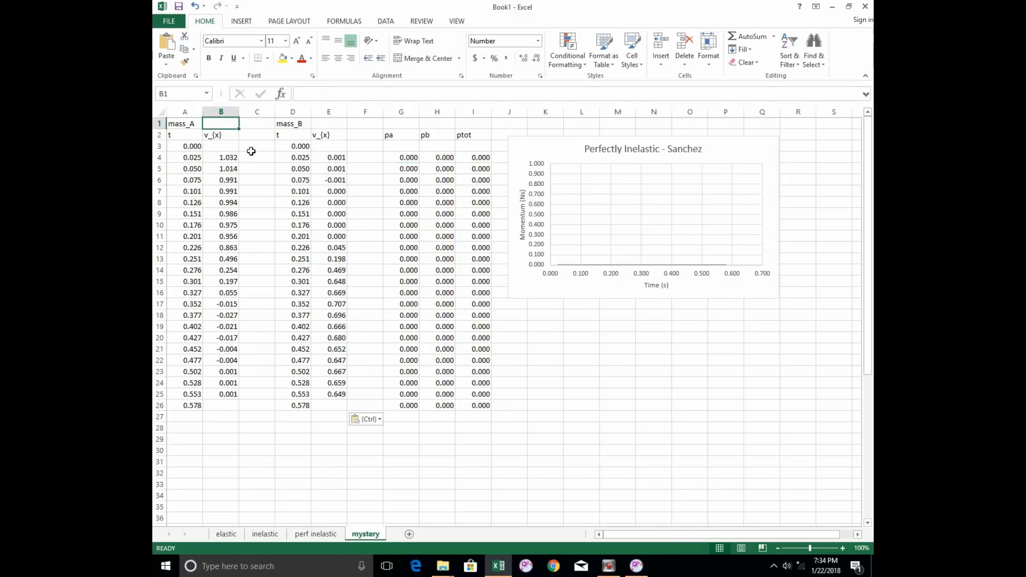
type("0.")
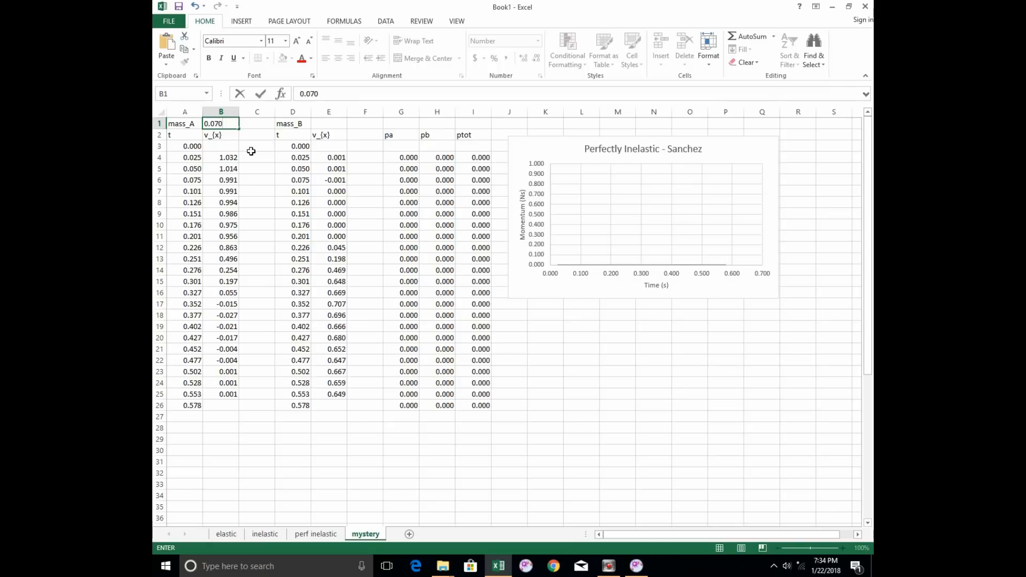
type("070")
key("Return")
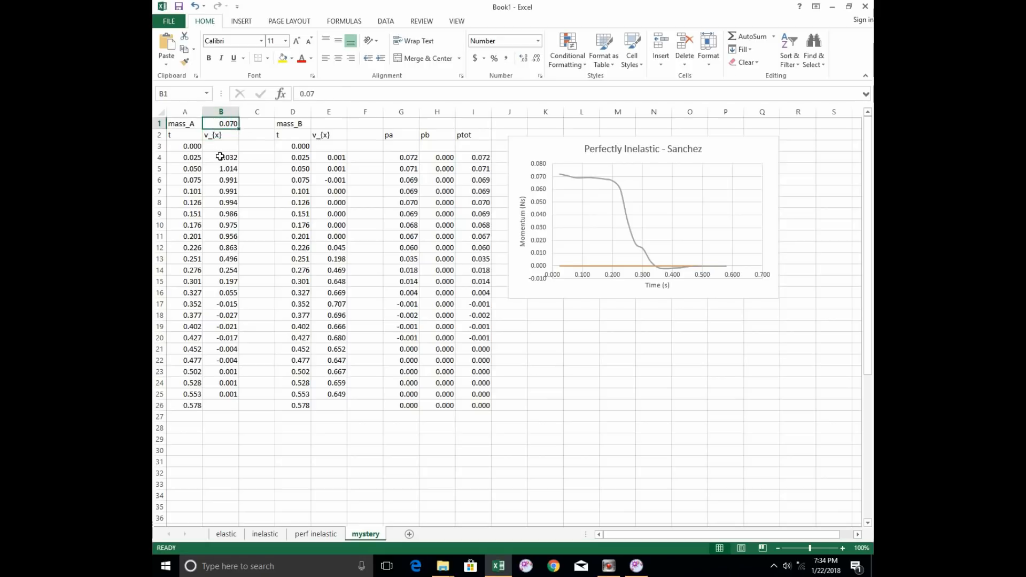
left_click(225, 158)
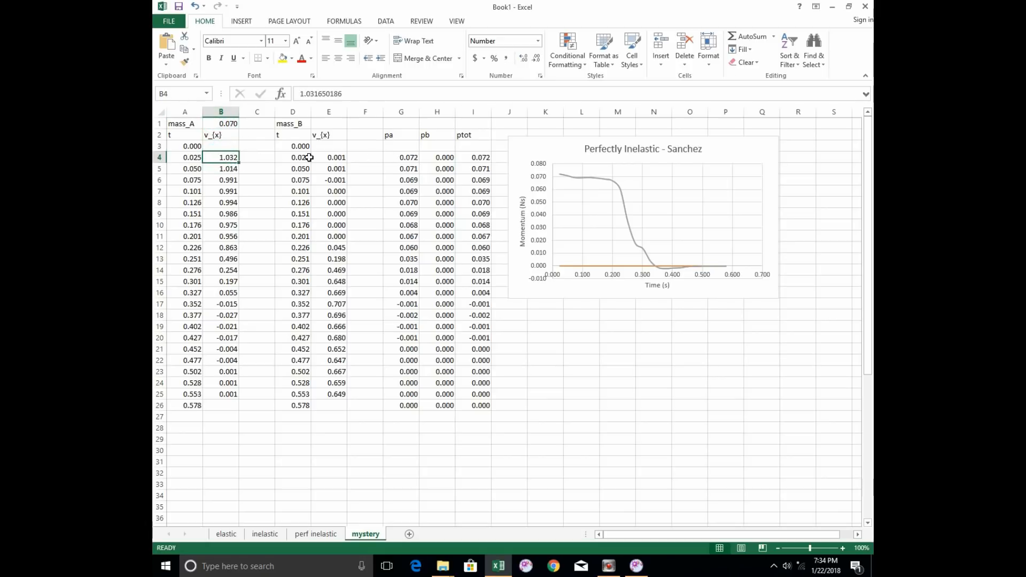
left_click(392, 158)
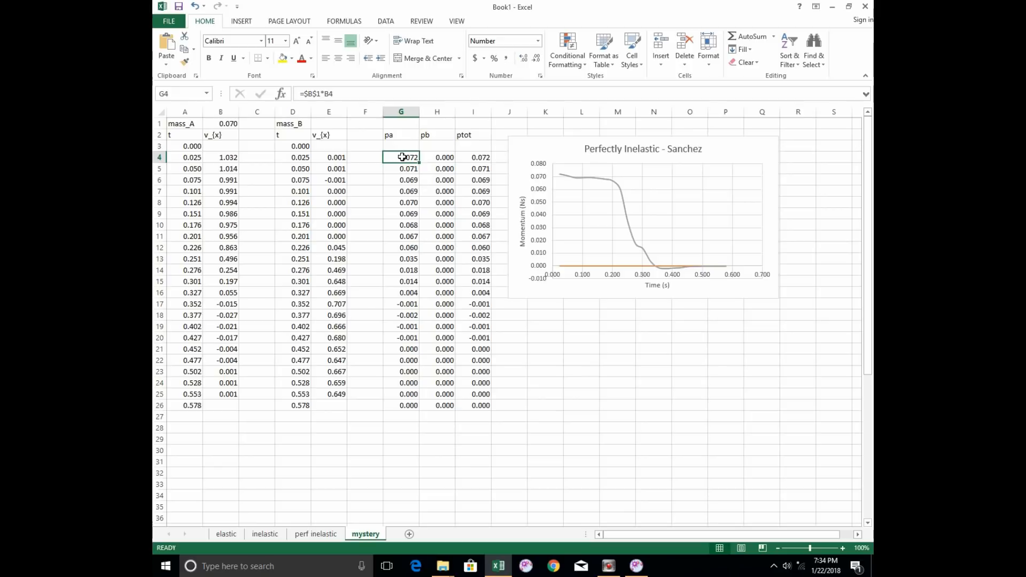
Enter a trial value of 0.270 for the unknown mass_B in E1
left_click(326, 123)
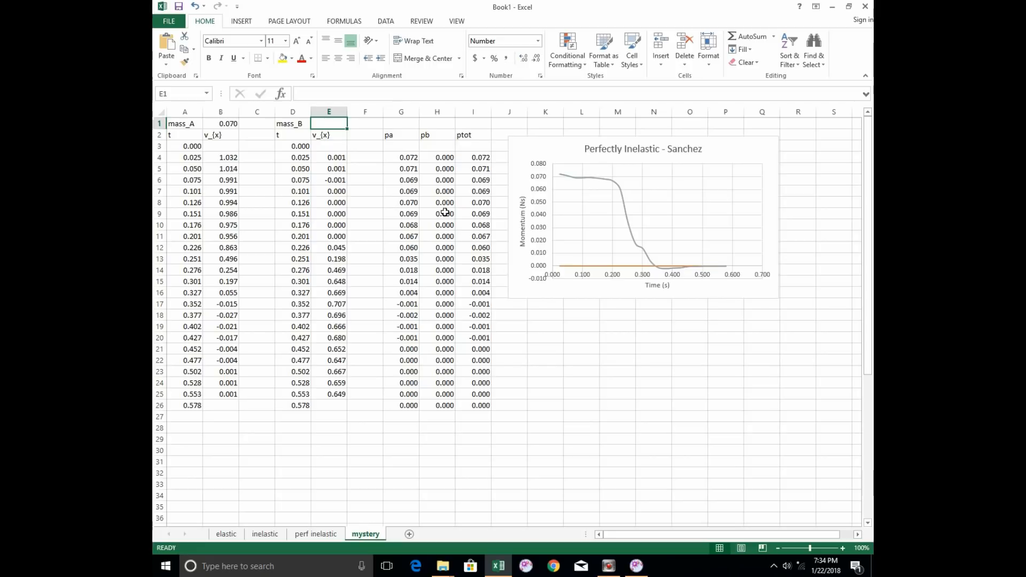
left_click(356, 145)
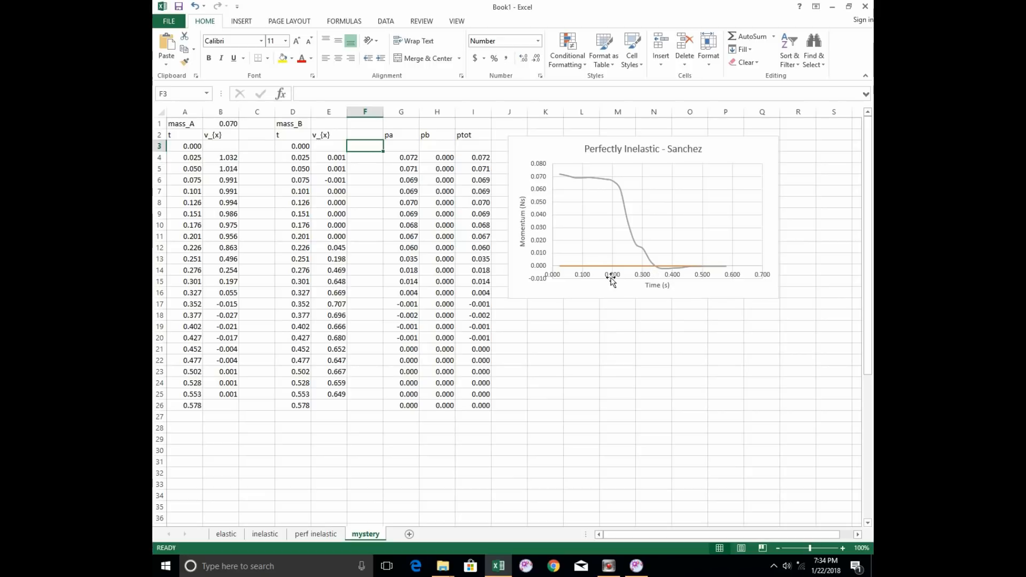
left_click(324, 124)
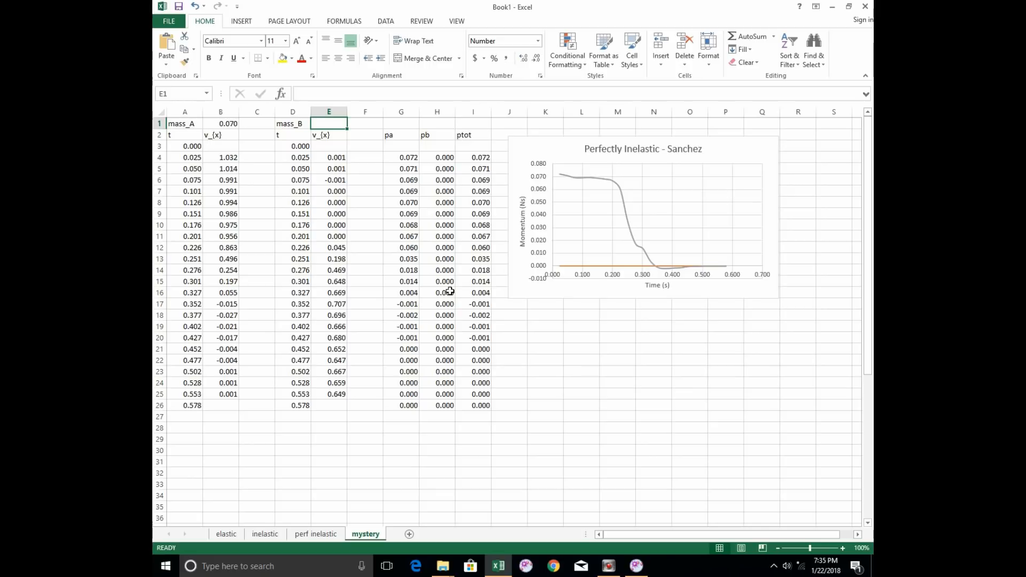
type("0.20")
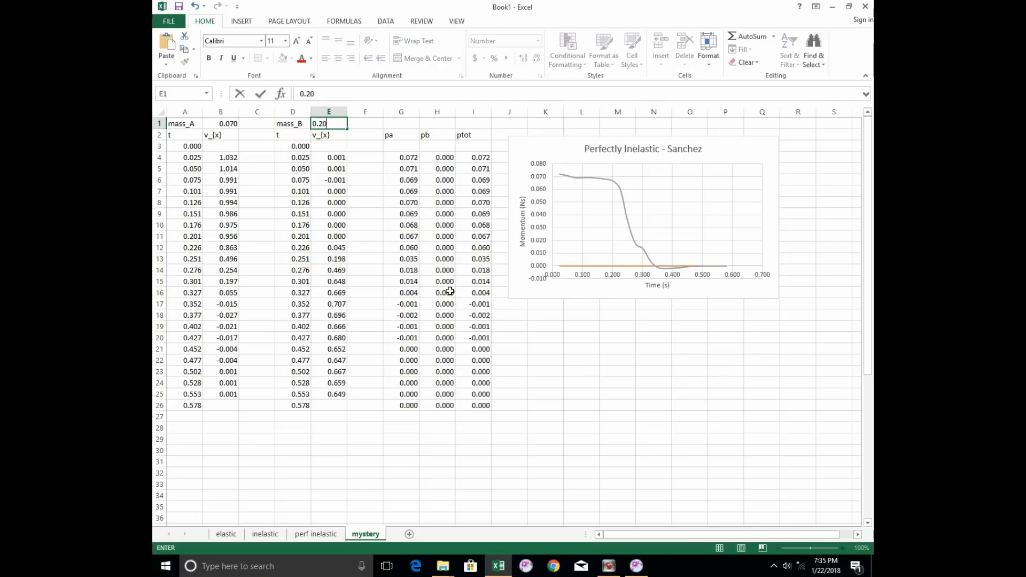
key("BackSpace")
key("BackSpace")
type("70")
key("Return")
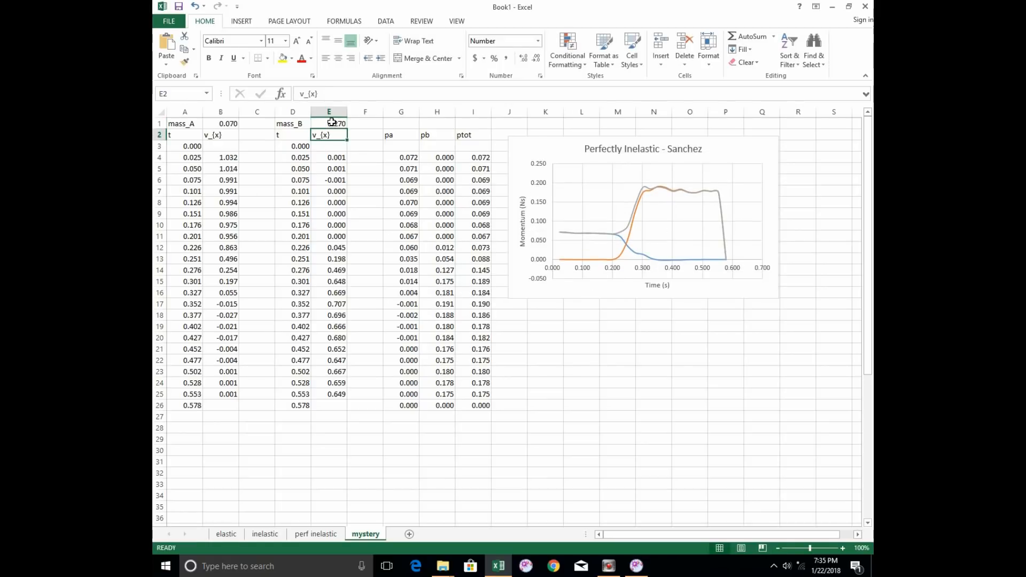
Clear the last data row, row 26, from column A through column I on the mystery sheet
left_click(221, 123)
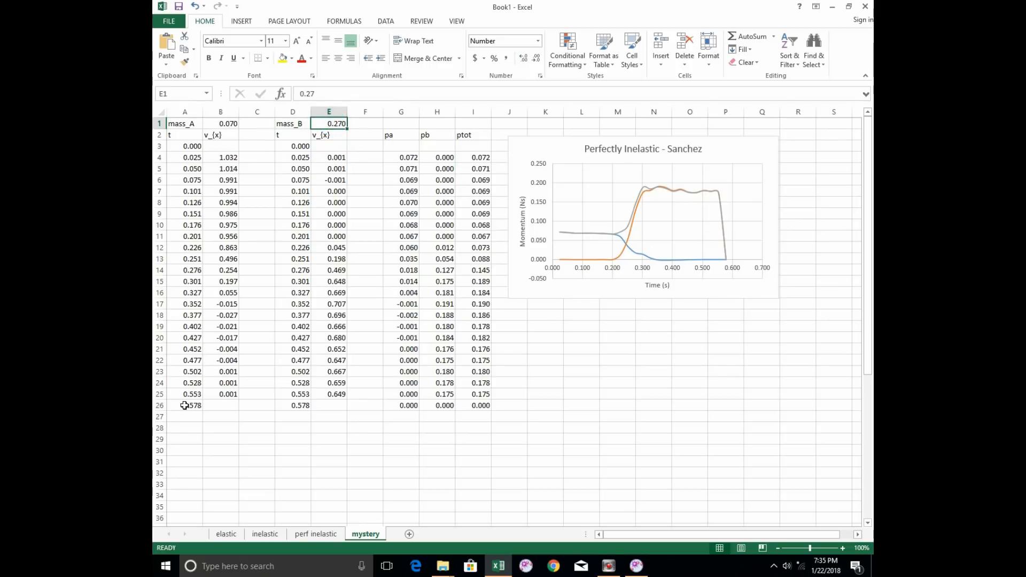
left_click_drag(187, 405, 489, 408)
key("Delete")
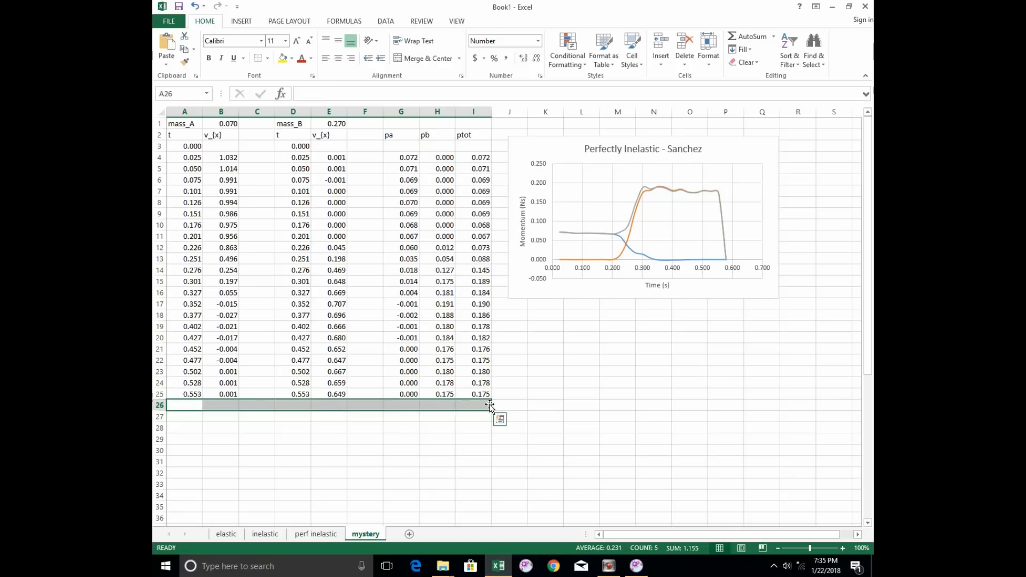
left_click(542, 325)
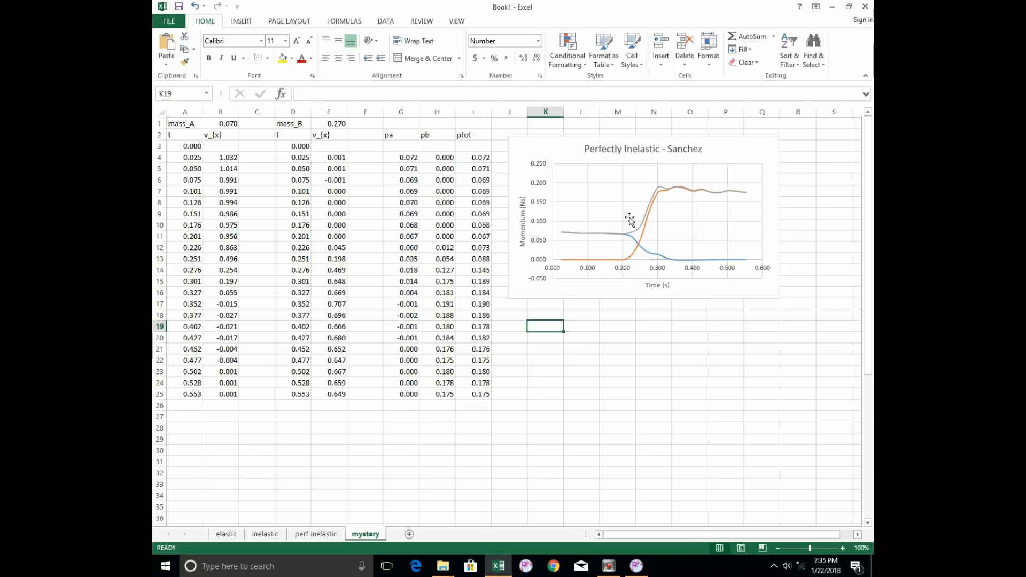
Compare the total momentum curves on the perf inelastic, inelastic and elastic sheets, then return to the mystery sheet
left_click(316, 534)
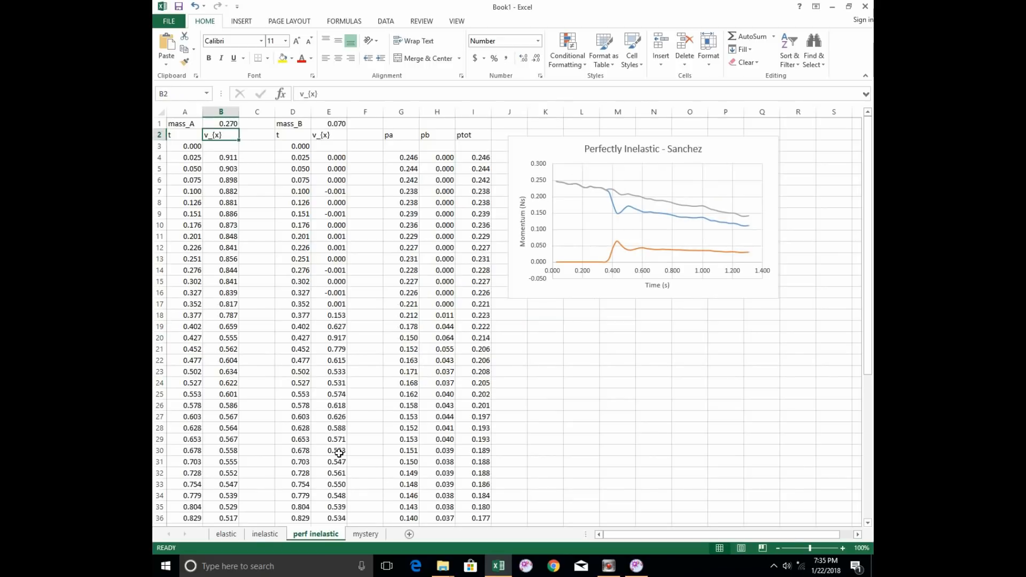
left_click(273, 541)
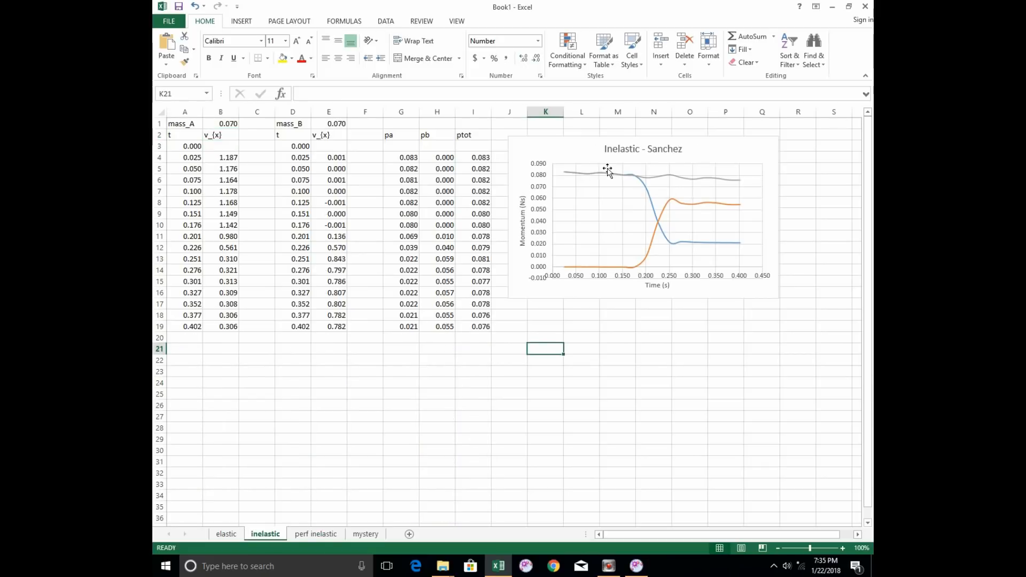
left_click(316, 534)
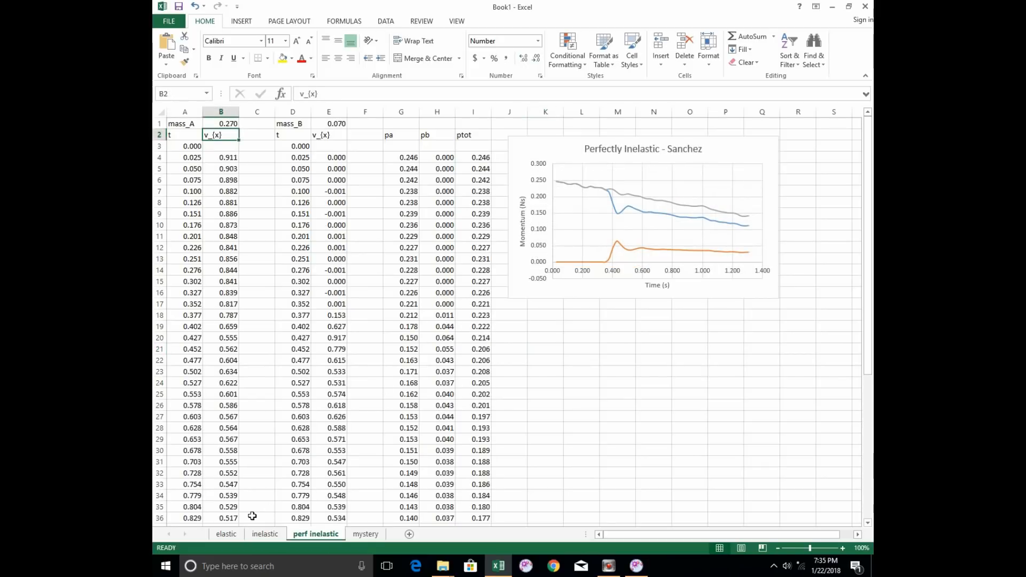
left_click(226, 534)
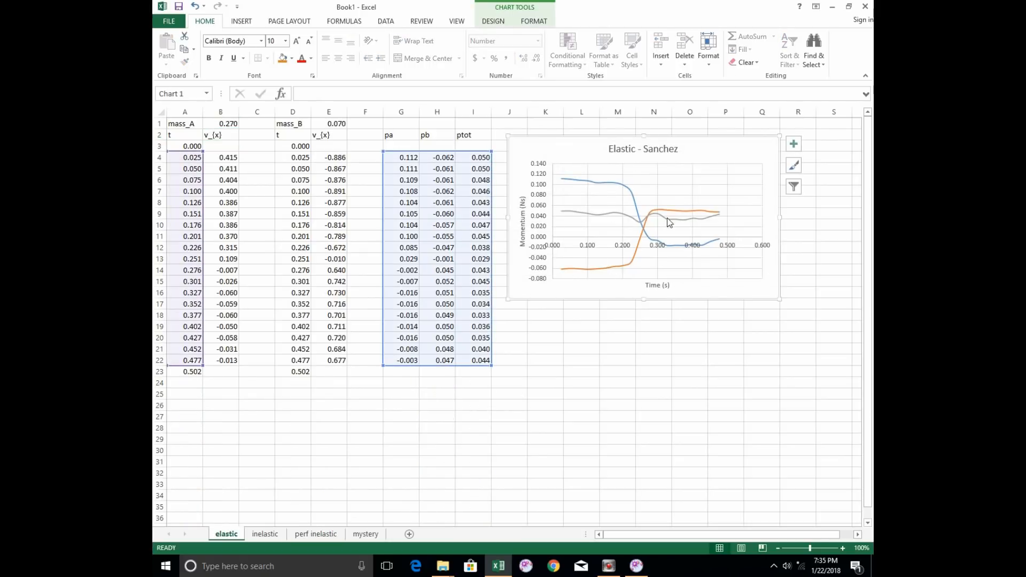
left_click(366, 533)
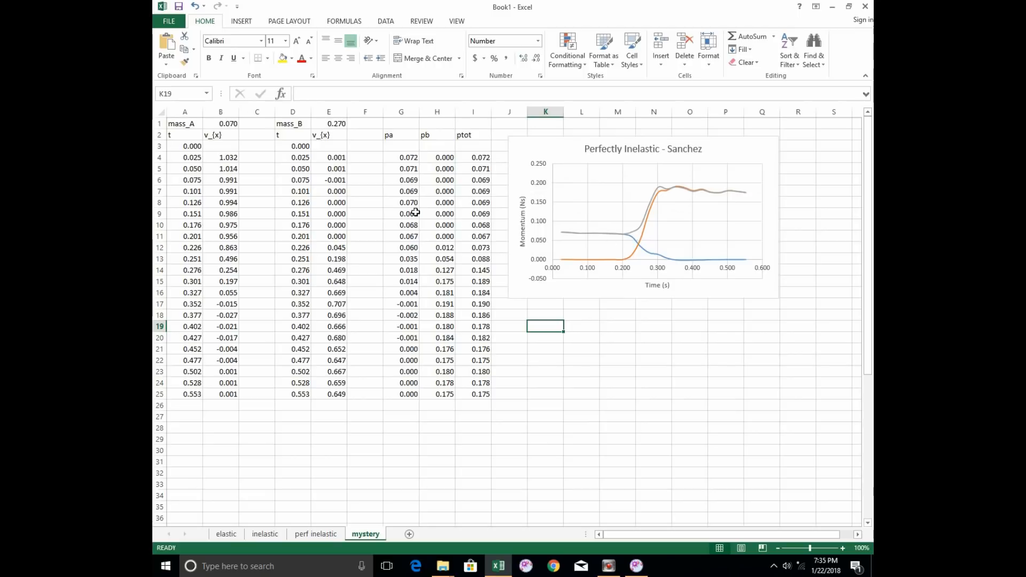
Try 0.500 and 1.000 as mass_B in E1 to see how ptot responds on the chart
left_click(332, 124)
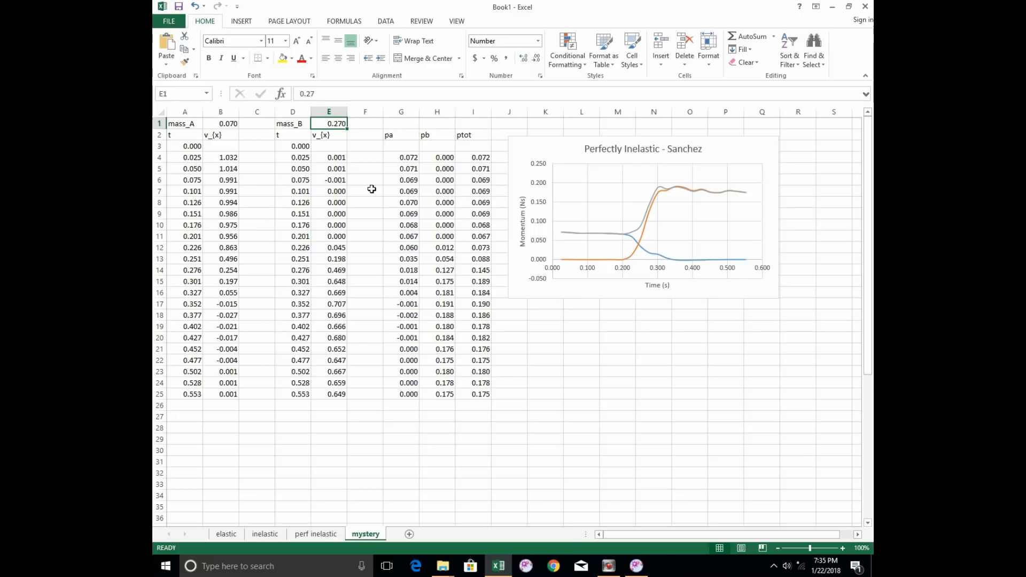
type("0.5")
key("Return")
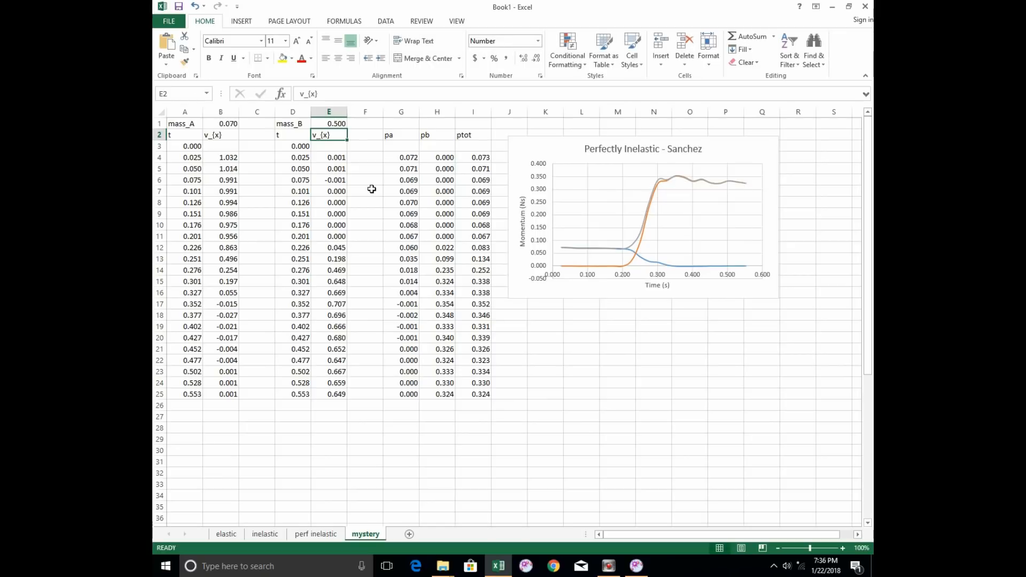
key("Up")
type("1")
key("Return")
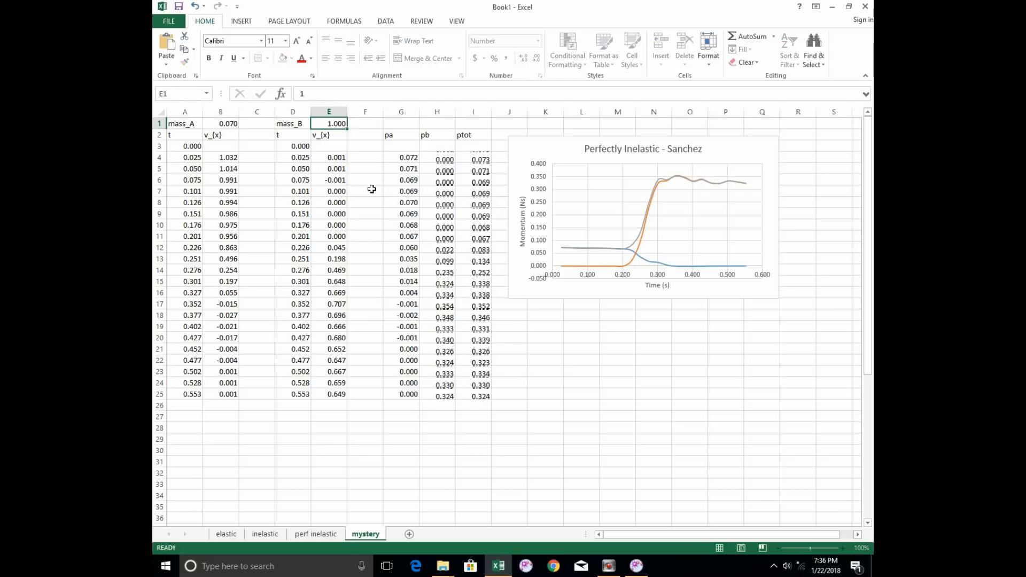
Try smaller mass_B values of 0.150 and 0.250 in E1
key("Up")
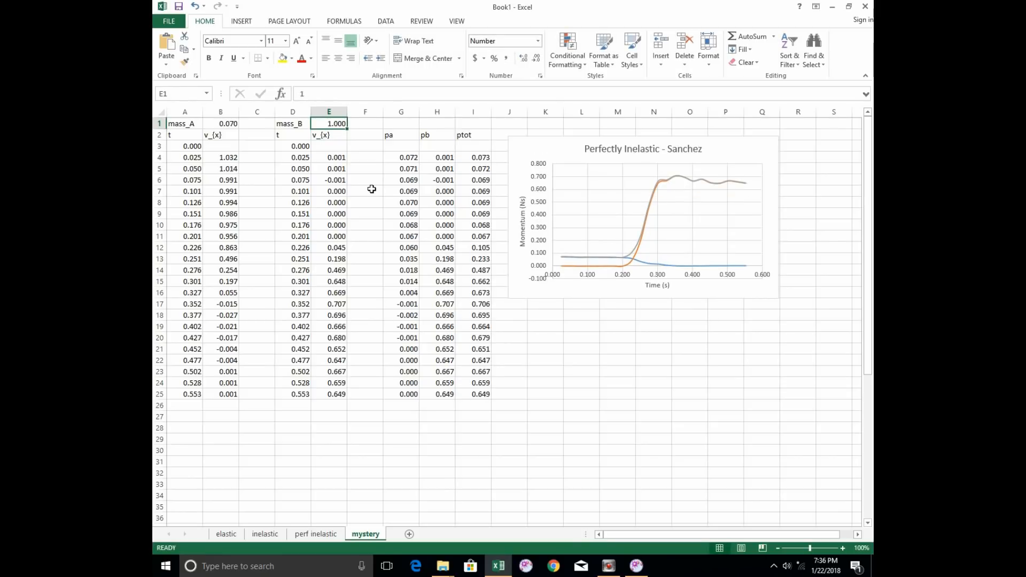
type("0.150")
key("Return")
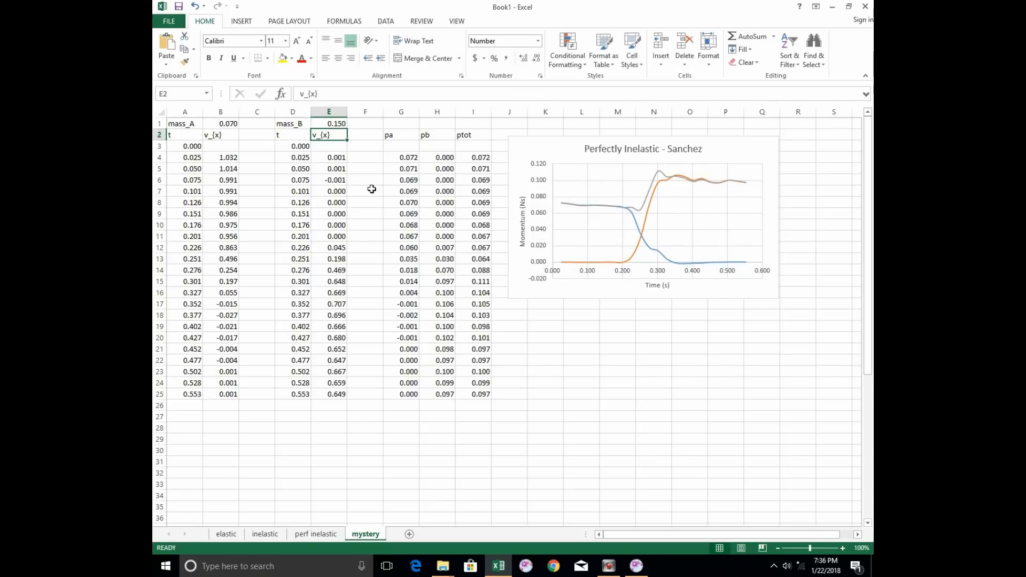
key("Up")
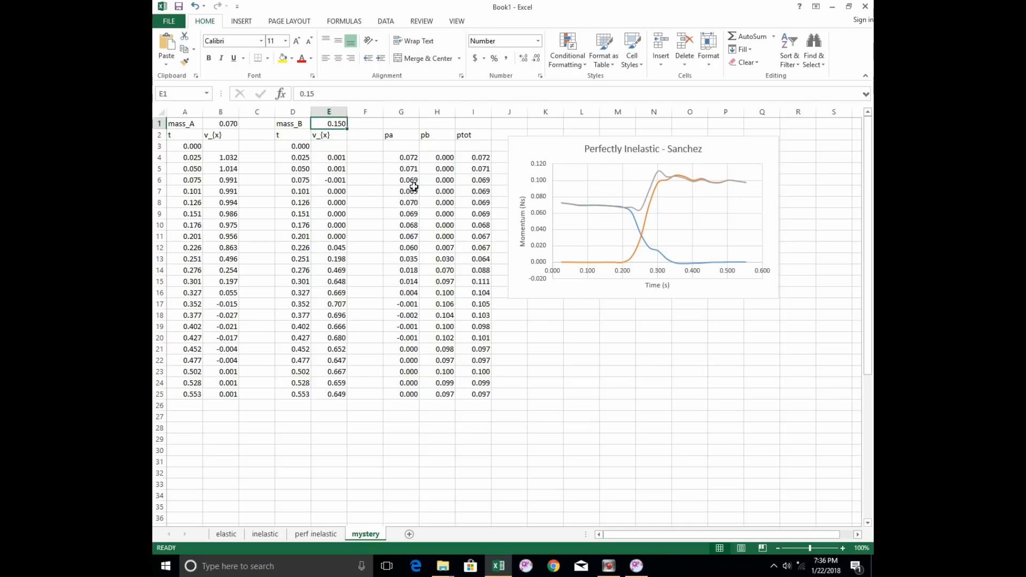
type("0.25")
key("Return")
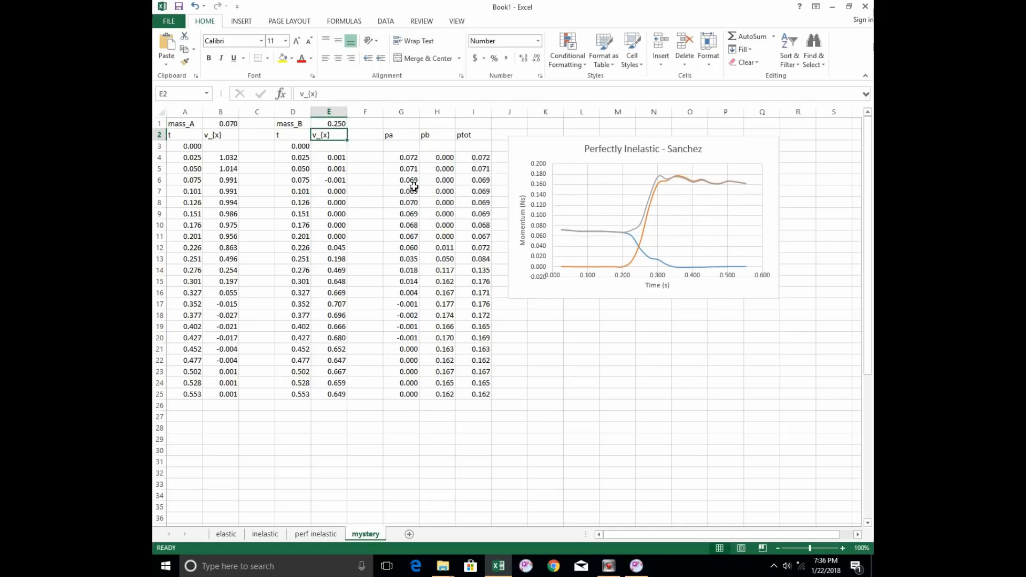
Try a much lower mass_B value of 0.025 in E1
key("Up")
type("0.02")
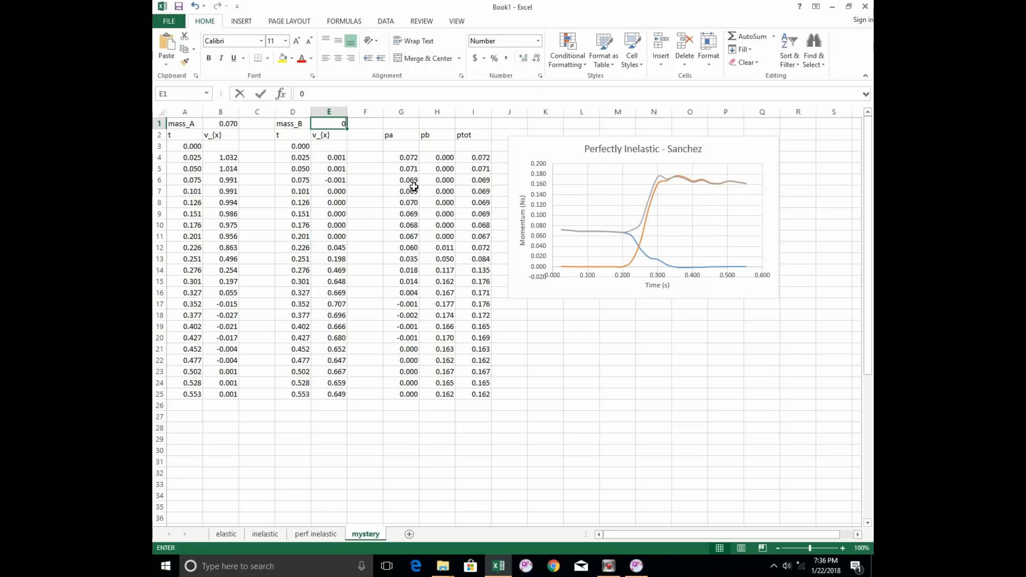
type("5")
key("Return")
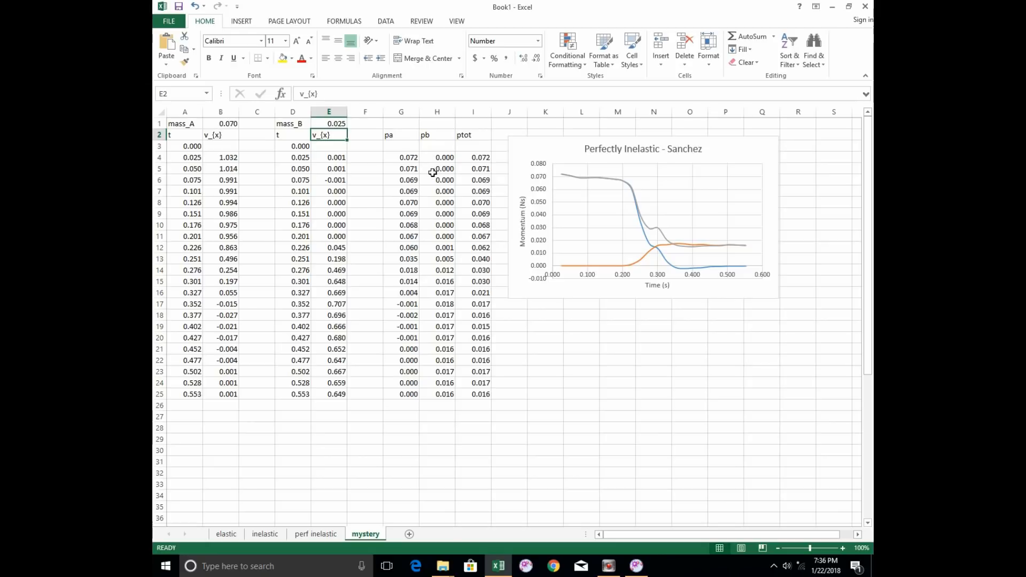
Inspect the first and last pa entries in G4 and G25
key("Up")
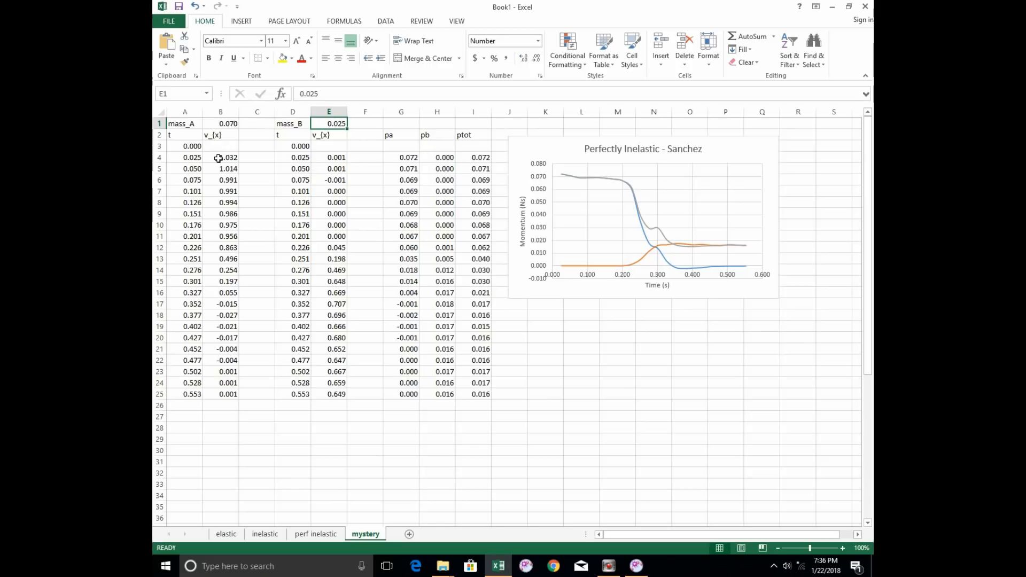
left_click(398, 158)
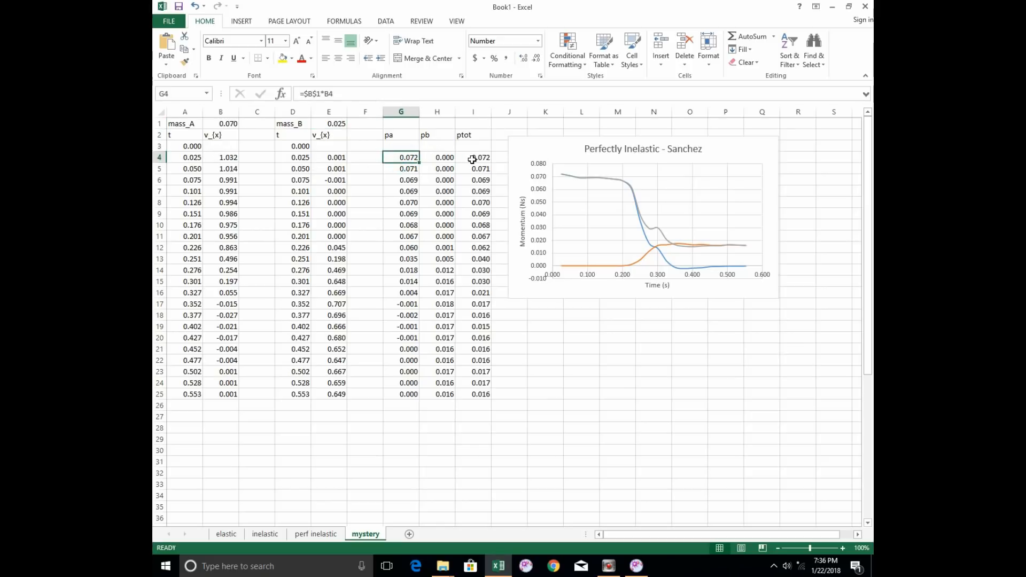
left_click(408, 395)
Raise the trial mass_B in E1 to 0.050 and then to 0.070
left_click(327, 125)
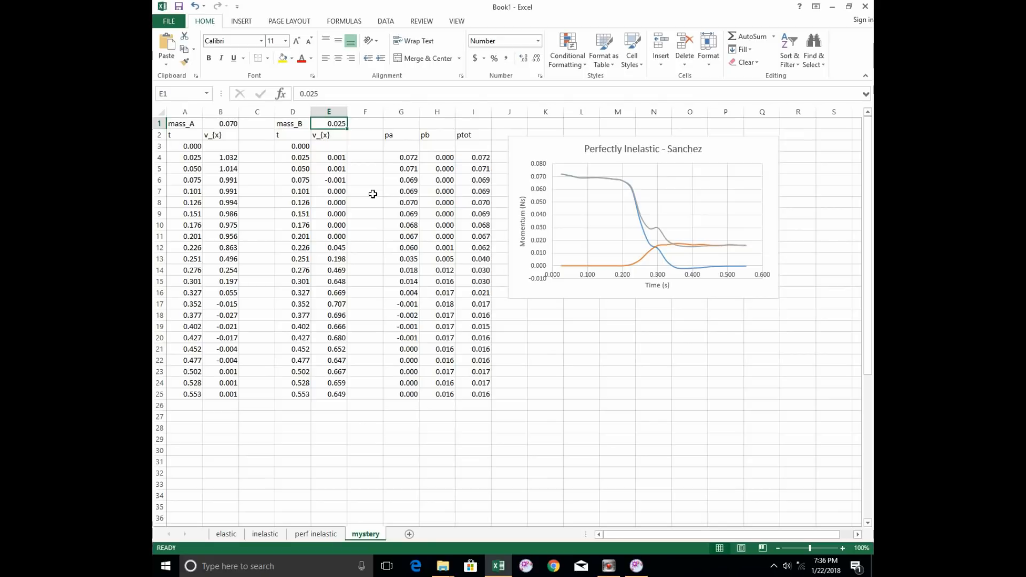
type("0.05")
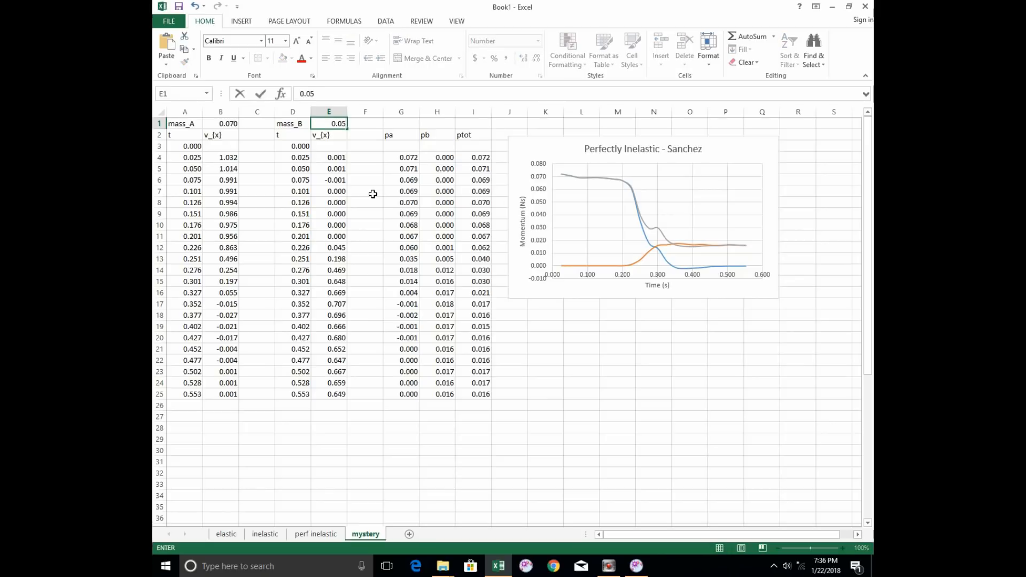
key("Return")
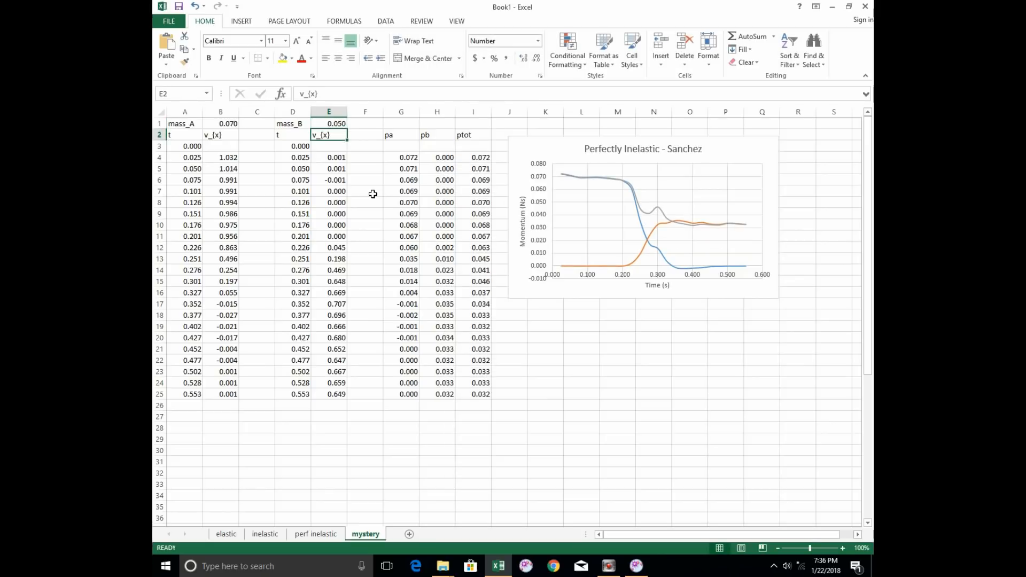
key("Up")
type("0.")
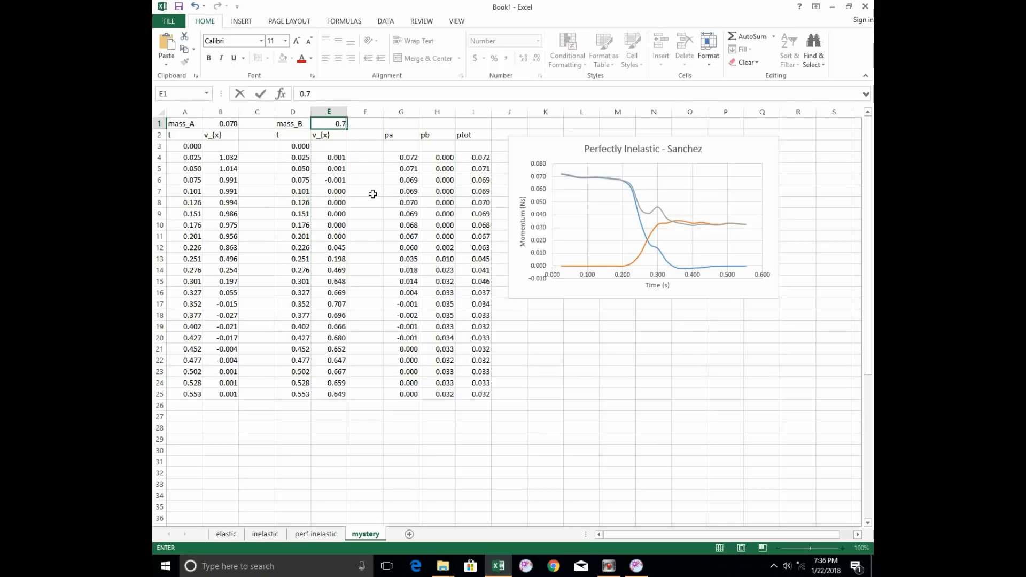
key("Return")
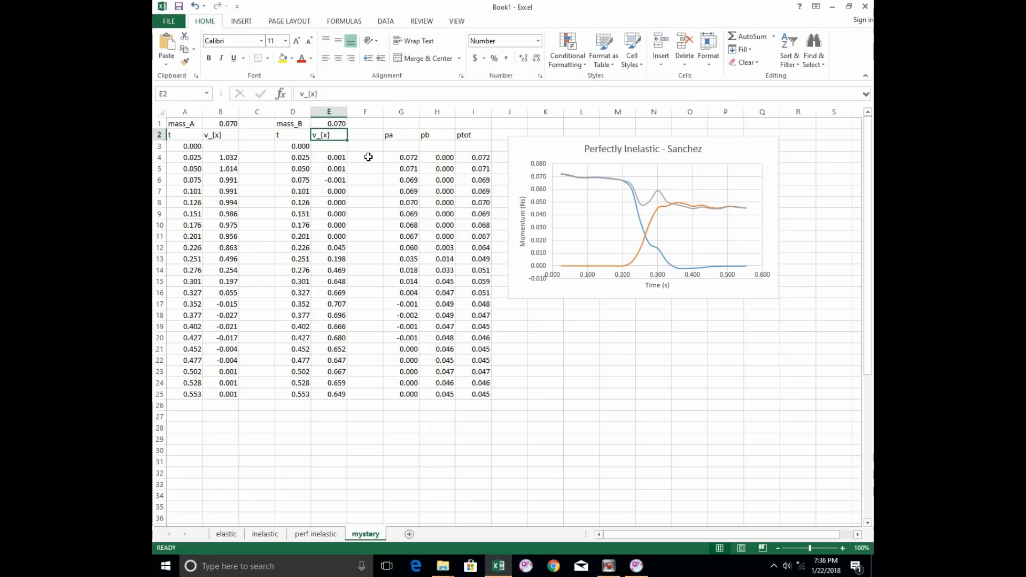
Raise the trial mass_B in E1 further to 0.080 and then to 0.090
key("Up")
type("0.08")
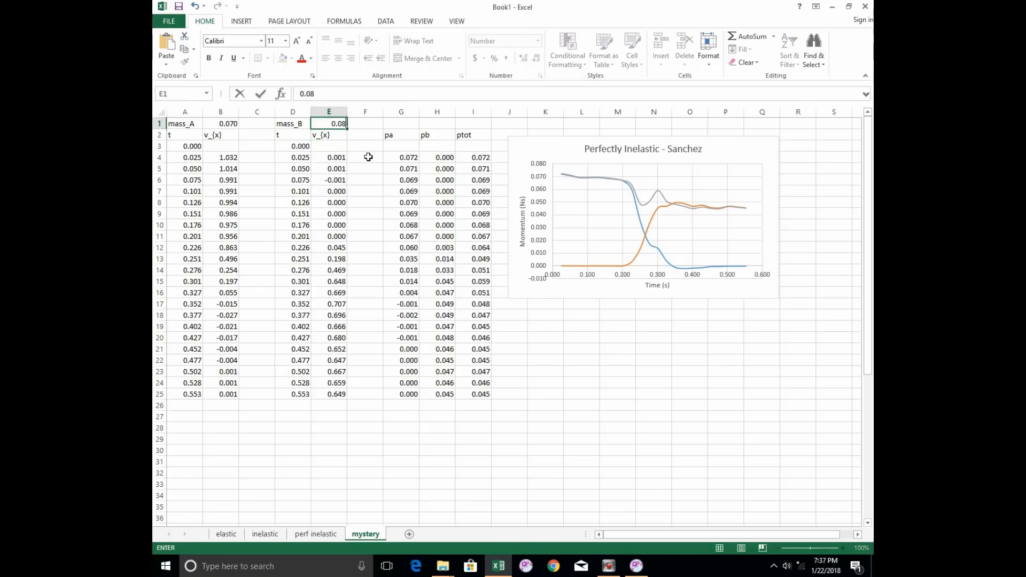
key("Return")
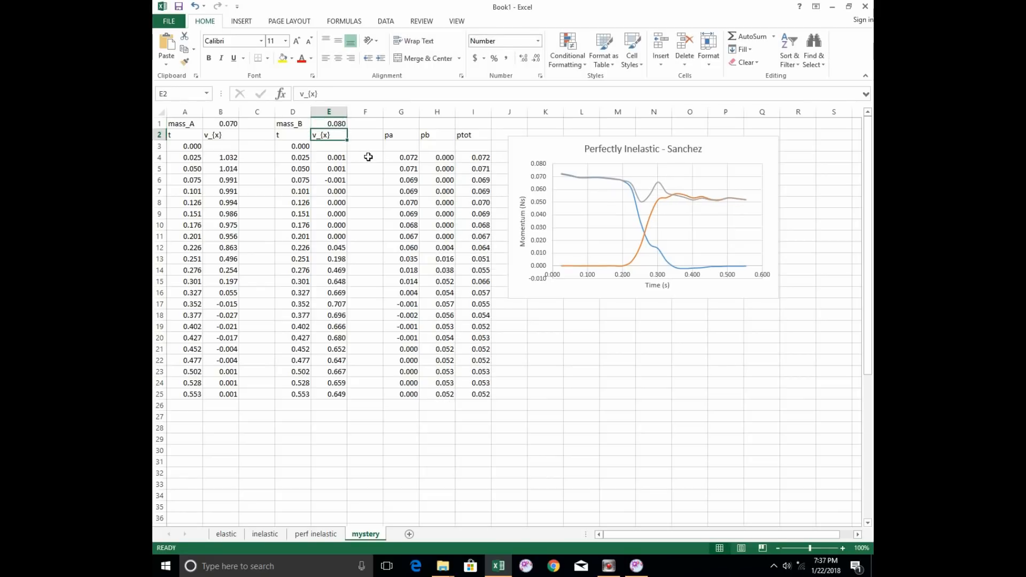
key("Up")
type("0.0")
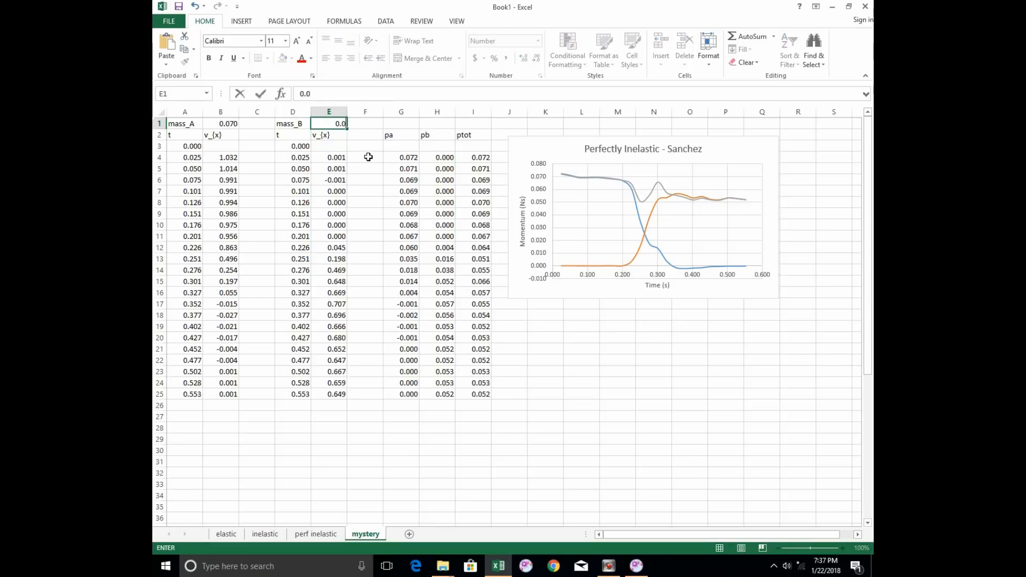
key("Return")
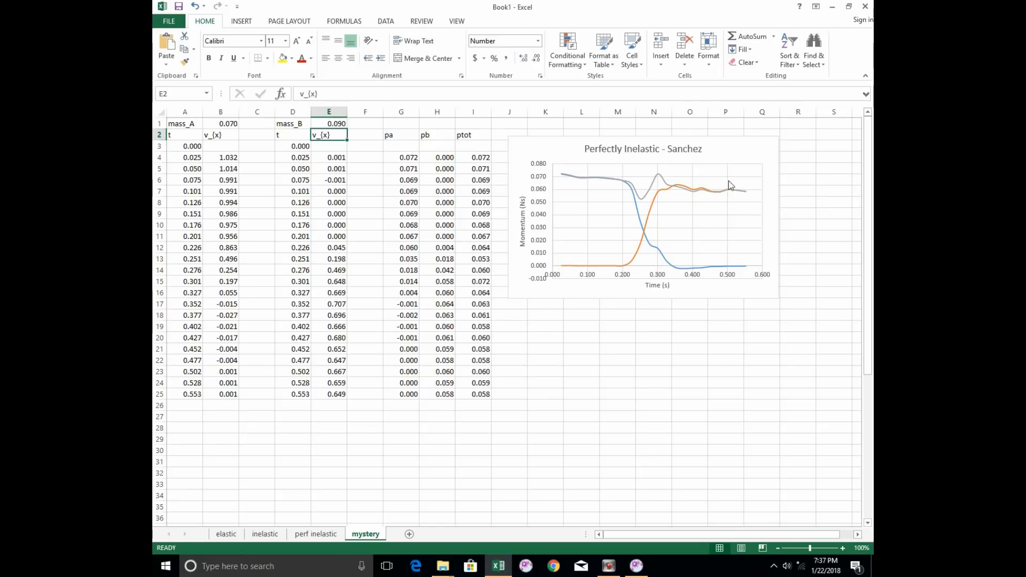
Set mass_B in E1 to 0.100 to level the total momentum across the collision
key("Up")
type("0.0")
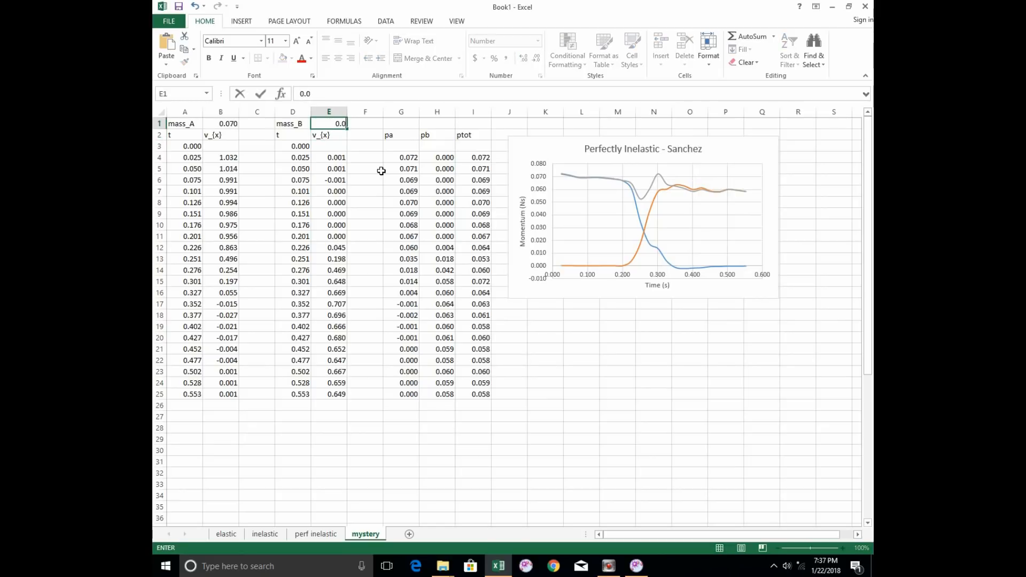
type("1")
key("Return")
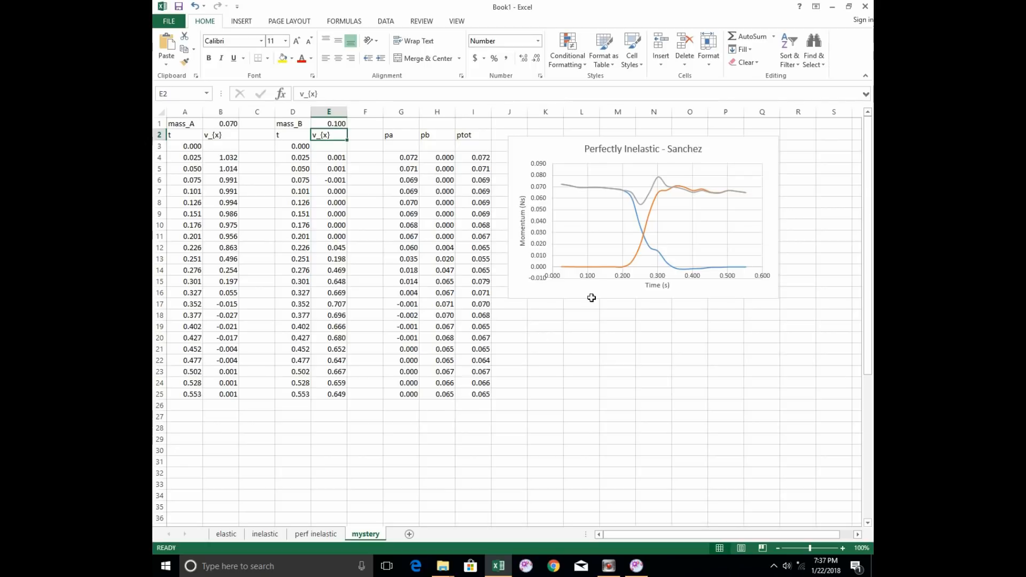
Review the charts on the perf inelastic, inelastic and elastic sheets again and return to the mass_B value on the mystery sheet
left_click(315, 534)
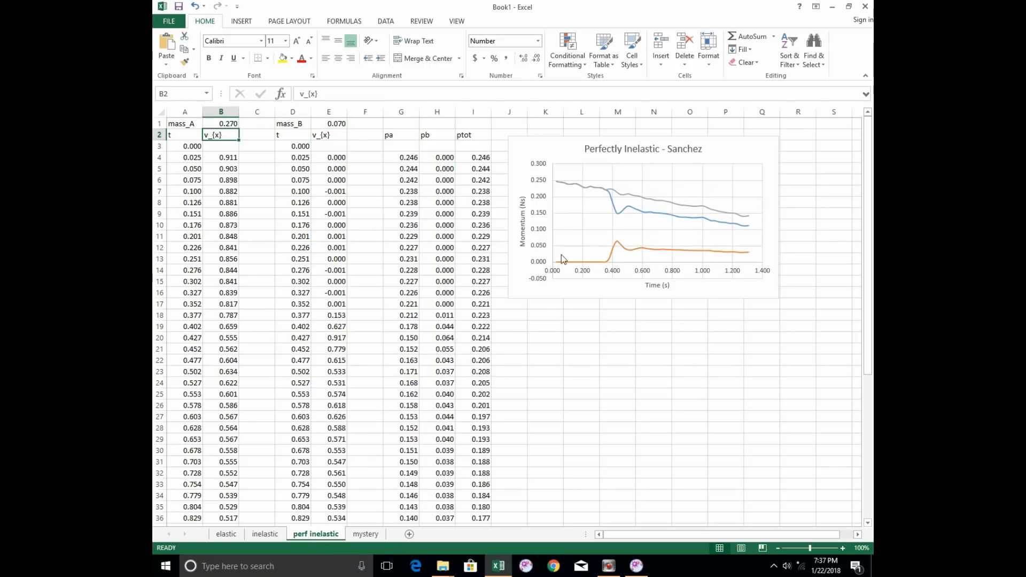
left_click(265, 534)
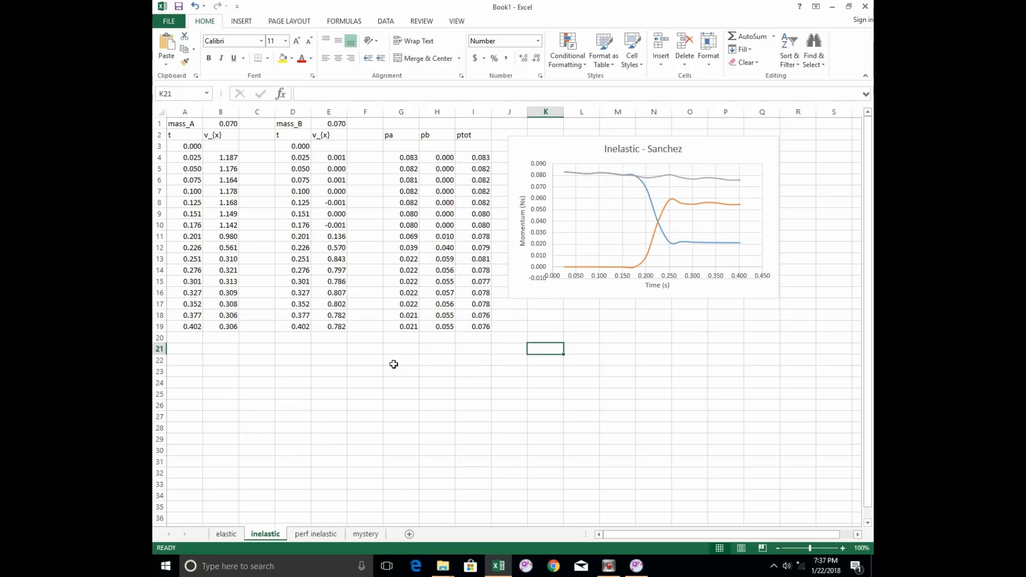
left_click(226, 534)
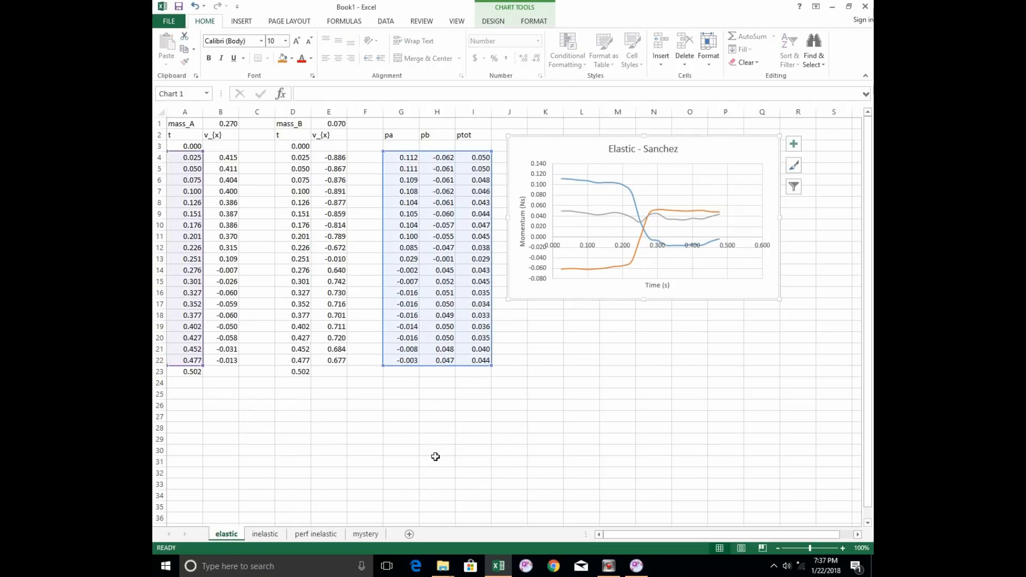
left_click(365, 535)
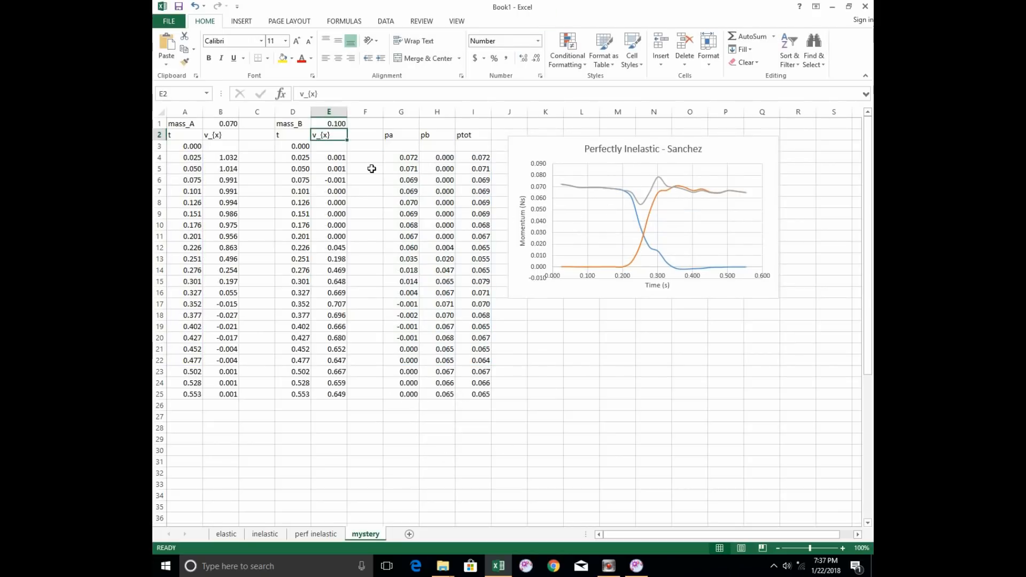
key("Up")
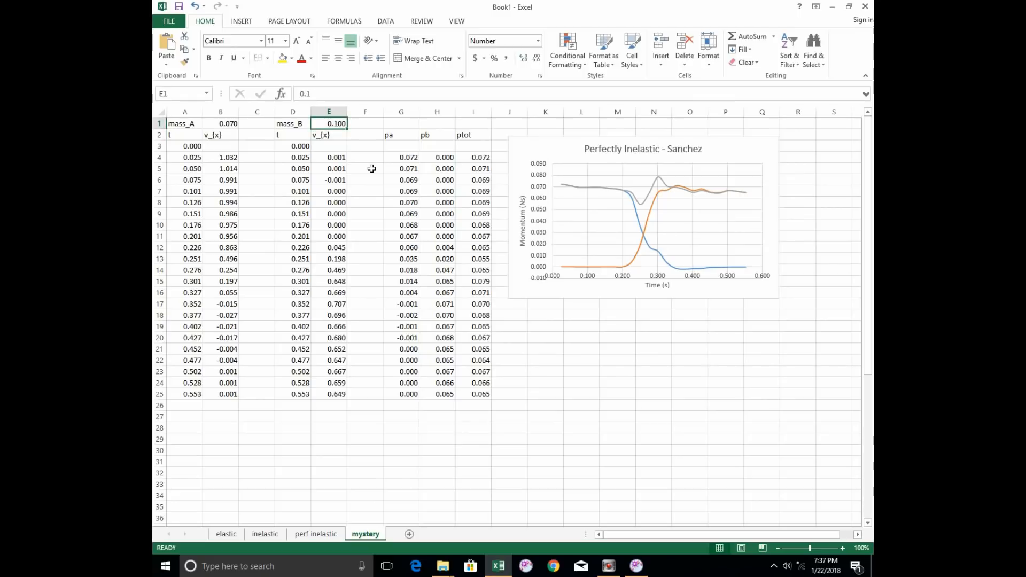
Try a trial mass_B of 0.110 in E1 and return it to 0.100
type("0.11")
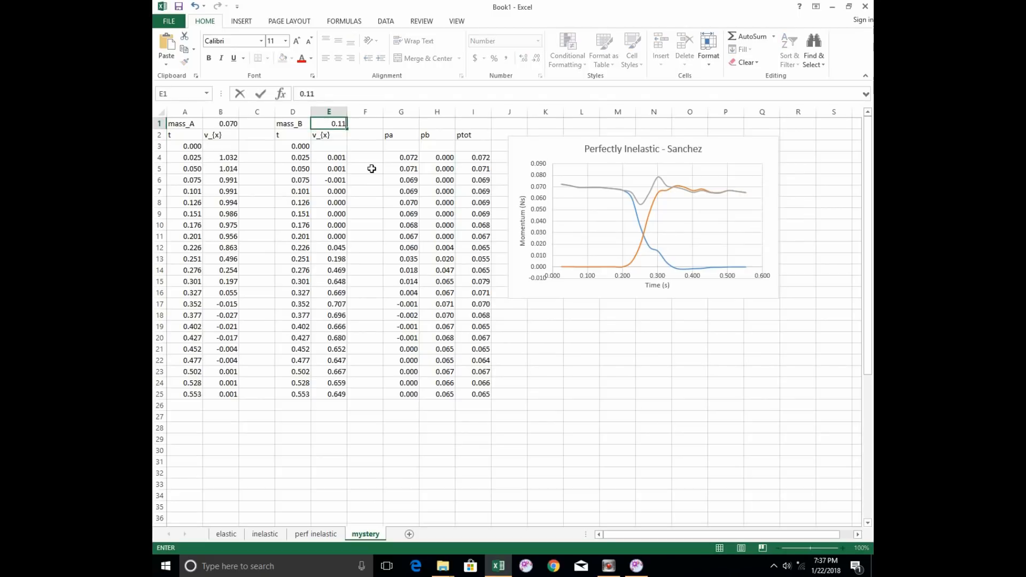
key("Return")
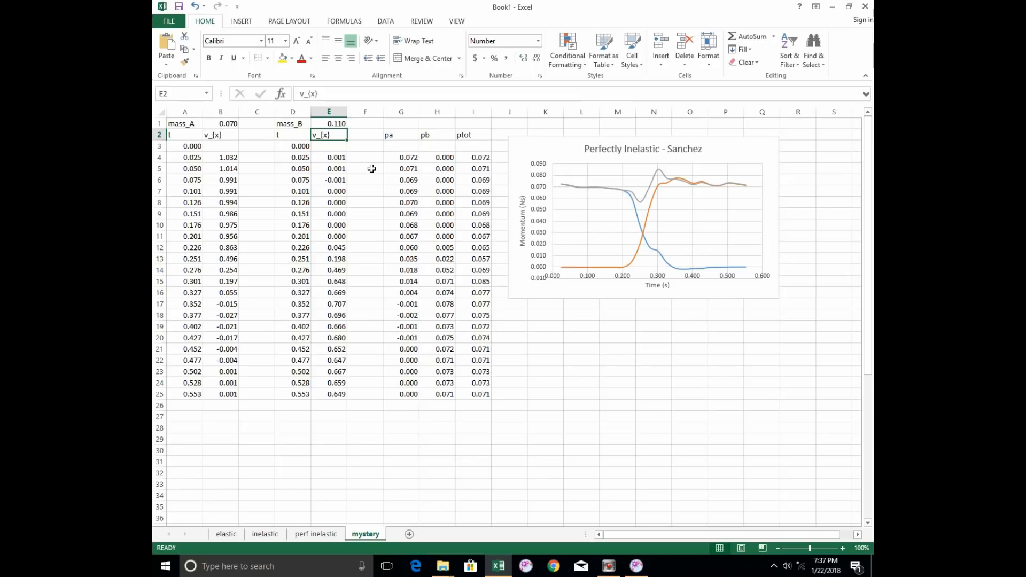
key("Up")
type("0.1")
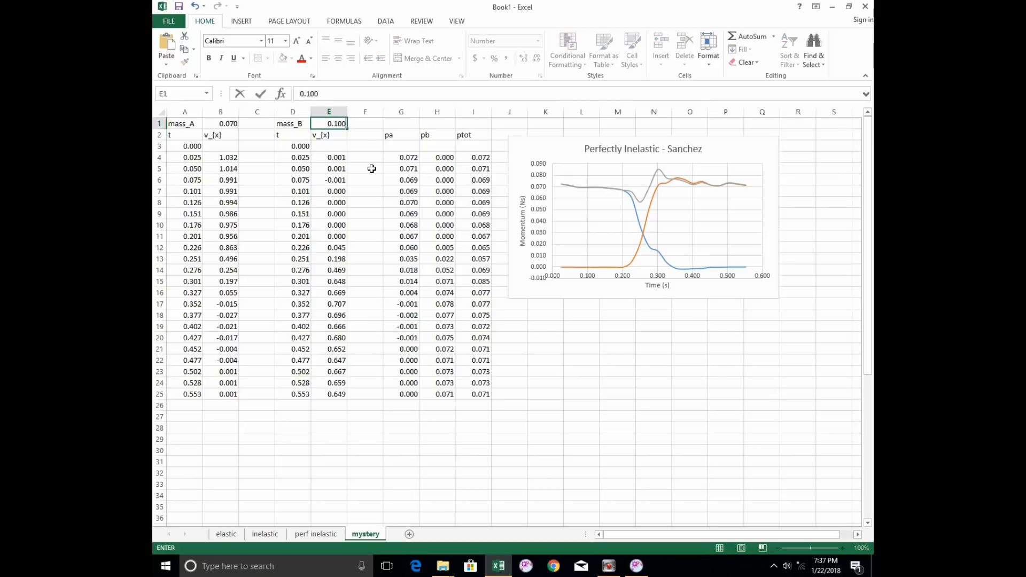
key("Return")
key("Up")
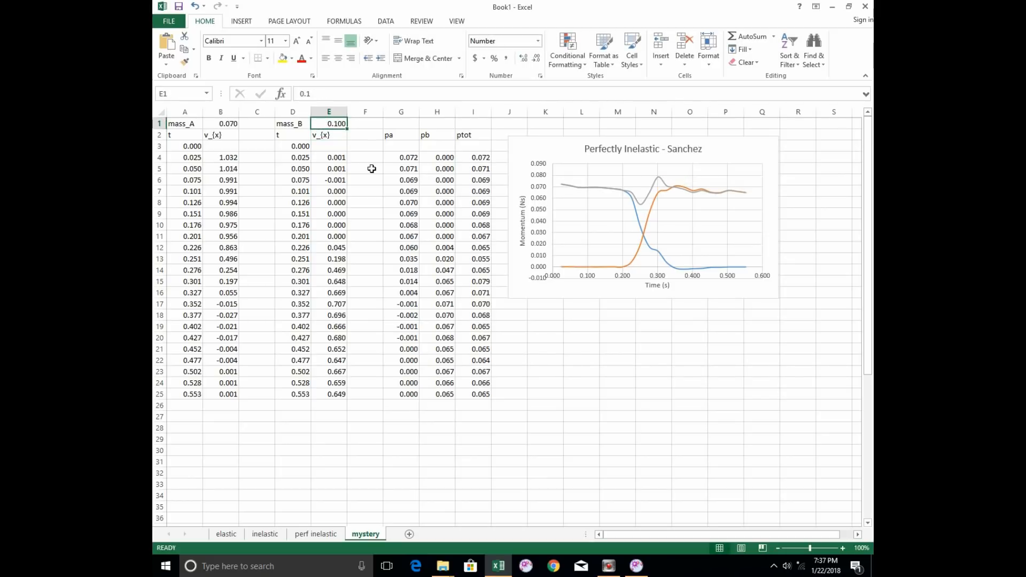
Lower the trial mass_B in E1 to 0.095 and then to 0.080
type("0.095")
key("Return")
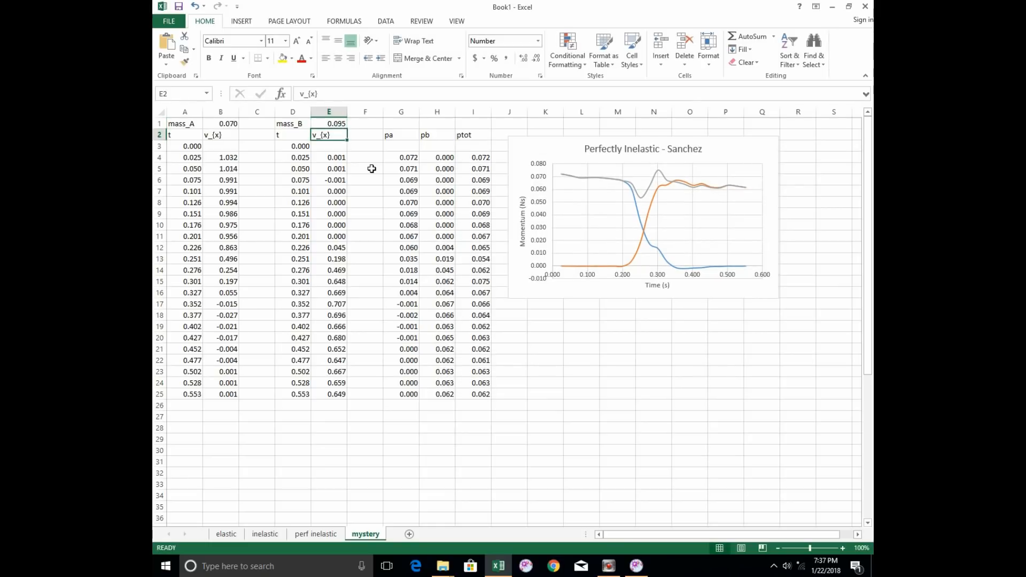
key("Up")
type("0.")
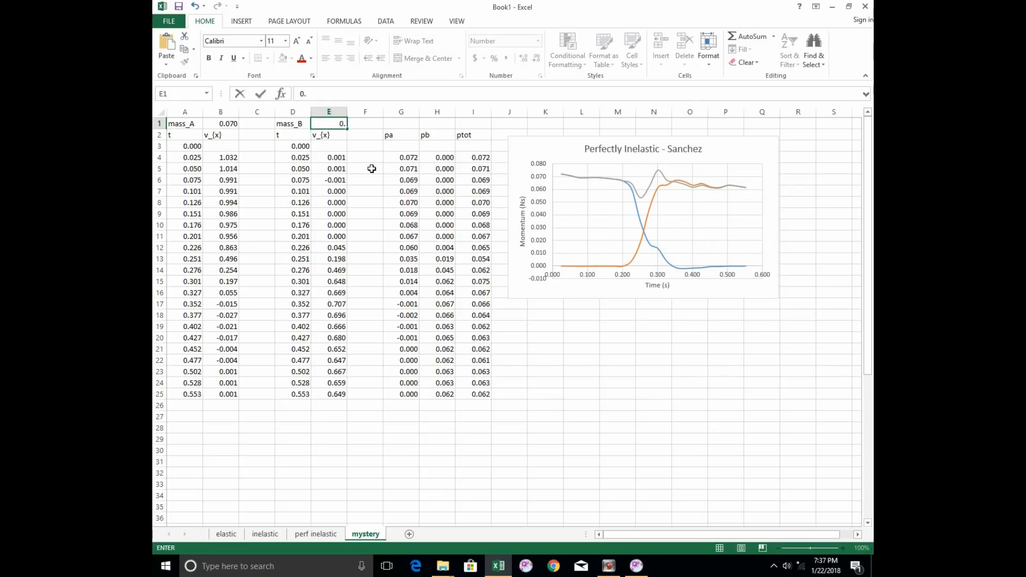
type("080")
key("Return")
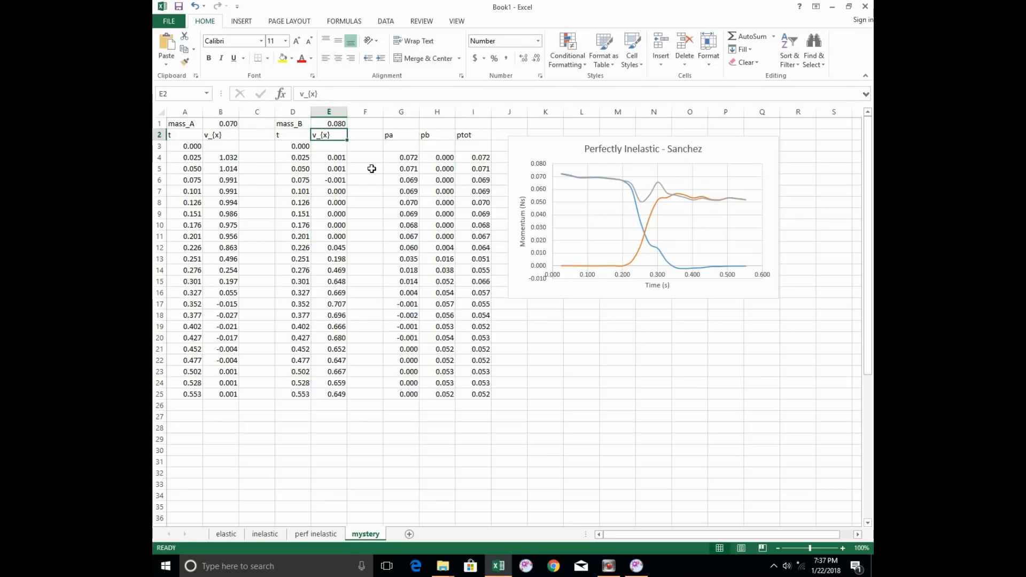
Raise the trial mass_B in E1 to 0.085 and settle on 0.090
key("Up")
type("0.085")
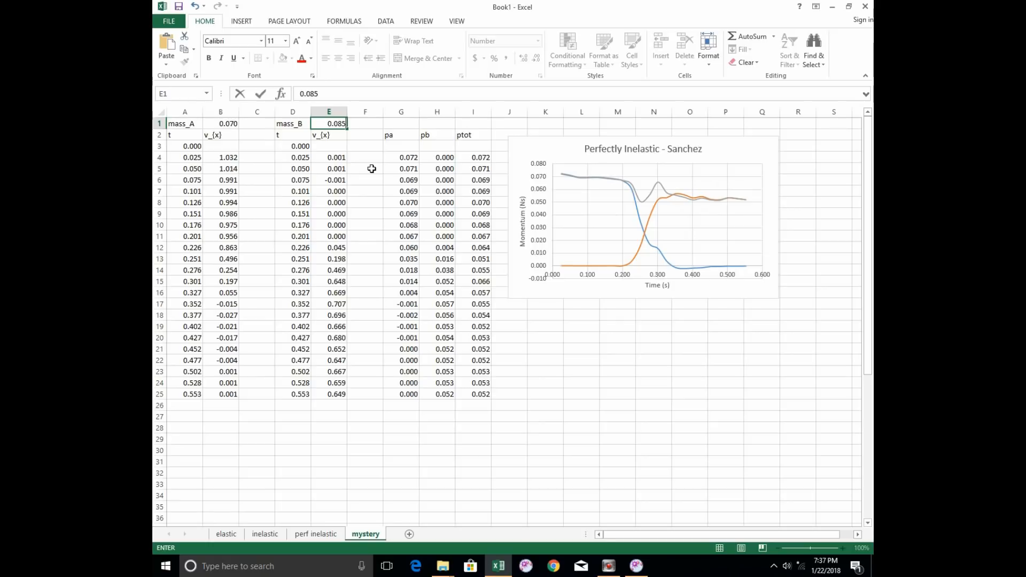
key("Return")
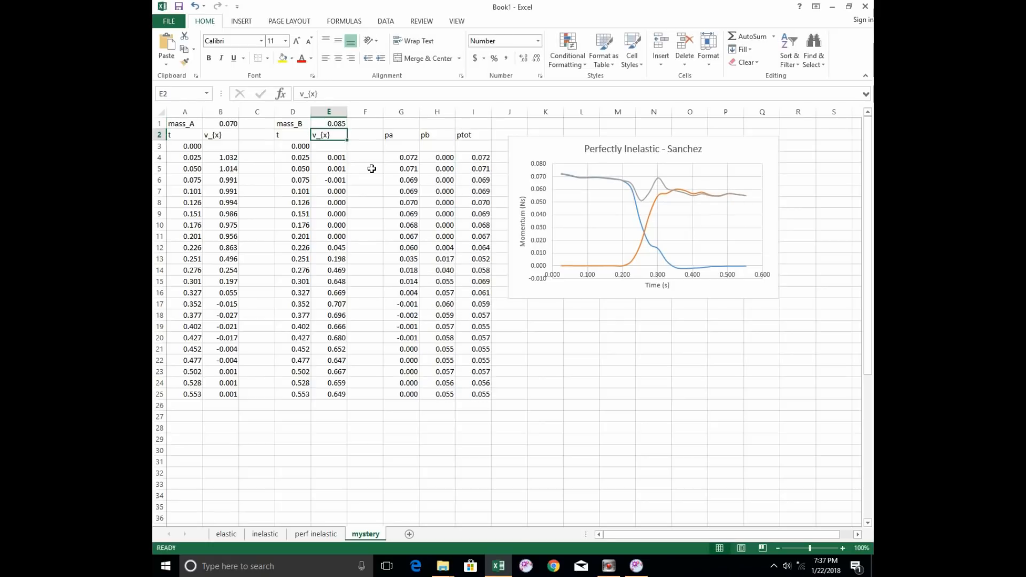
key("Up")
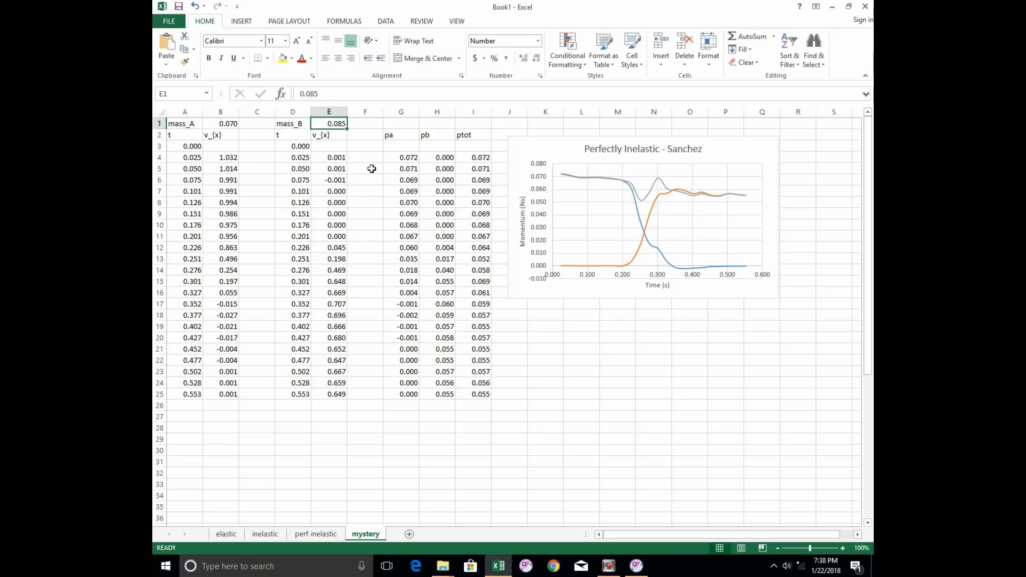
type("0.090")
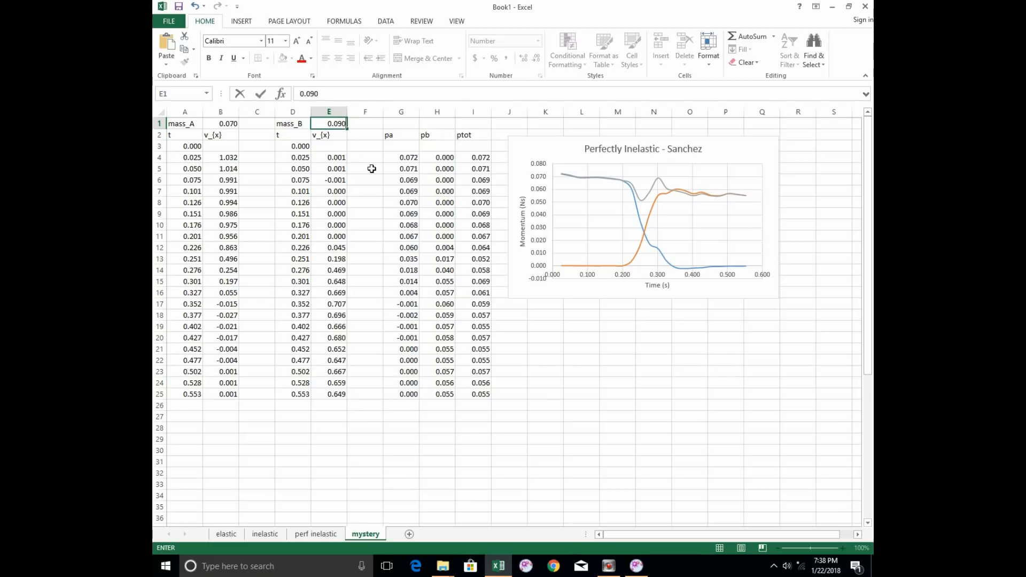
key("Return")
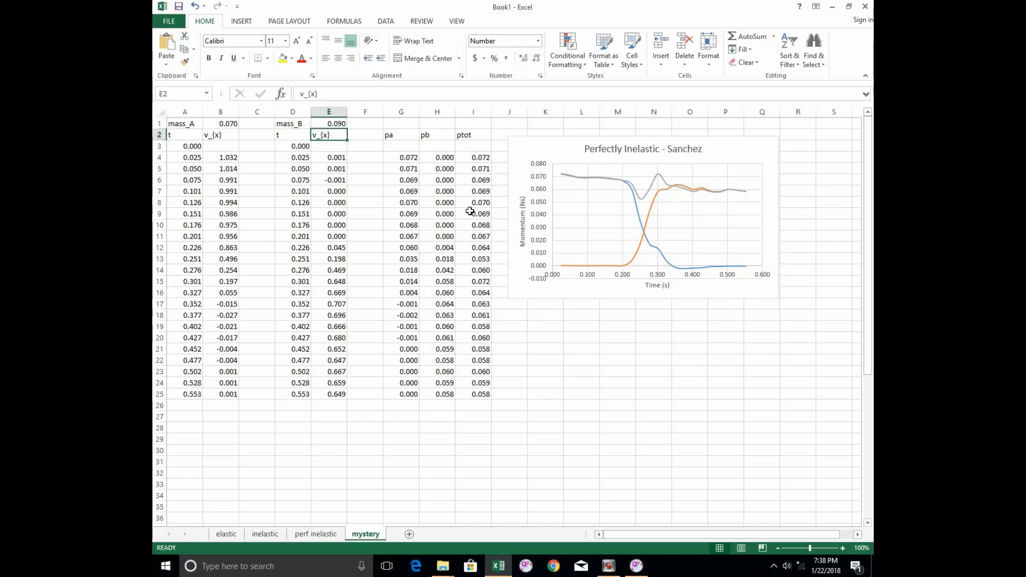
Replace "Perfectly Inelastic" in the mystery chart's title with "Mystery - 90g", keeping the surname at the end
left_click(657, 147)
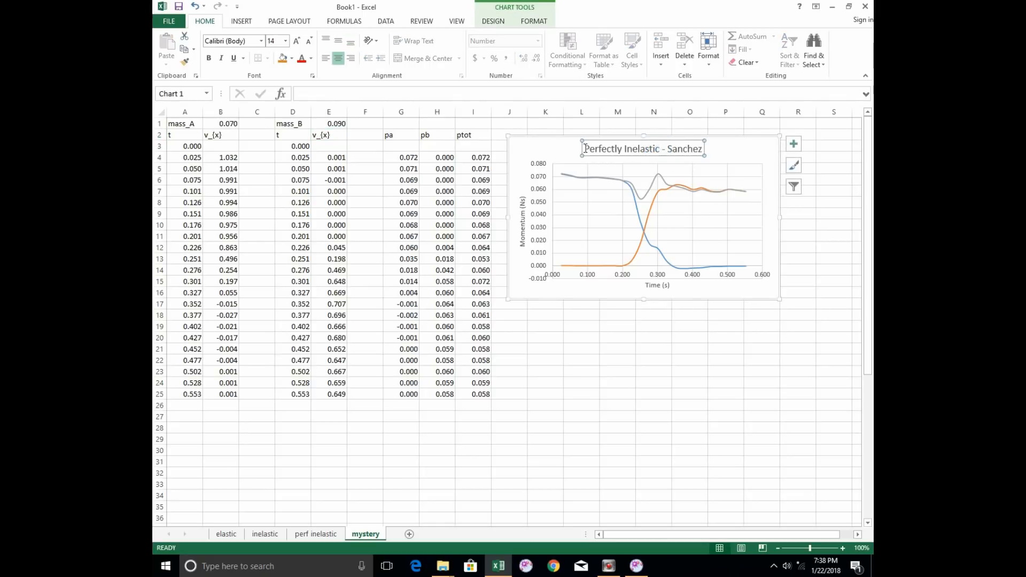
double_click(662, 149)
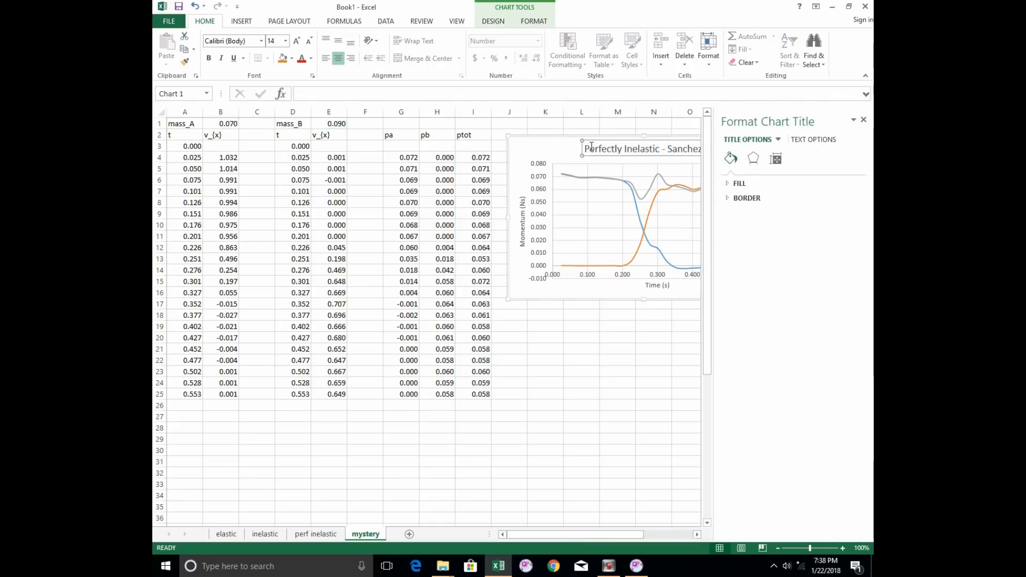
left_click(863, 119)
left_click_drag(587, 145, 642, 151)
type("Mystery")
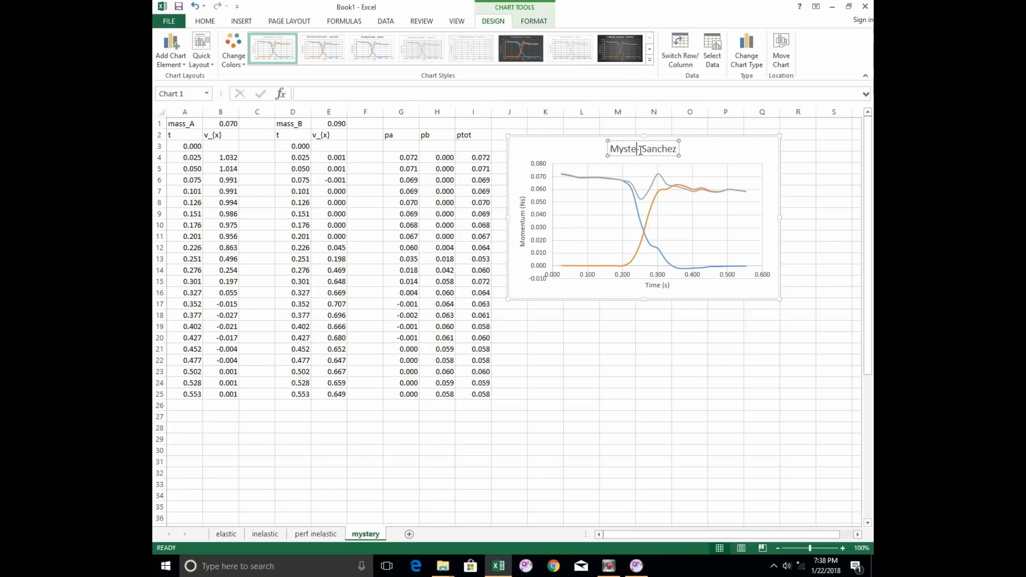
type(" -")
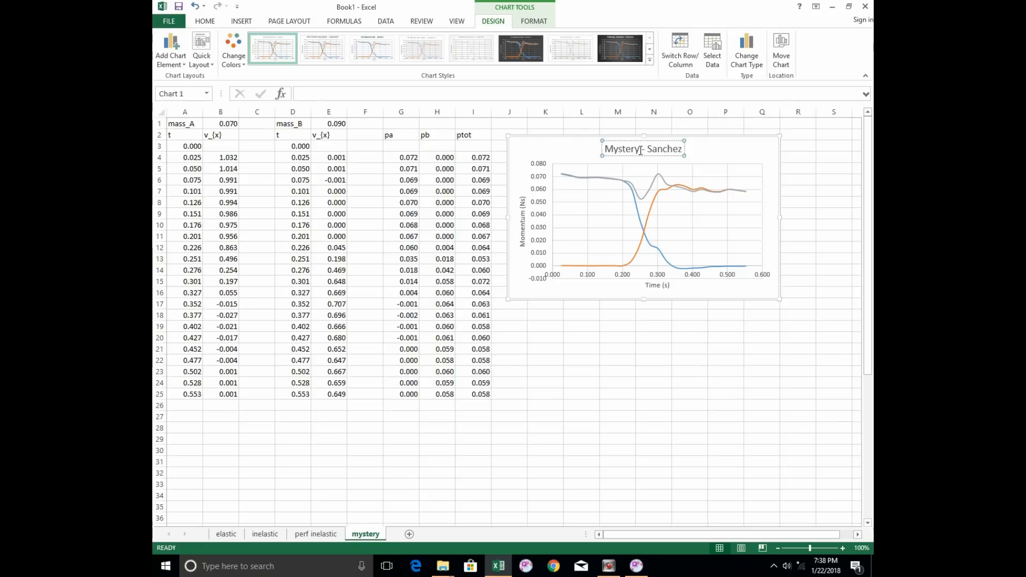
type("10")
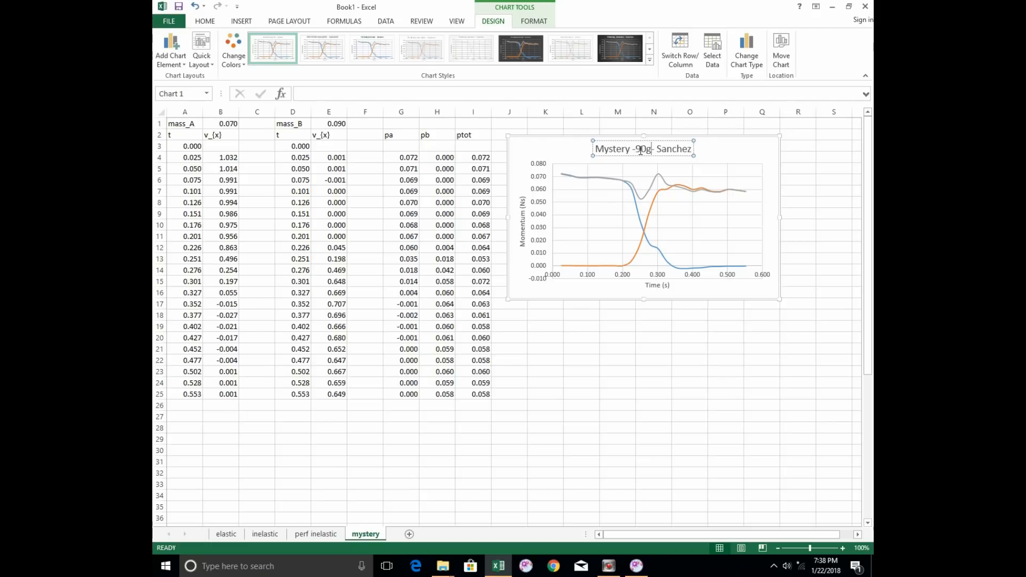
type("g")
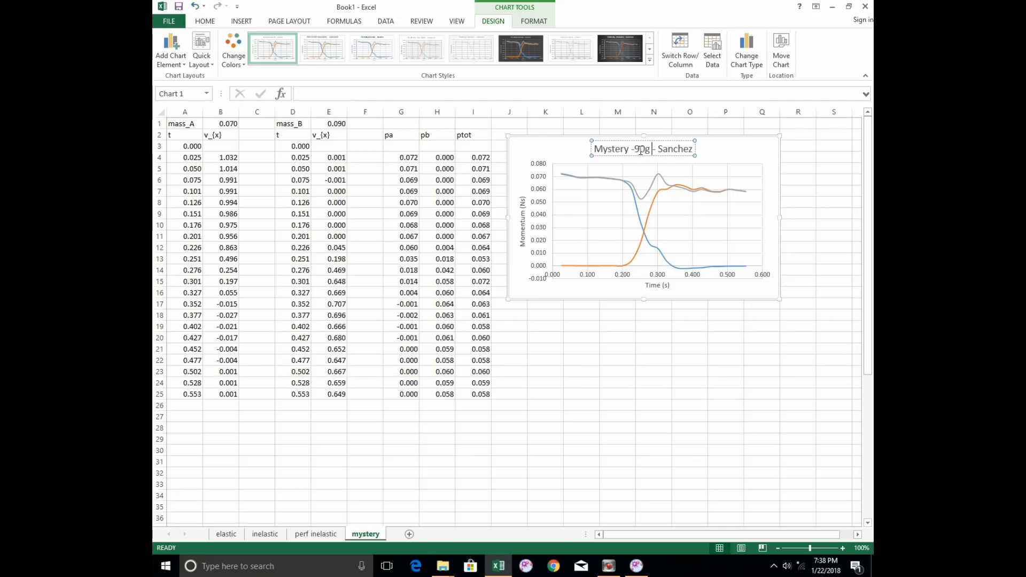
left_click(634, 148)
left_click(636, 148)
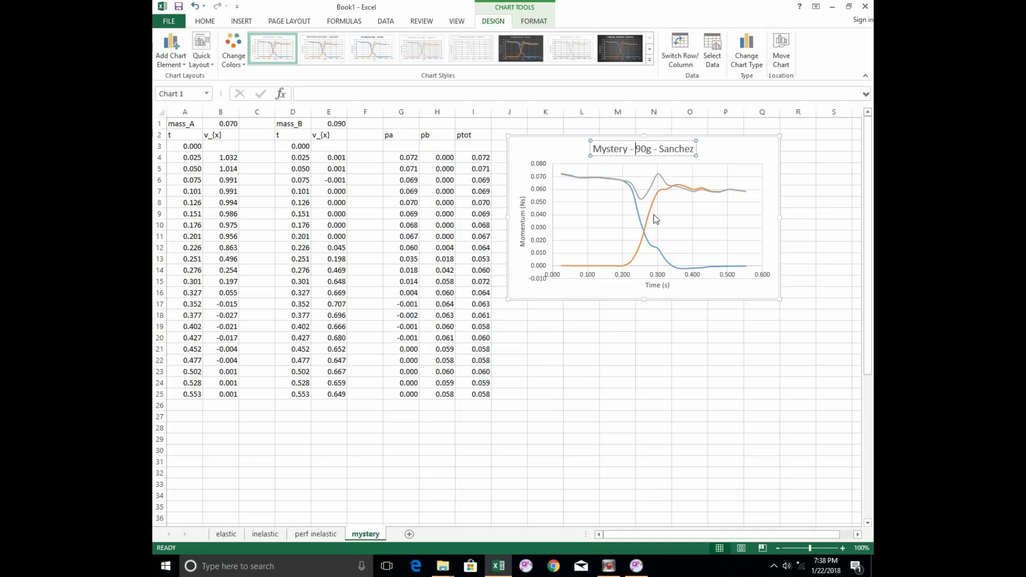
left_click(607, 358)
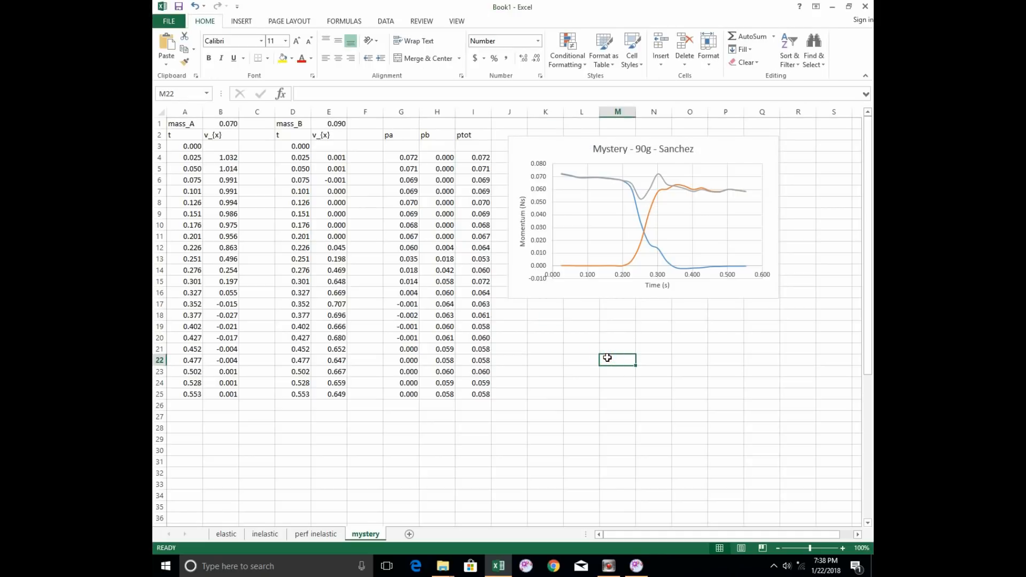
Review the charts on the elastic, inelastic and perf inelastic sheets and return to the mystery sheet
left_click(232, 534)
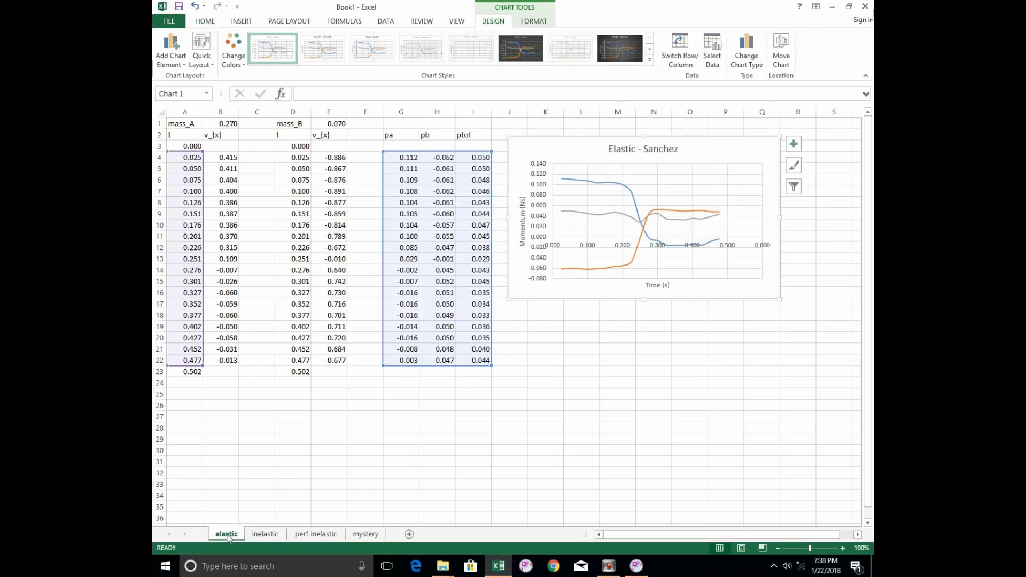
left_click(265, 534)
left_click(316, 534)
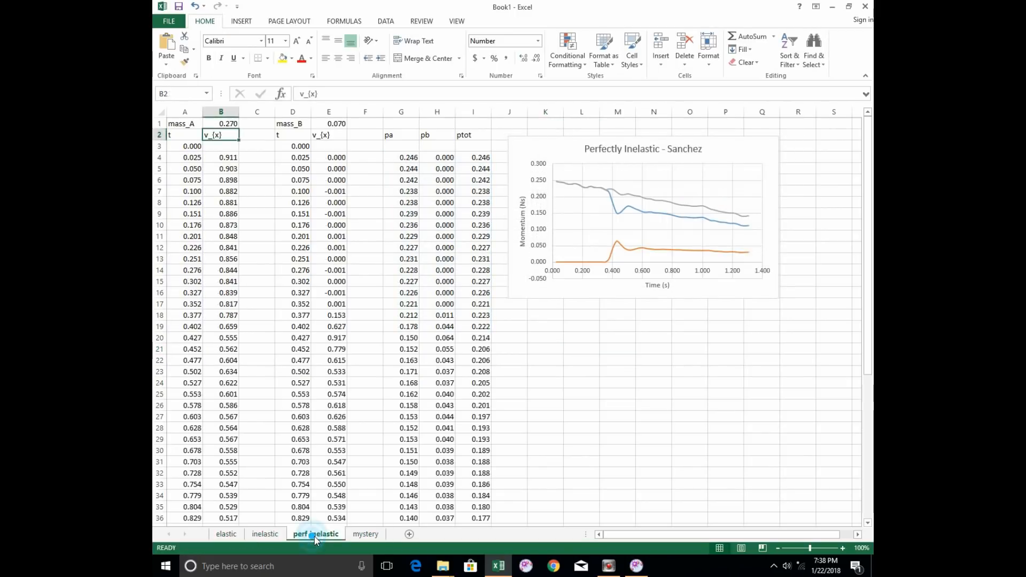
left_click(356, 535)
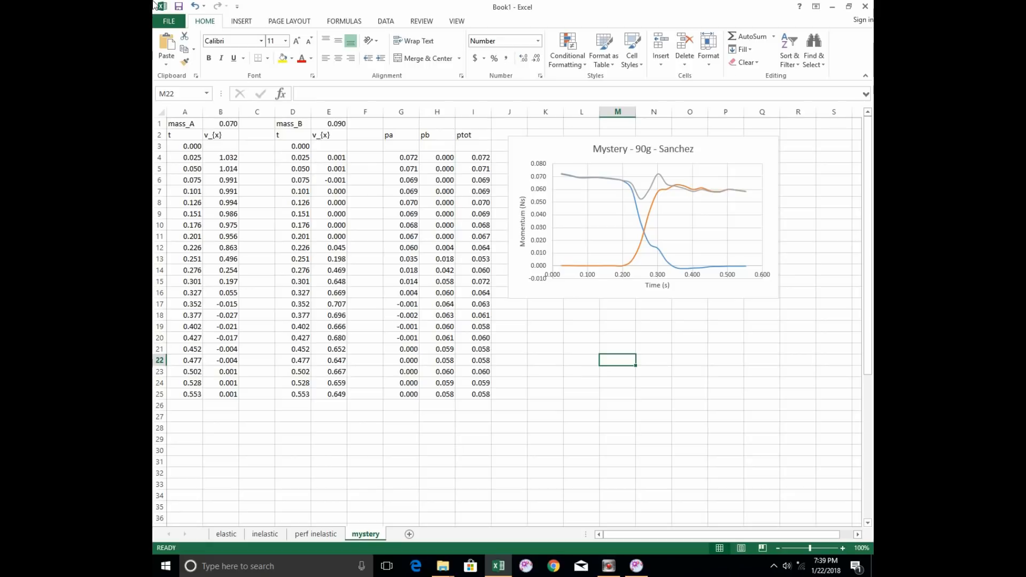
Start saving the workbook as a new file and choose the surname folder inside Tracker_labs > TLab008c as its location
left_click(170, 22)
left_click(194, 136)
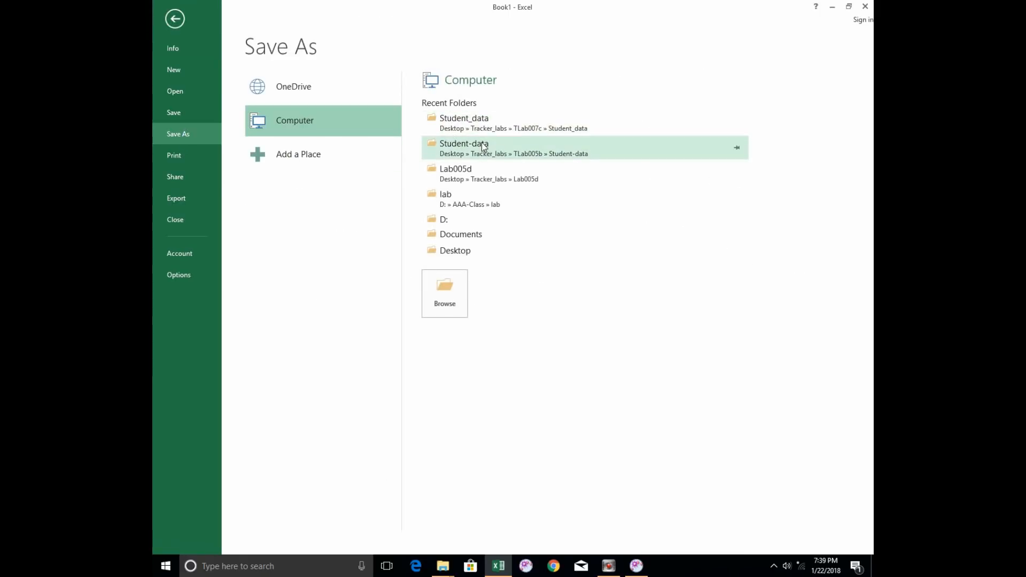
left_click(474, 130)
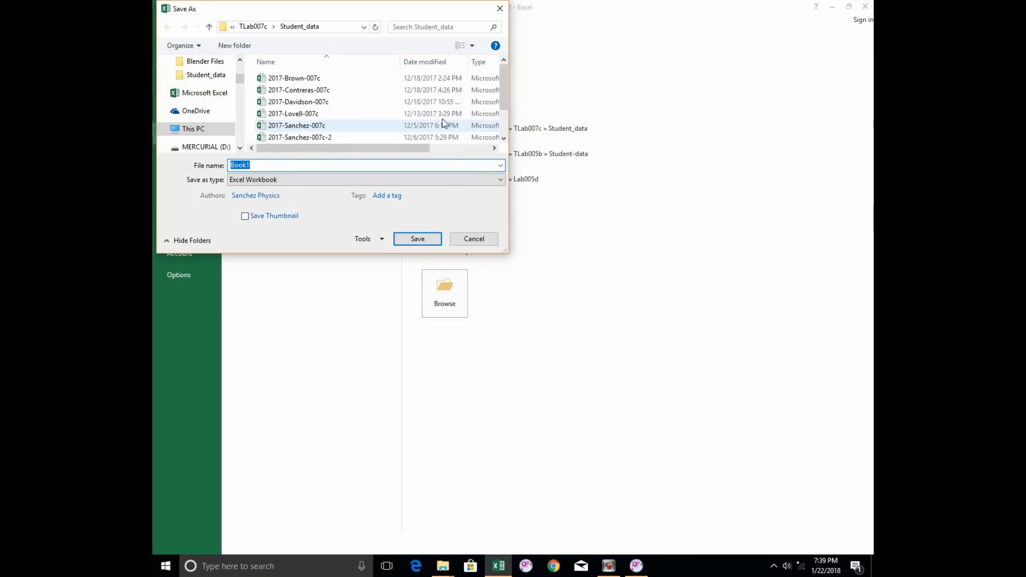
left_click(252, 27)
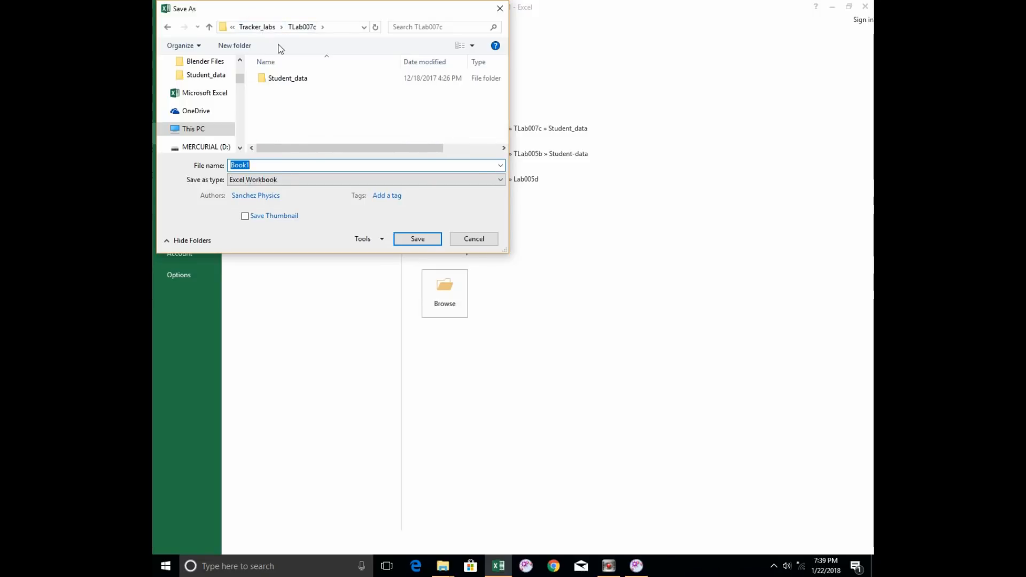
left_click(262, 28)
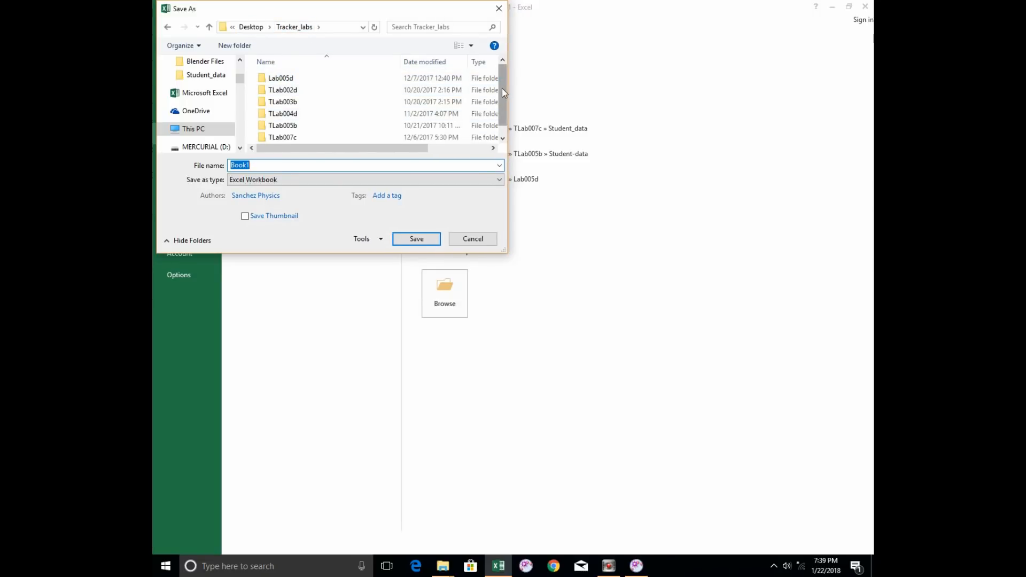
scroll(293, 140, "down", 1)
double_click(291, 138)
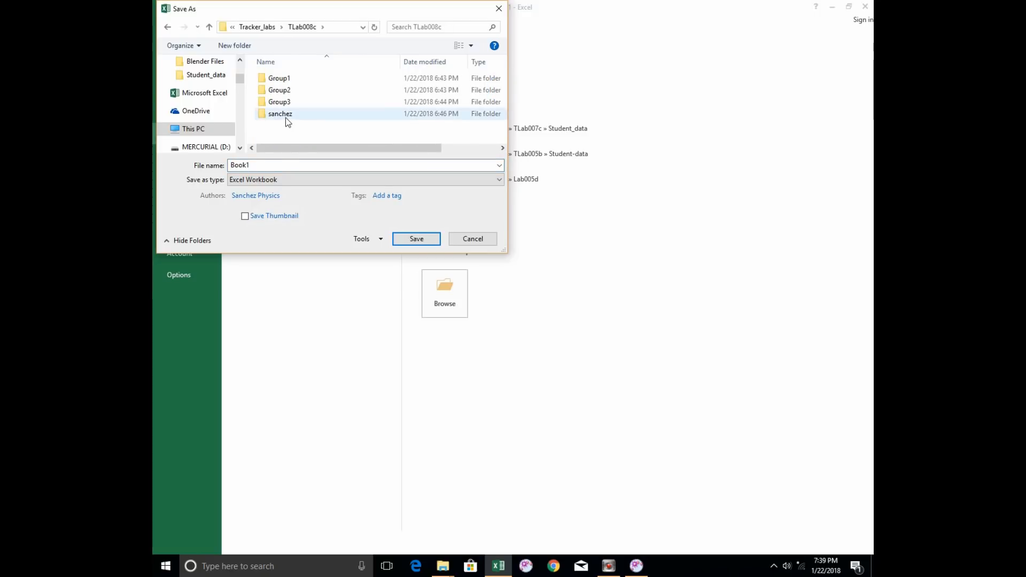
double_click(284, 115)
Name the workbook "2018-Elastic-" followed by the surname and save it
double_click(259, 165)
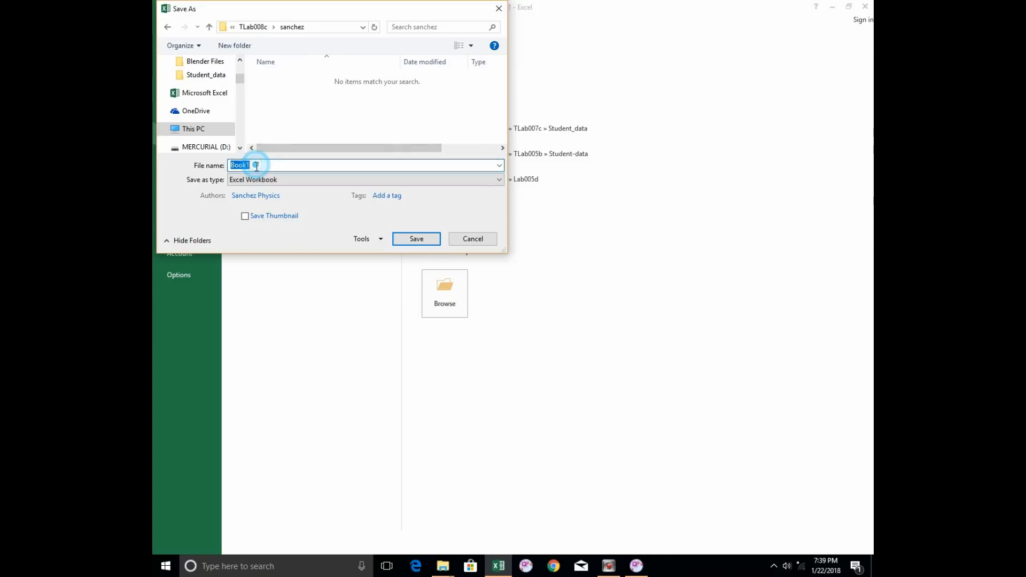
type("2018")
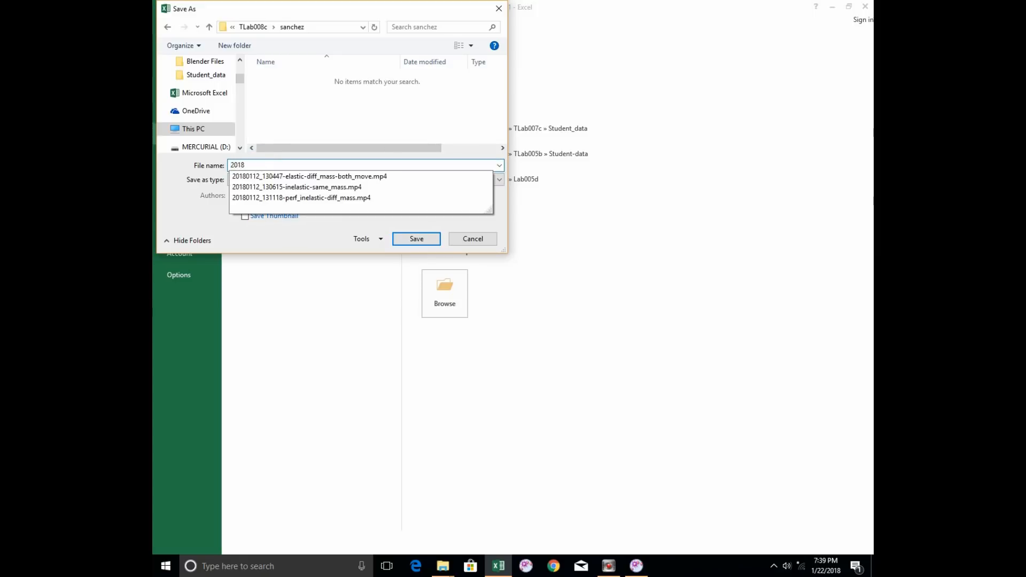
type("-")
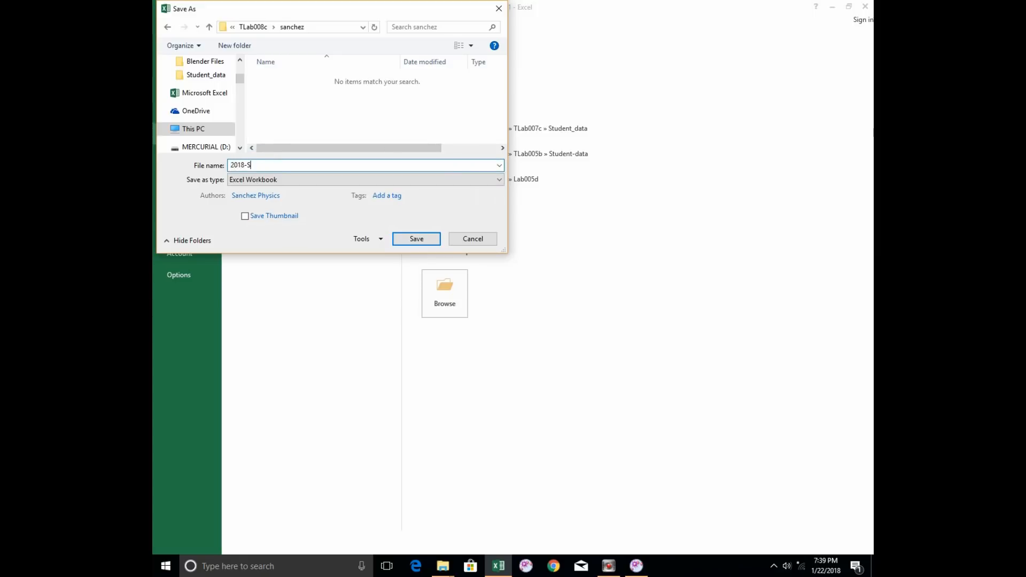
type("Sanchez")
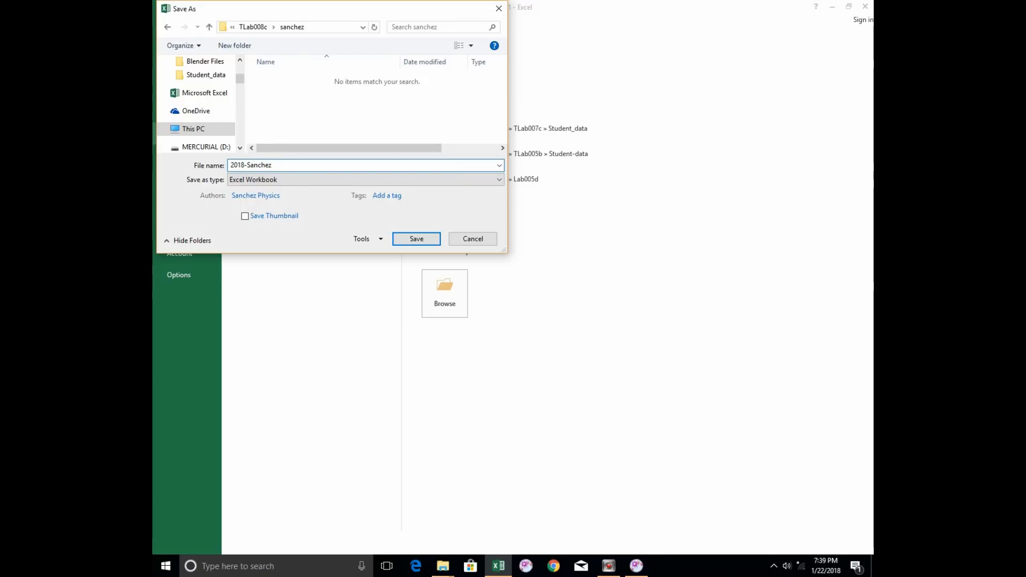
type("Elastic-")
key("Return")
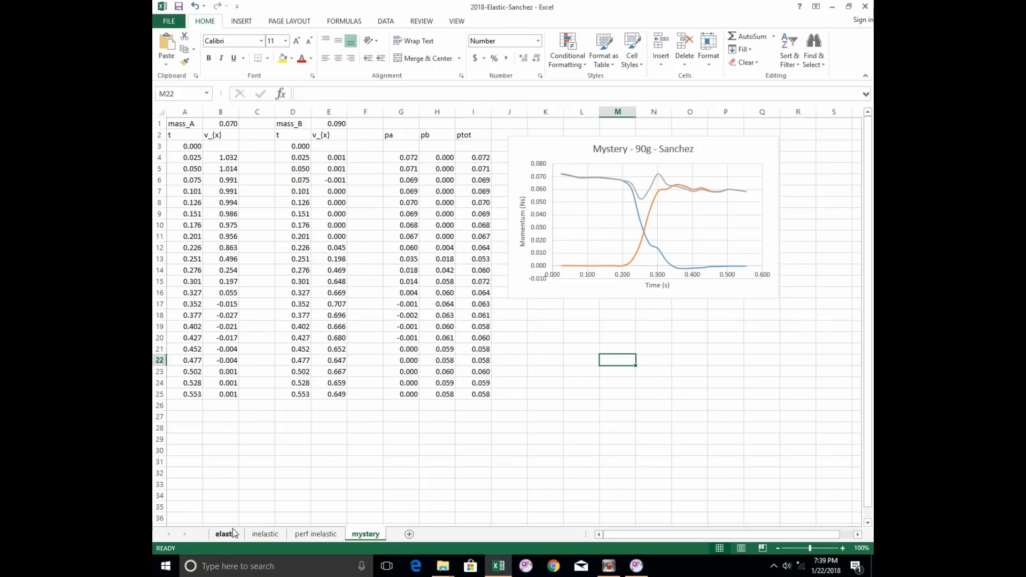
Save a copy of the workbook in the surname folder as "2018-inelastic-" followed by the surname
left_click(170, 20)
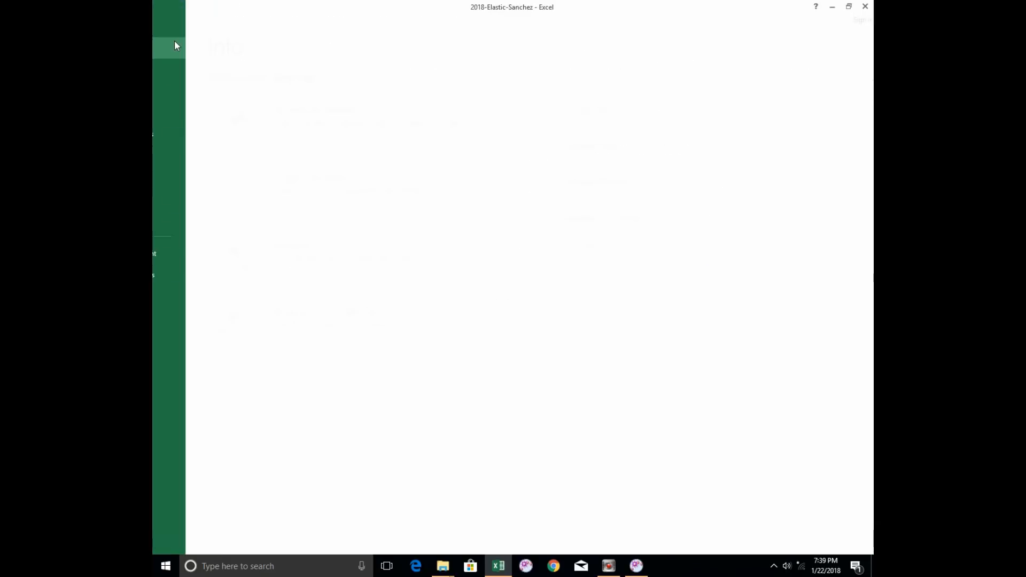
left_click(194, 134)
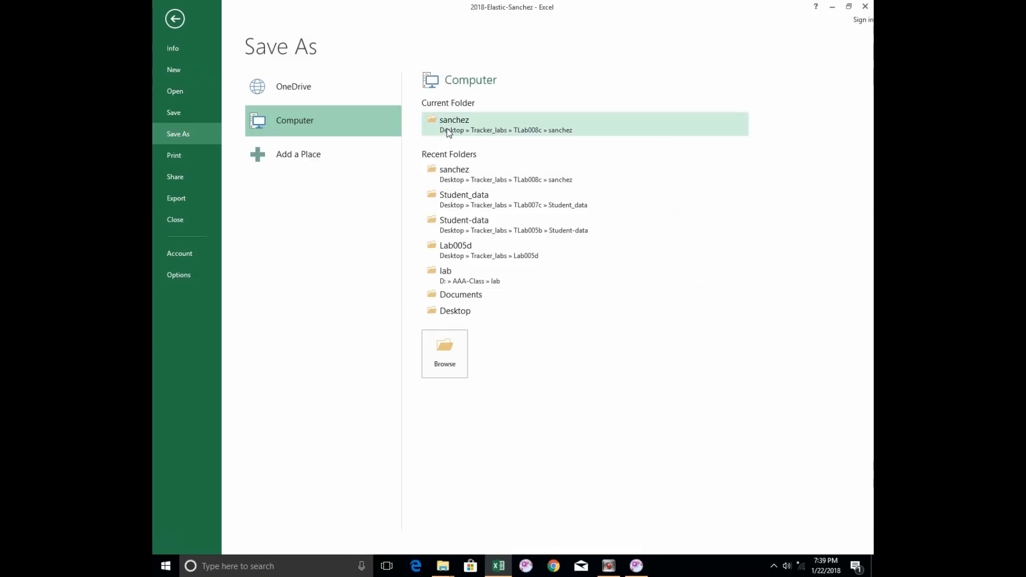
left_click(447, 129)
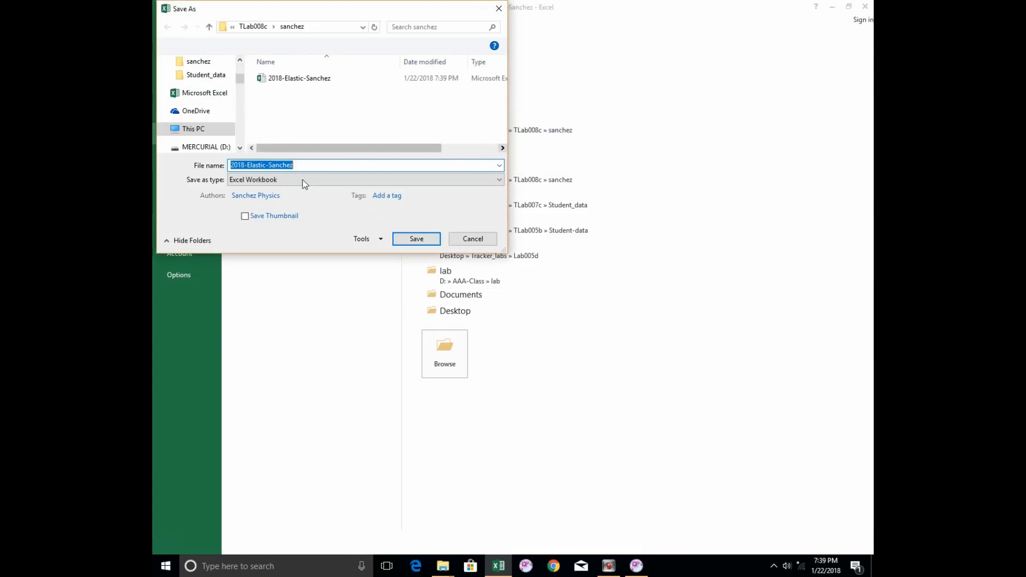
left_click(249, 165)
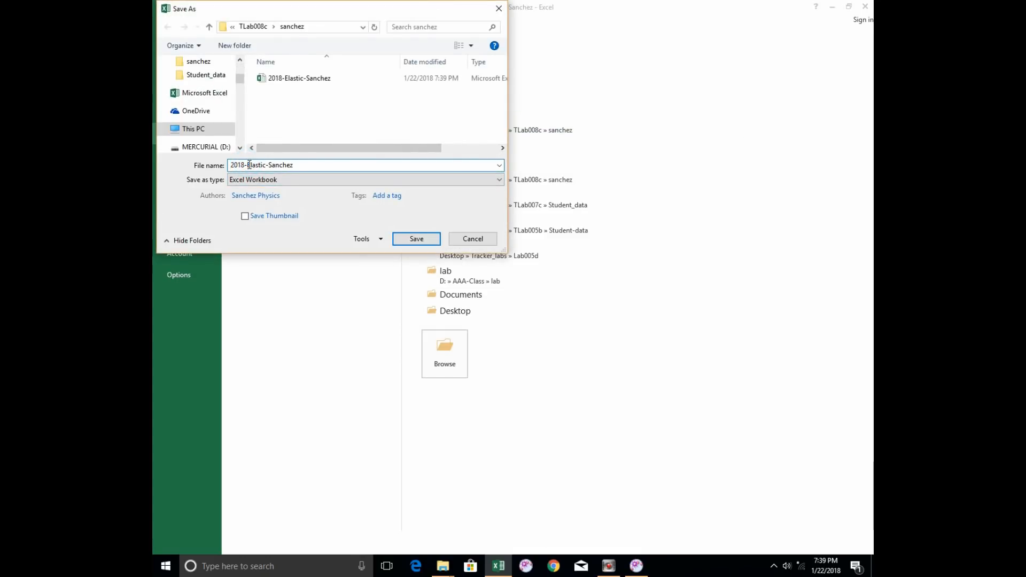
key("Delete")
type("ine")
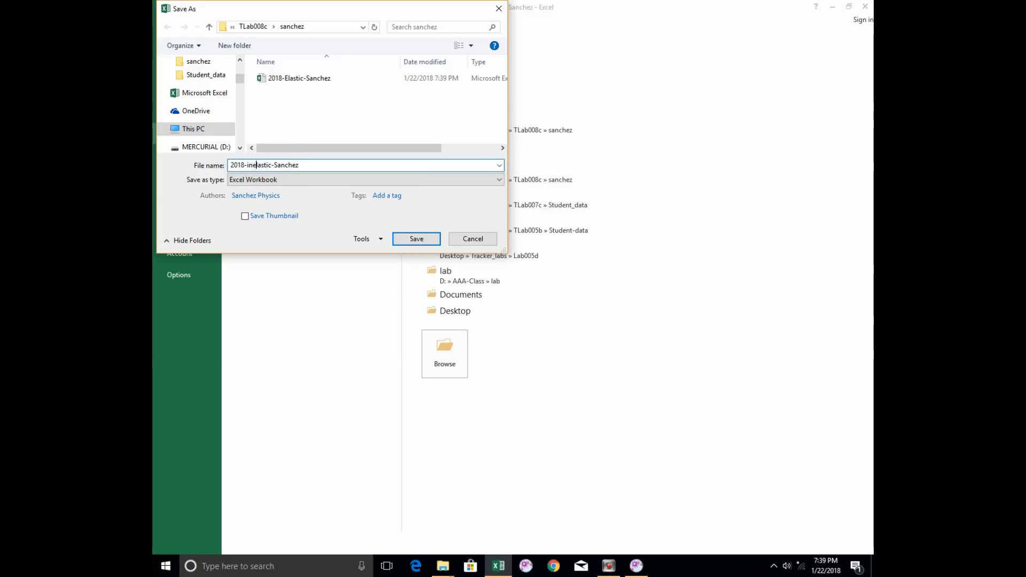
key("Return")
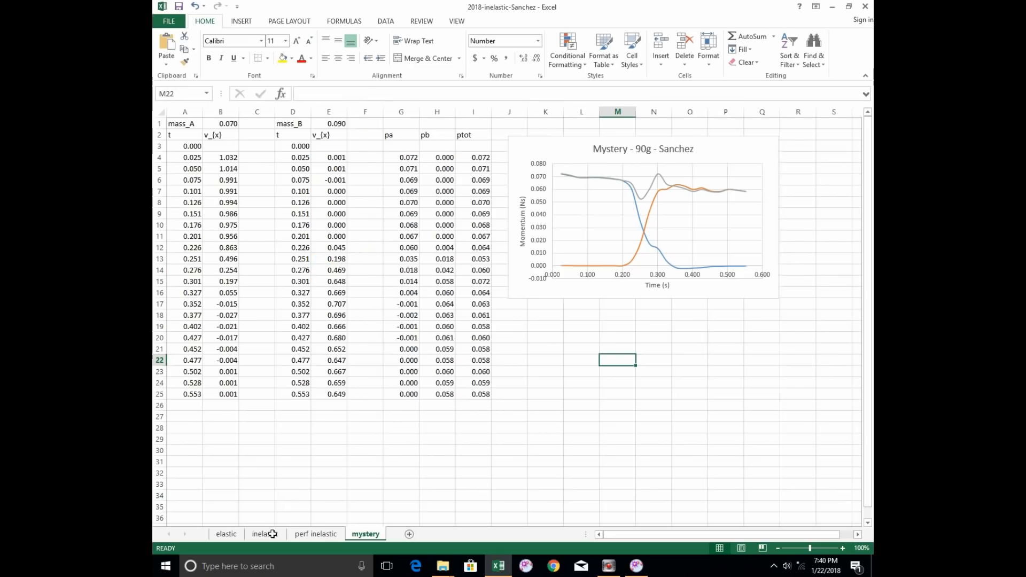
Show the elastic sheet in the workbook, and create a blank presentation in PowerPoint with the title slide's placeholders deleted
left_click(227, 534)
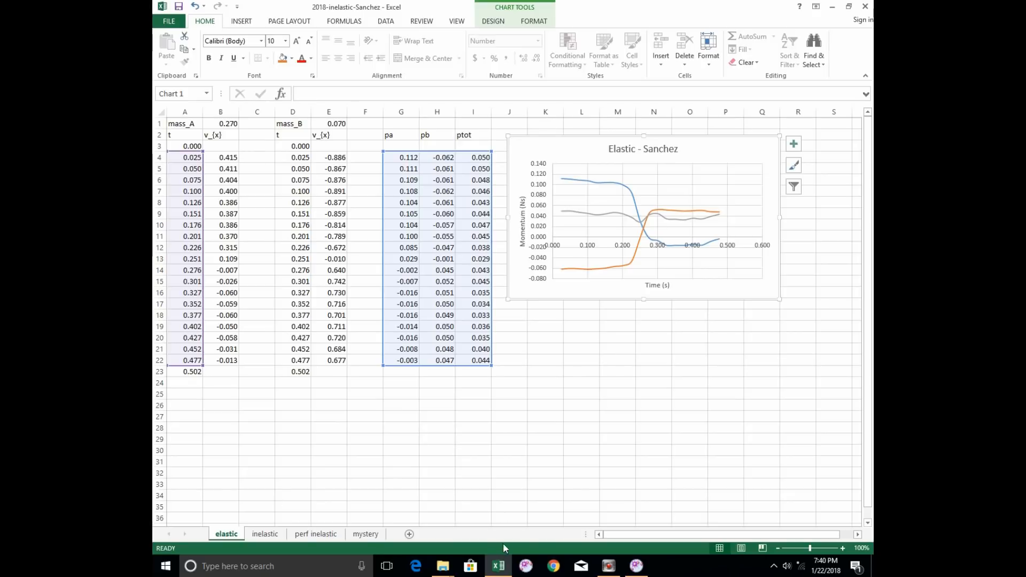
left_click(166, 567)
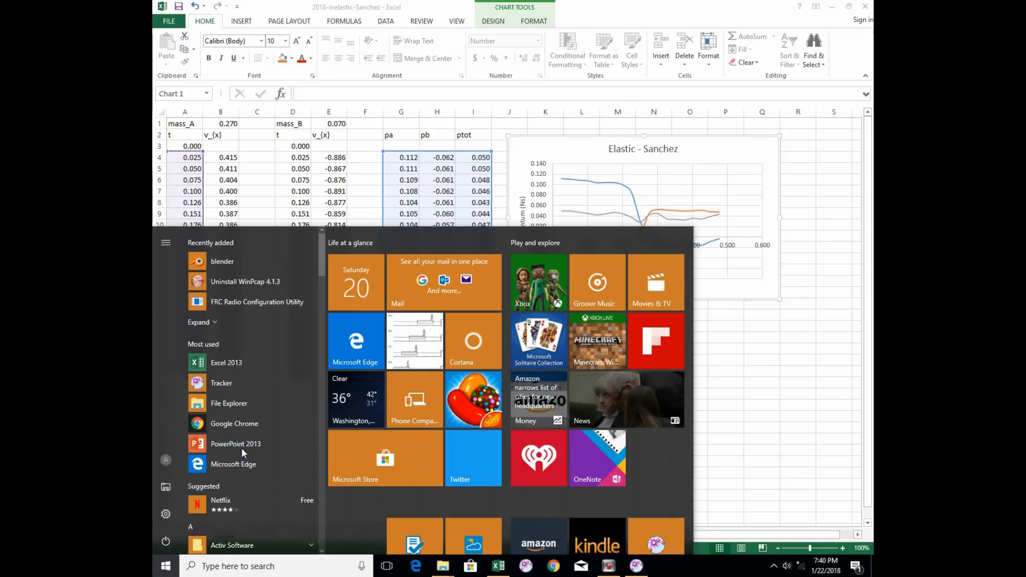
left_click(242, 447)
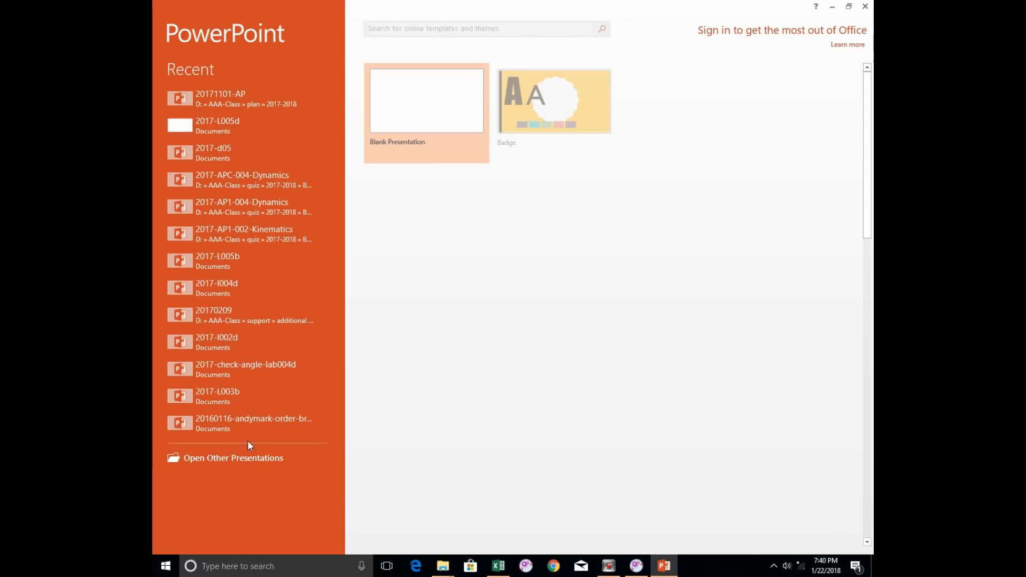
left_click(453, 97)
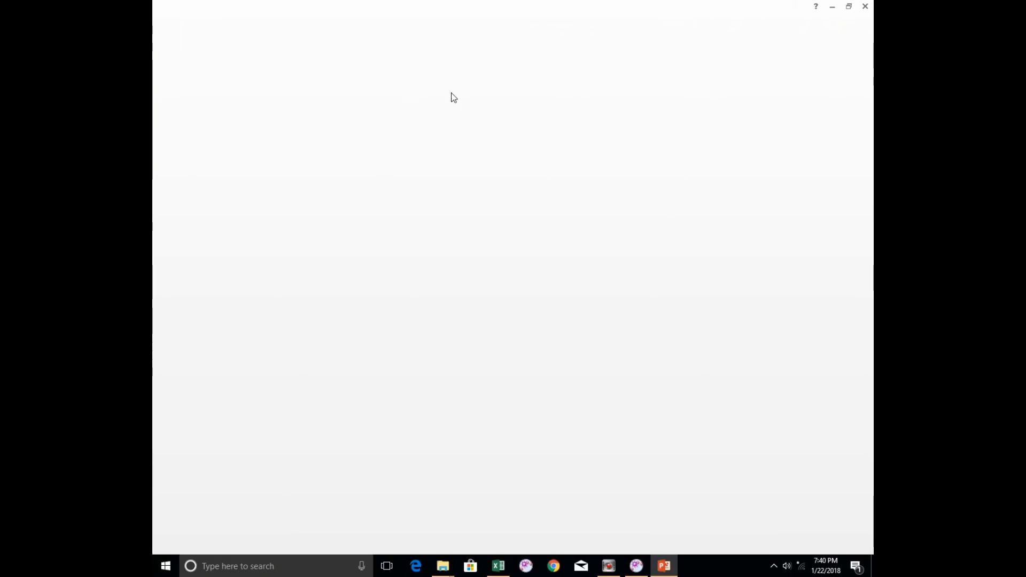
left_click_drag(335, 173, 858, 435)
key("Delete")
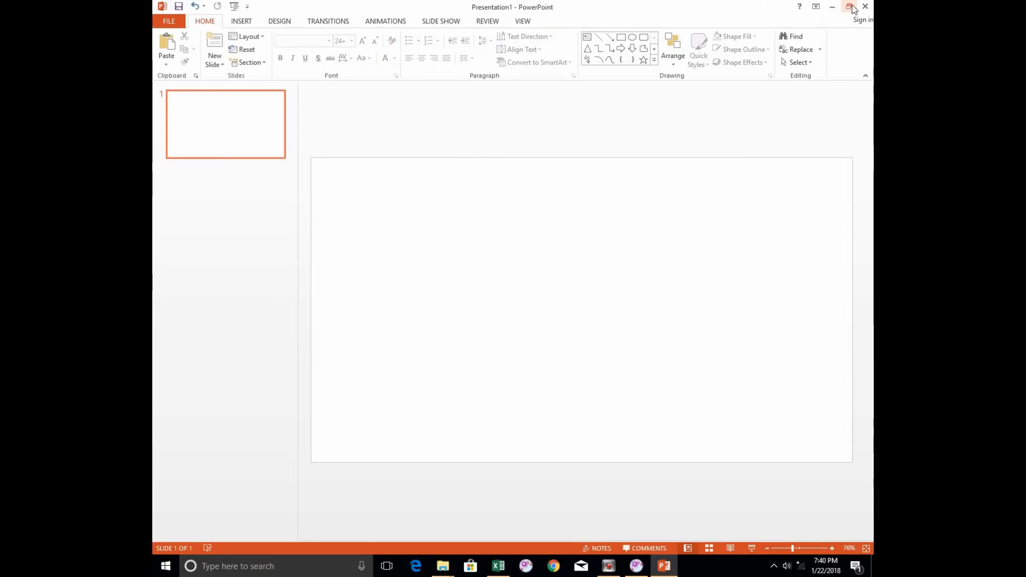
Copy the elastic chart from the Excel workbook onto the PowerPoint slide and move it to the slide's upper-left area
left_click(832, 6)
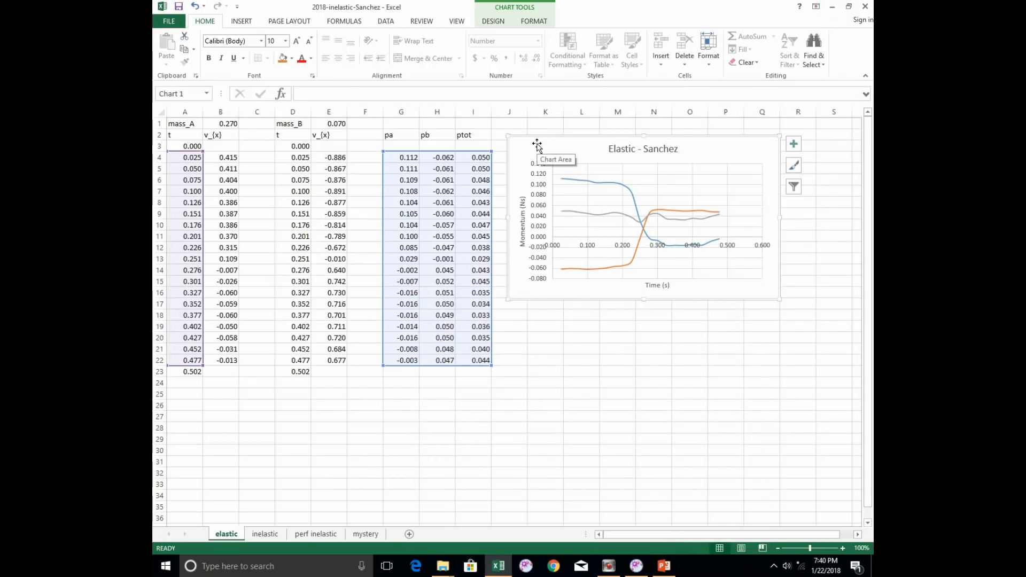
key("ctrl+c")
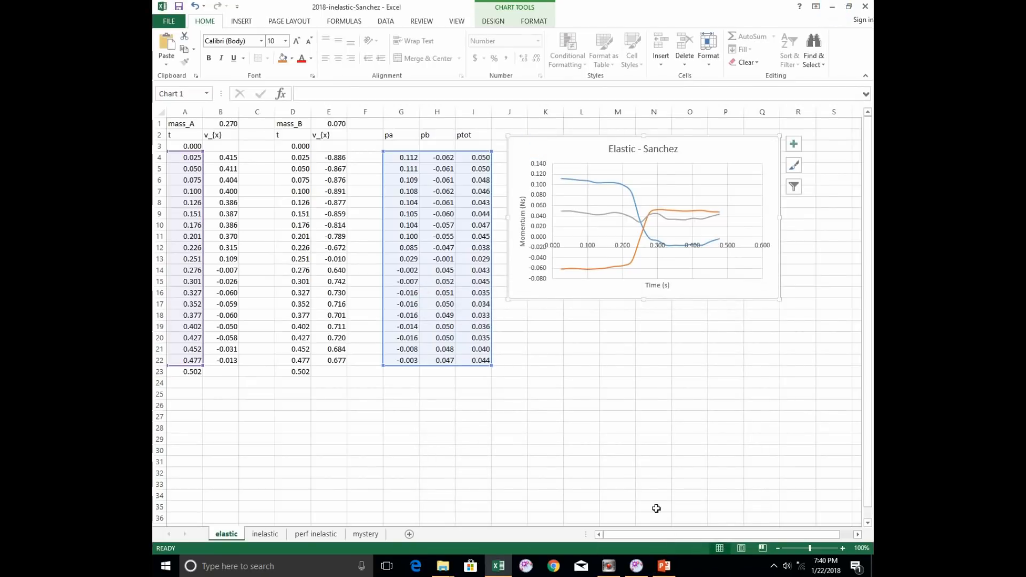
left_click(664, 565)
left_click(387, 198)
key("ctrl+v")
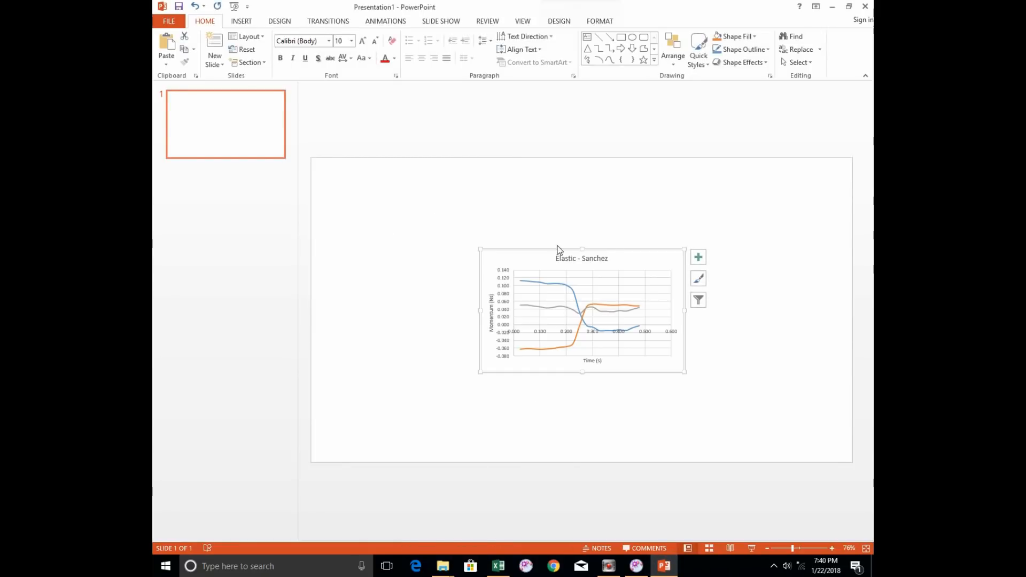
left_click_drag(645, 259, 488, 177)
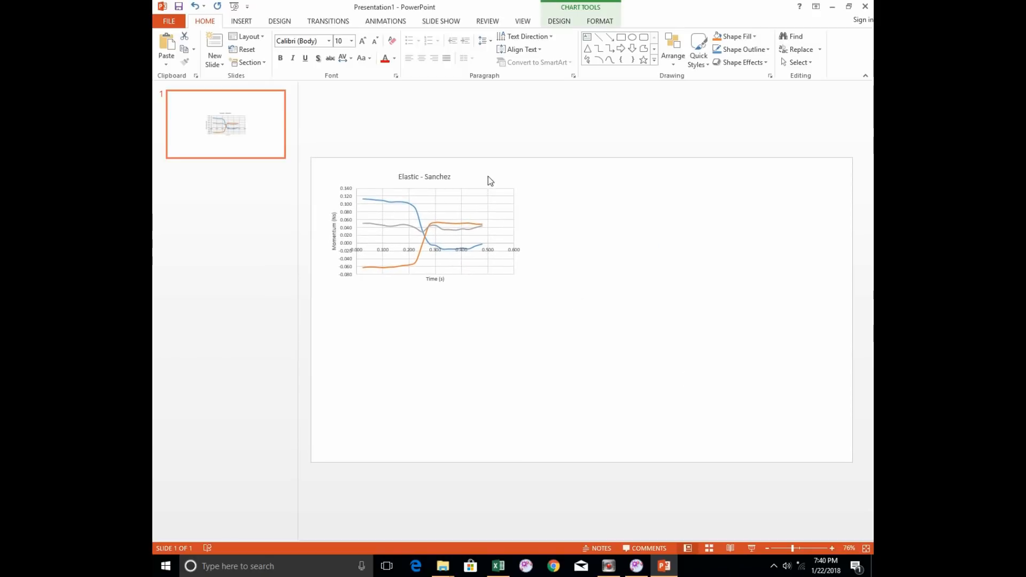
left_click(624, 236)
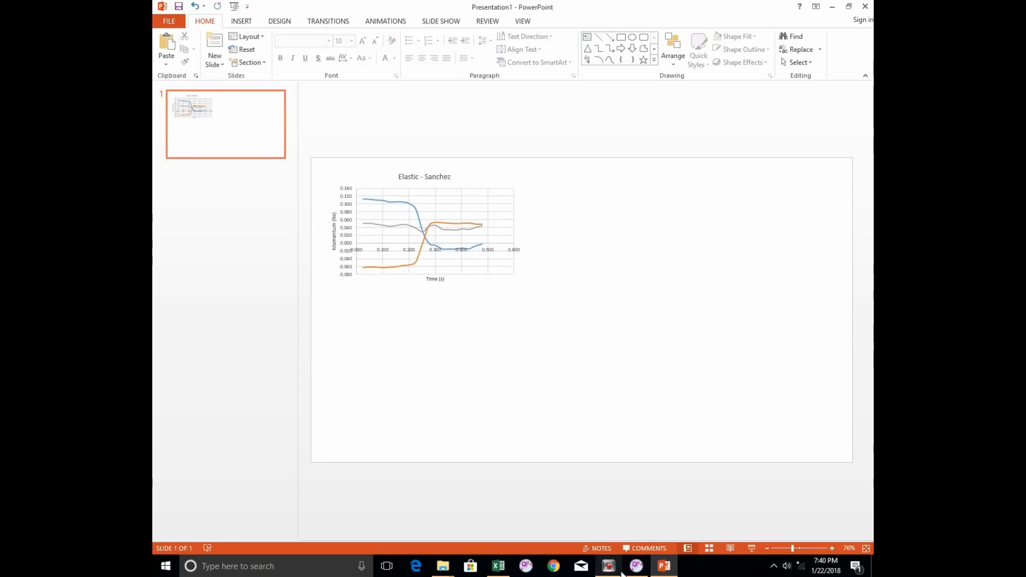
Copy the chart from Excel's inelastic sheet onto the PowerPoint slide and place it to the right of the elastic chart
left_click(506, 568)
left_click(273, 533)
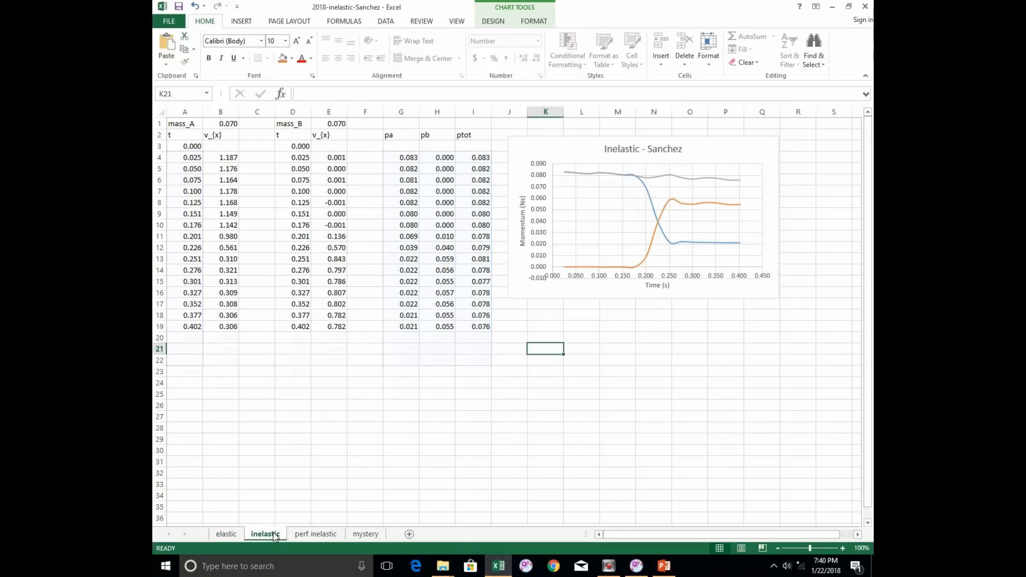
left_click(584, 162)
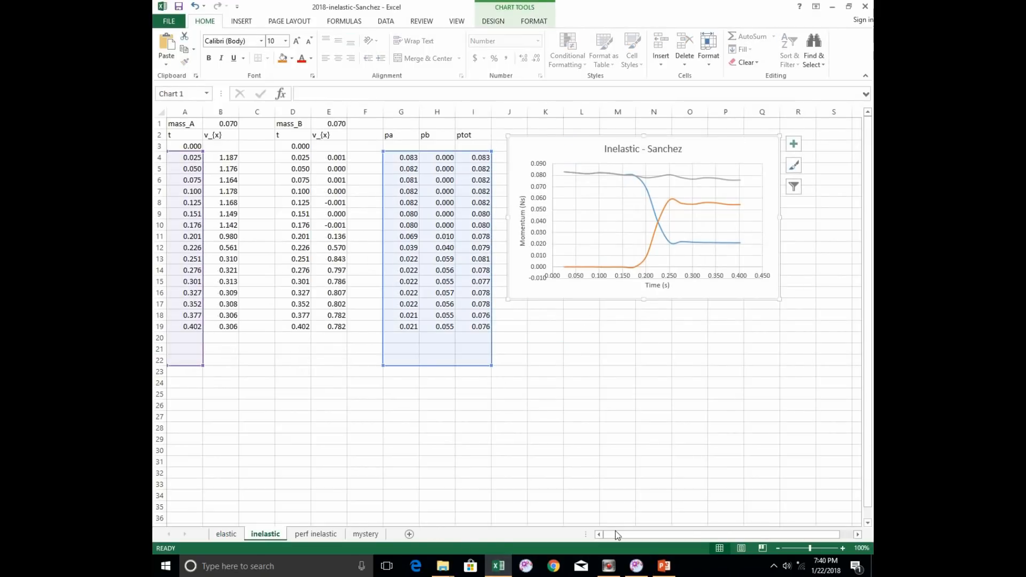
left_click(663, 567)
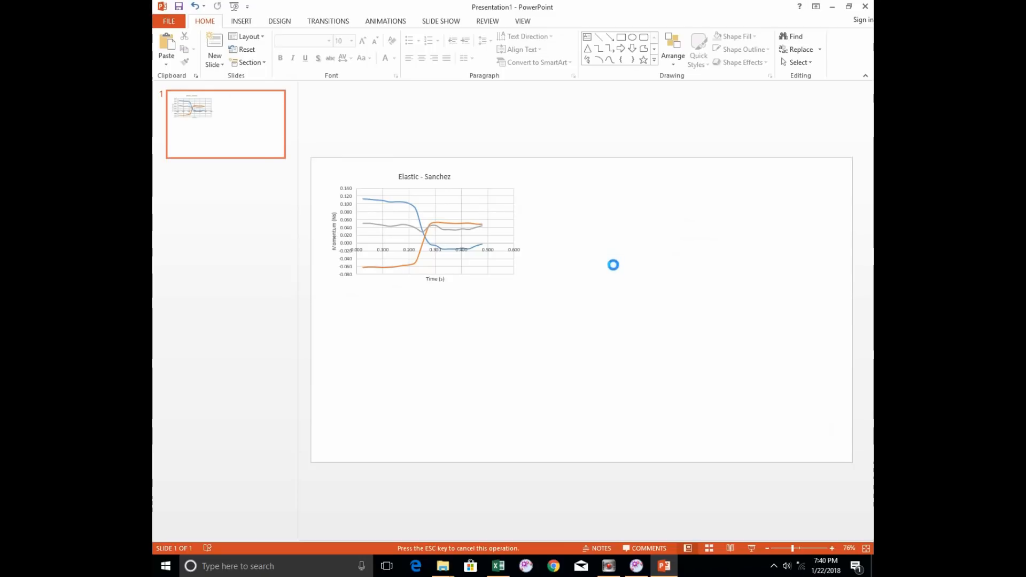
key("ctrl+v")
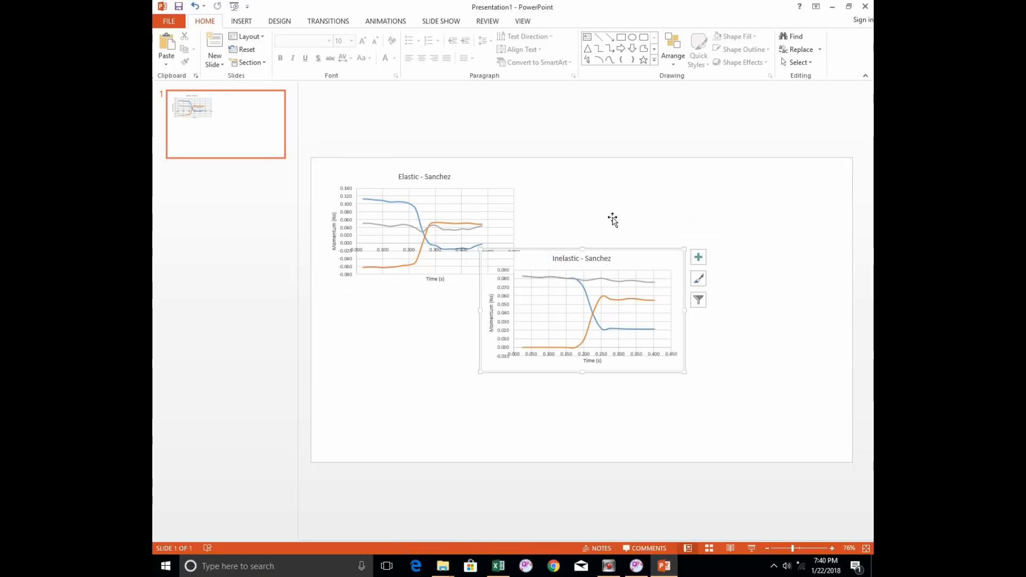
left_click_drag(624, 215, 623, 192)
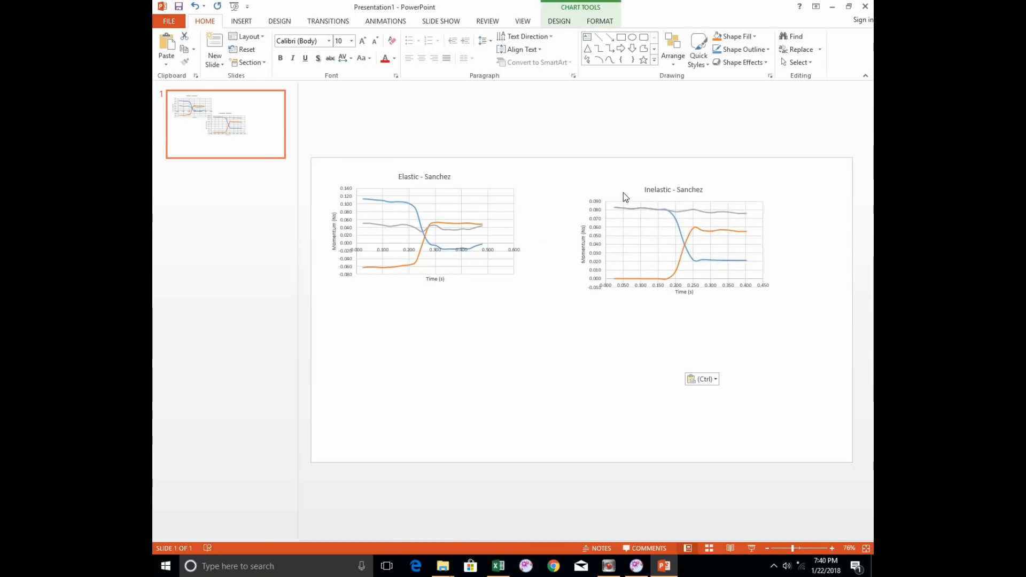
left_click(557, 349)
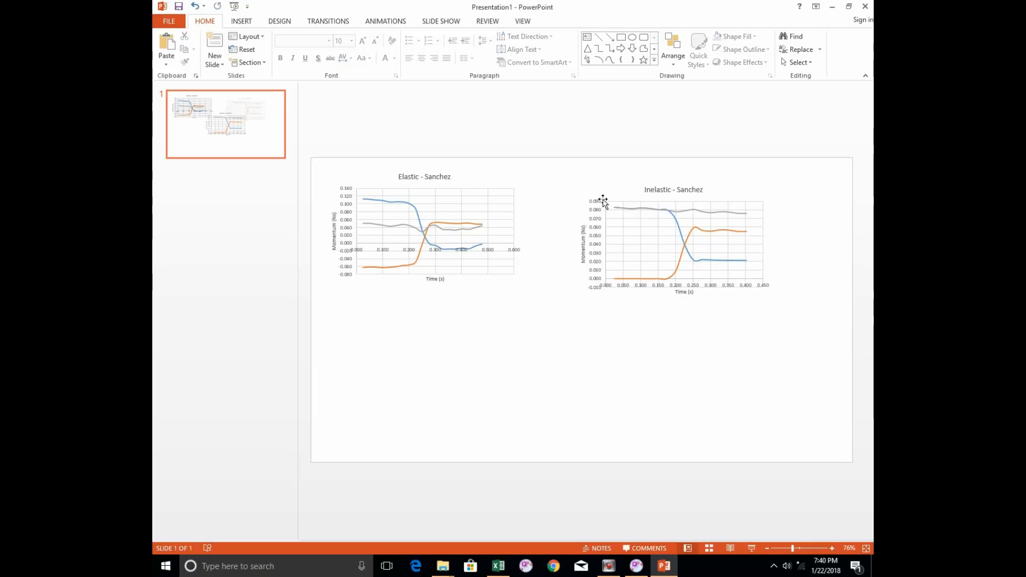
Copy the chart from Excel's perf inelastic sheet onto the PowerPoint slide and place it below the elastic chart
left_click(498, 566)
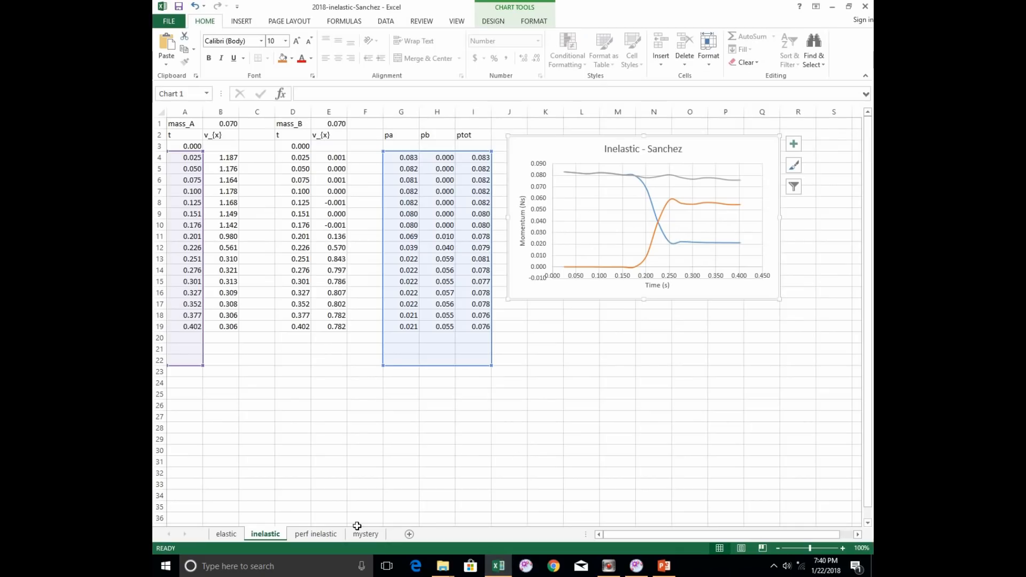
left_click(328, 534)
left_click(569, 151)
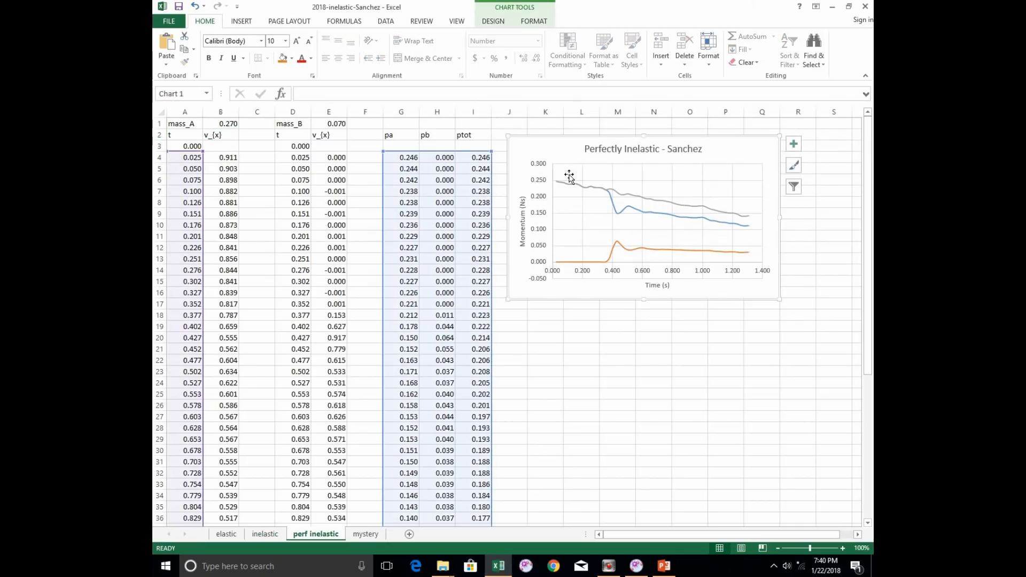
left_click(664, 566)
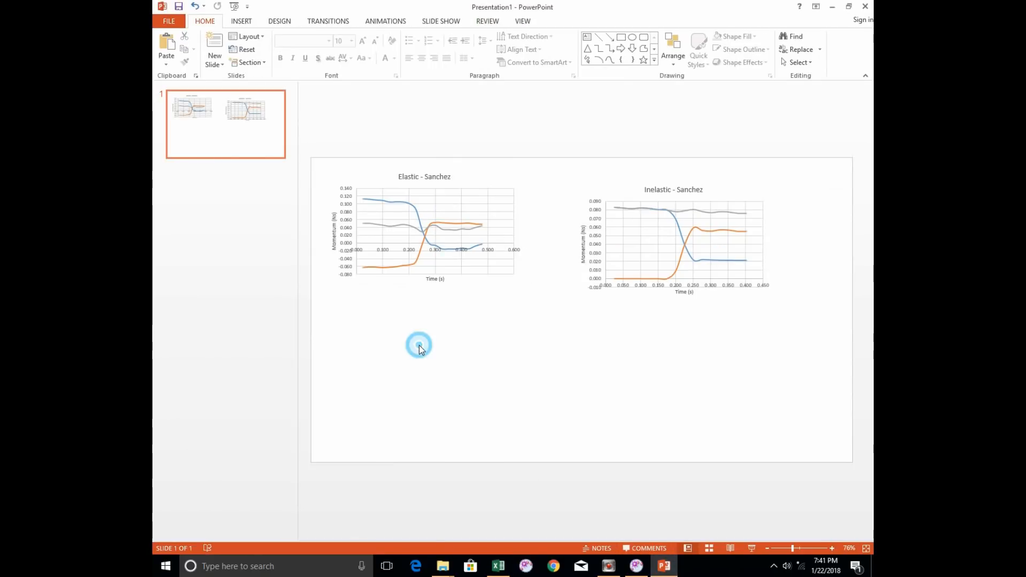
key("ctrl+v")
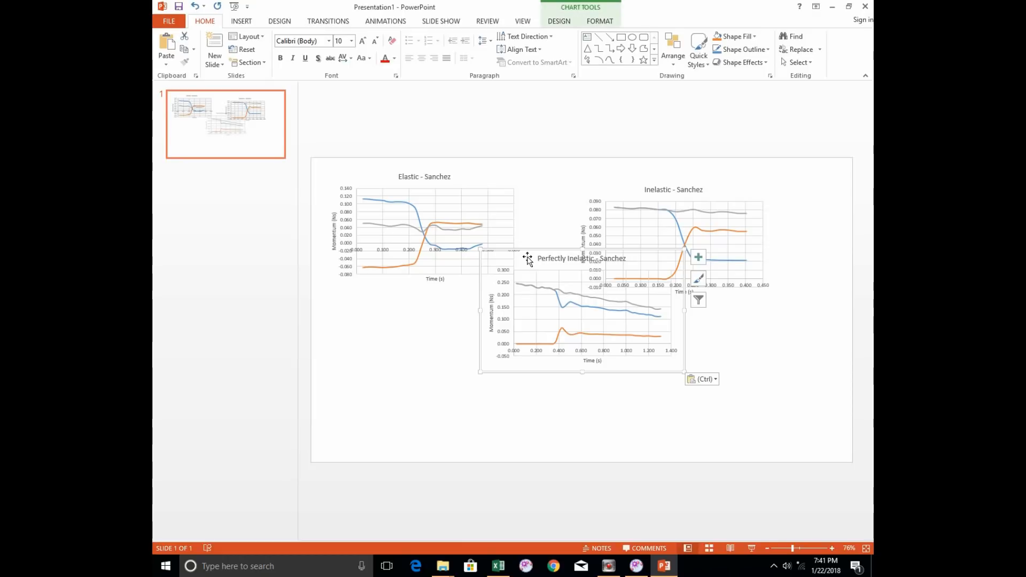
left_click_drag(527, 258, 387, 324)
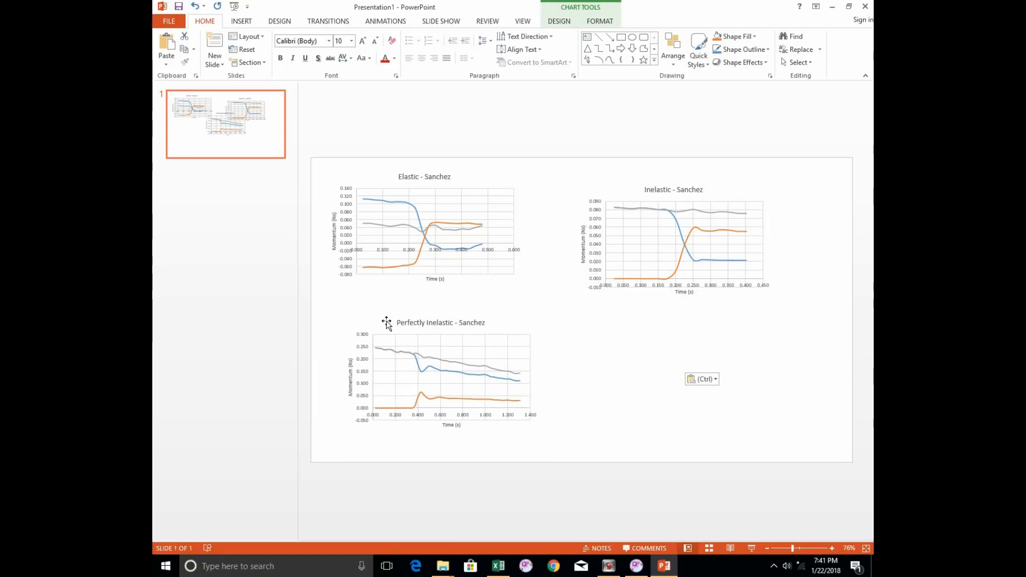
left_click(633, 523)
Copy the chart from Excel's mystery sheet and paste it onto the PowerPoint slide as a picture
left_click(502, 566)
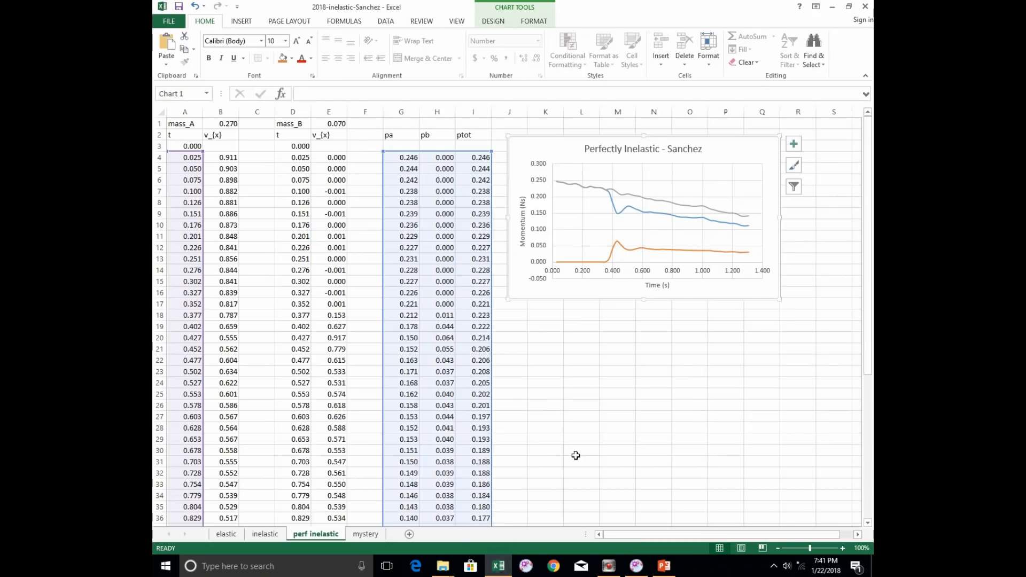
left_click(365, 533)
left_click(537, 144)
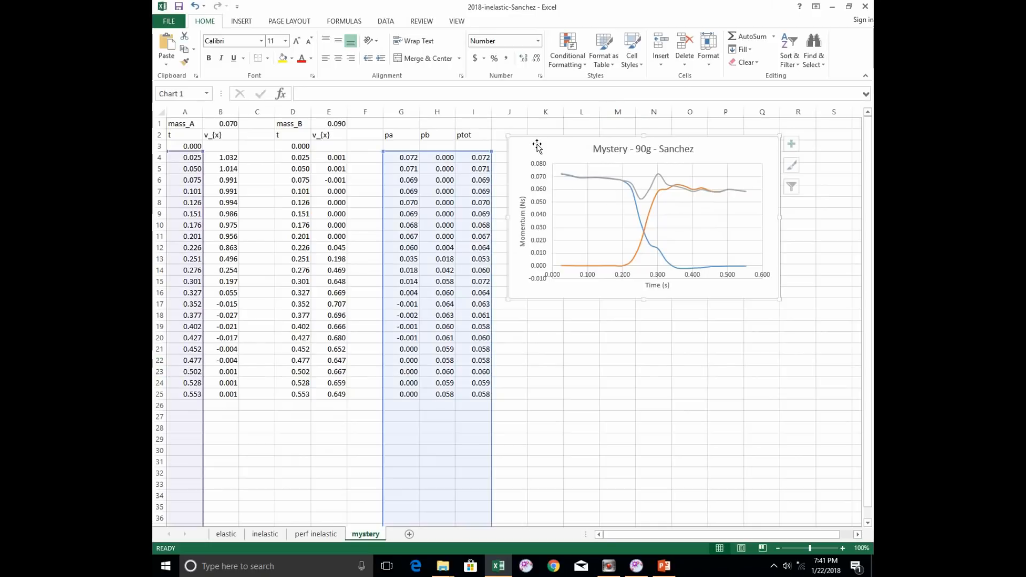
left_click(665, 566)
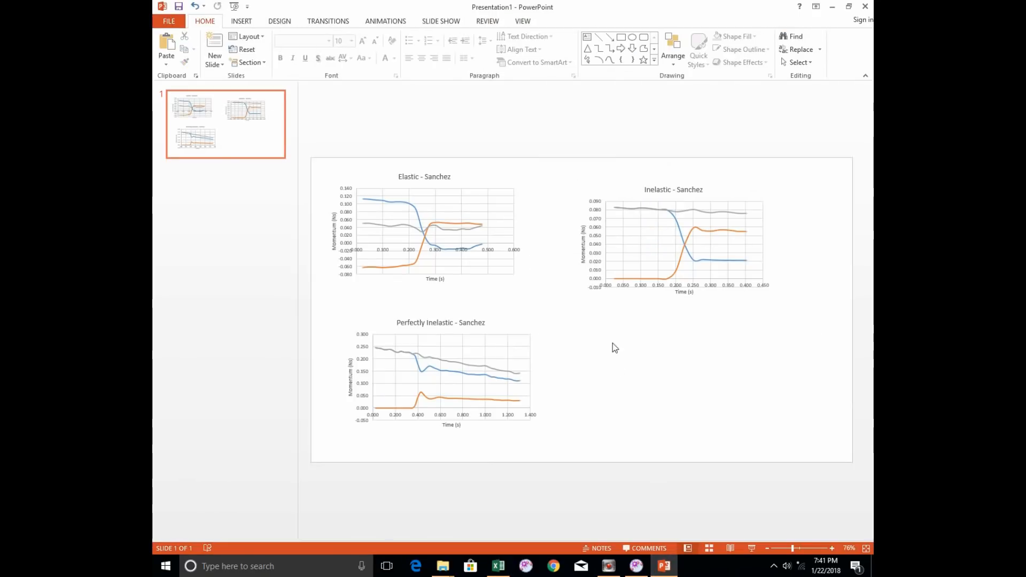
left_click(613, 330)
right_click(613, 332)
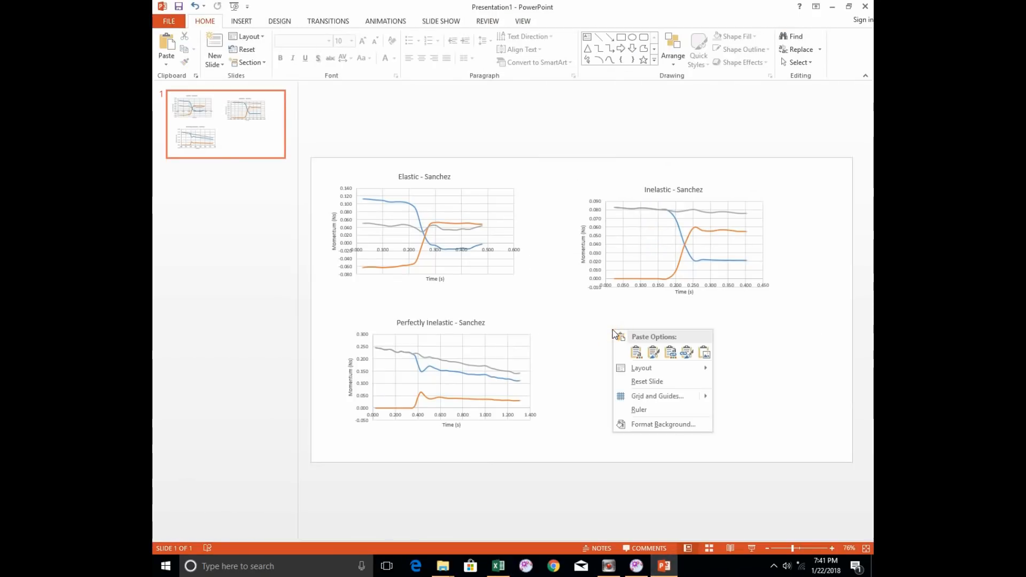
left_click(704, 352)
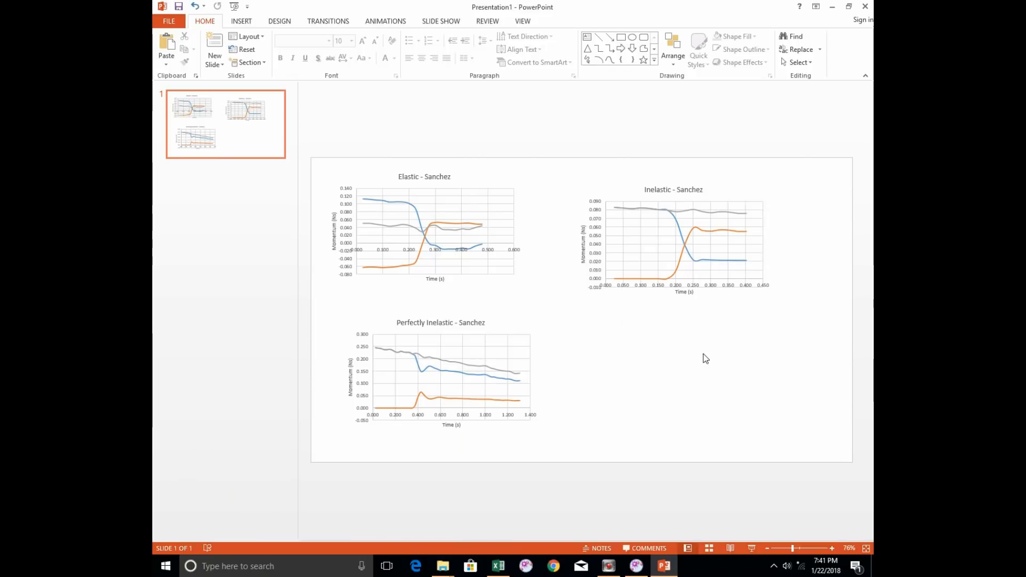